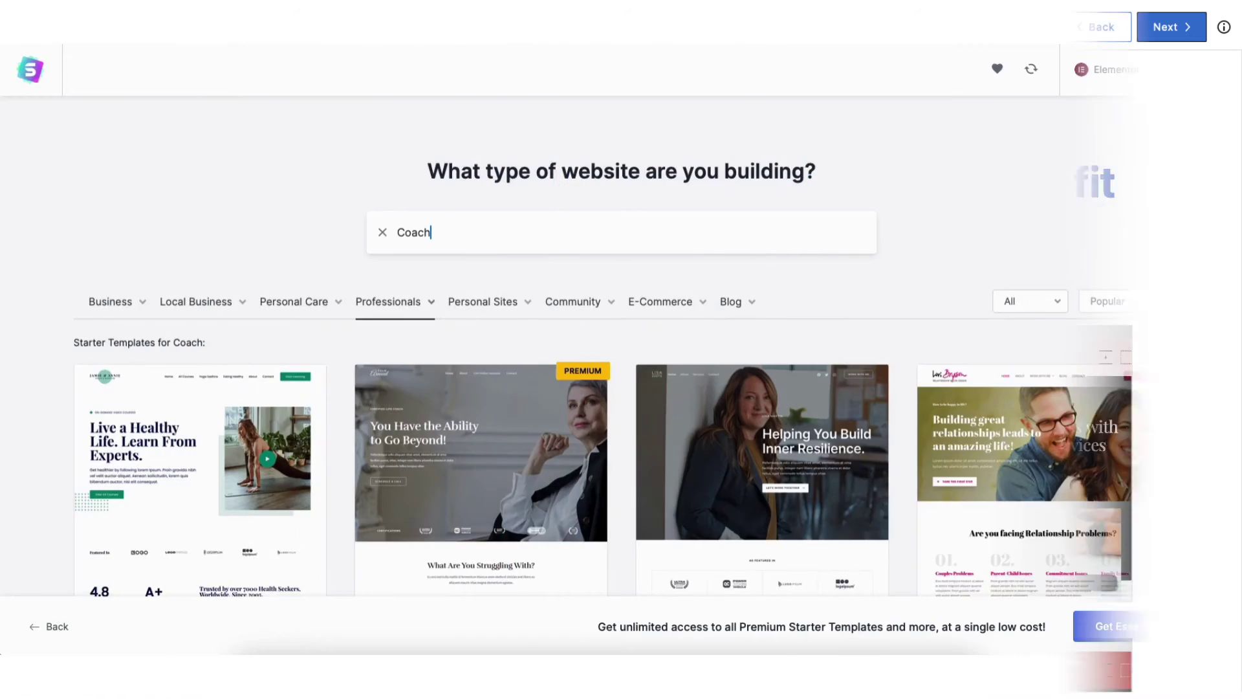
scroll(1240, 147, down, 3)
scroll(1239, 147, down, 5)
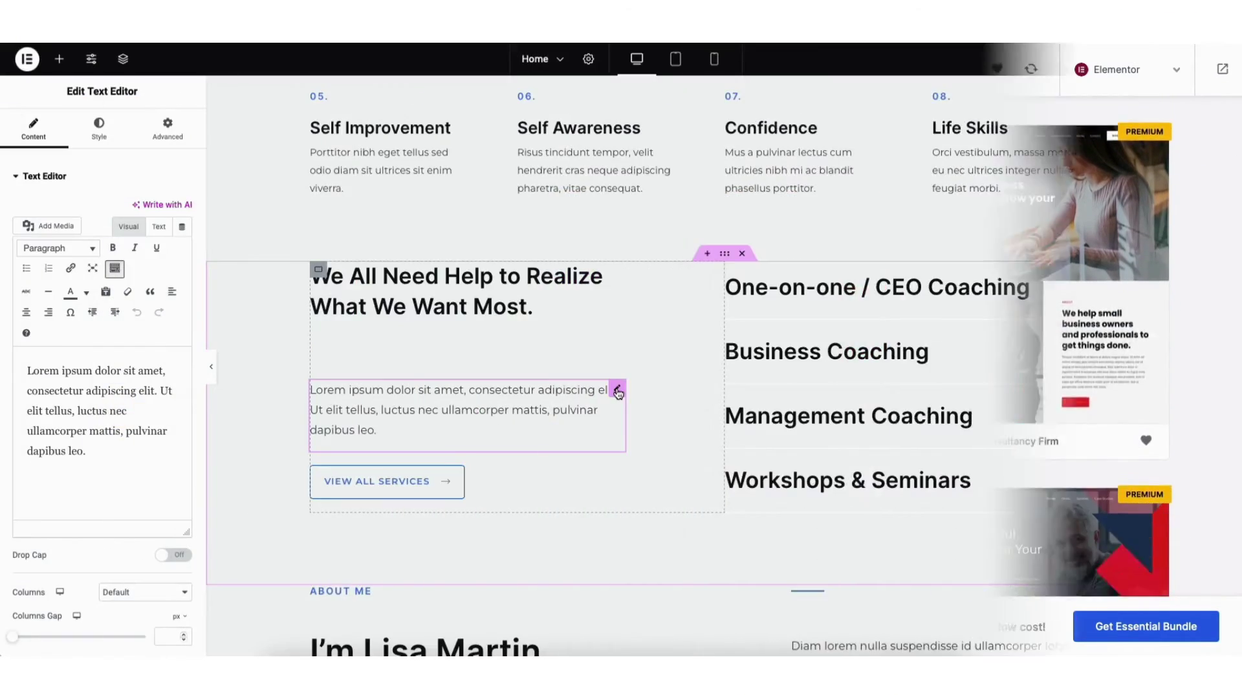
drag(608, 401, 583, 279)
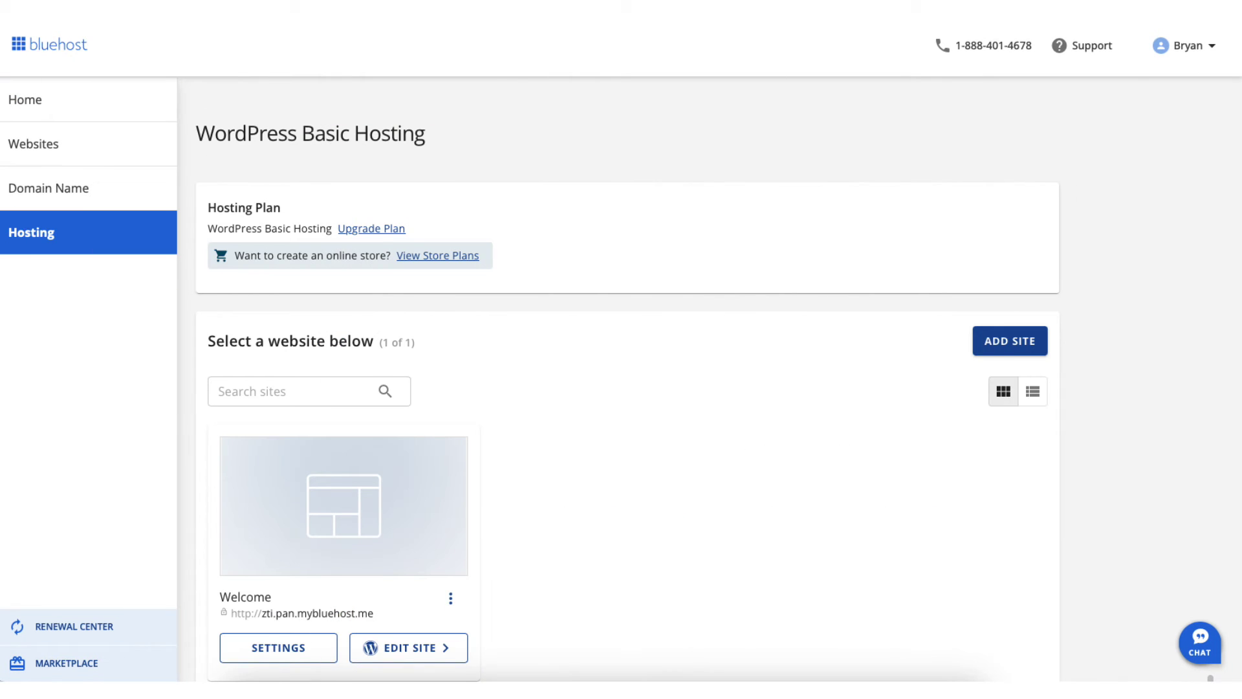
Open the WordPress admin of the Welcome site from the hosting account and go to its general settings.
scroll(628, 388, down, 1)
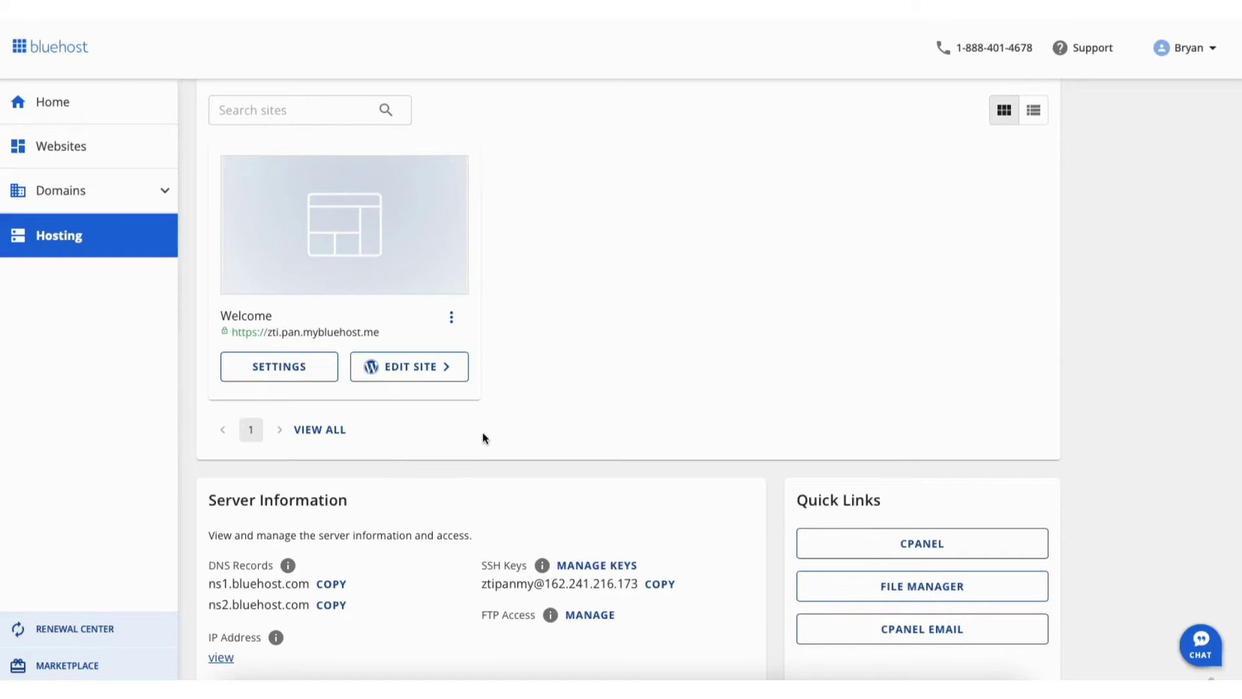
click(394, 367)
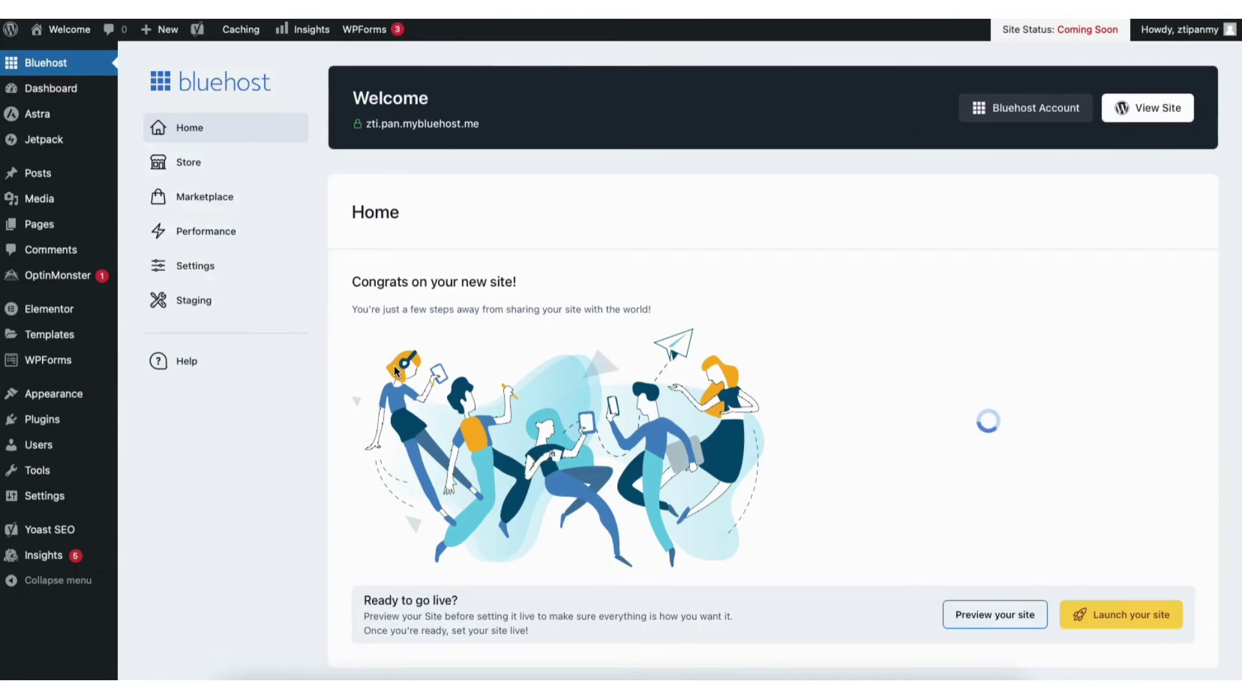
mouse_move(42, 500)
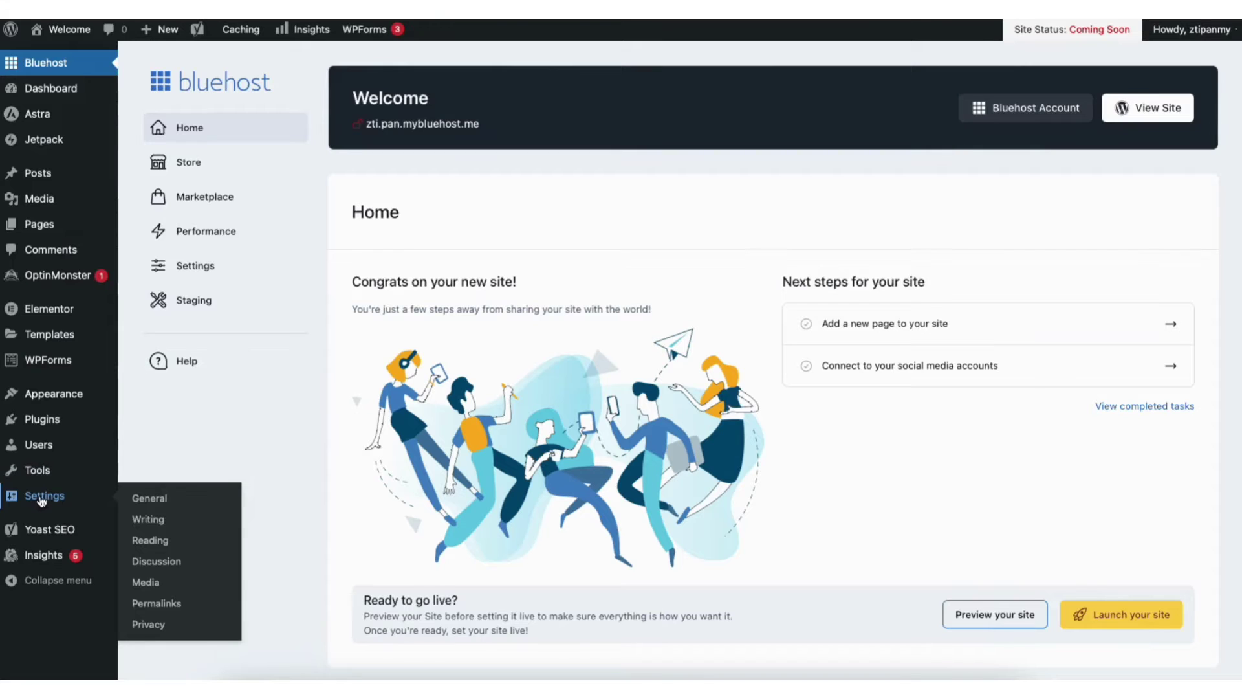
click(150, 502)
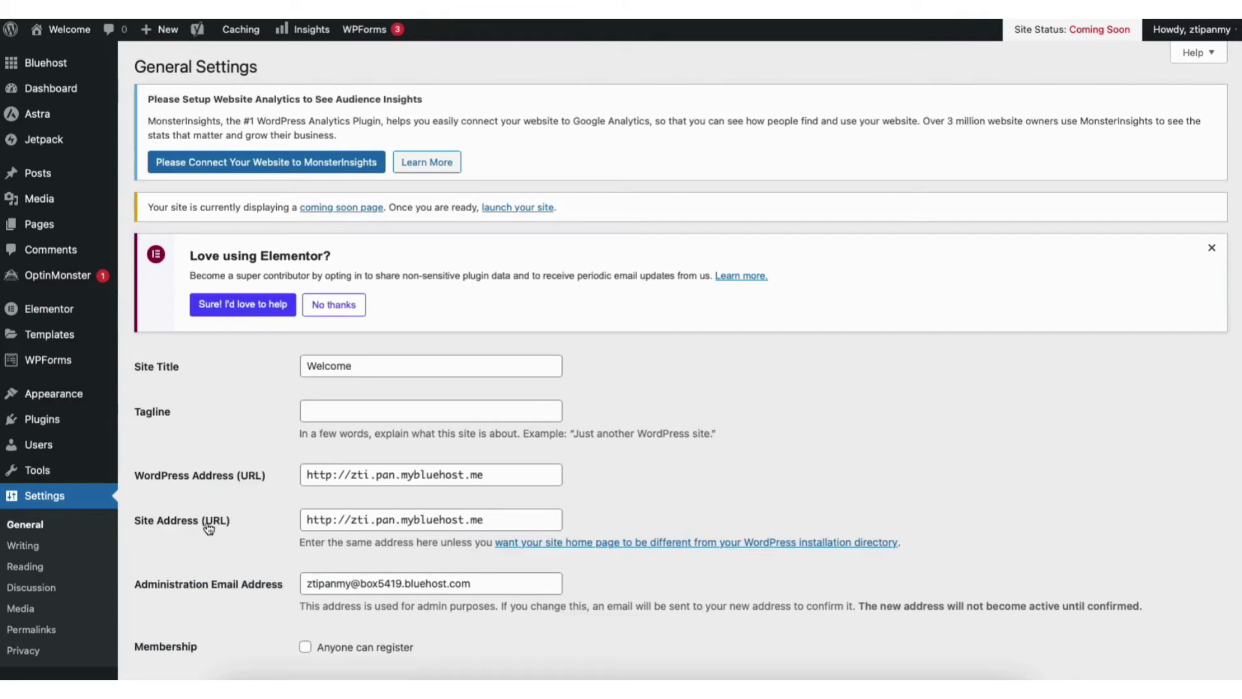
click(331, 475)
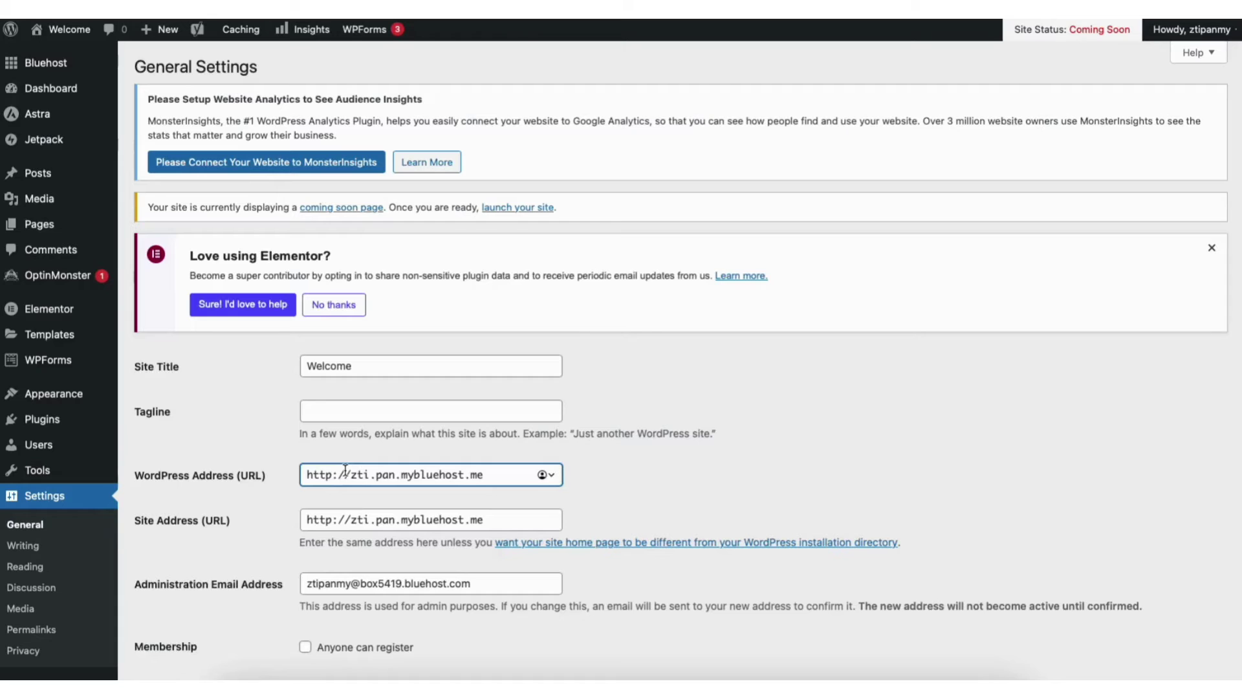
text(s)
click(332, 520)
text(s)
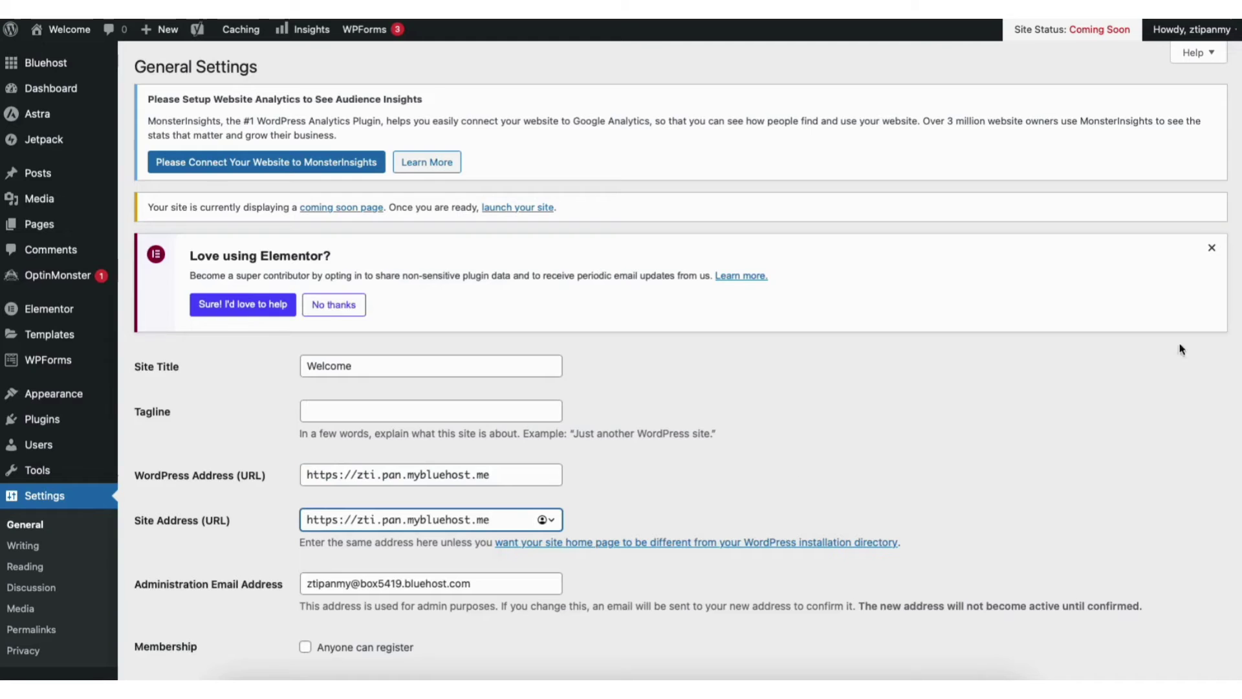
scroll(1181, 349, down, 15)
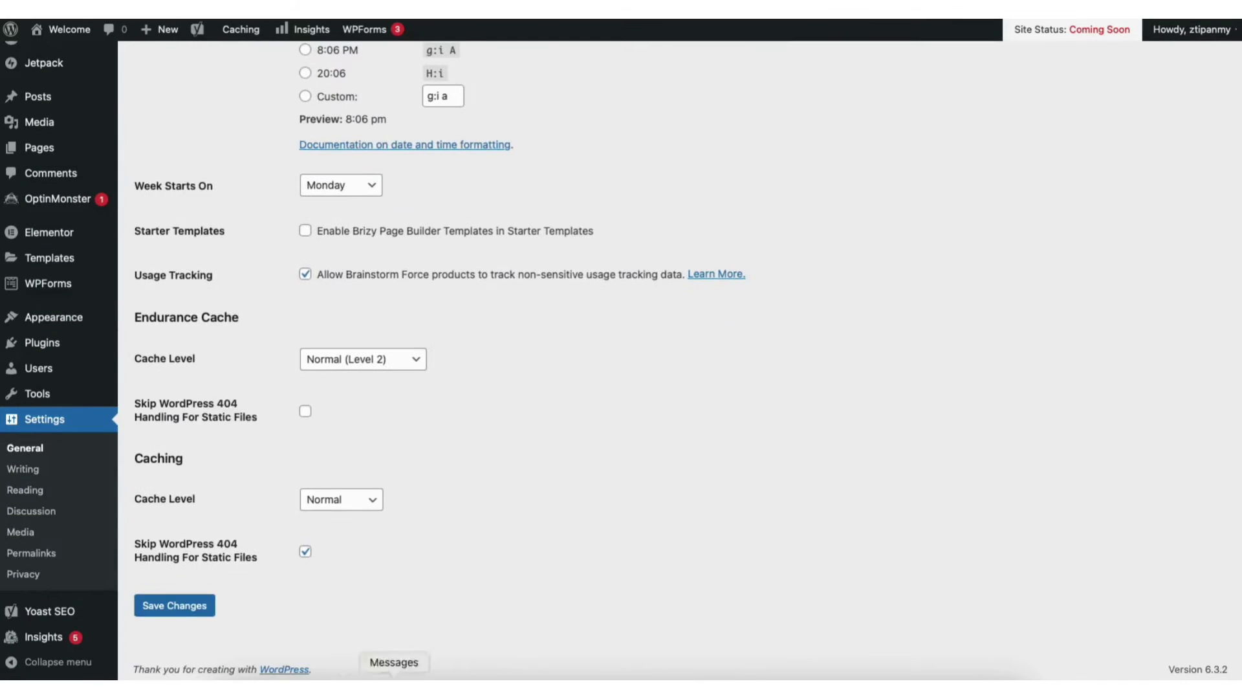
click(197, 606)
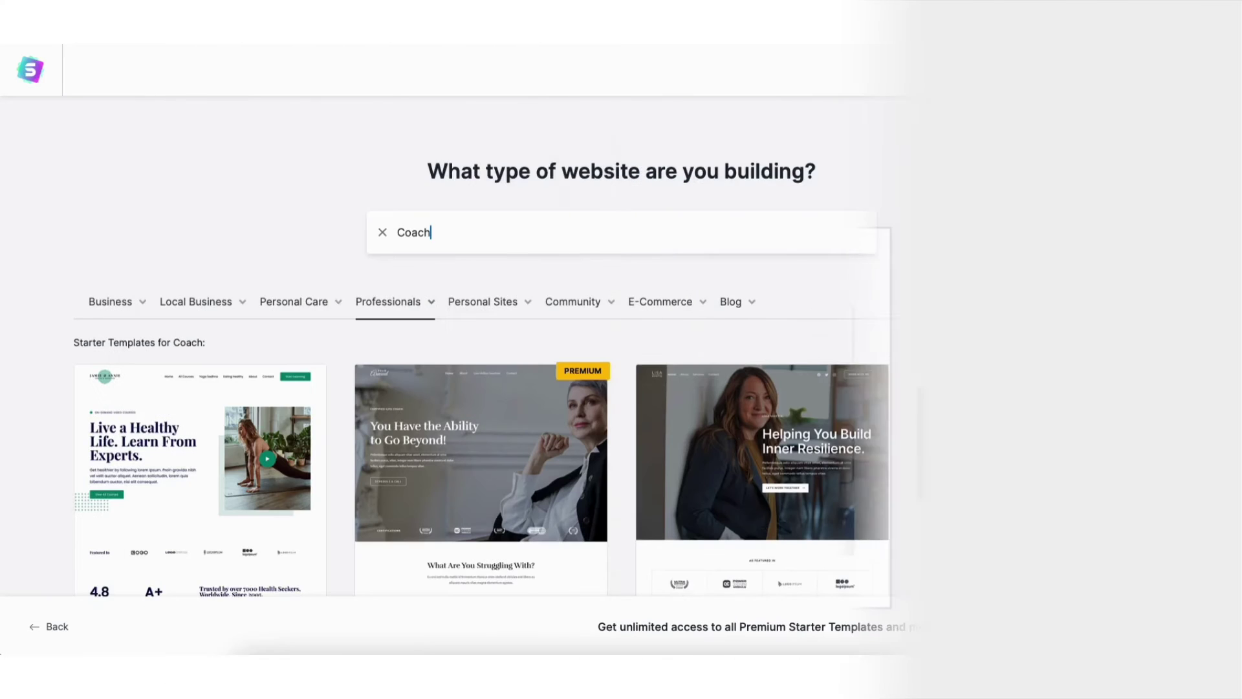
scroll(1240, 141, down, 3)
scroll(1239, 141, down, 6)
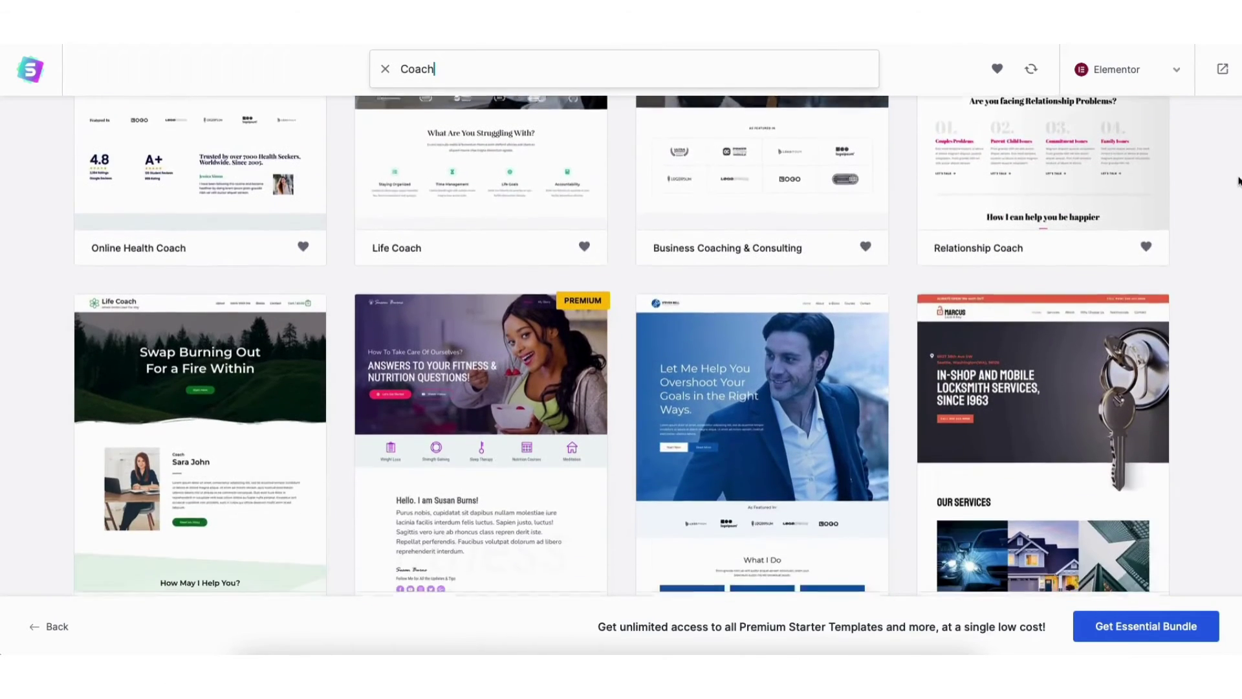
scroll(623, 346, down, 8)
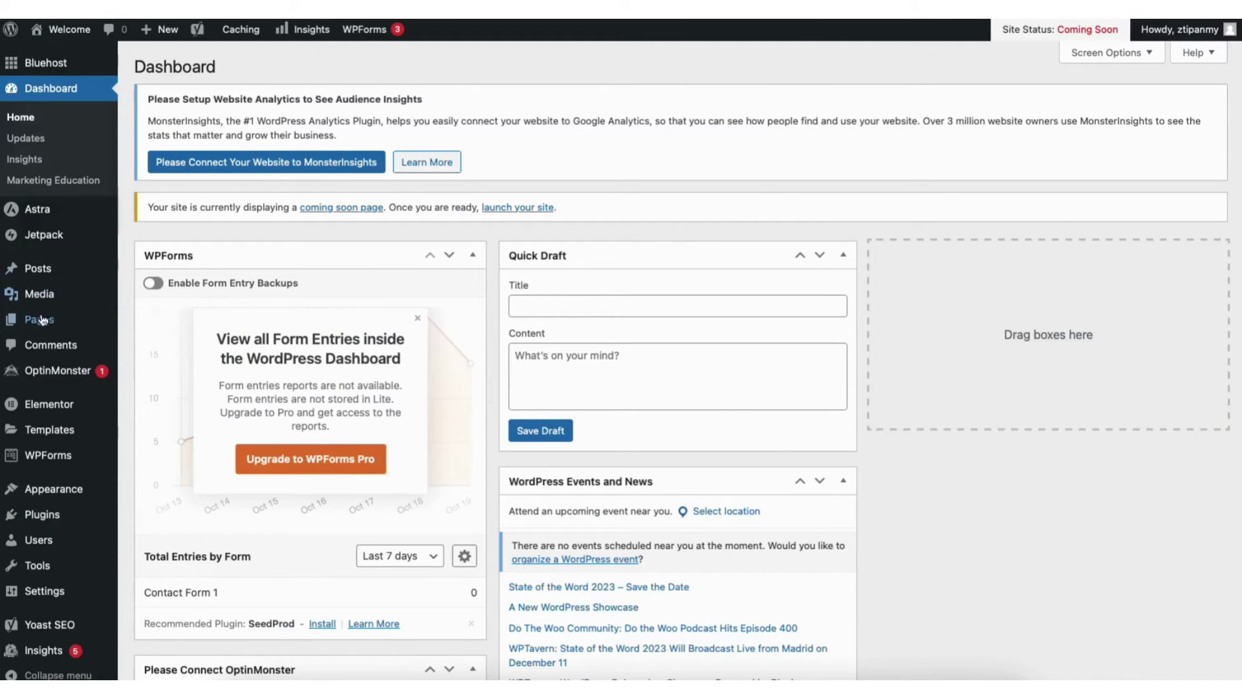
Go from the site's installed themes to adding a new theme and browse the popular themes.
mouse_move(53, 491)
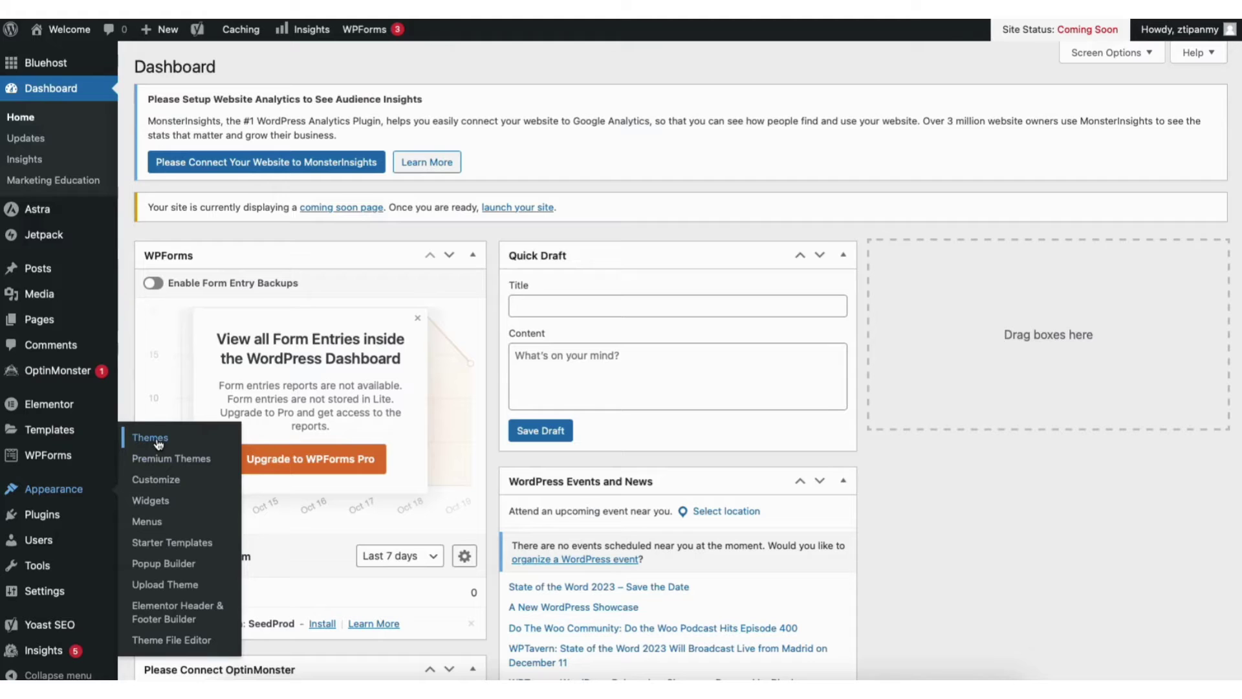
click(154, 437)
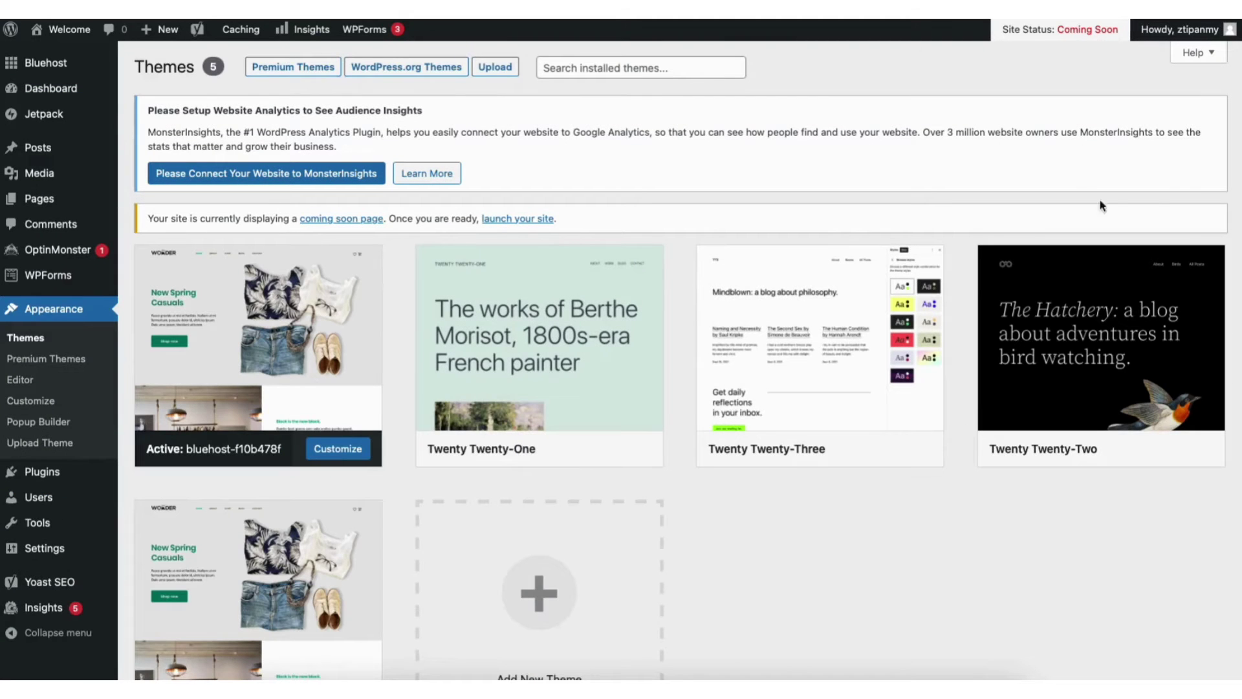
scroll(536, 467, down, 2)
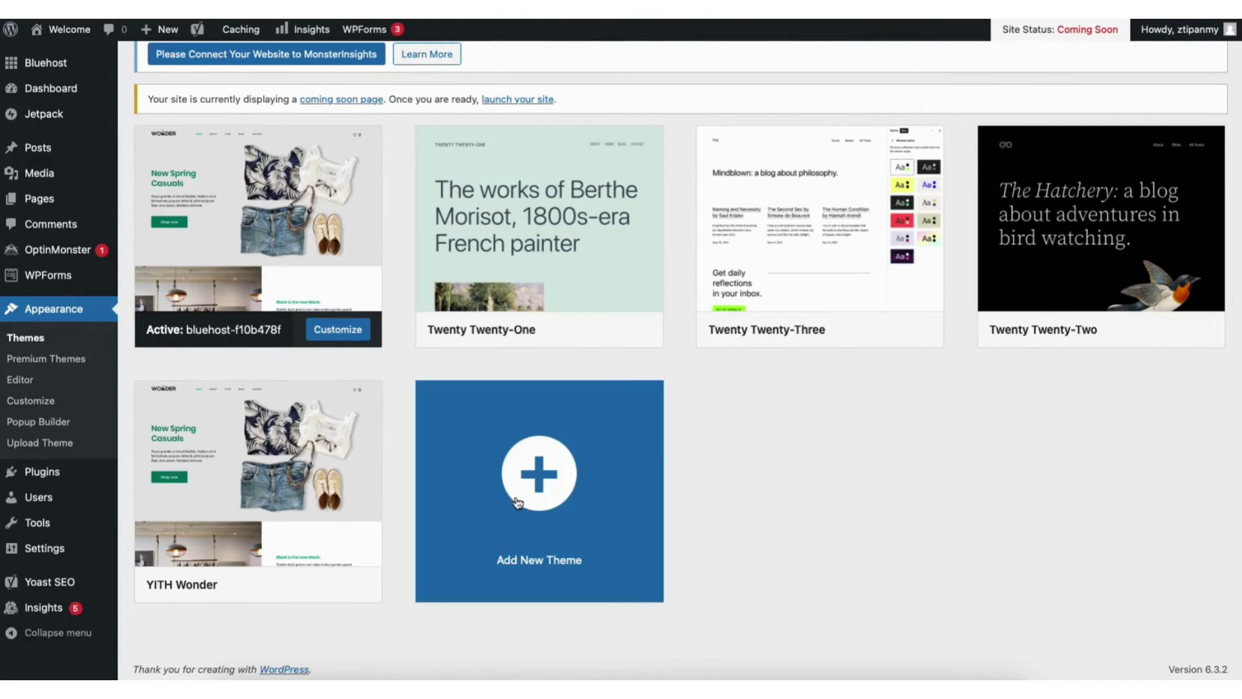
click(516, 502)
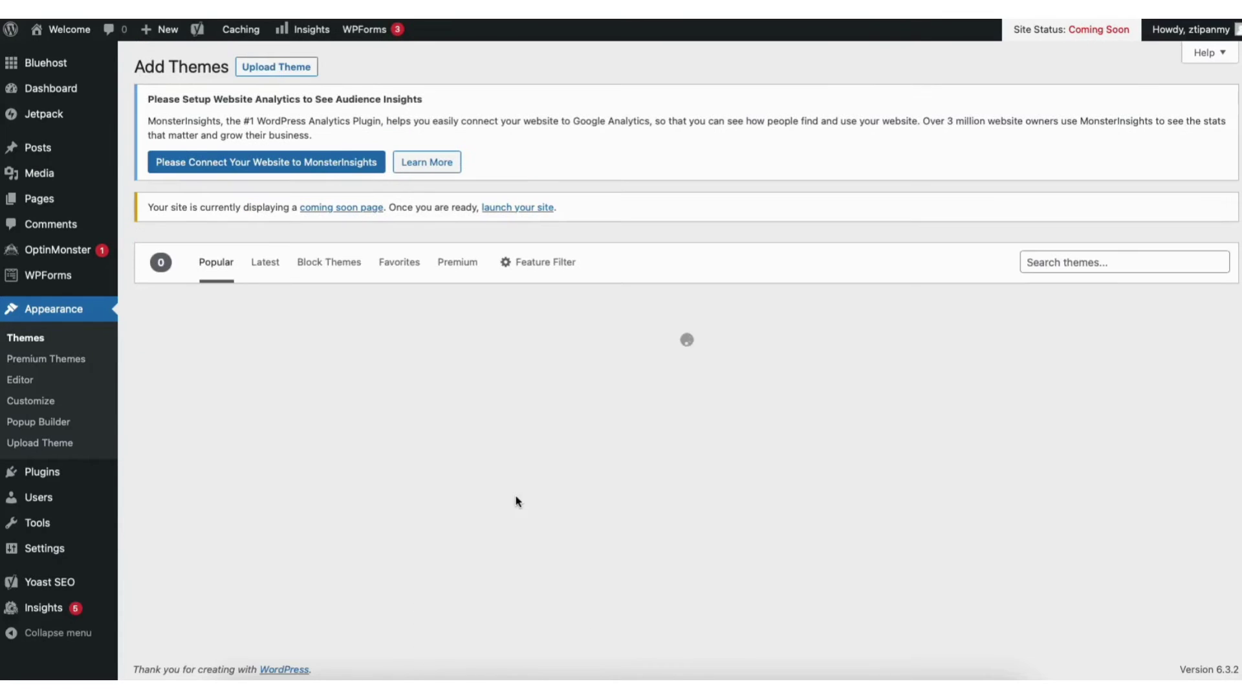
scroll(681, 361, down, 9)
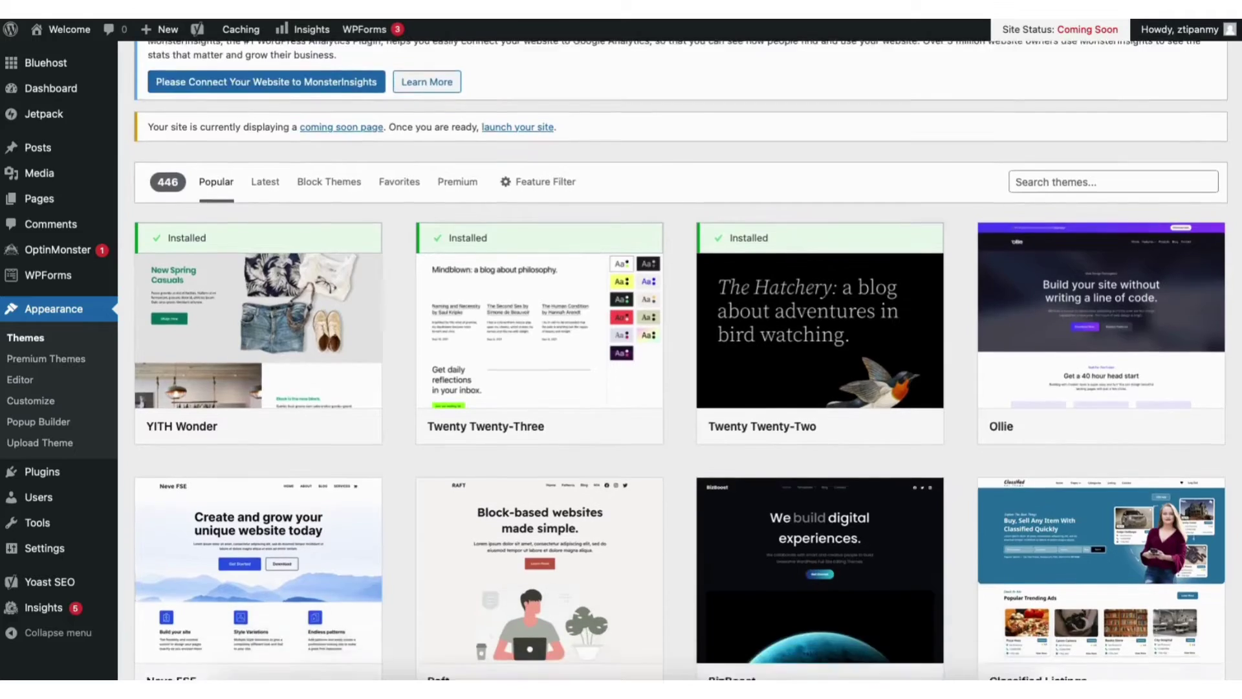
scroll(681, 361, down, 10)
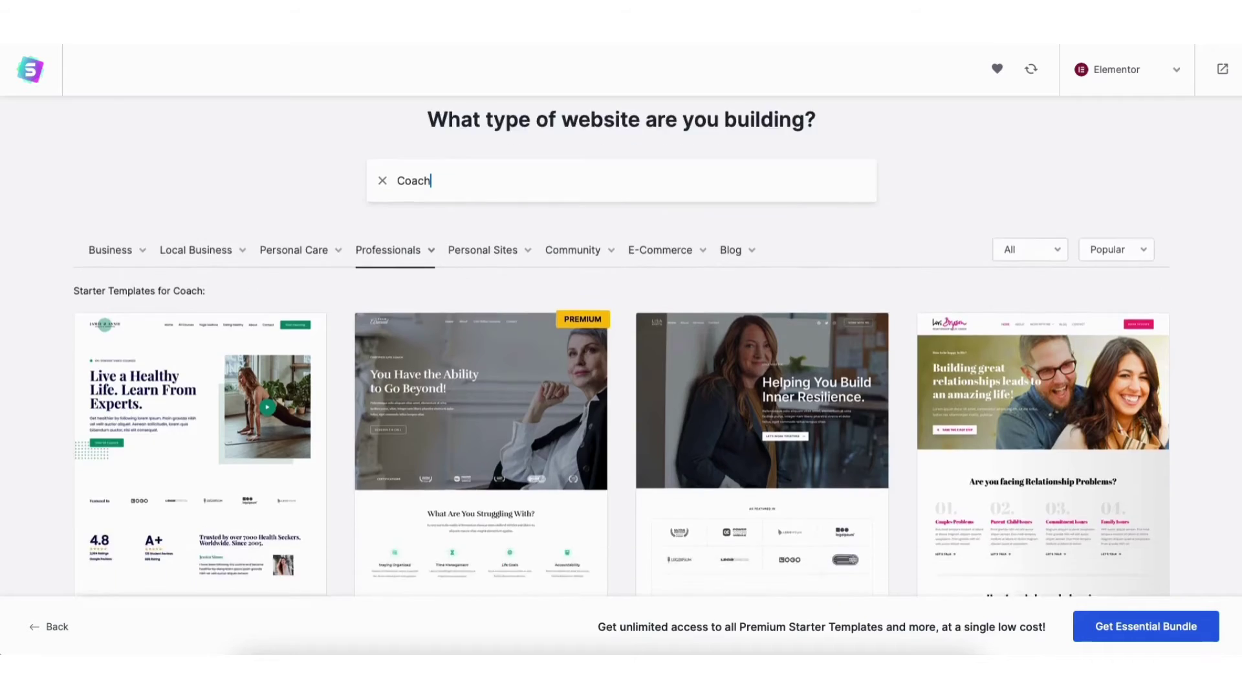
scroll(1240, 143, down, 3)
scroll(1240, 143, down, 7)
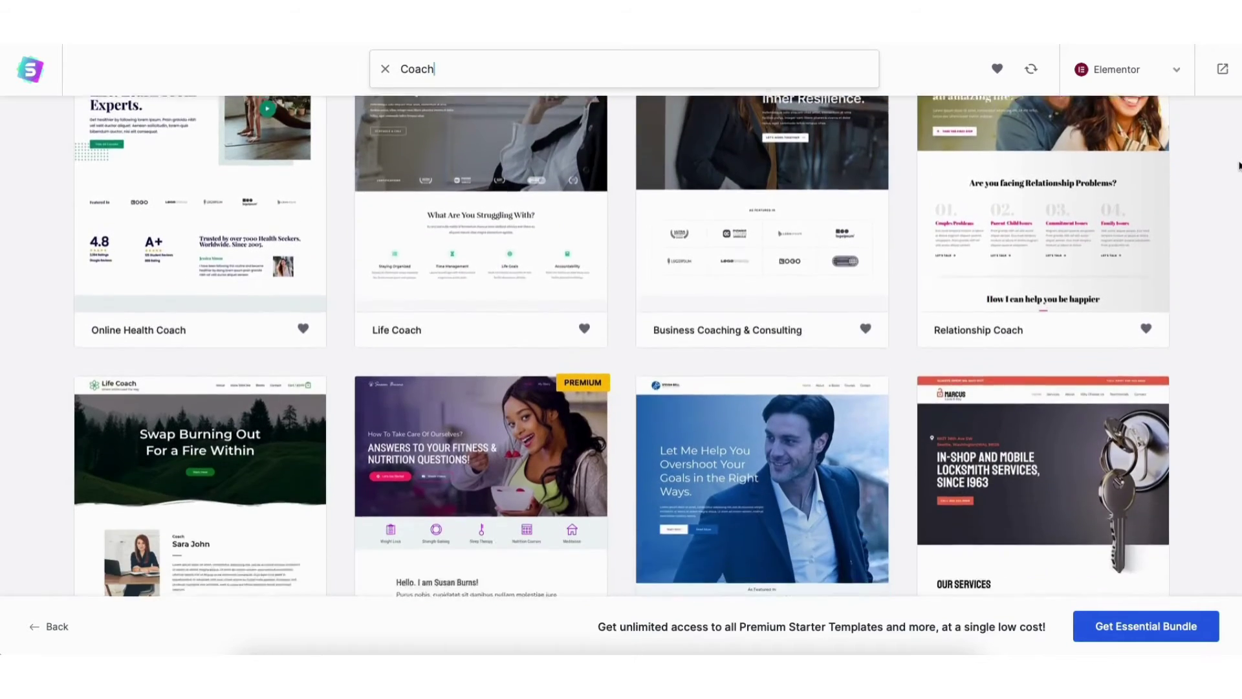
scroll(1240, 144, down, 7)
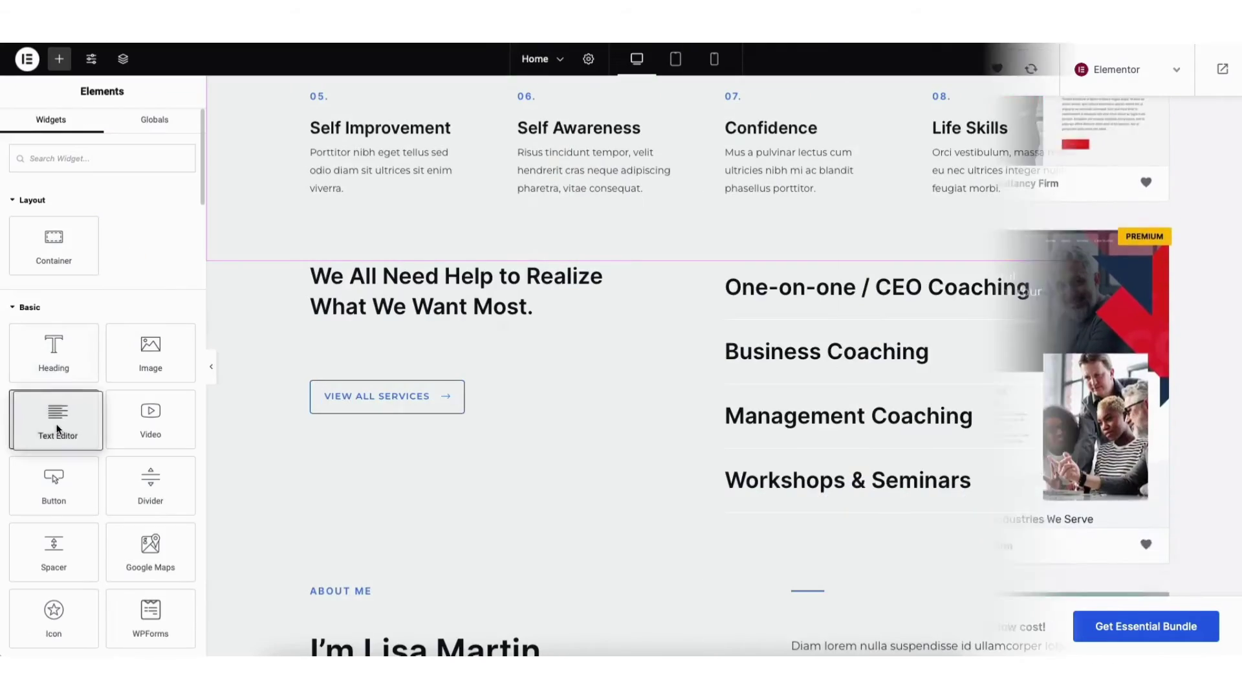
drag(57, 428, 583, 279)
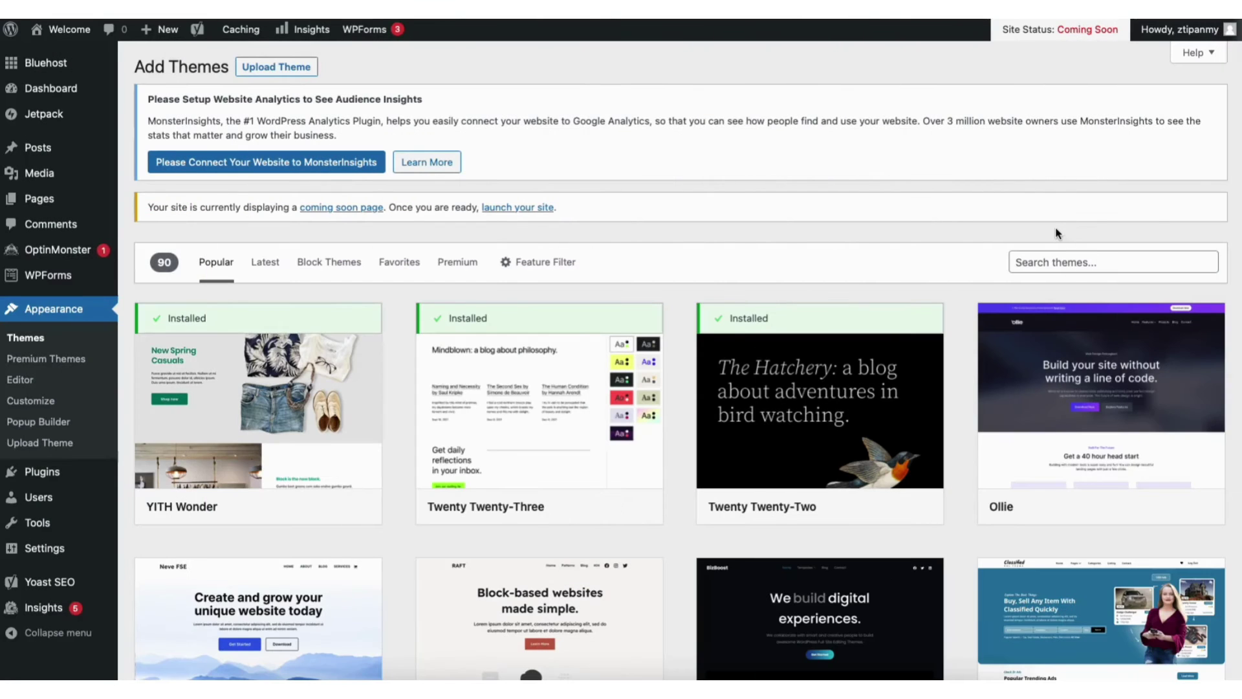
Search the theme catalogue for "astra", then install and activate the Astra theme.
click(1053, 261)
text(astra)
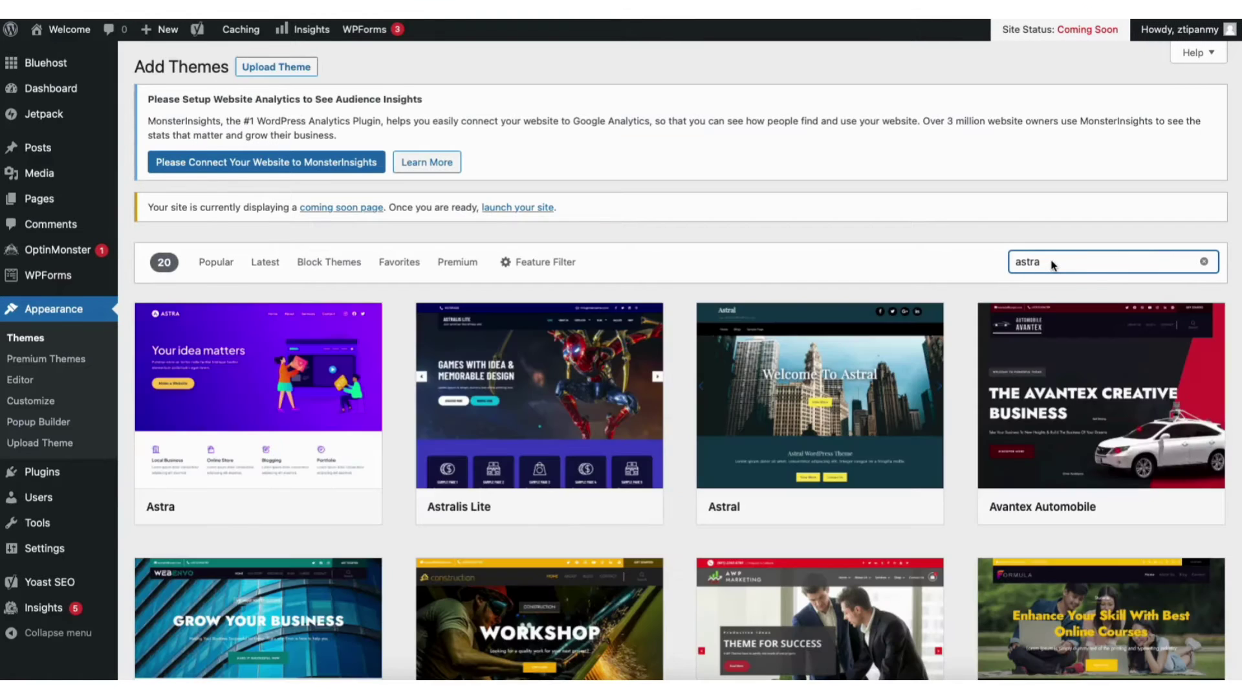
click(284, 506)
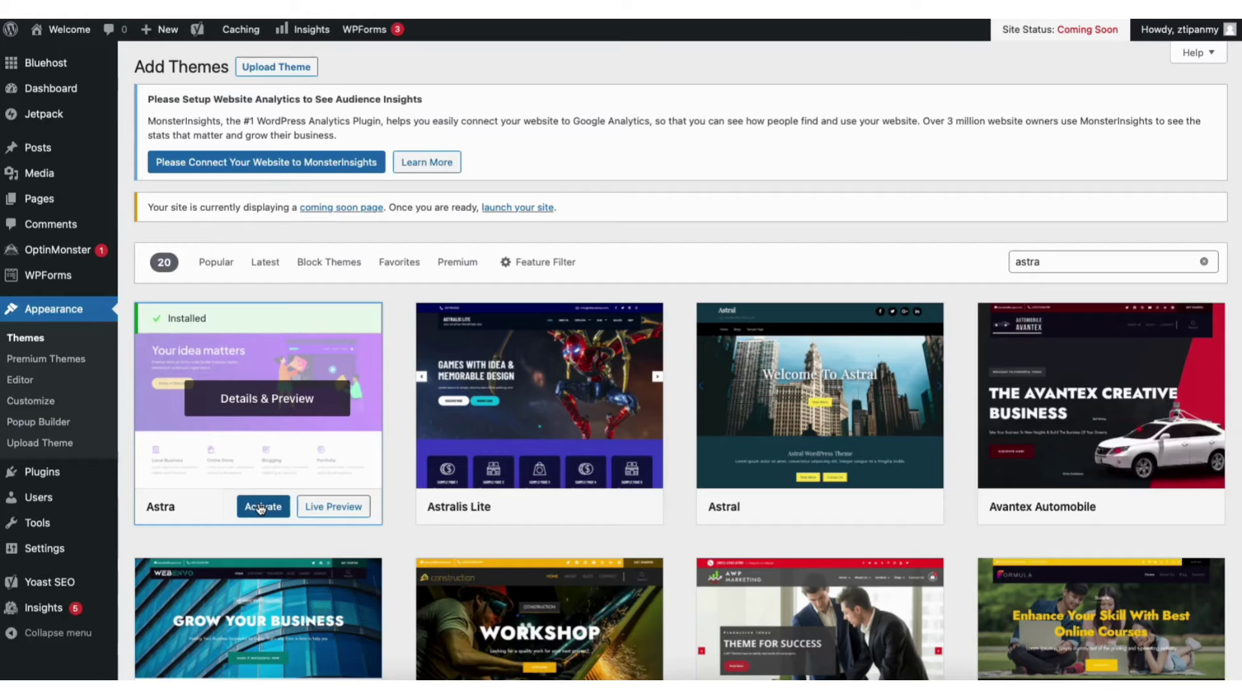
click(260, 508)
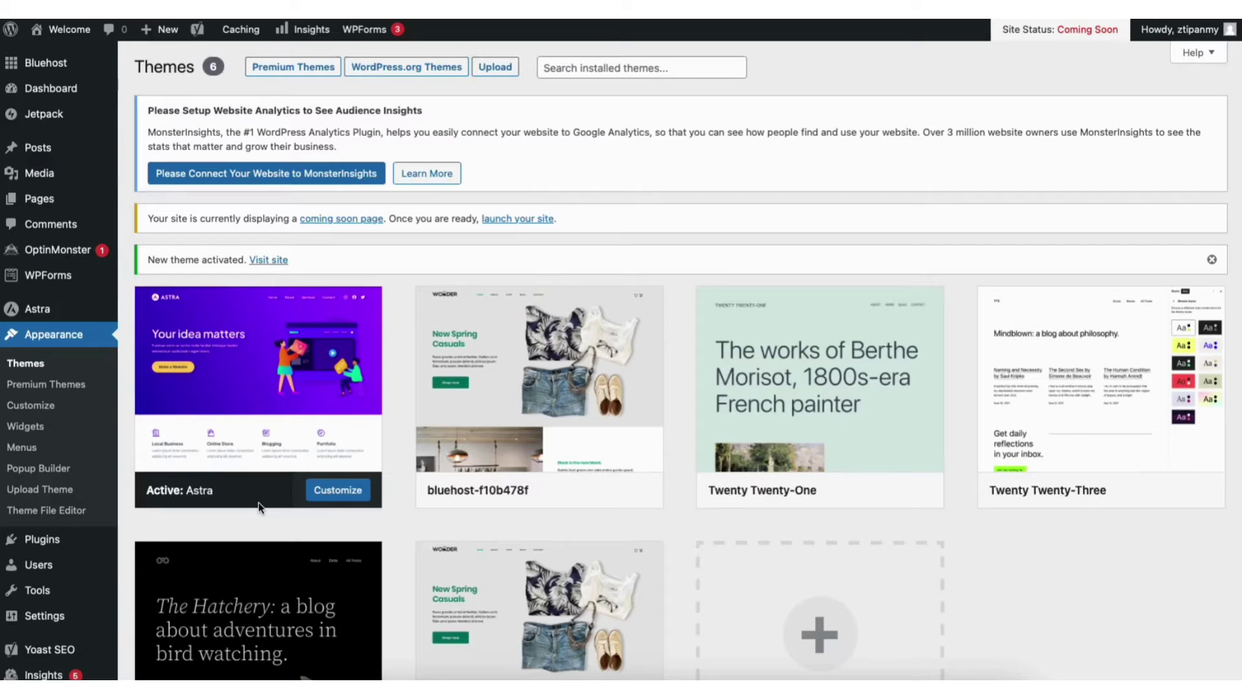
Search the new plugins for "starter templates", then install and activate the Starter Templates plugin by Brainstorm Force.
mouse_move(42, 544)
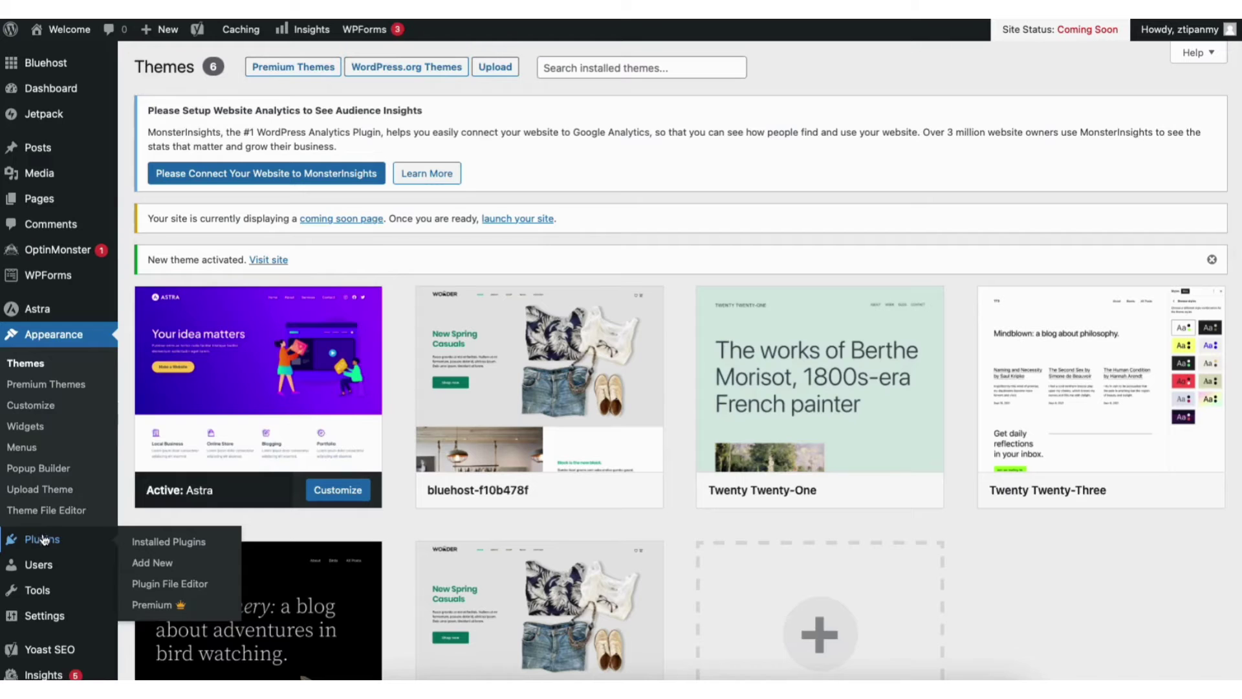
click(155, 562)
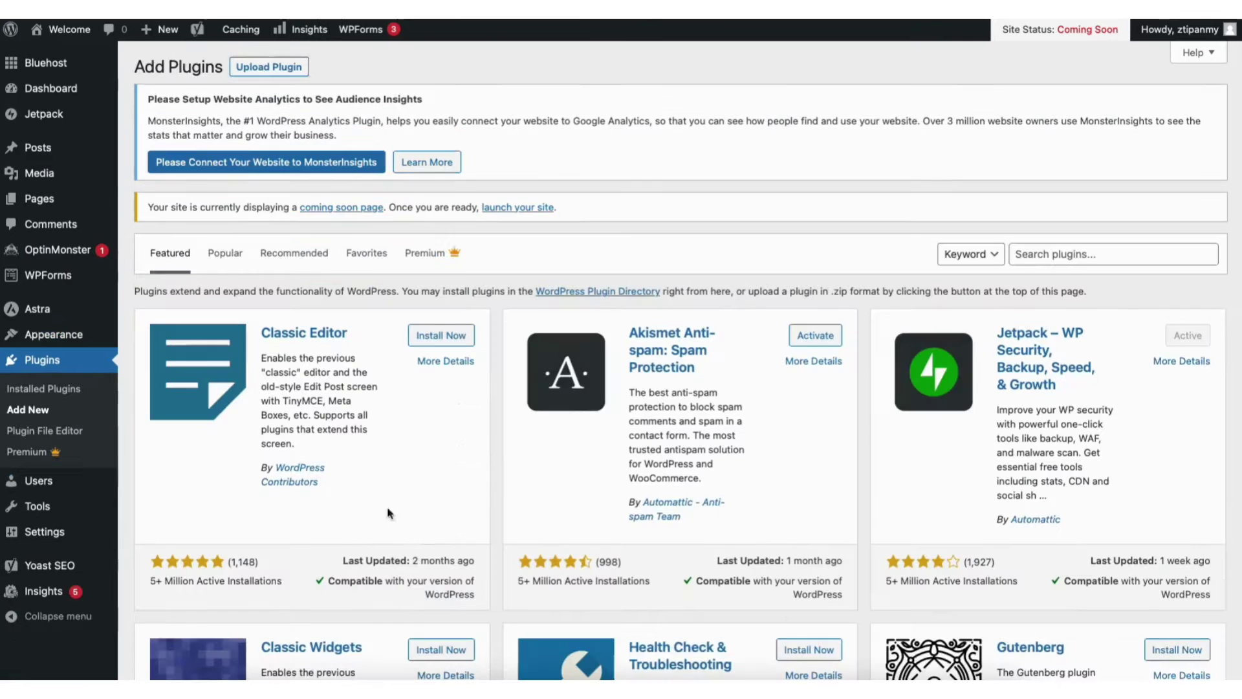
click(1071, 245)
text(starter templates)
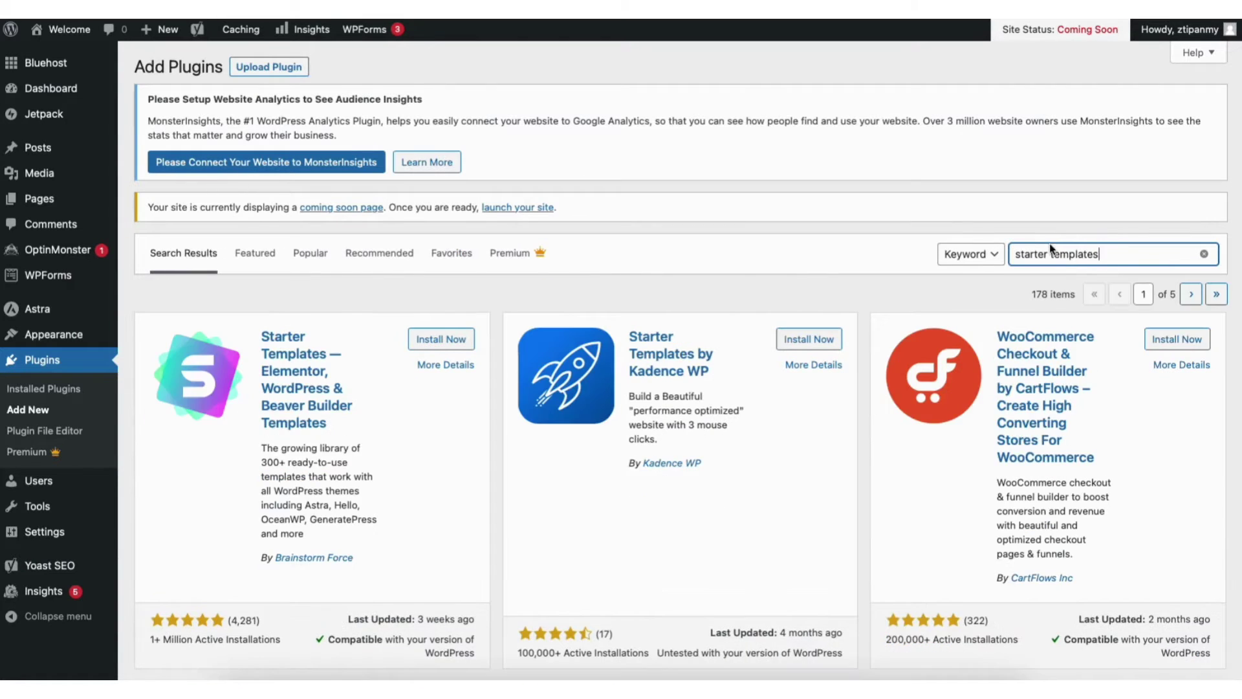
click(433, 340)
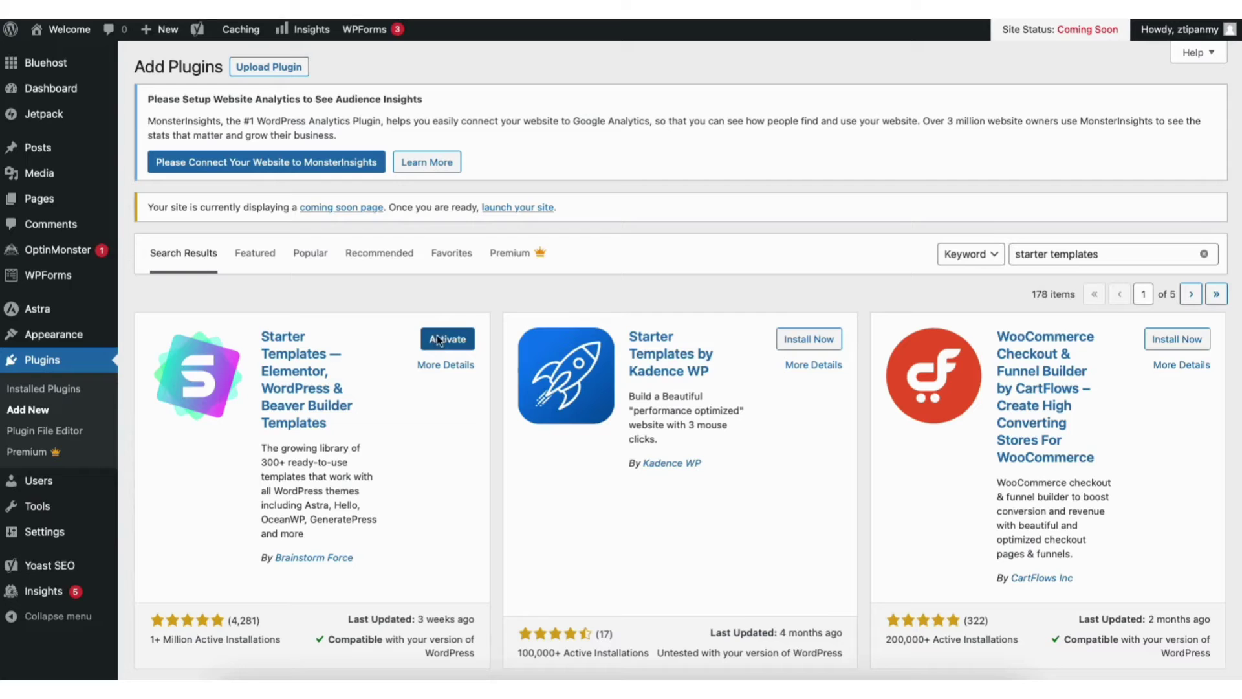
click(437, 337)
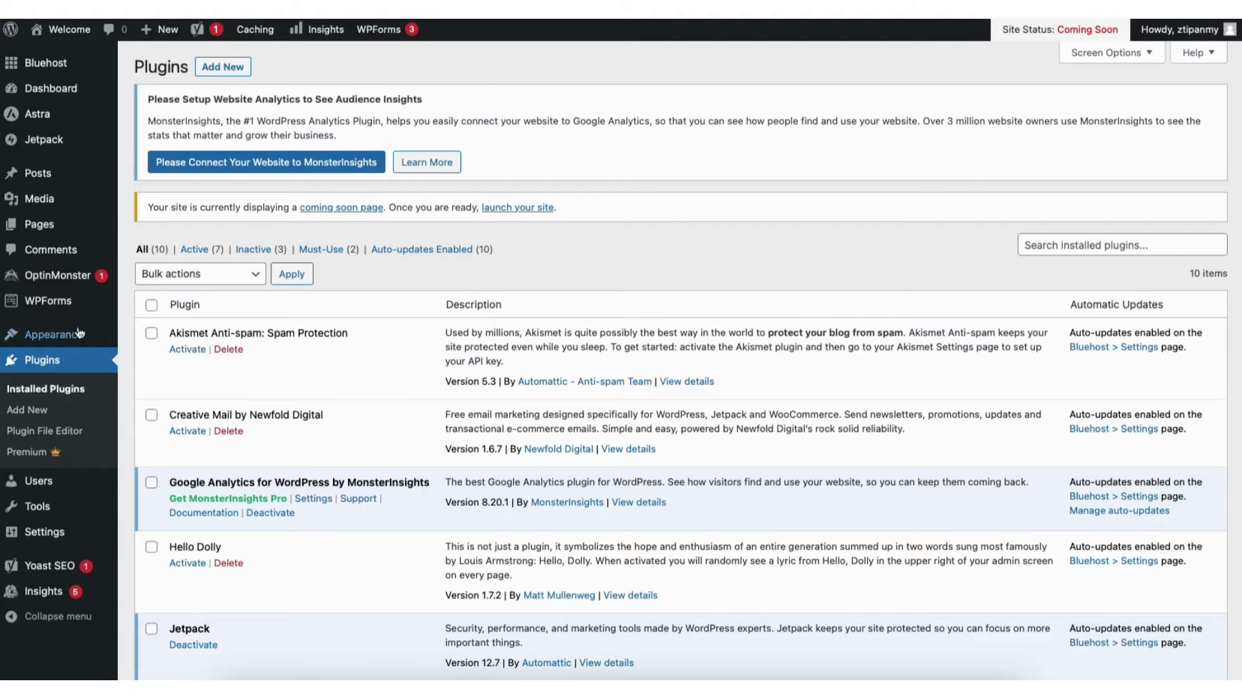
Open the Starter Templates library and look through the Elementor templates and the available website categories.
mouse_move(65, 335)
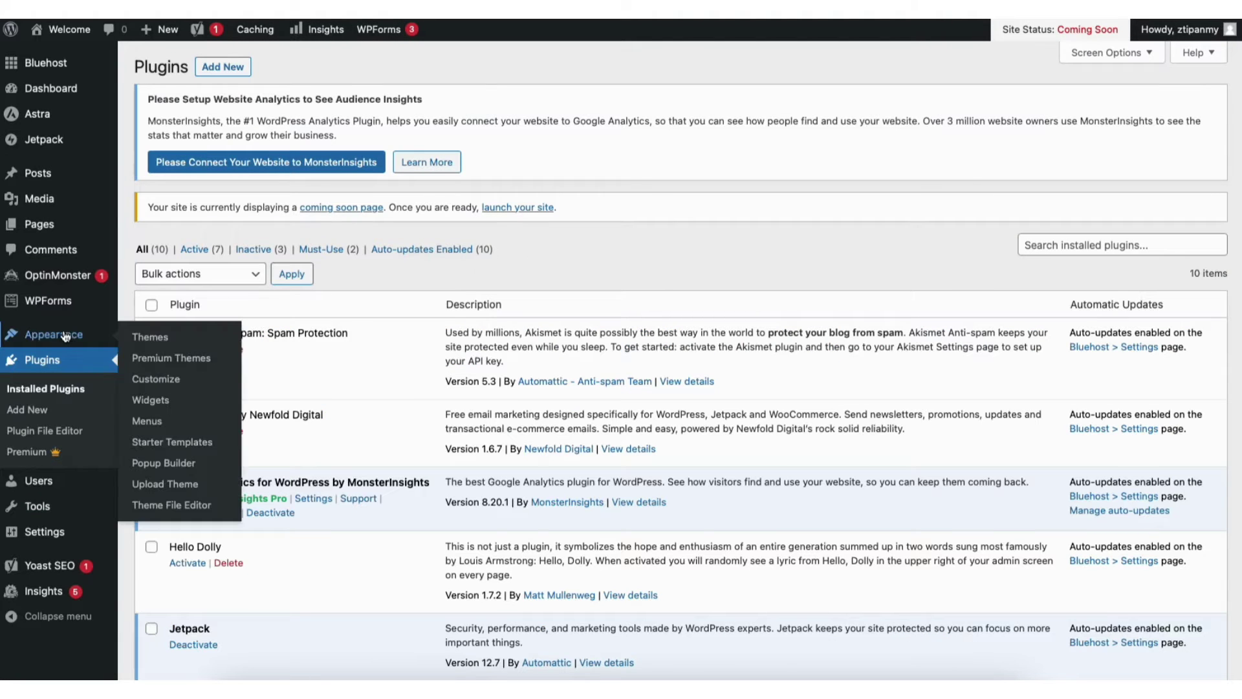
click(161, 443)
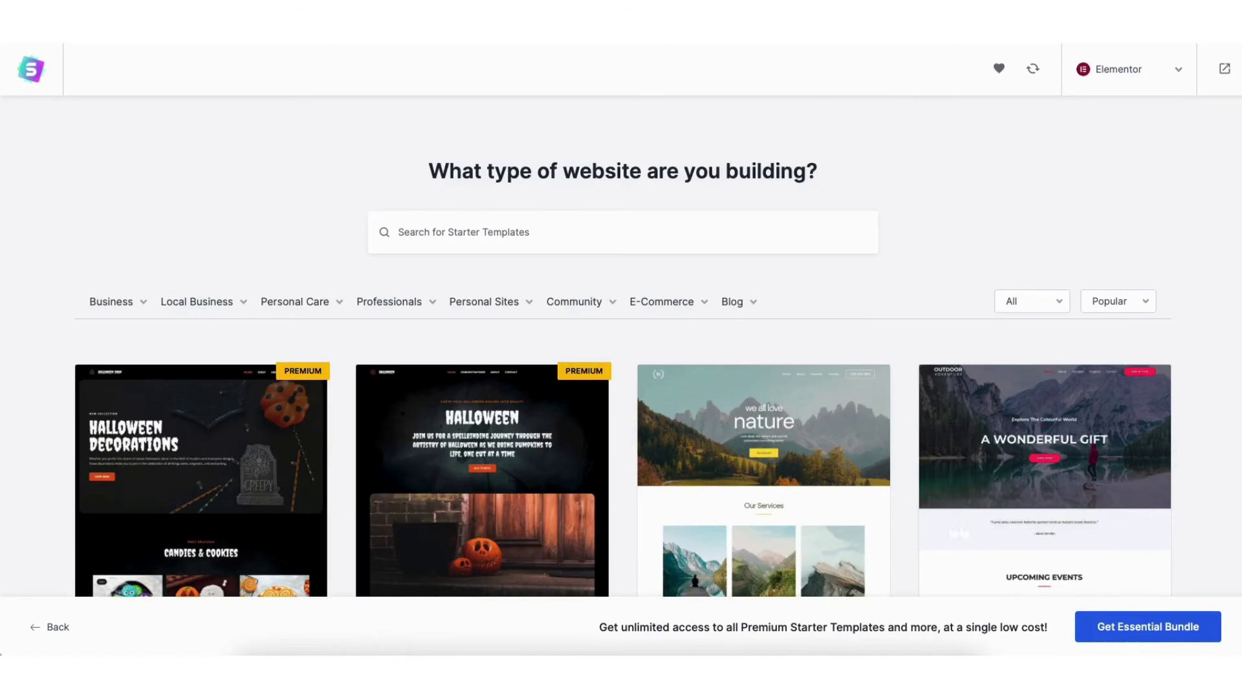
scroll(622, 346, down, 10)
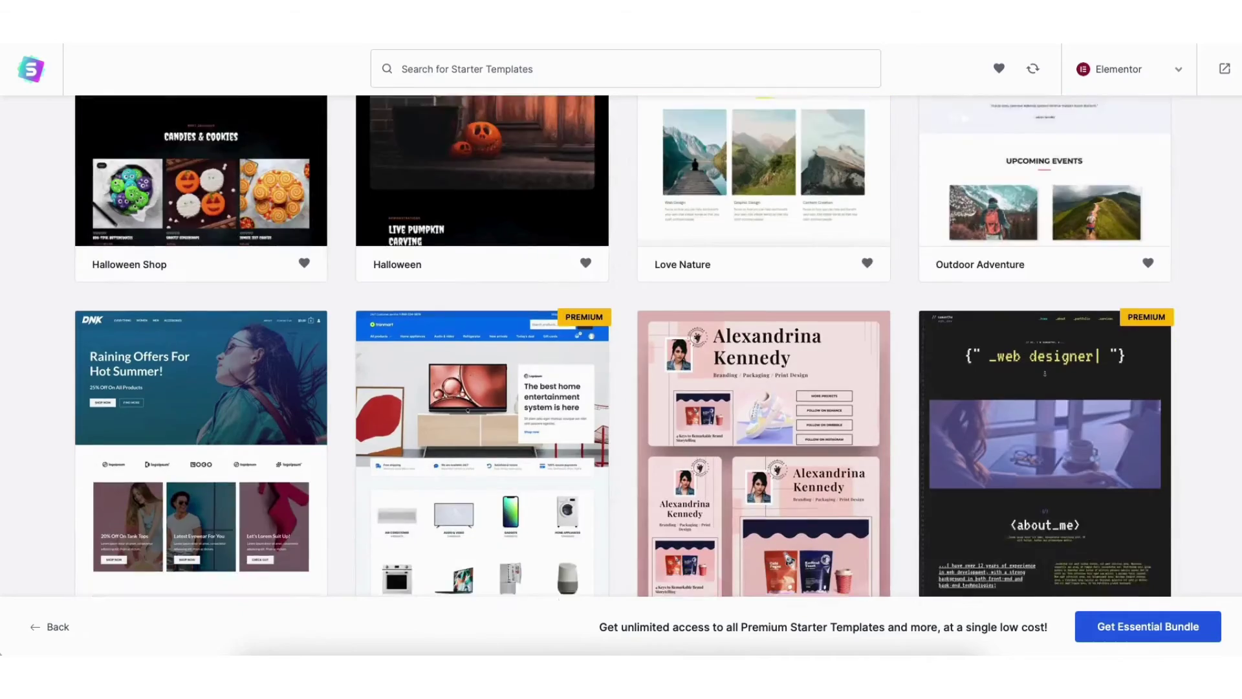
scroll(623, 346, down, 12)
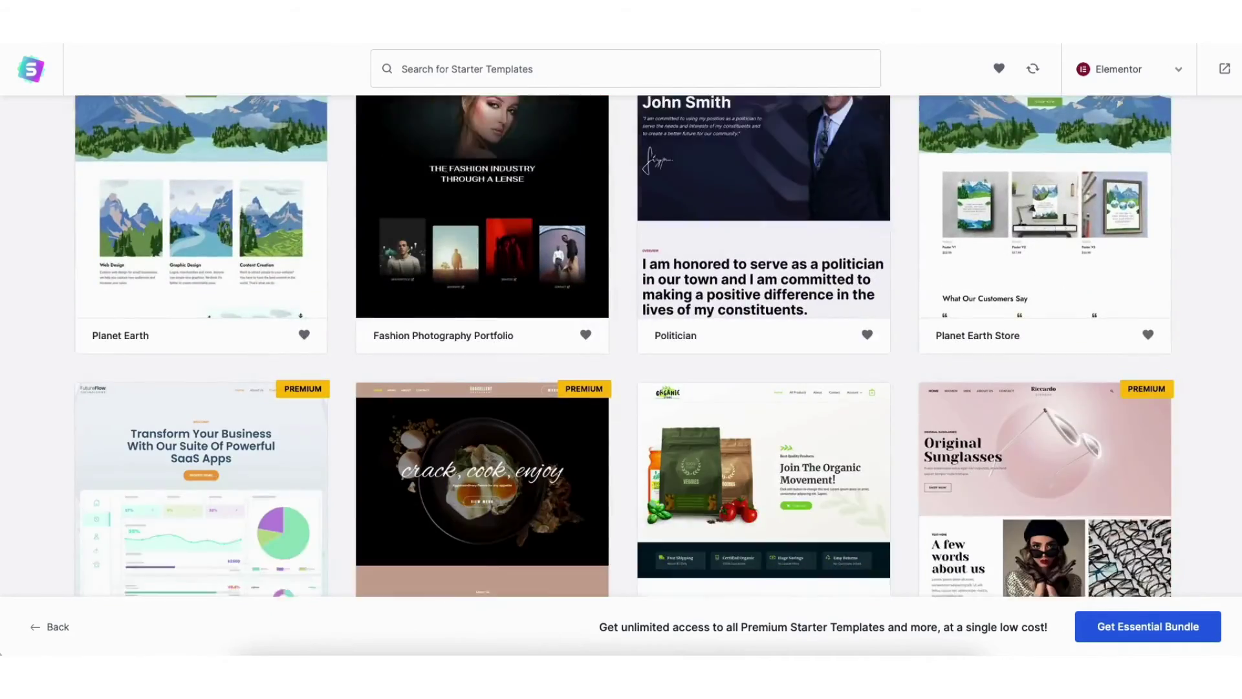
scroll(623, 346, up, 20)
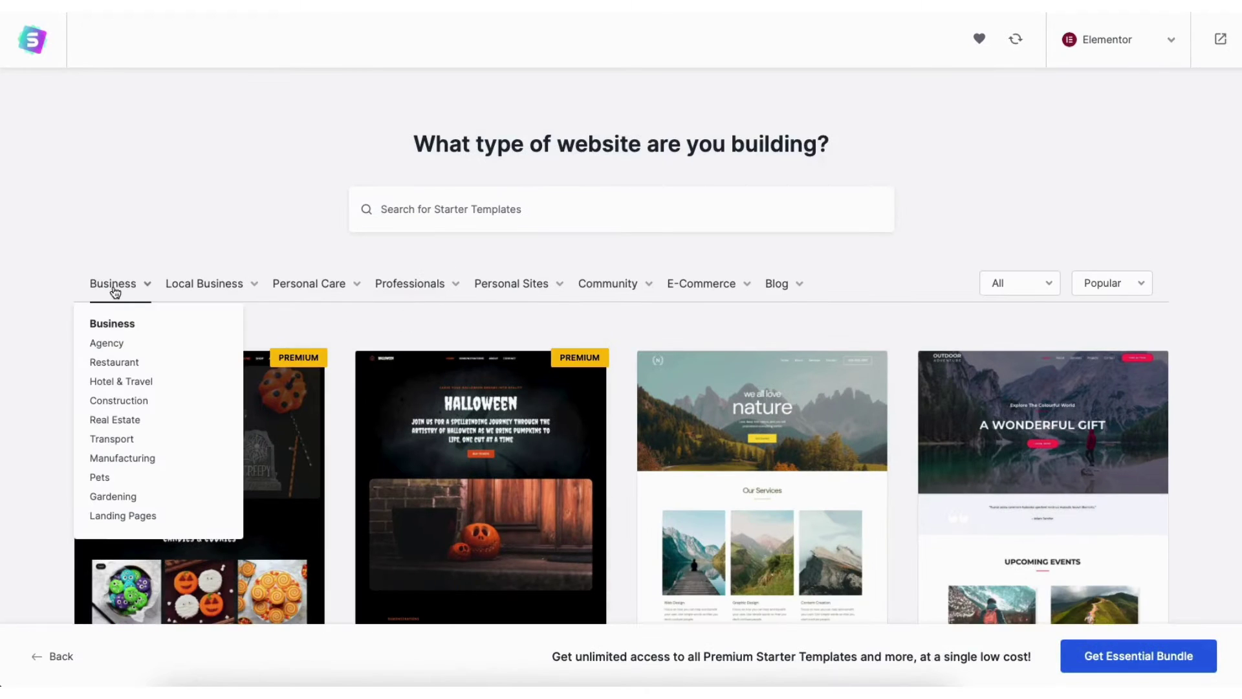
mouse_move(207, 306)
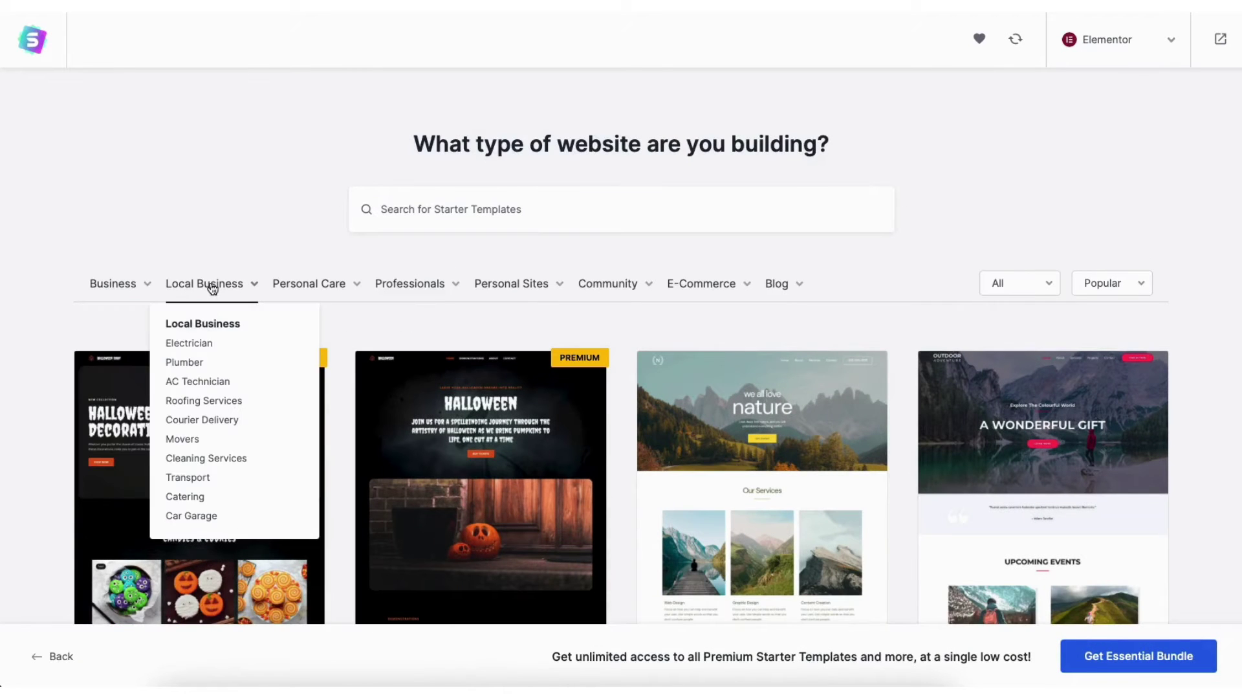
mouse_move(382, 285)
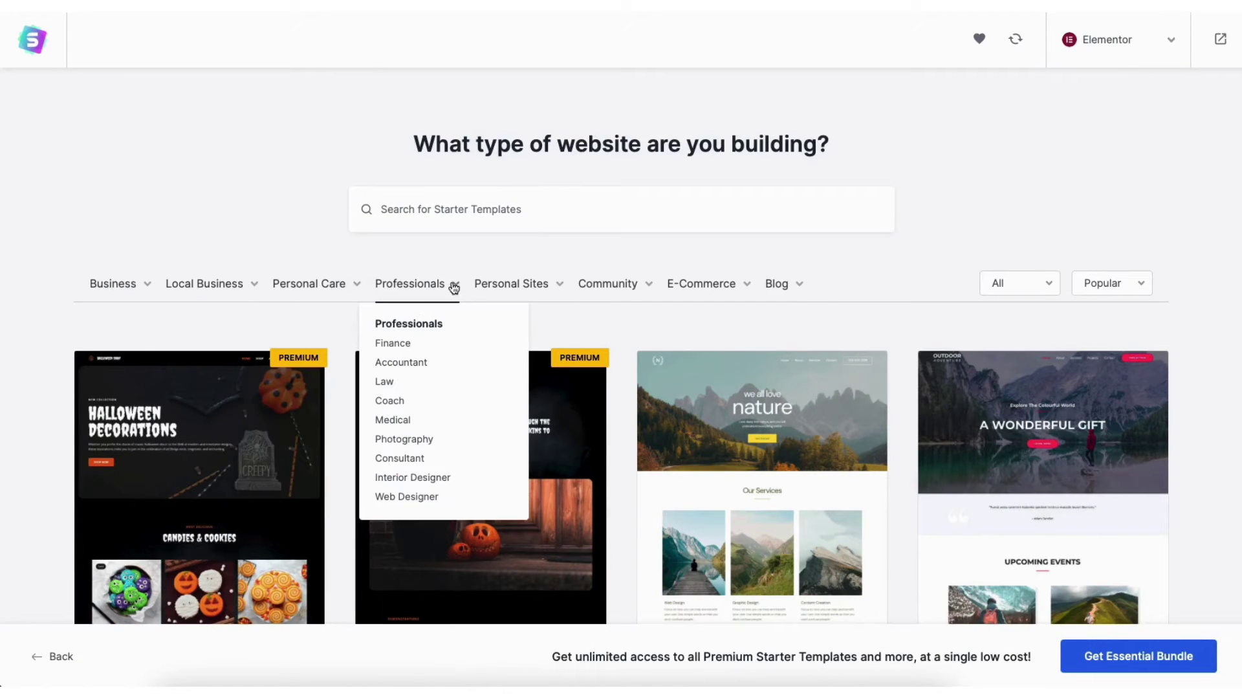
mouse_move(499, 282)
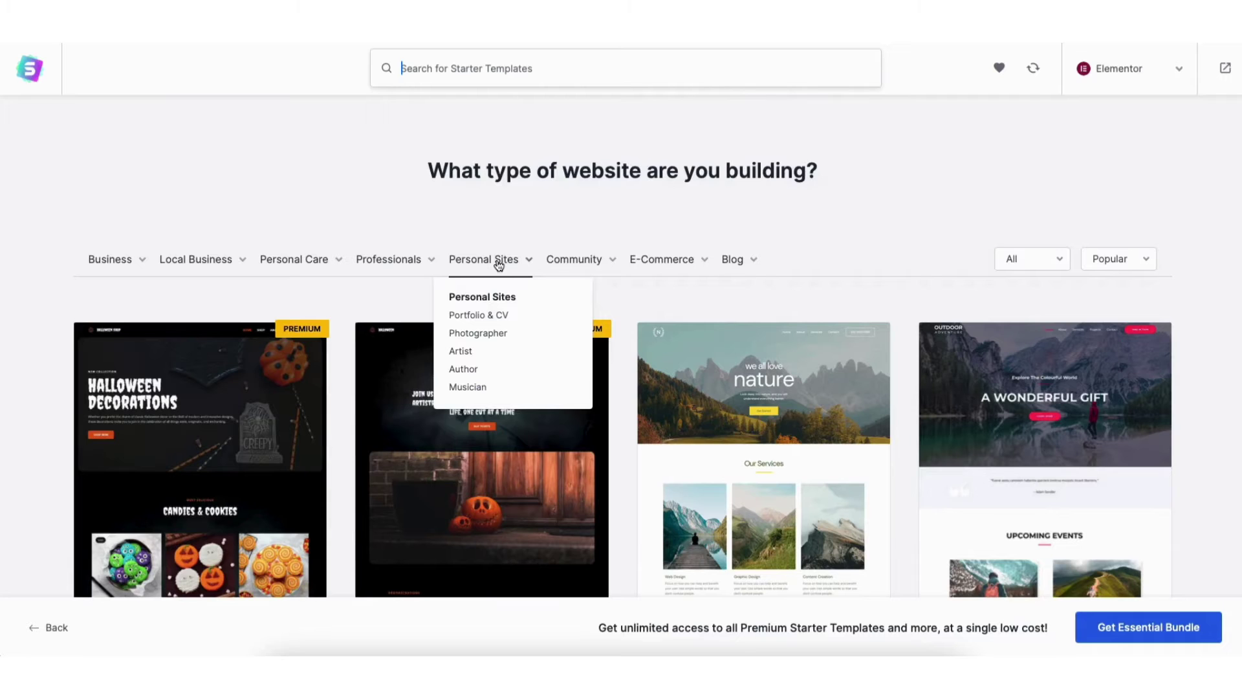
Preview the Love Nature template's home page and return to the template library.
click(692, 406)
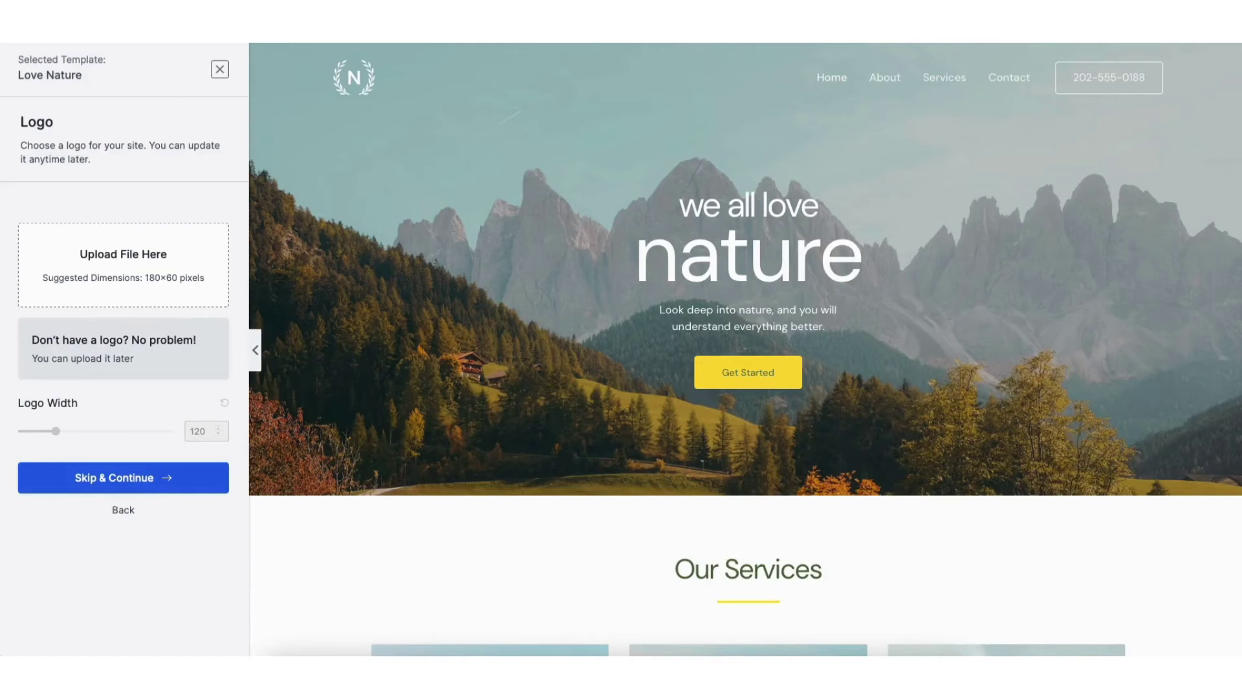
scroll(745, 349, down, 8)
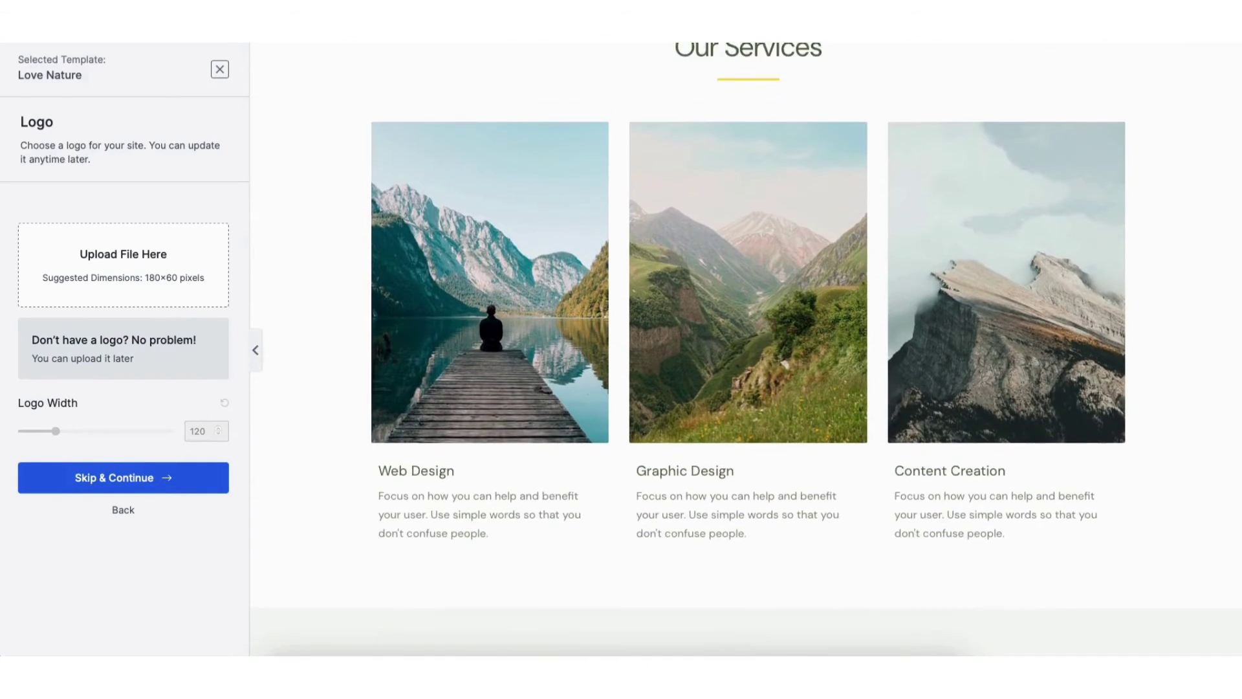
scroll(745, 350, down, 7)
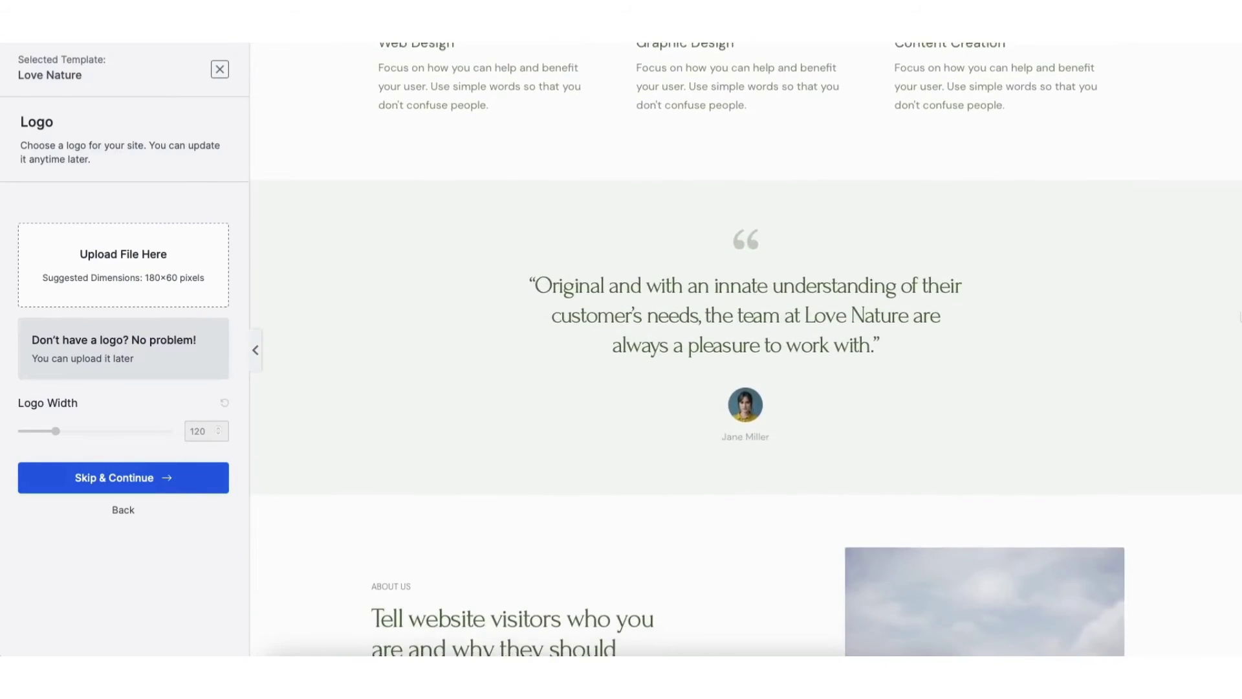
click(224, 70)
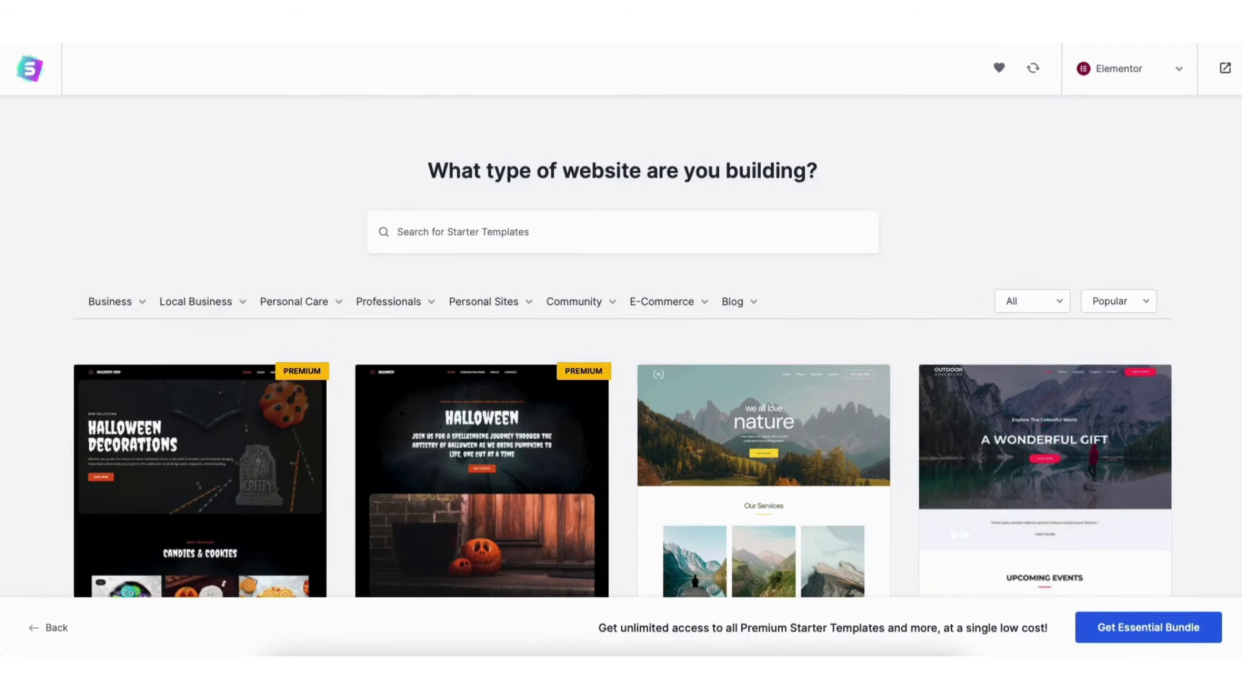
Look through the full range of popular free and premium Elementor templates in the library.
scroll(621, 388, down, 10)
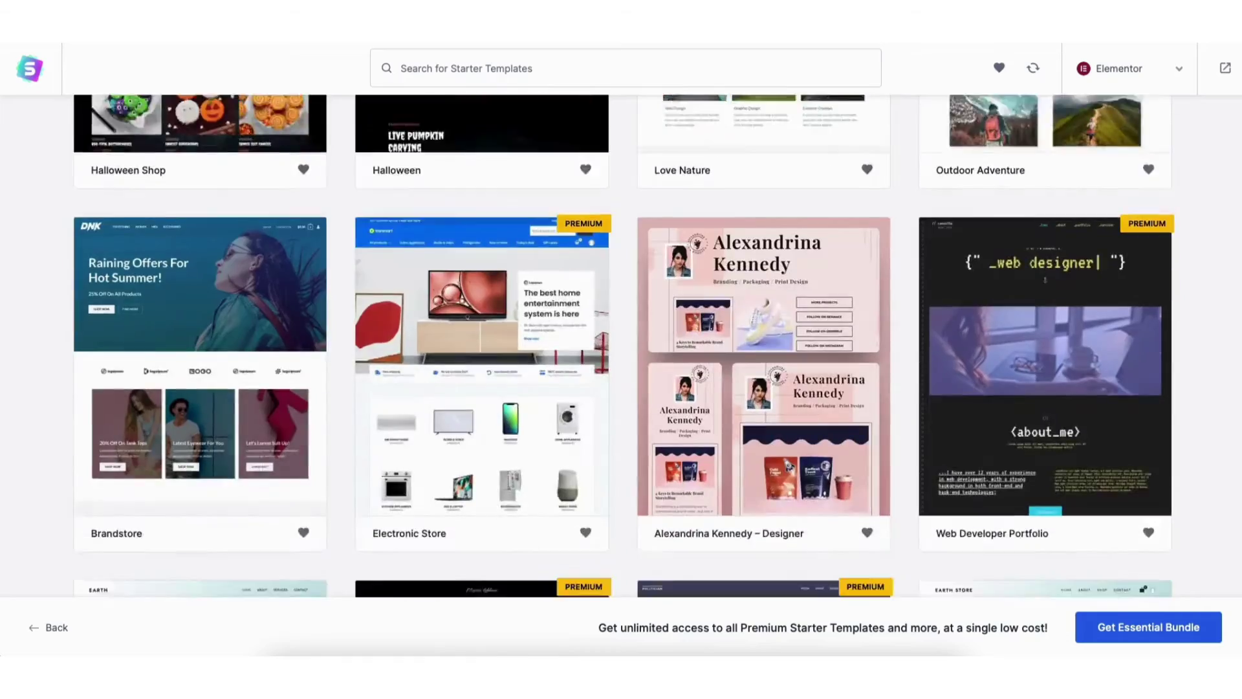
scroll(621, 388, down, 10)
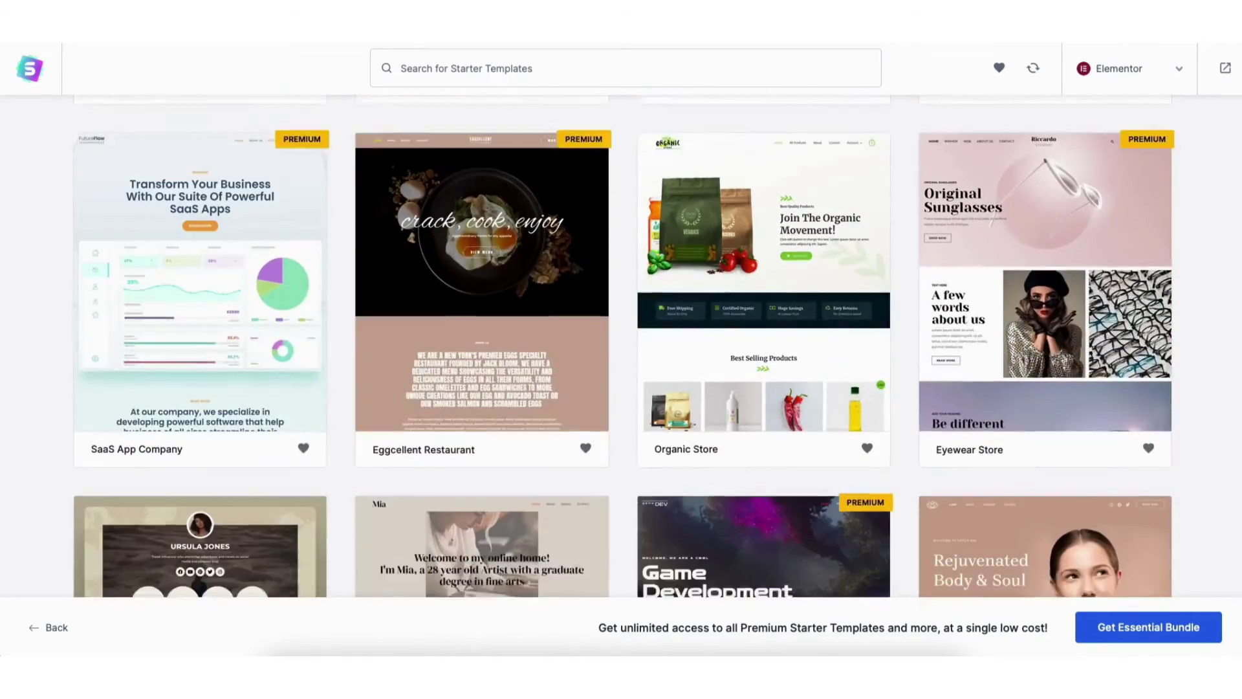
scroll(621, 389, down, 8)
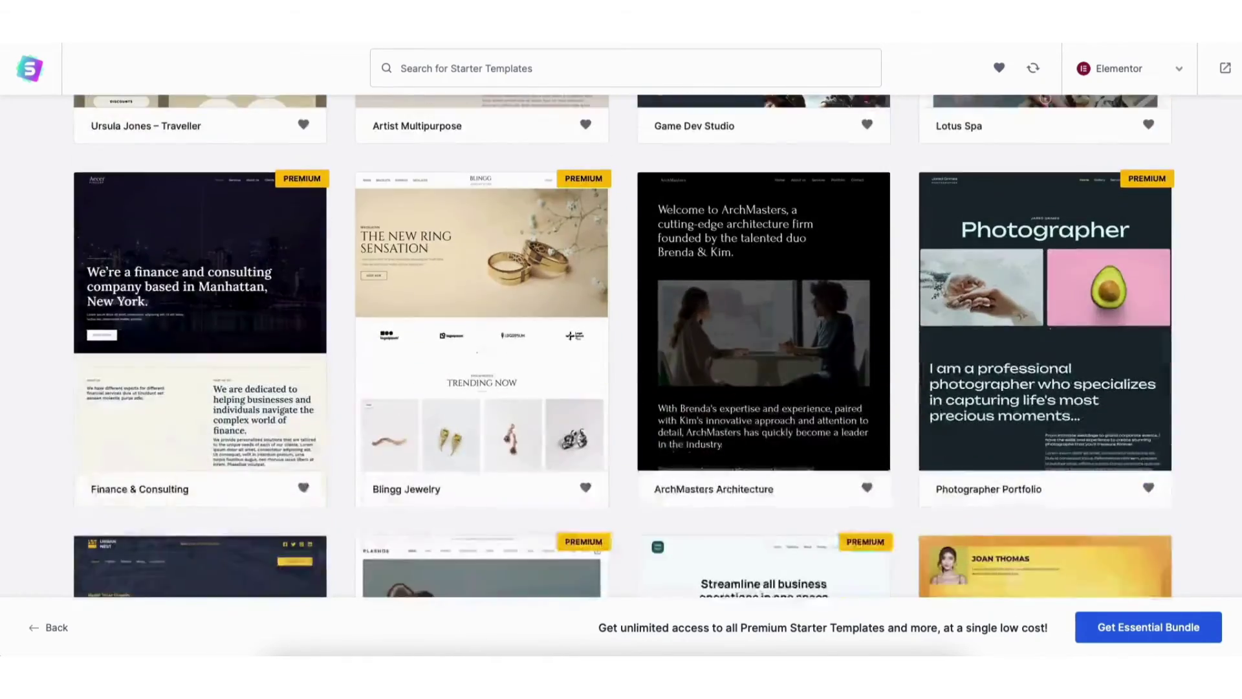
scroll(621, 388, down, 8)
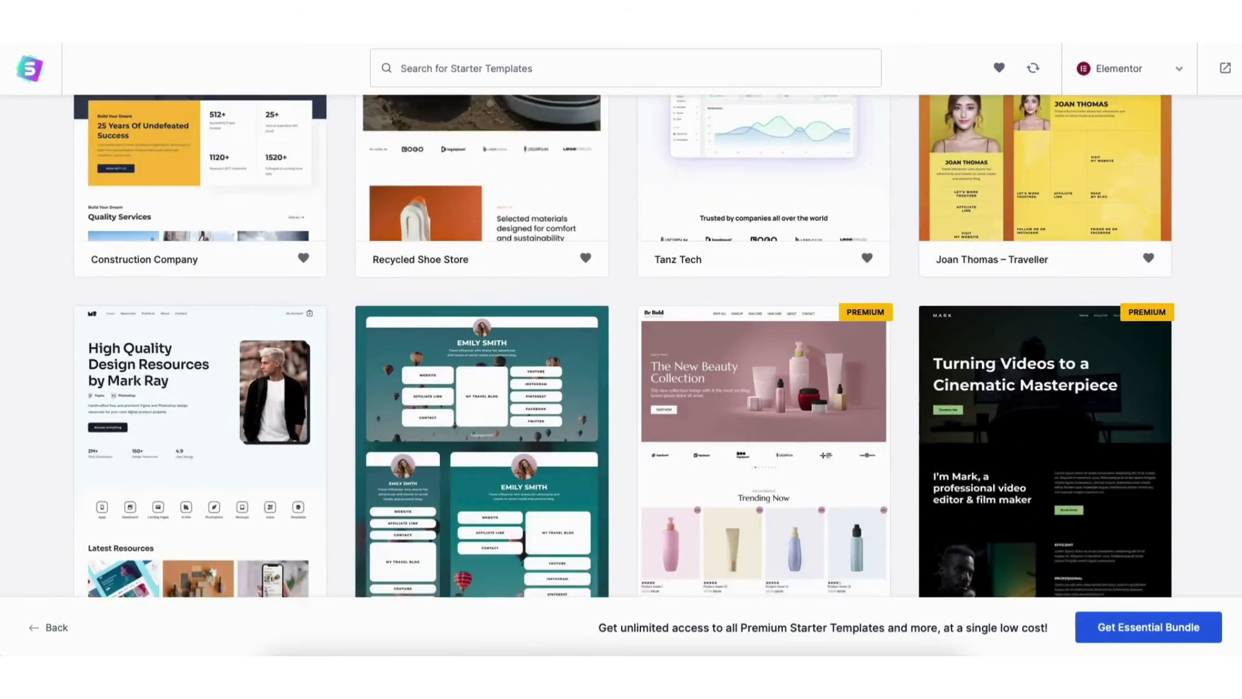
scroll(621, 388, down, 8)
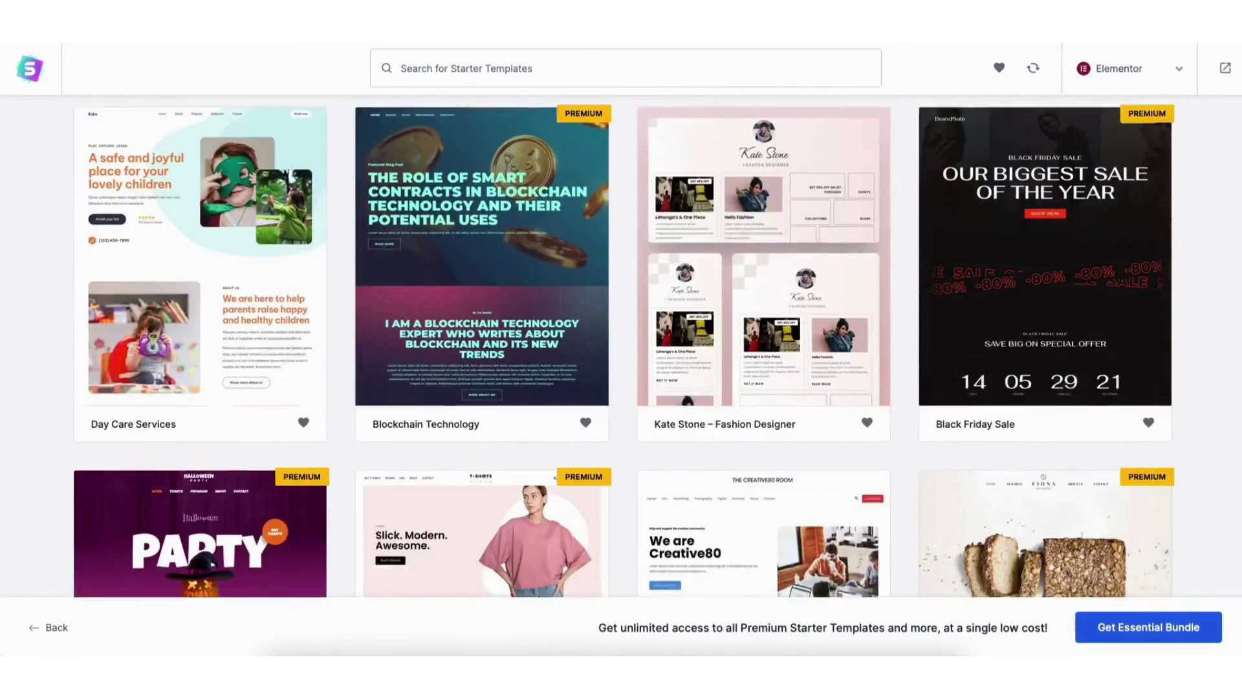
scroll(621, 388, down, 8)
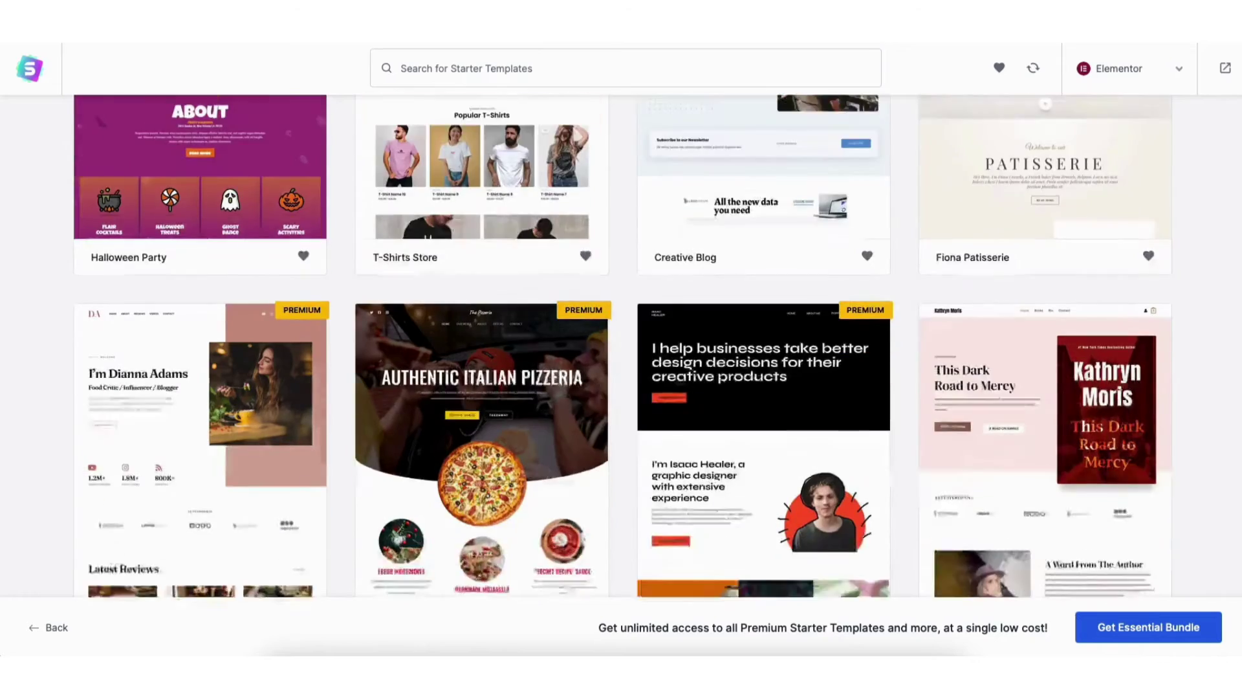
scroll(621, 388, down, 7)
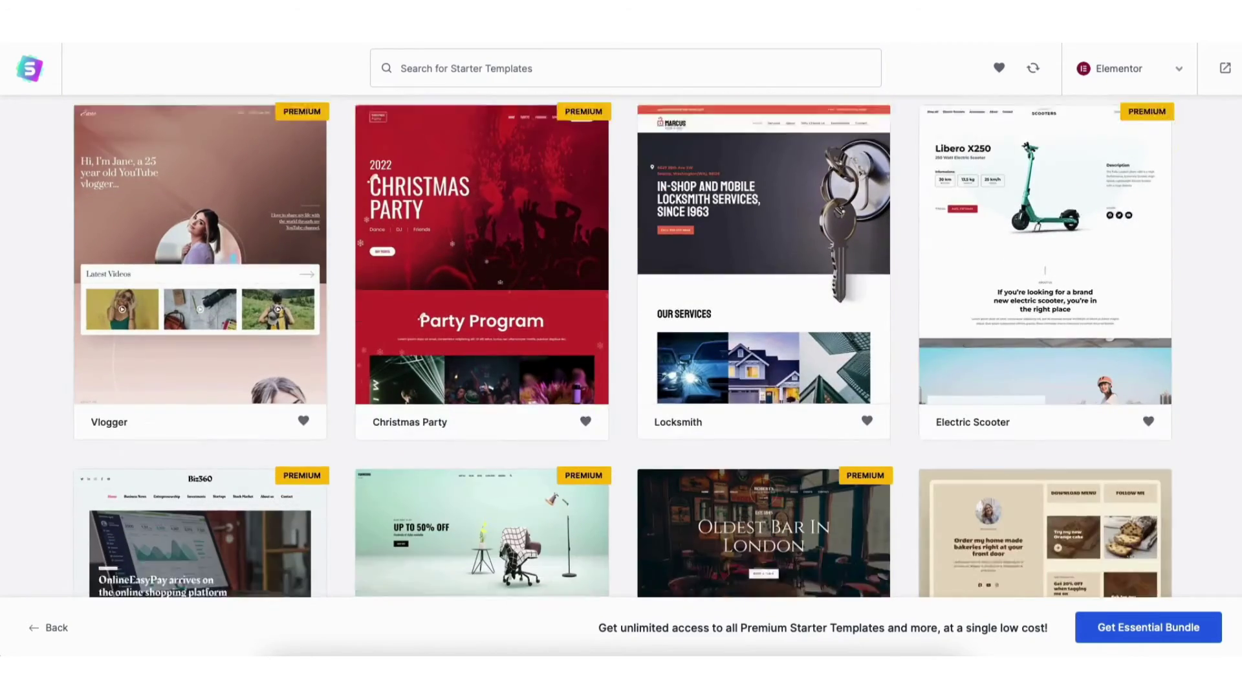
scroll(621, 388, down, 8)
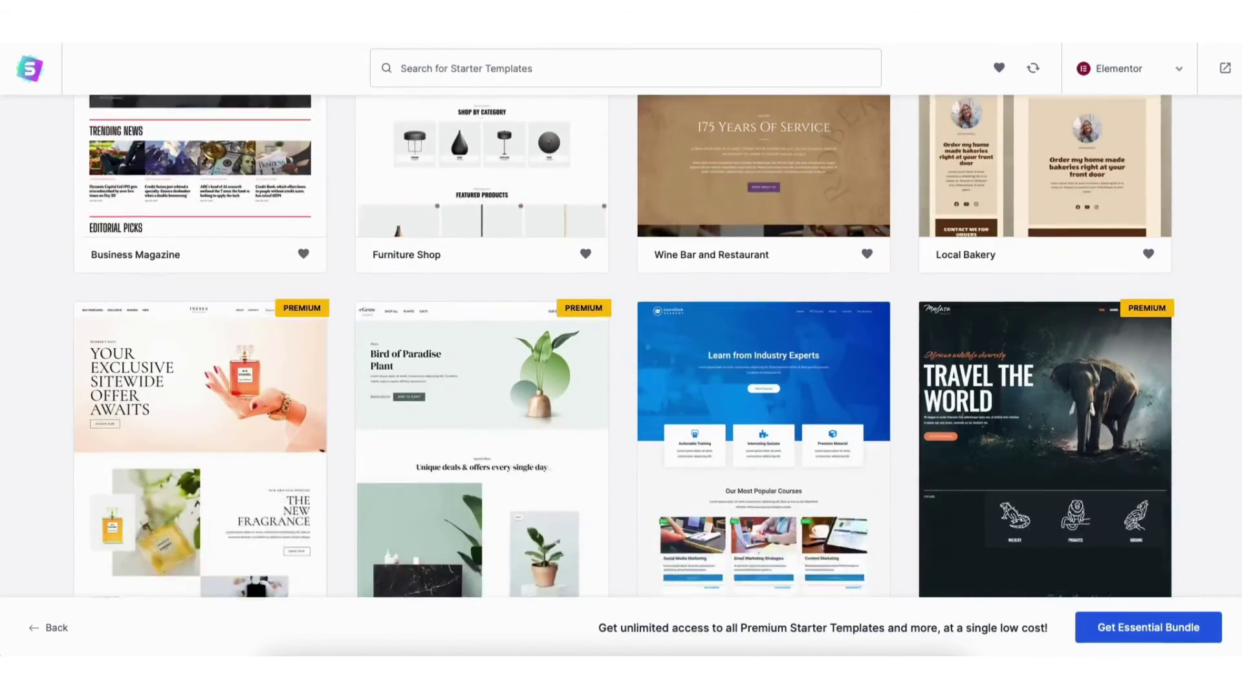
scroll(621, 388, down, 8)
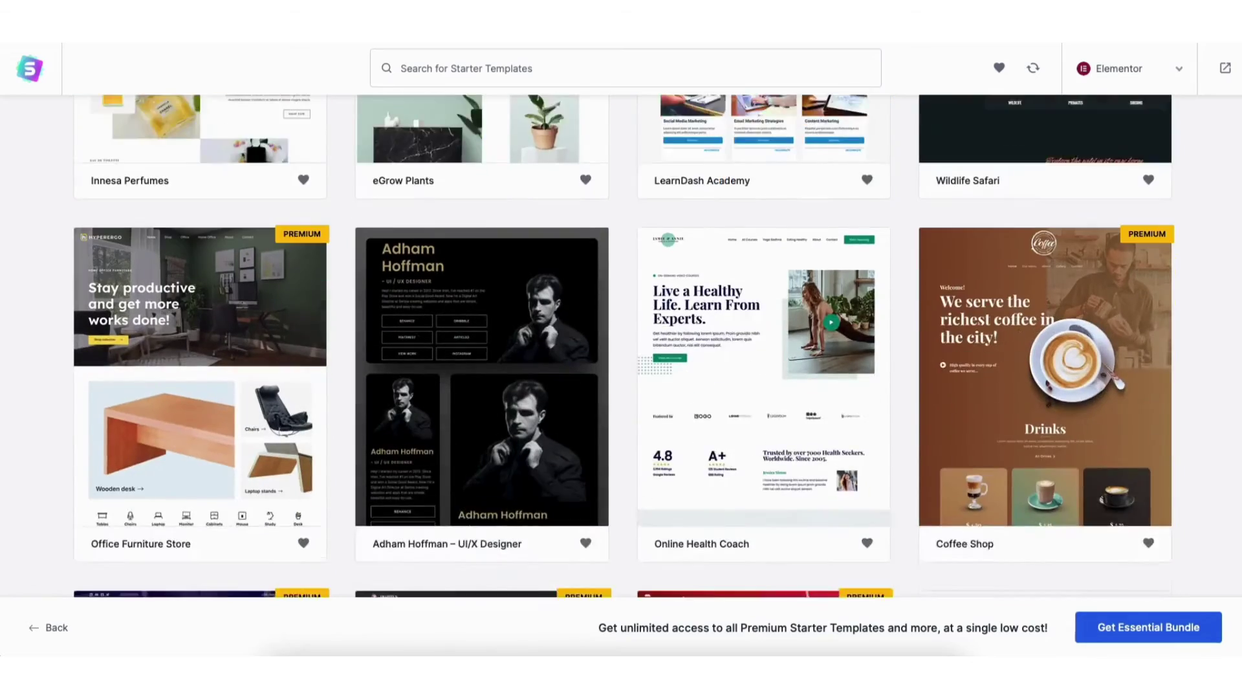
scroll(621, 388, down, 8)
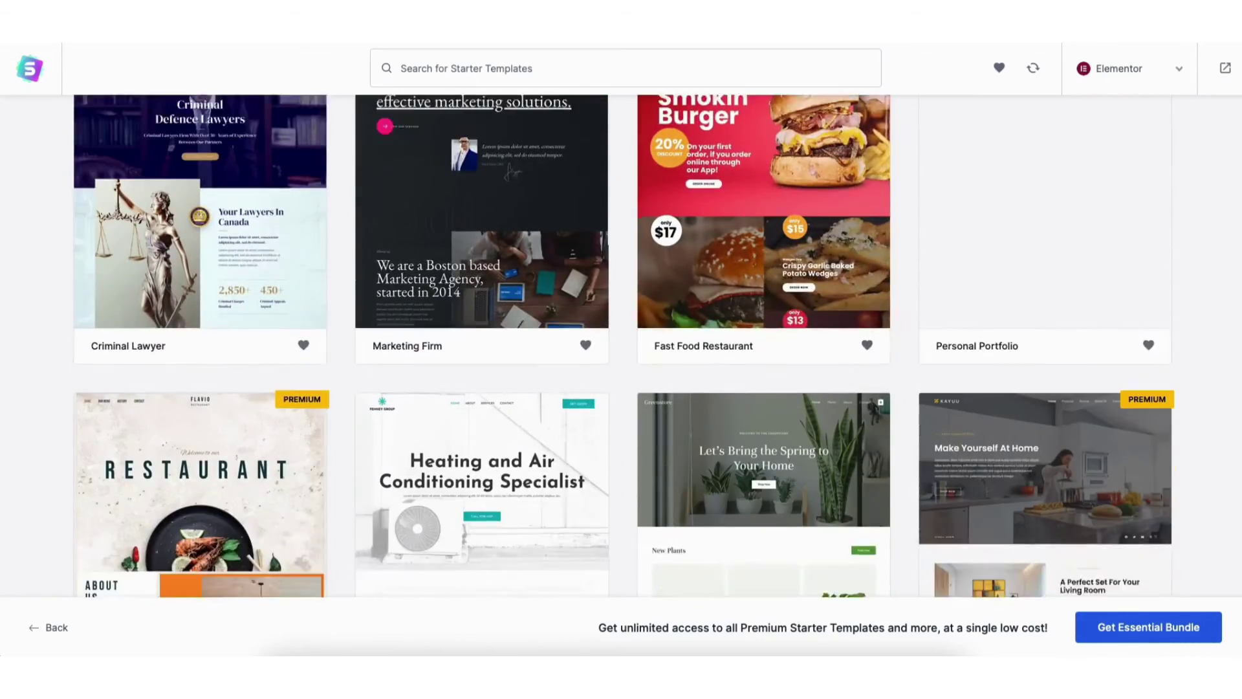
scroll(621, 388, down, 2)
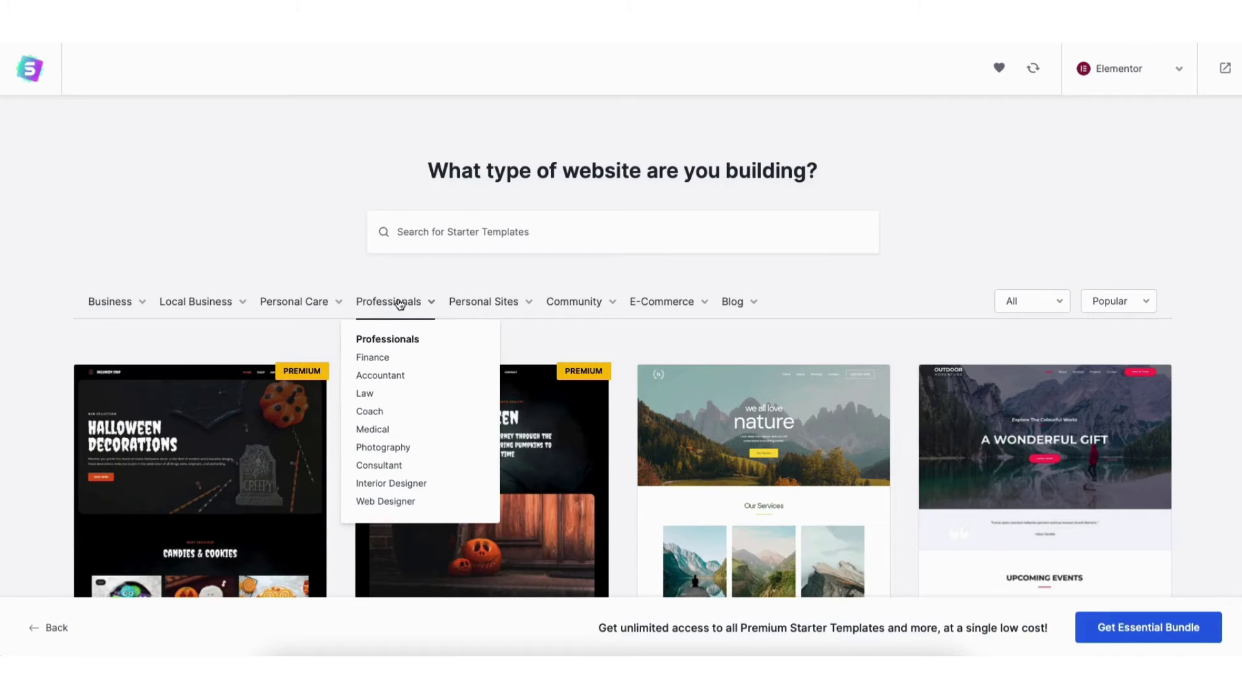
Filter the templates by the Finance category under Professionals and look over the matching designs.
click(377, 358)
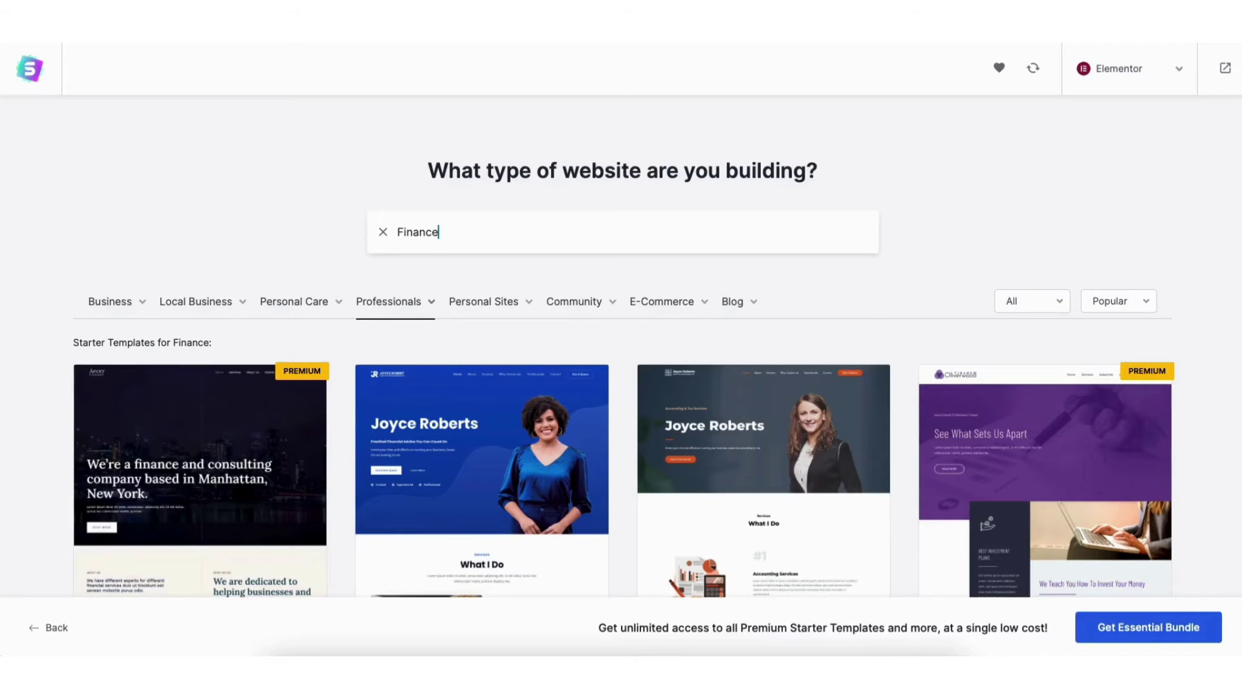
scroll(624, 369, down, 4)
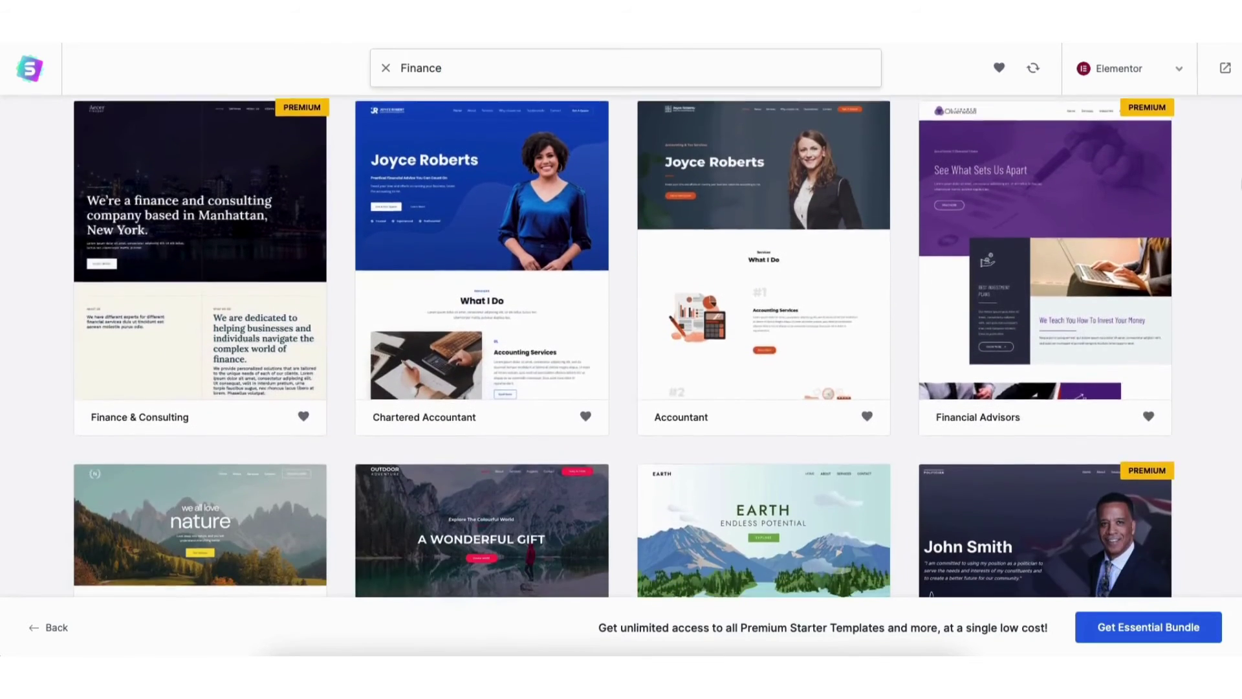
scroll(371, 204, up, 4)
Filter the templates by the Consultant category under Professionals and look for a free business coaching design.
mouse_move(382, 245)
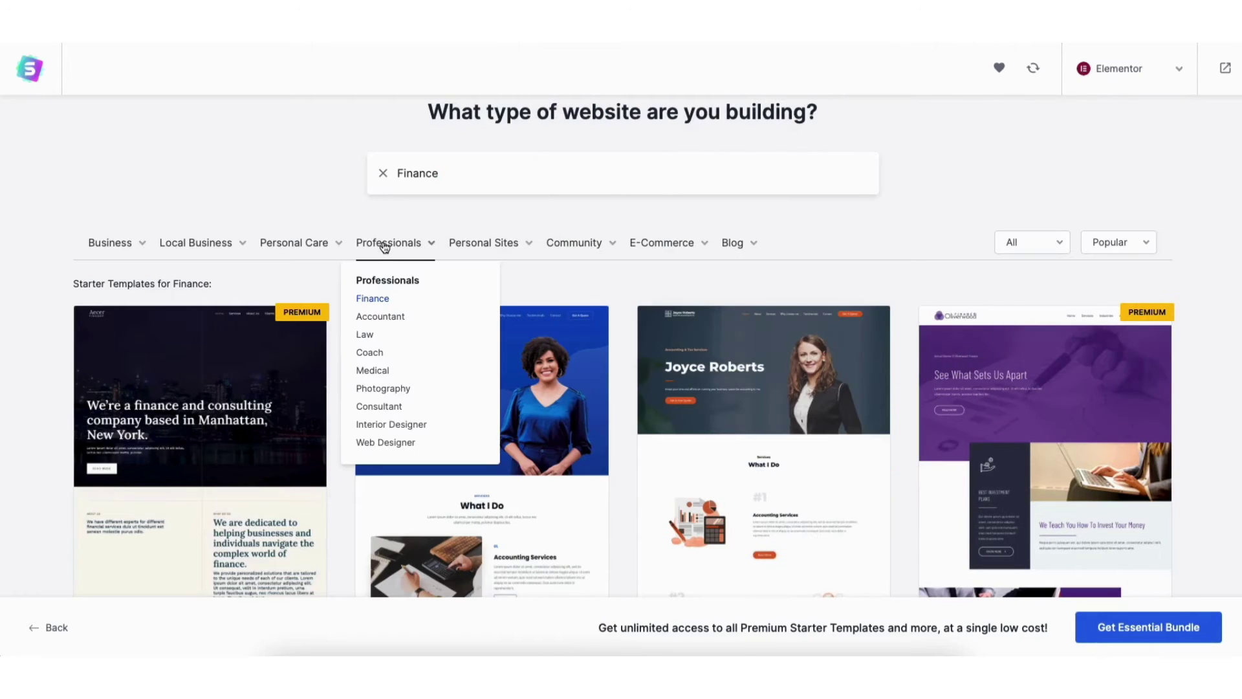
click(379, 405)
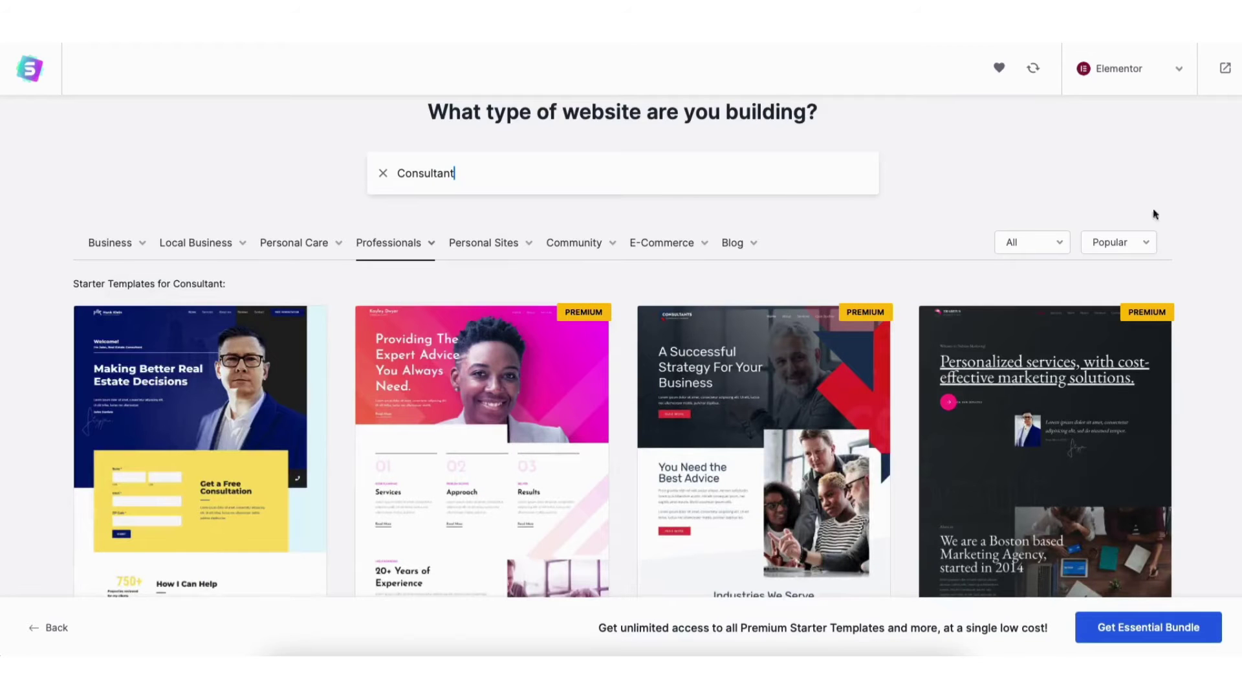
scroll(621, 349, down, 12)
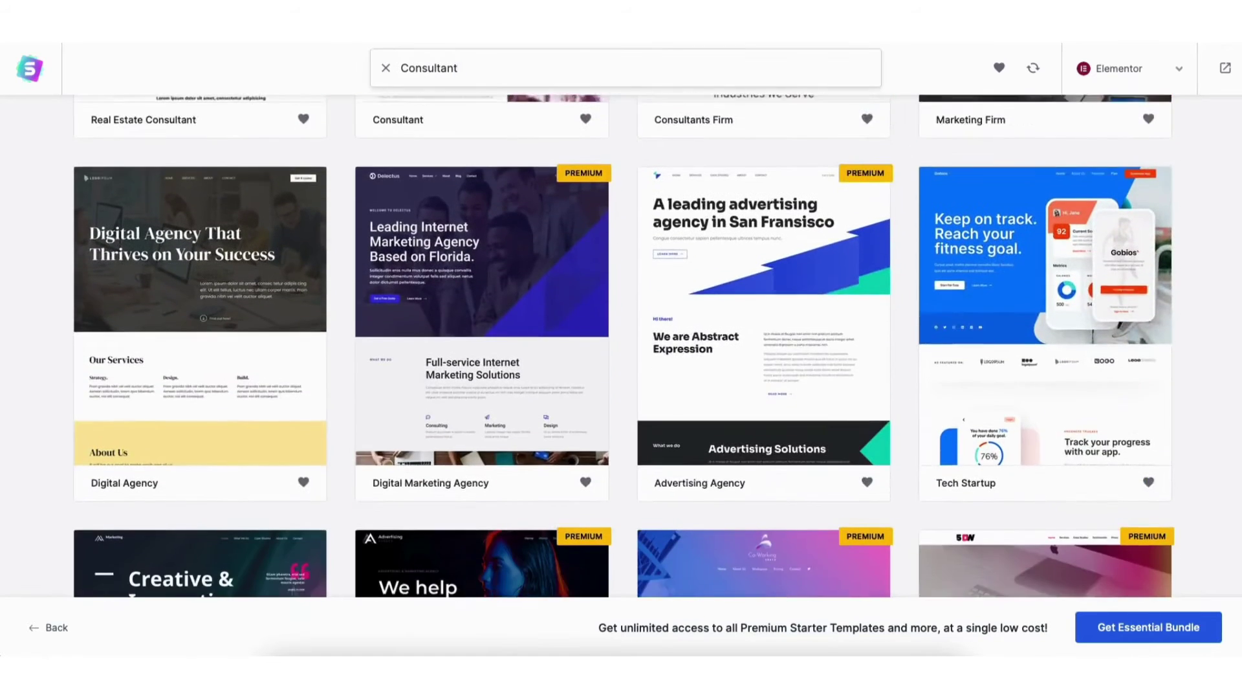
scroll(621, 349, down, 10)
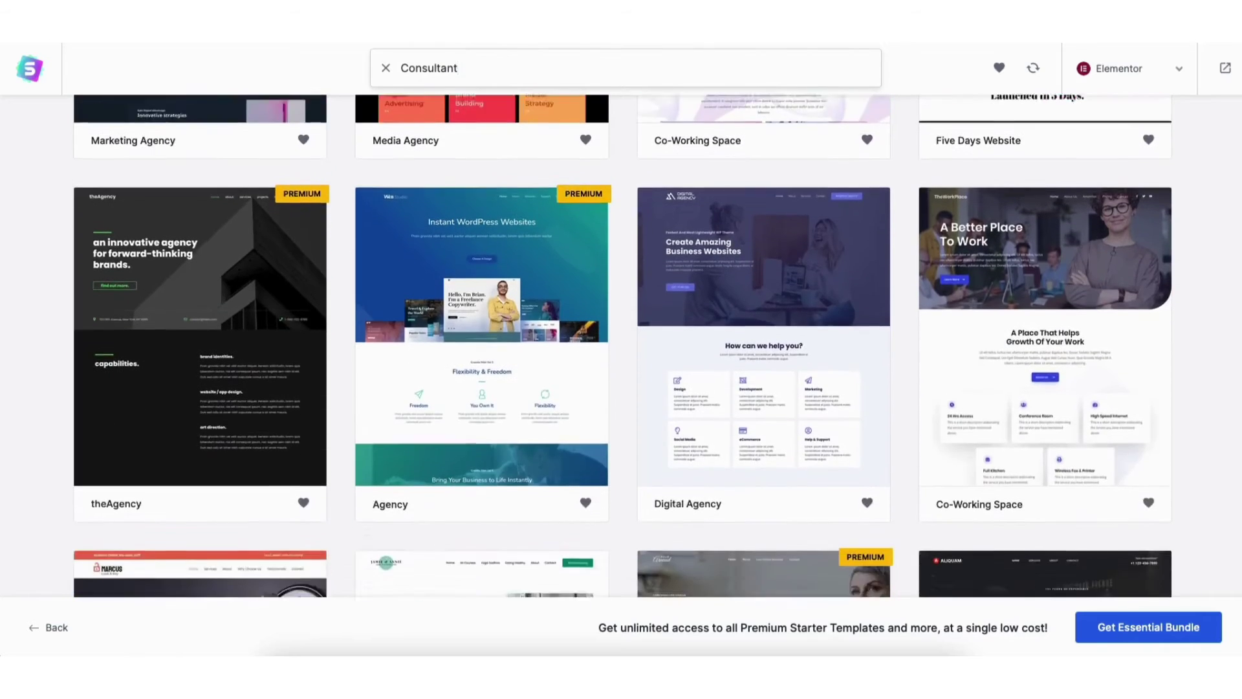
scroll(621, 350, down, 3)
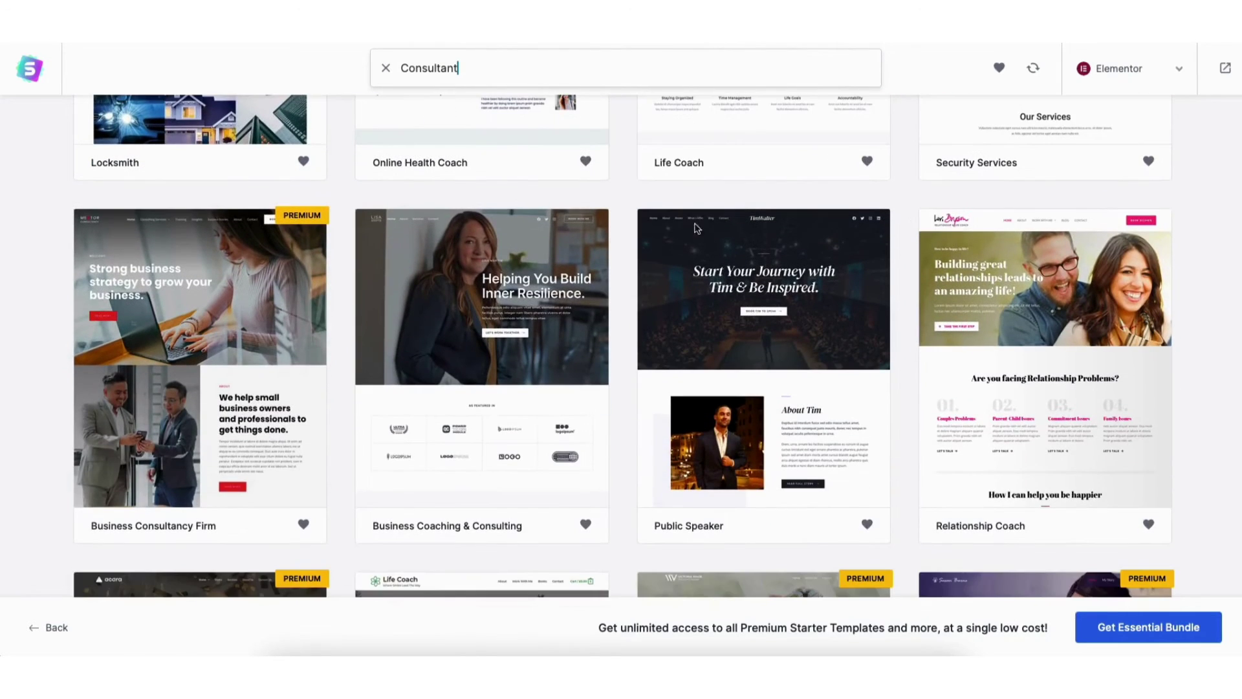
Choose the Business Coaching & Consulting template and skip the logo upload.
click(438, 342)
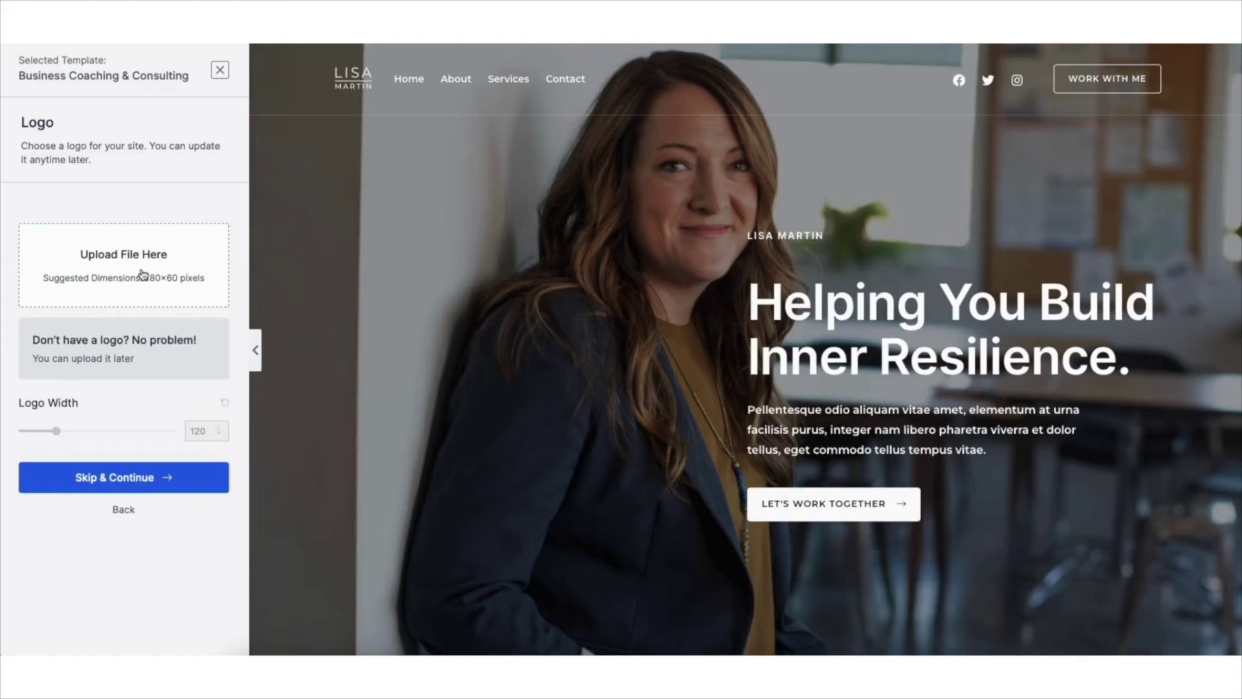
click(104, 477)
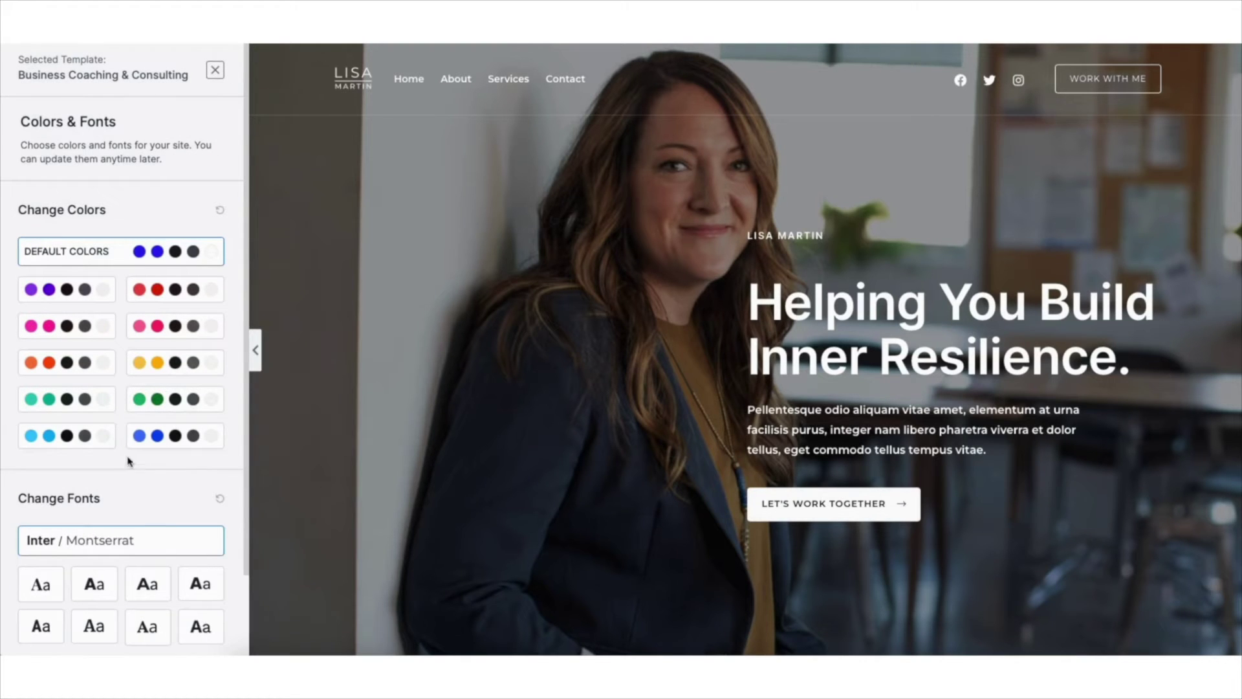
Try the purple, magenta and red colour palettes on the template and return to the default colors.
click(80, 293)
click(80, 326)
click(157, 299)
click(155, 253)
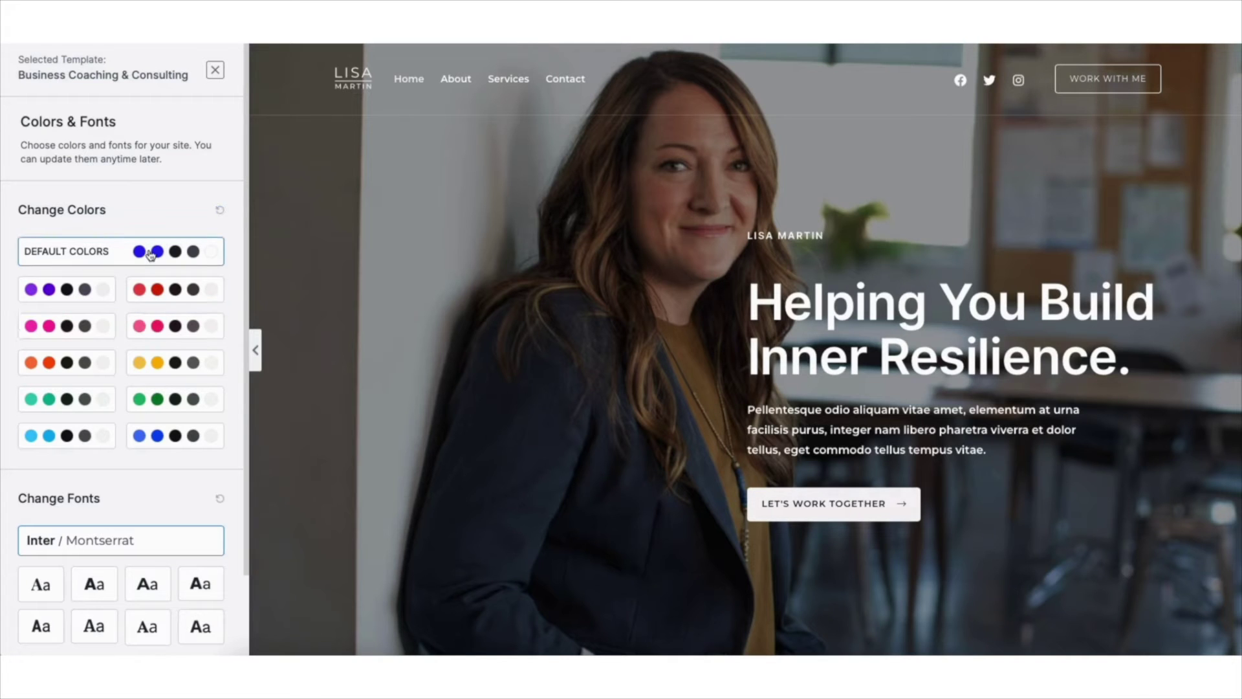
Apply the royal blue palette in the last row of the colour choices to the template.
scroll(245, 278, down, 3)
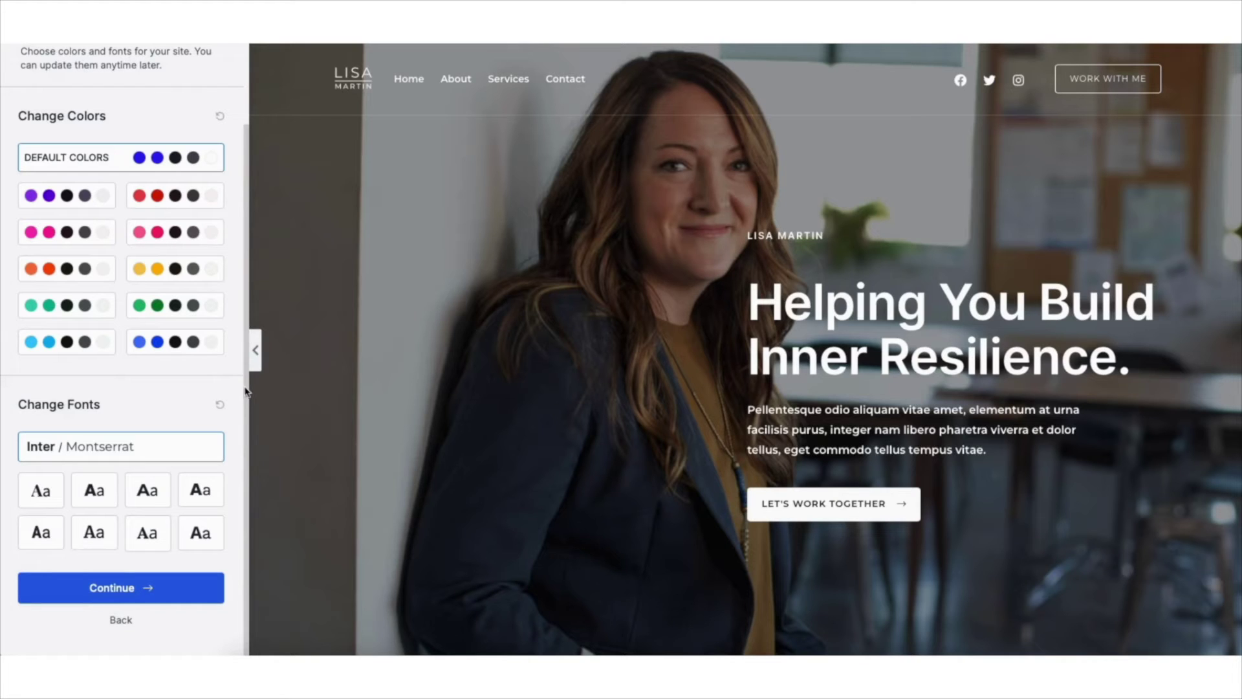
click(183, 348)
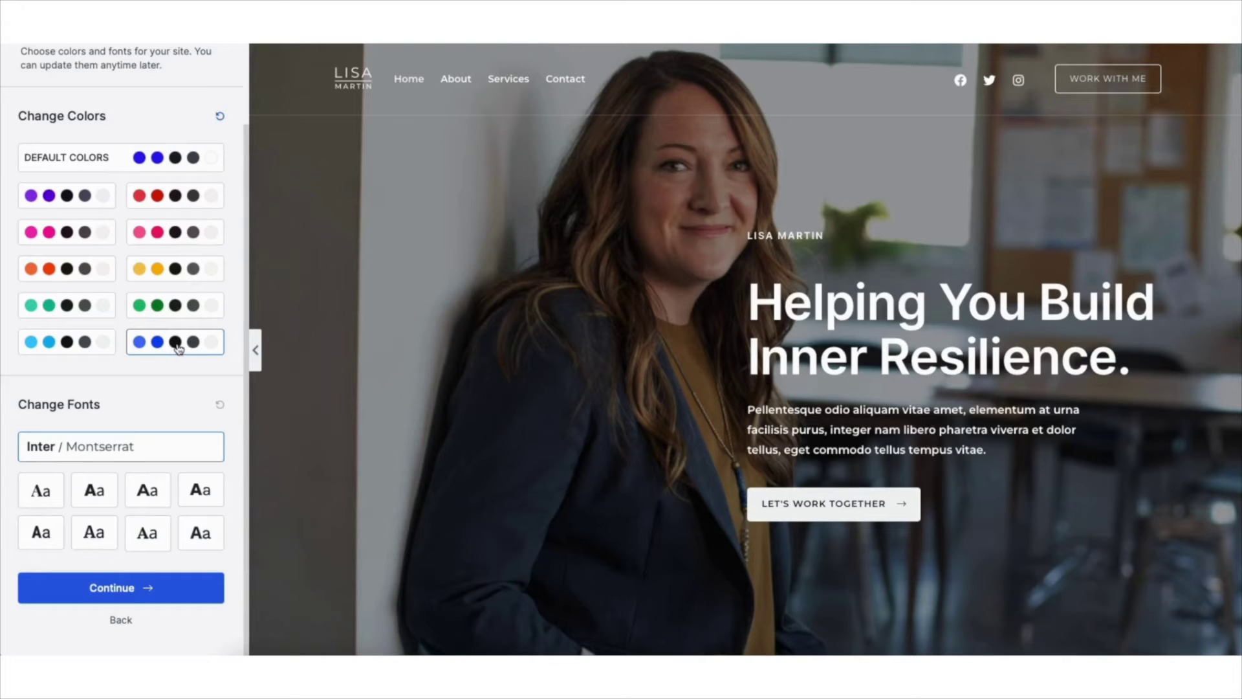
Keep the Inter / Montserrat fonts, build the website with all advanced import options enabled, and view the site.
click(131, 590)
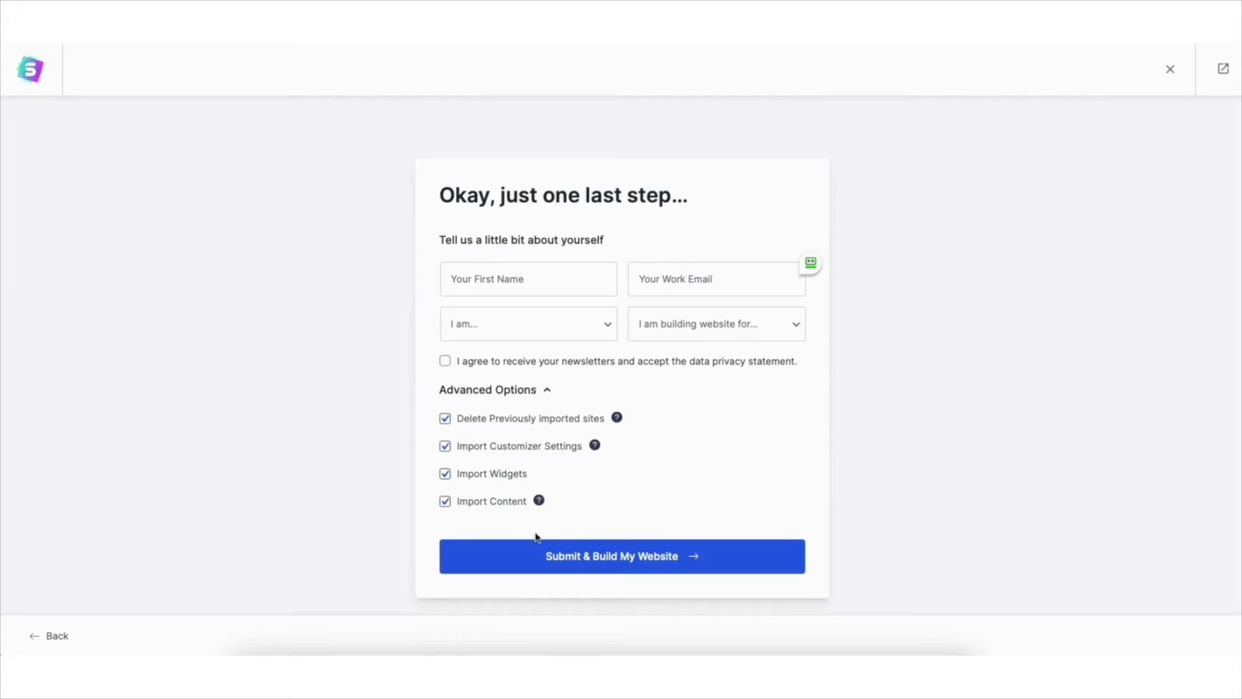
click(590, 567)
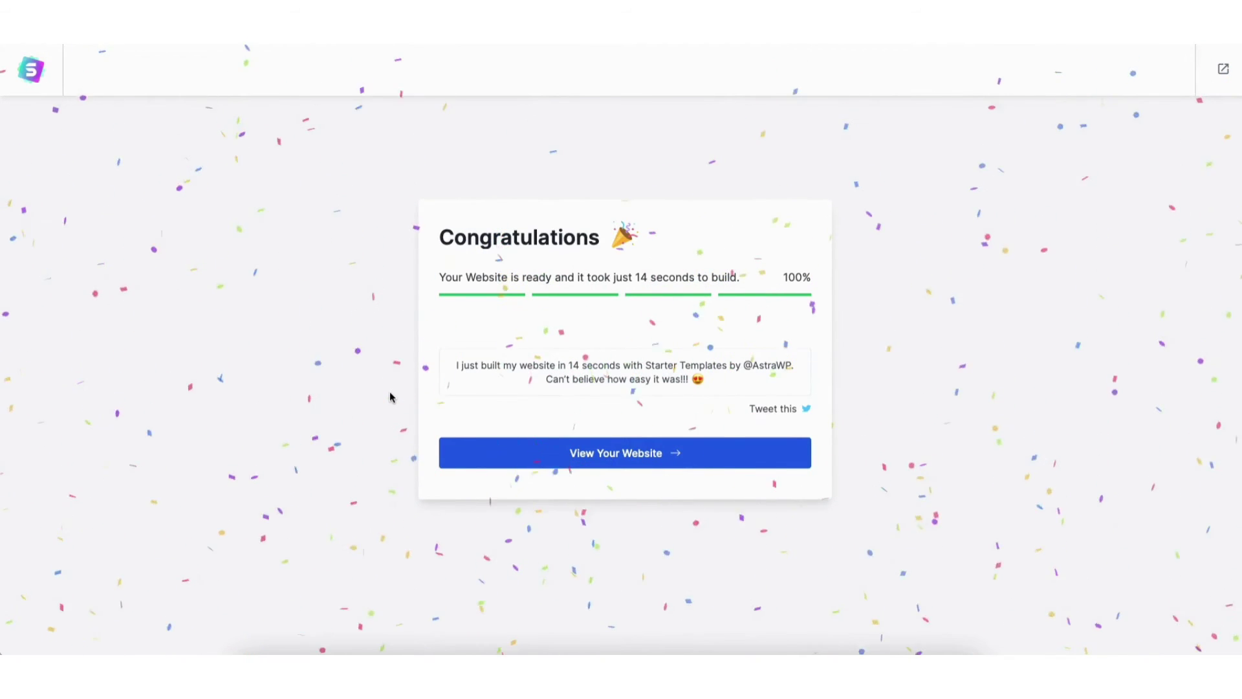
click(587, 458)
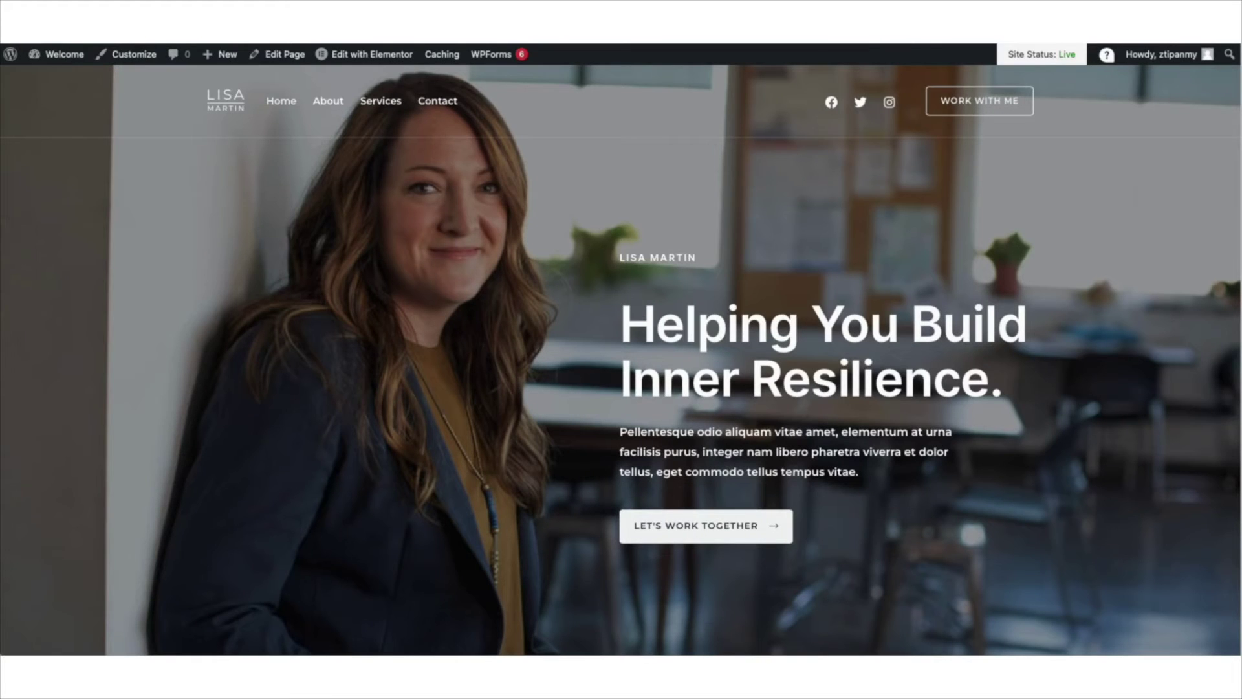
Look through the imported homepage's sections and return to its hero section.
scroll(621, 360, down, 5)
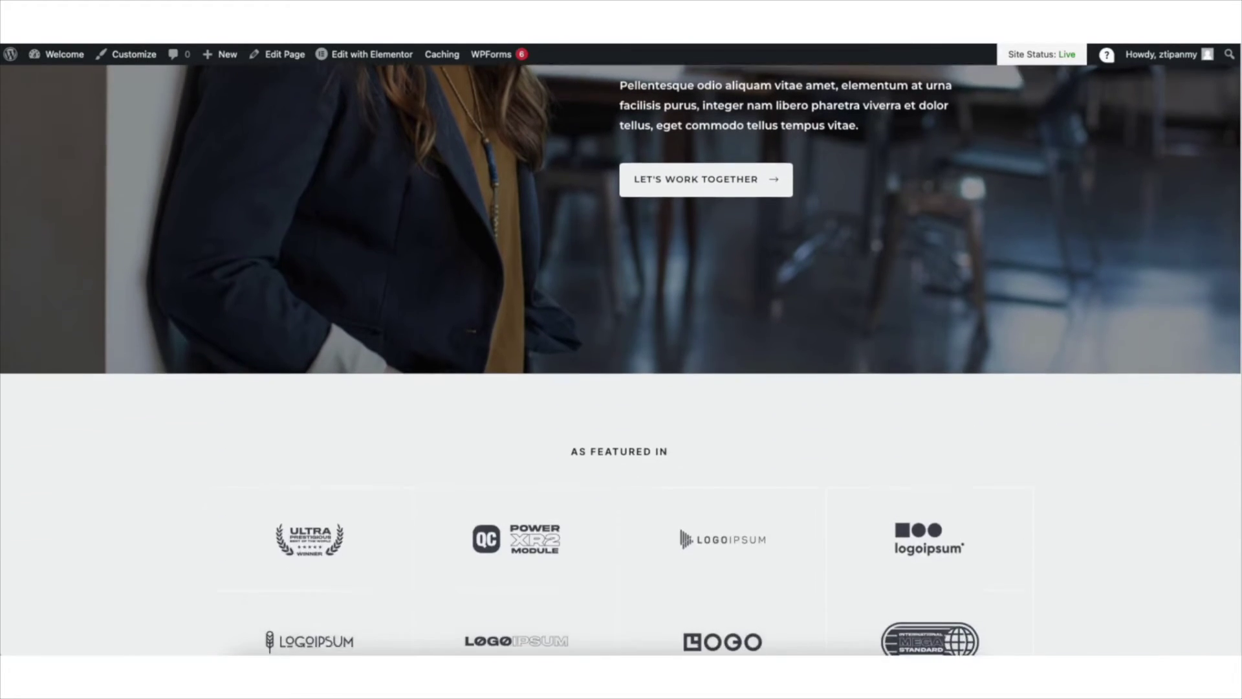
scroll(621, 360, down, 8)
scroll(621, 360, down, 8)
scroll(1239, 388, down, 7)
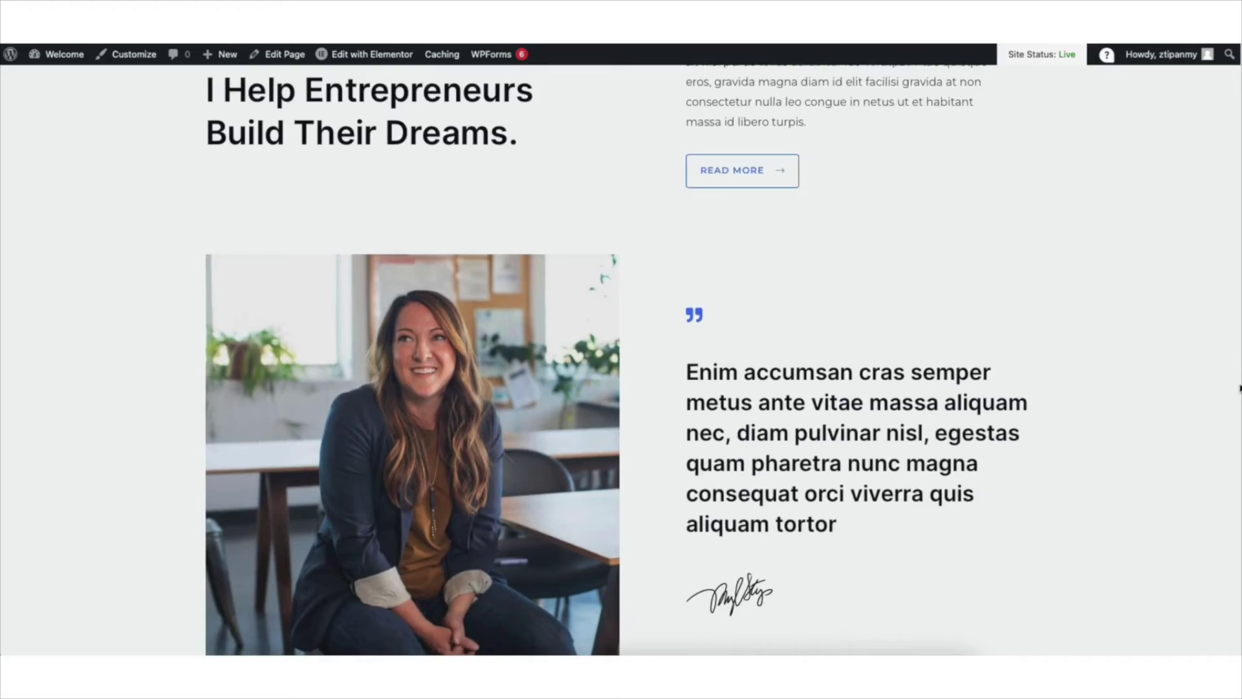
scroll(1239, 388, down, 8)
drag(1240, 459, 1239, 76)
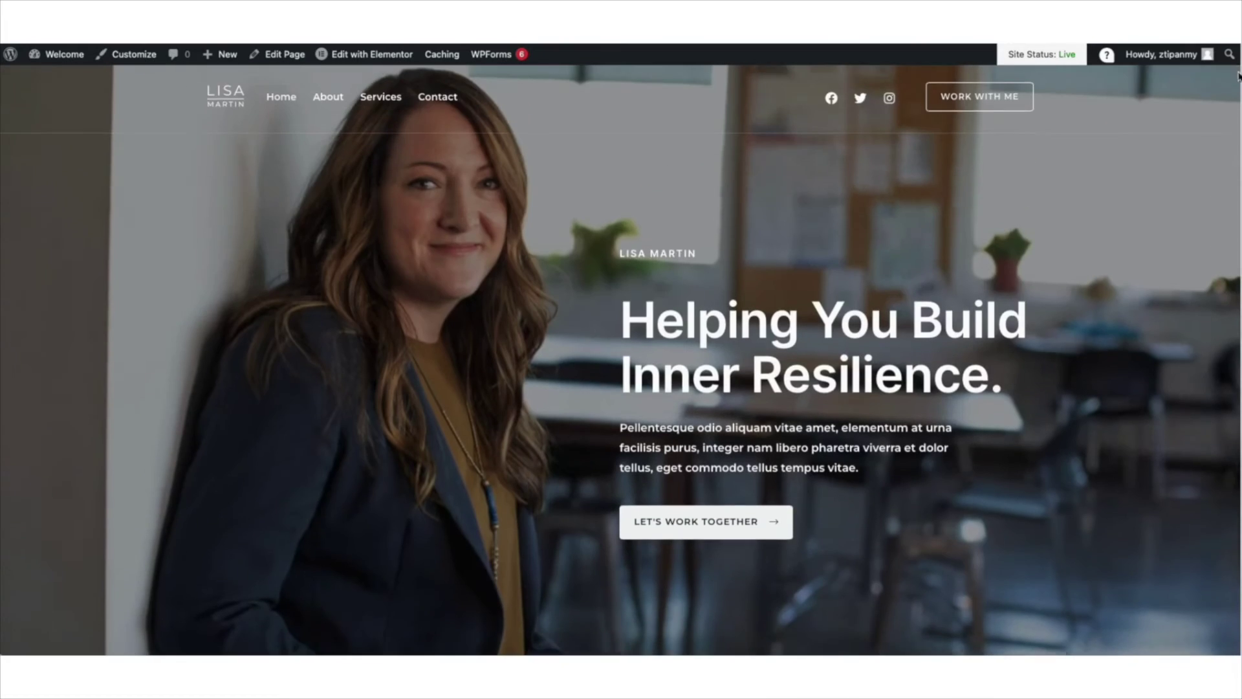
Go to the WordPress dashboard and open the Features section of the Elementor settings.
mouse_move(57, 59)
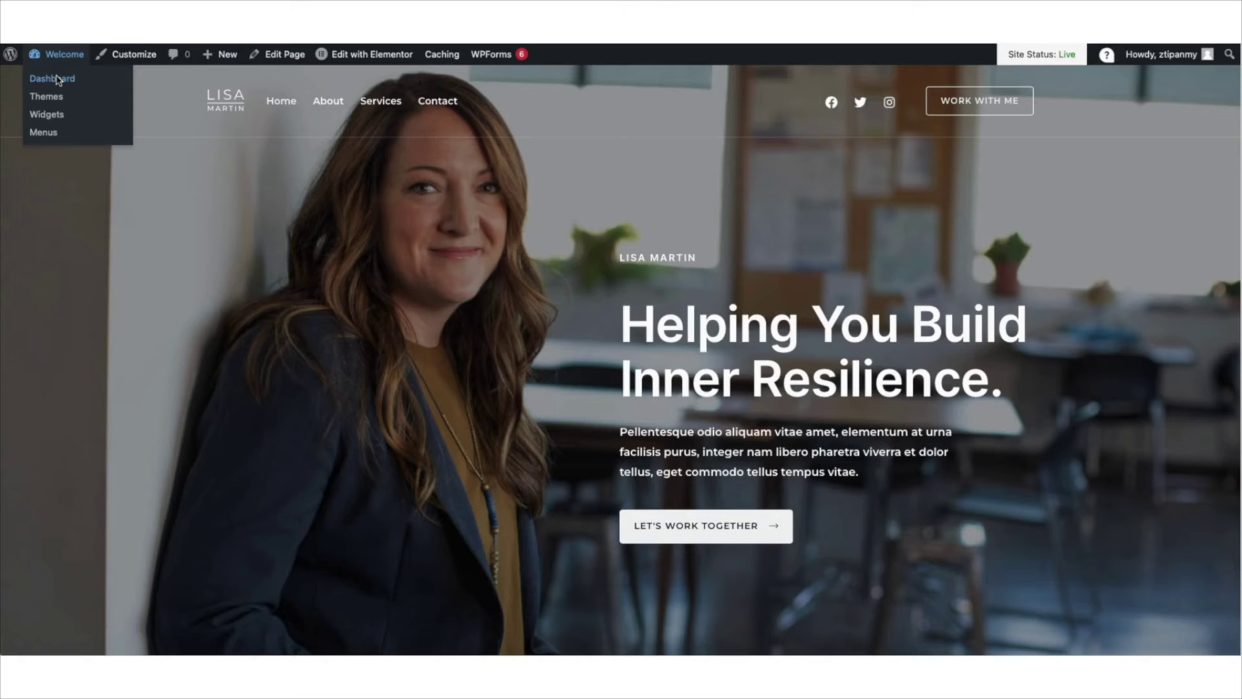
click(51, 79)
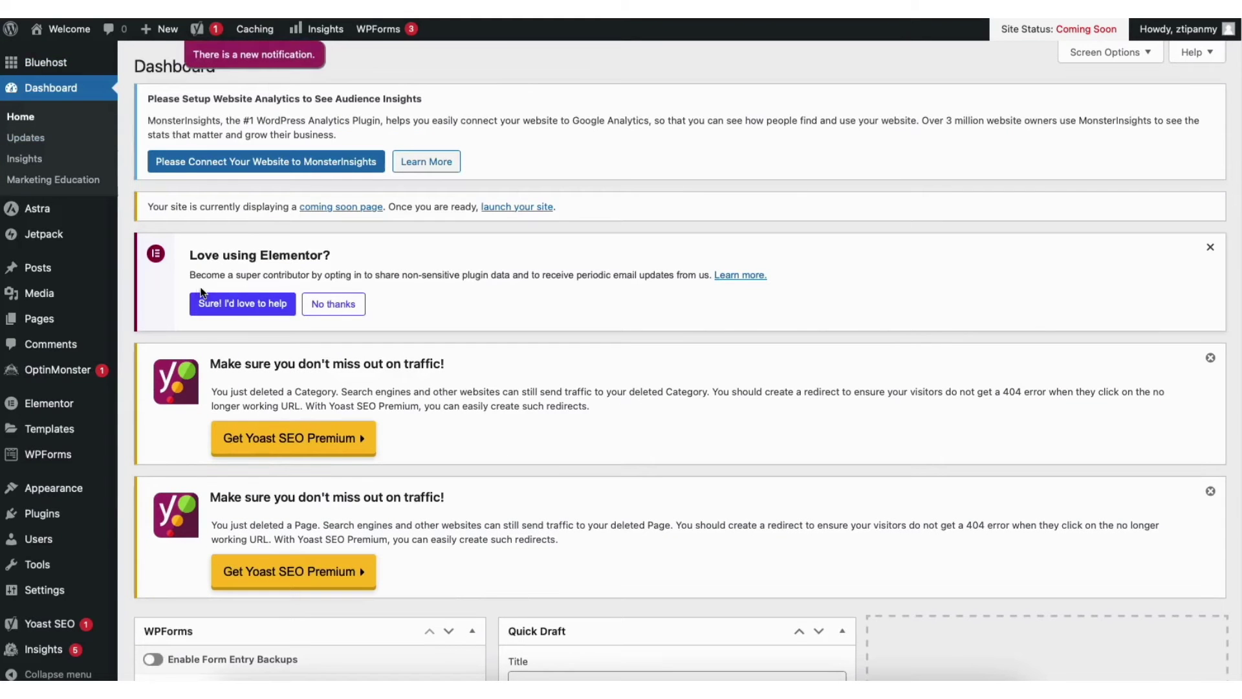
mouse_move(60, 411)
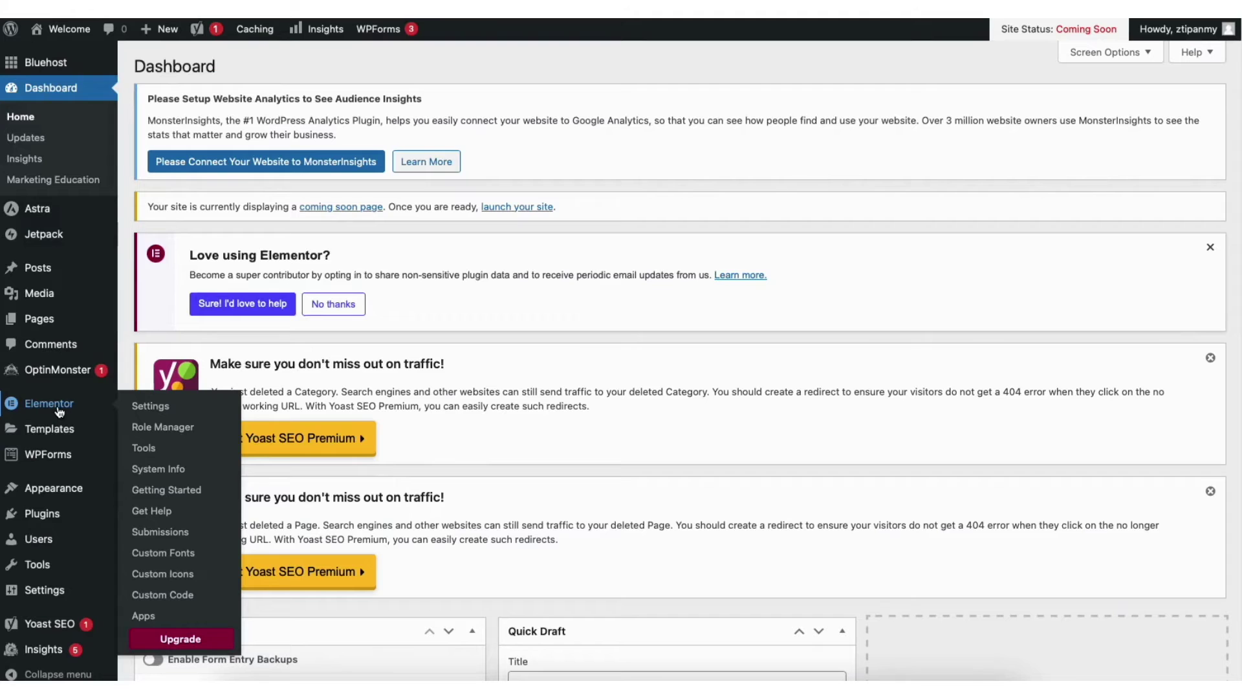
click(151, 405)
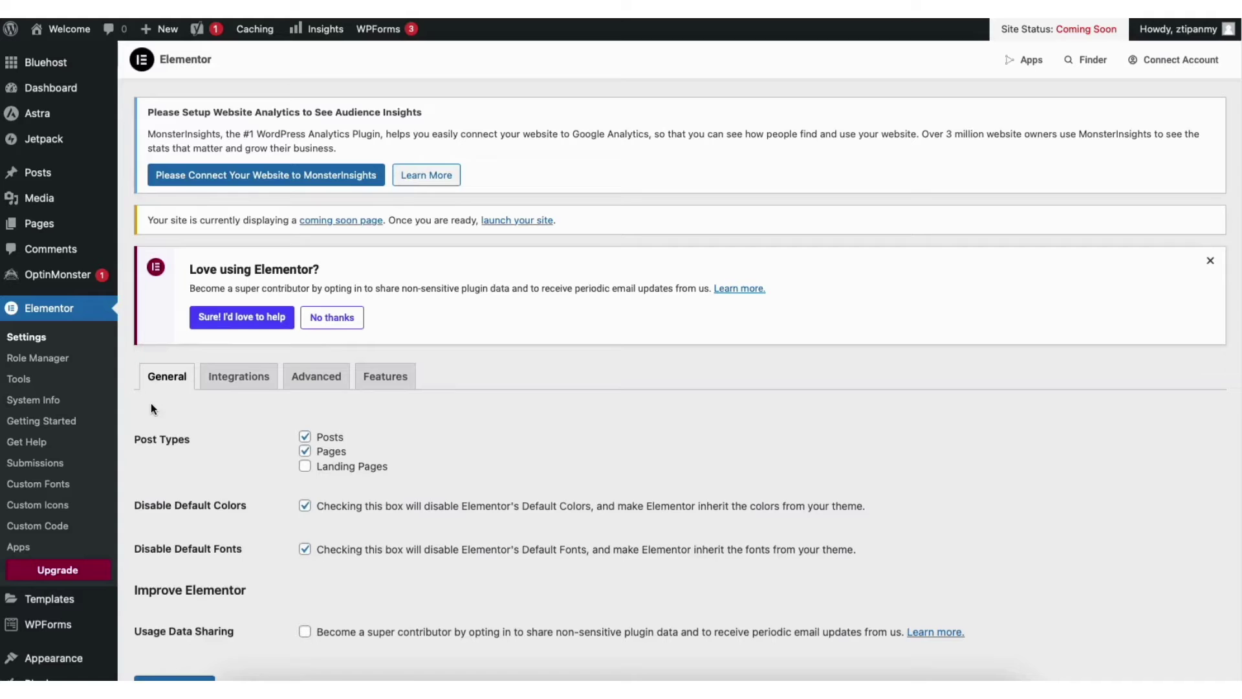
click(406, 377)
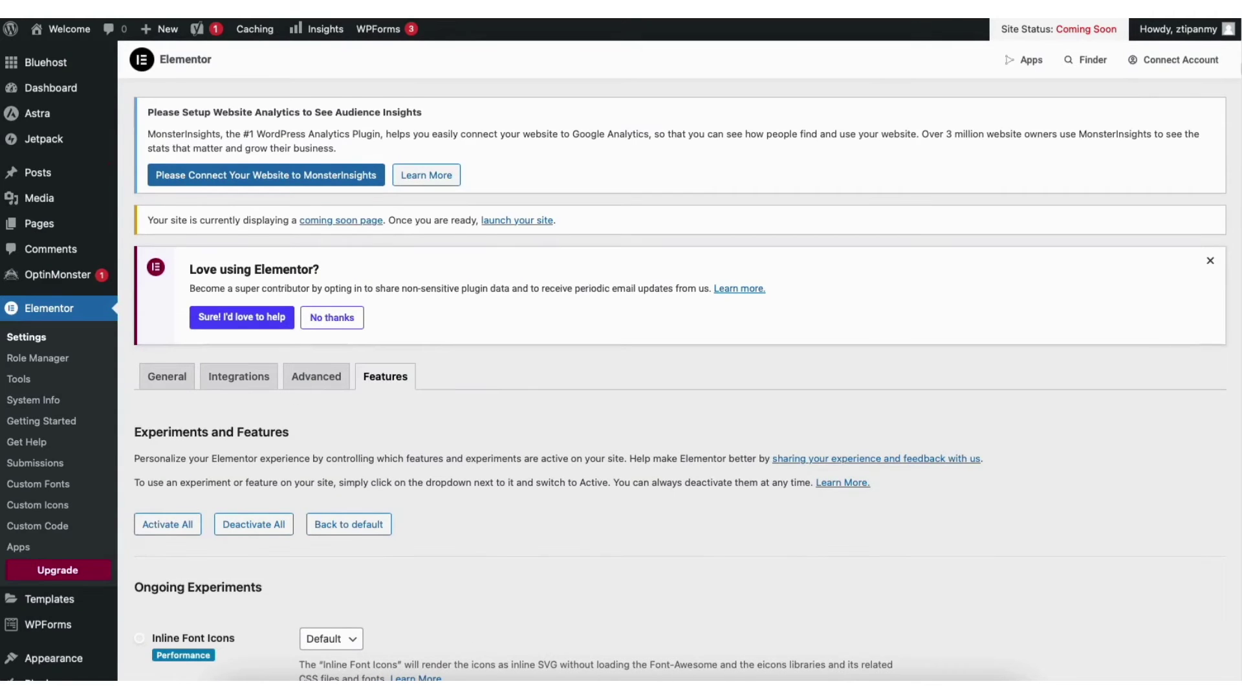
Set the Editor Top Bar and Flexbox Container features to Active and save the changes.
scroll(1236, 249, down, 9)
scroll(1235, 259, down, 1)
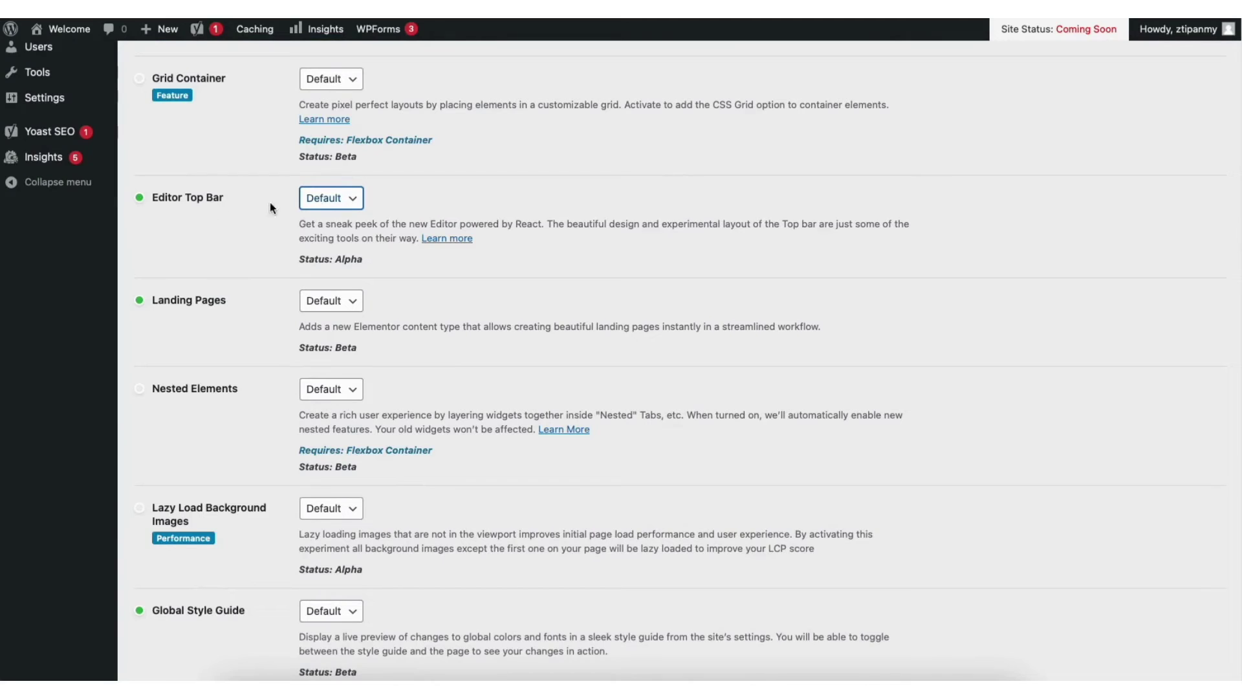
click(347, 197)
click(325, 213)
scroll(1222, 420, down, 10)
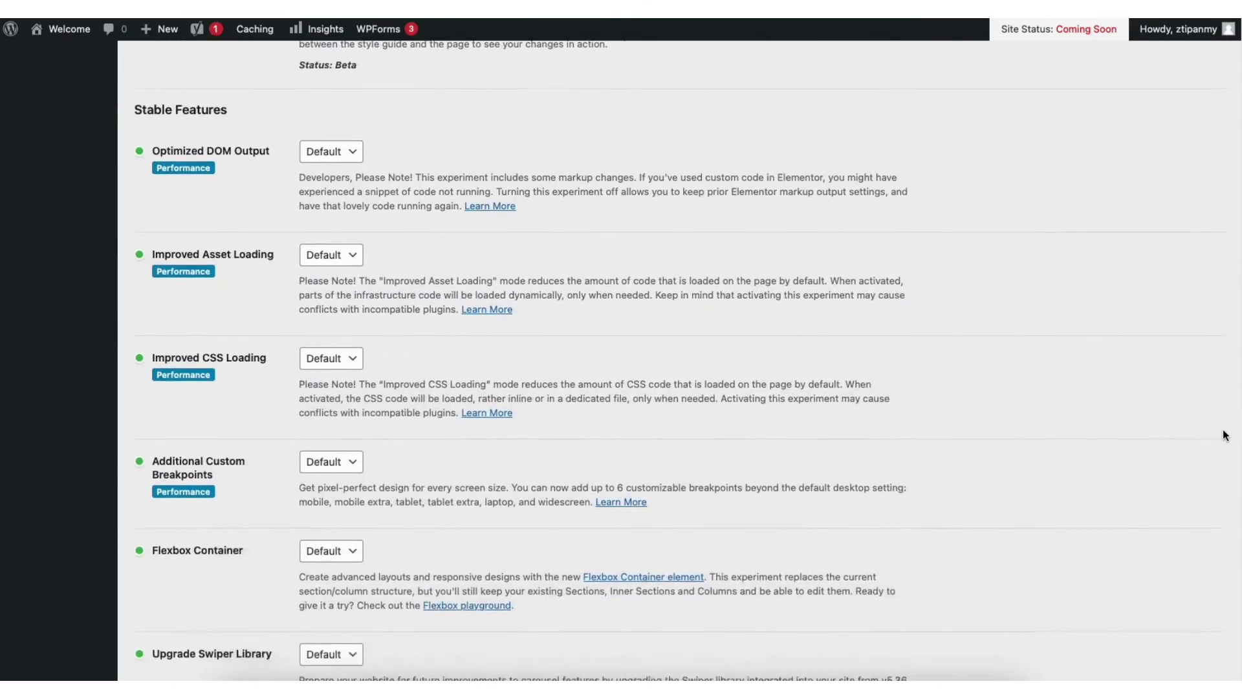
scroll(1222, 465, down, 2)
click(325, 342)
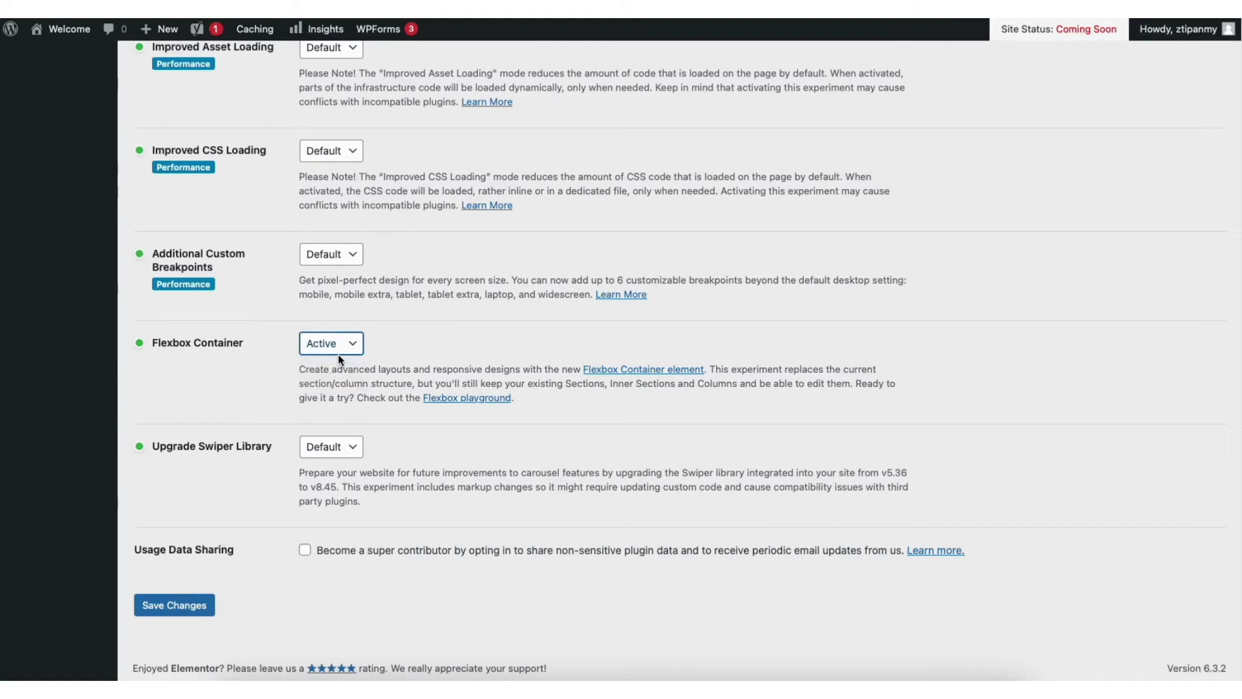
click(180, 608)
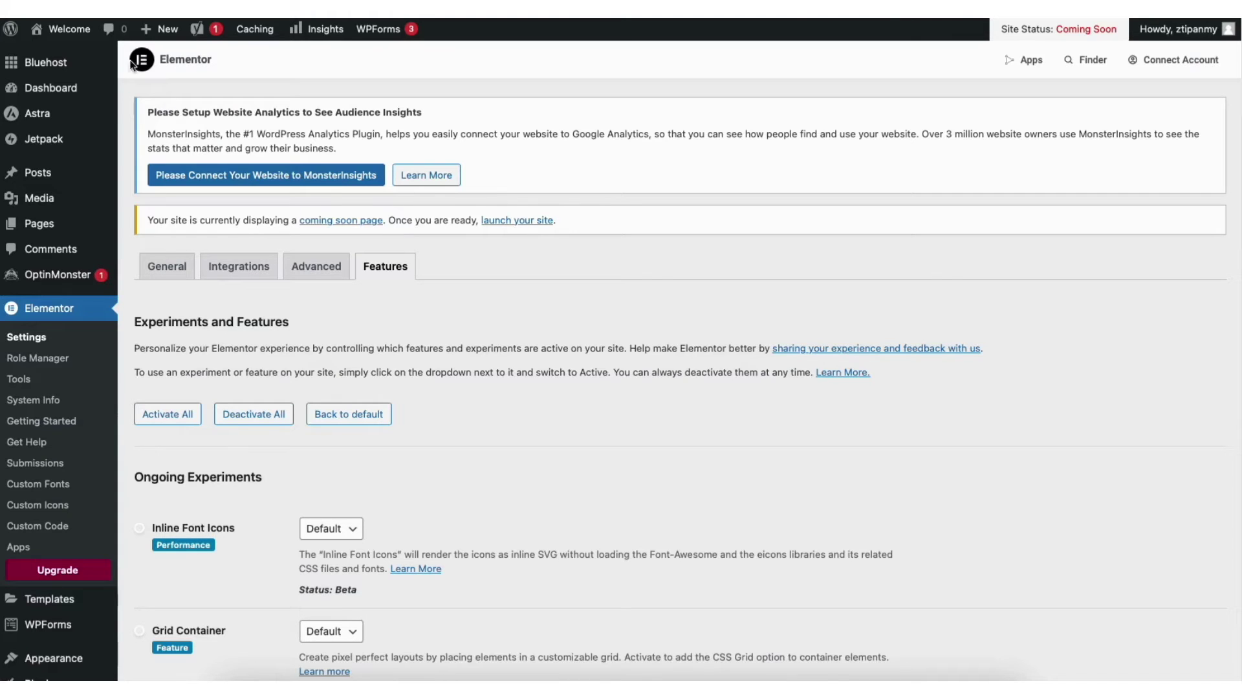
Visit the site and open its homepage in the Elementor editor.
mouse_move(74, 32)
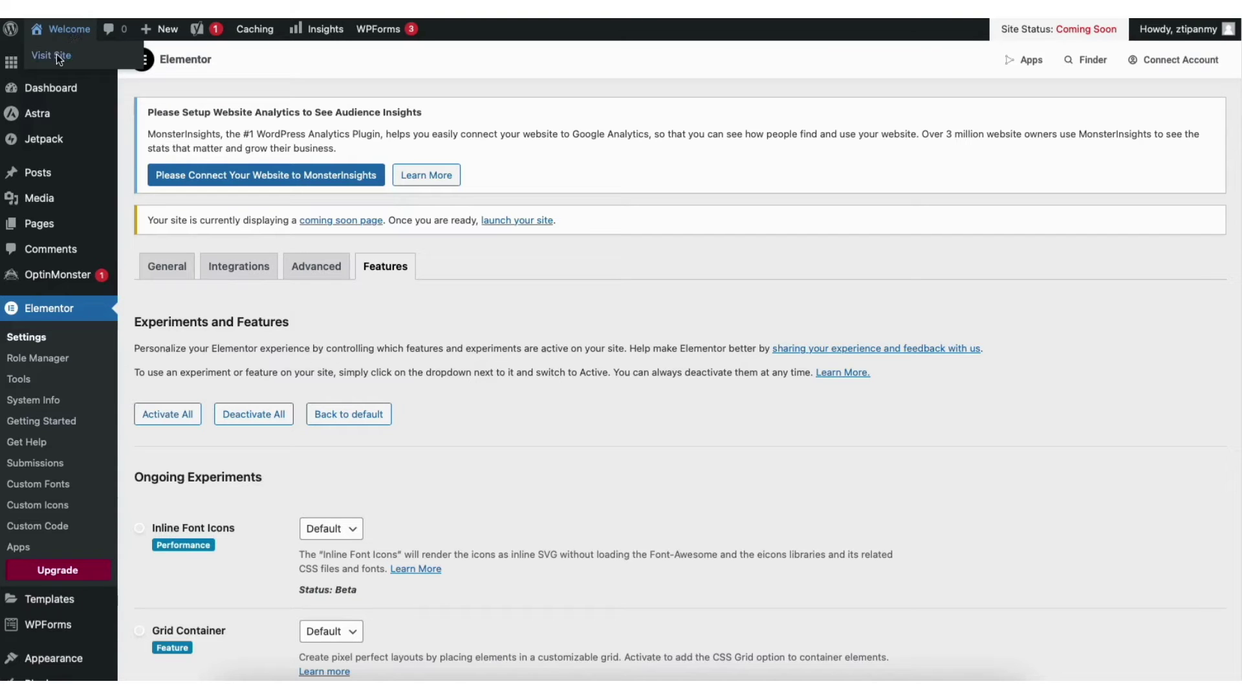
click(56, 54)
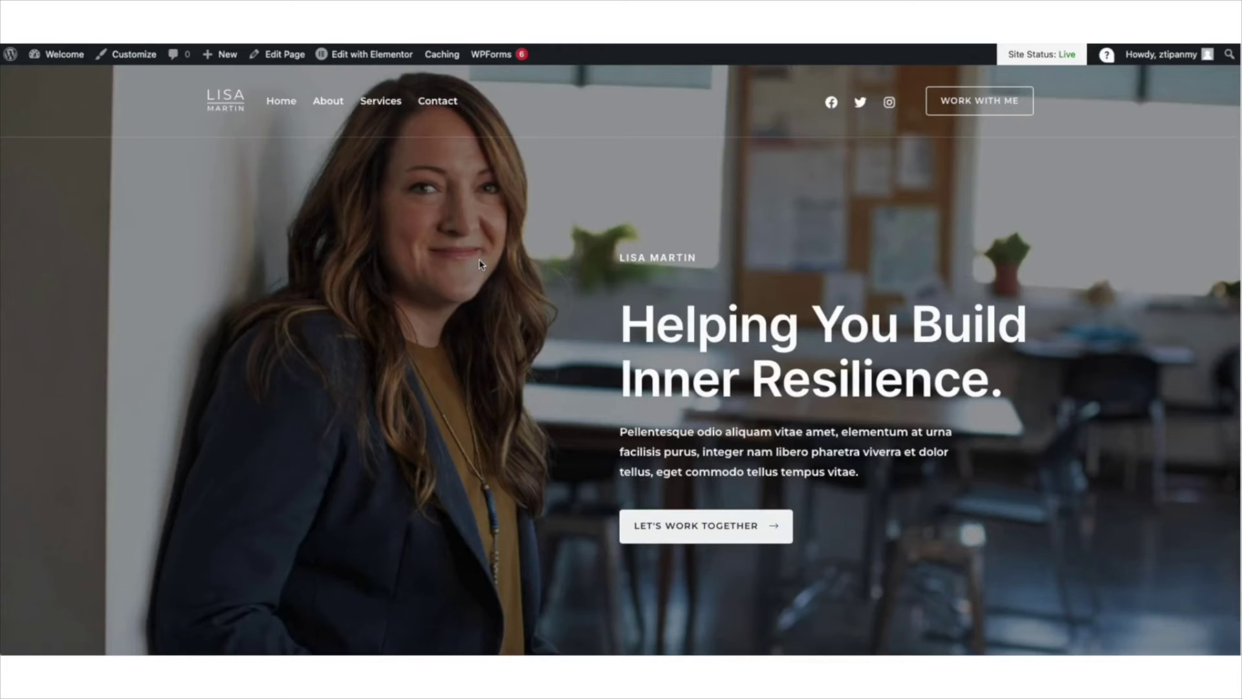
mouse_move(364, 59)
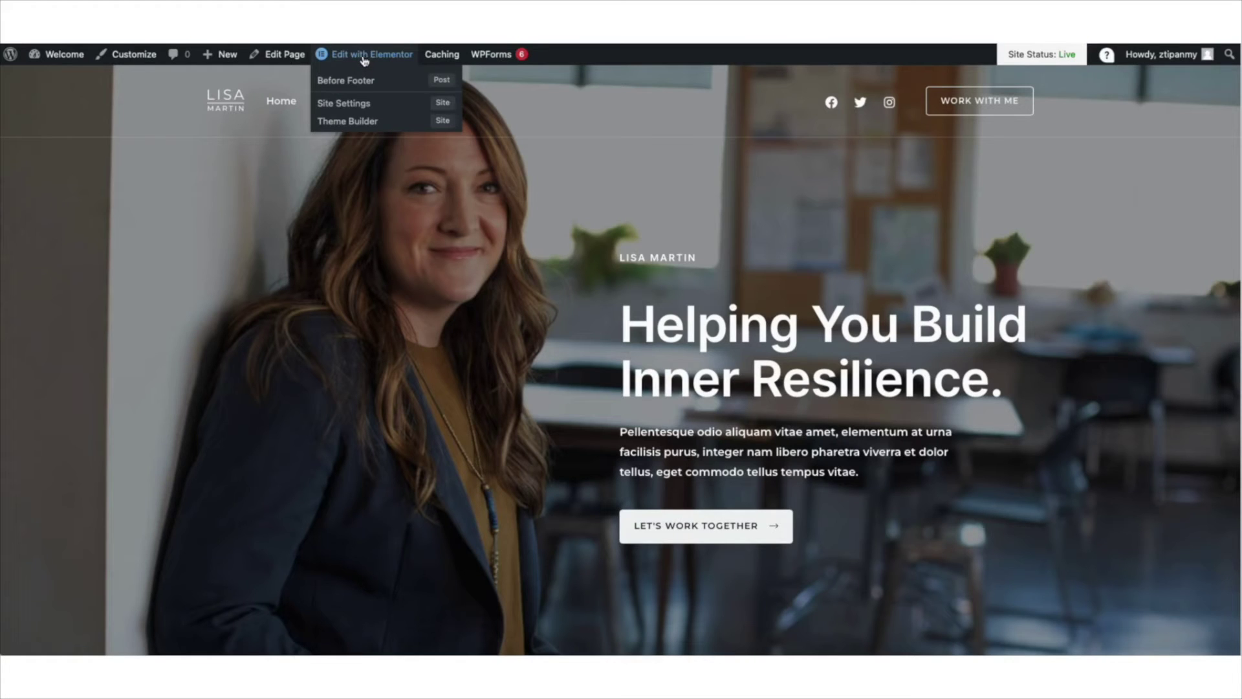
click(364, 54)
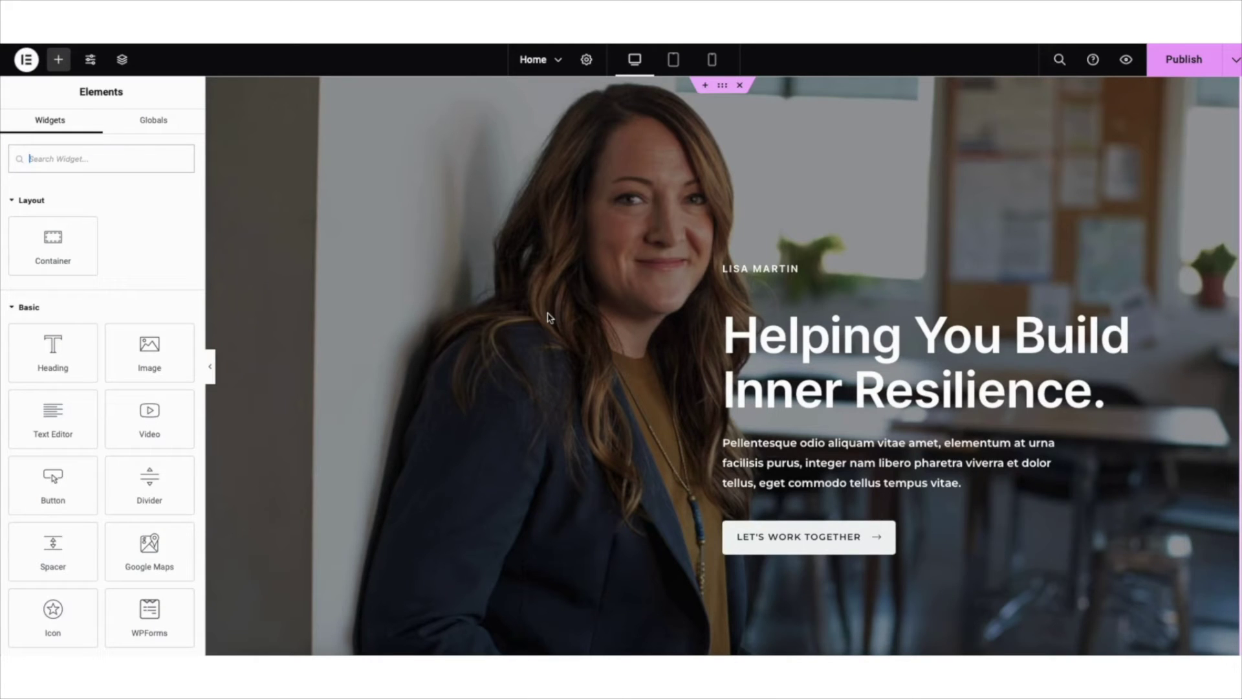
Replace the main hero heading's text with "My Demo Finance Website.".
click(737, 337)
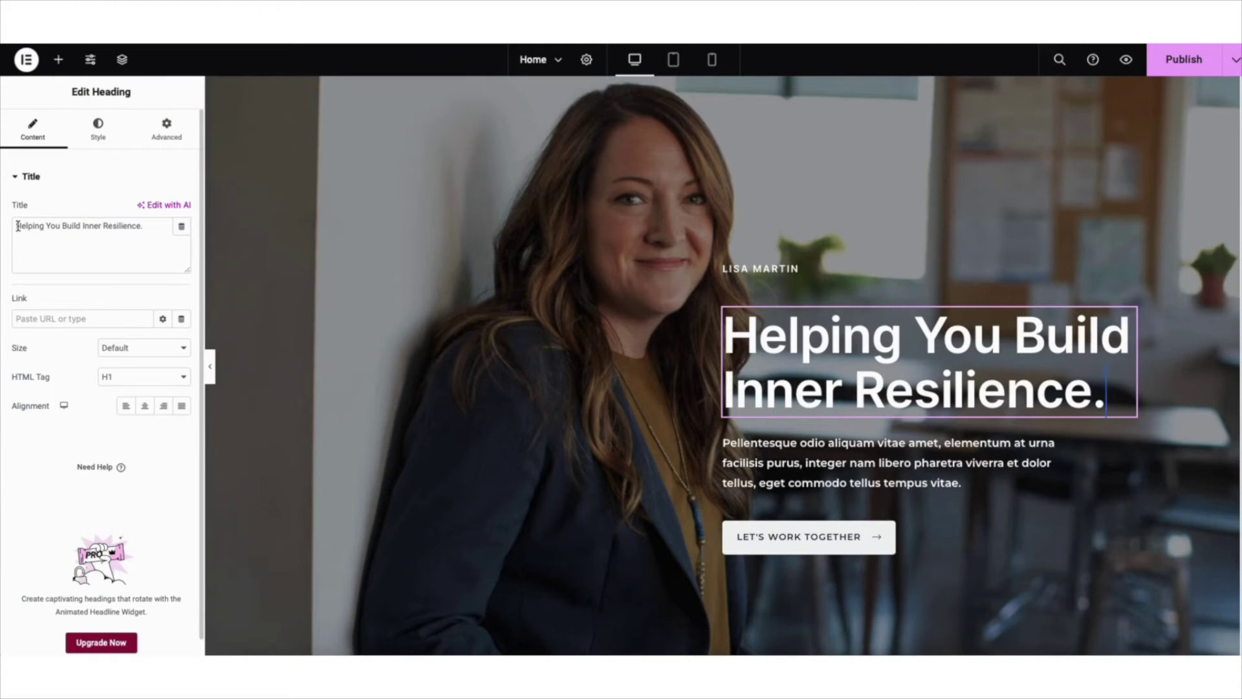
drag(16, 225, 152, 228)
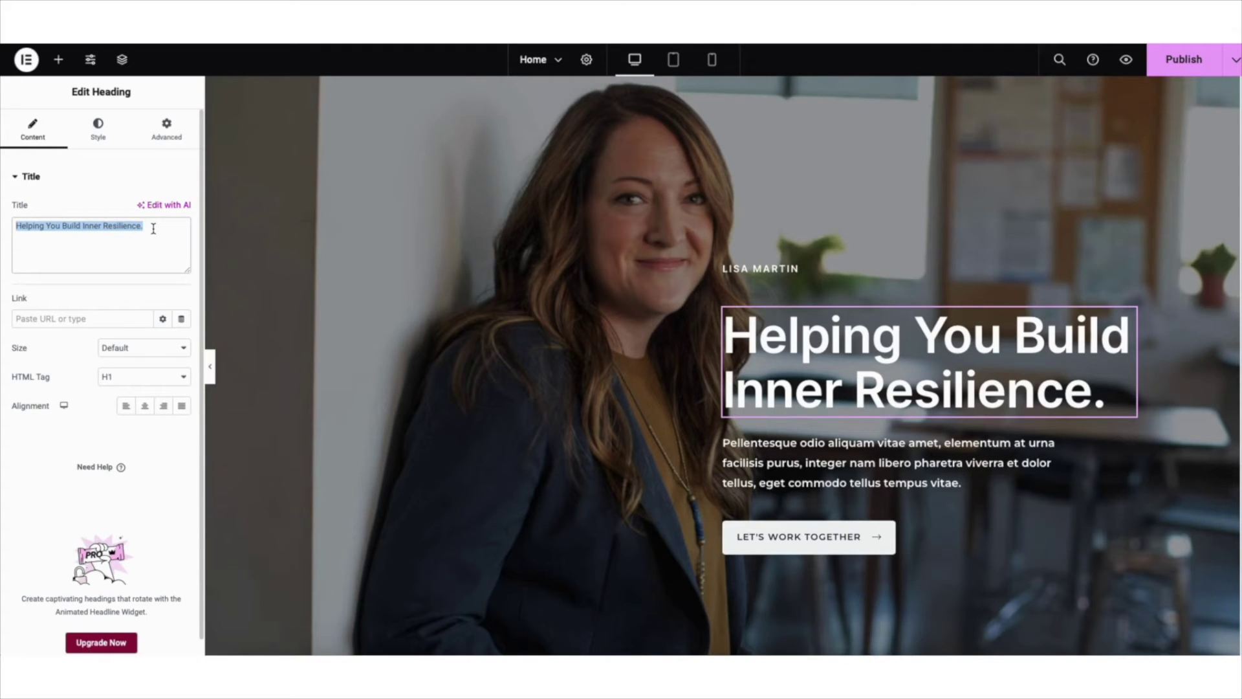
key(BackSpace)
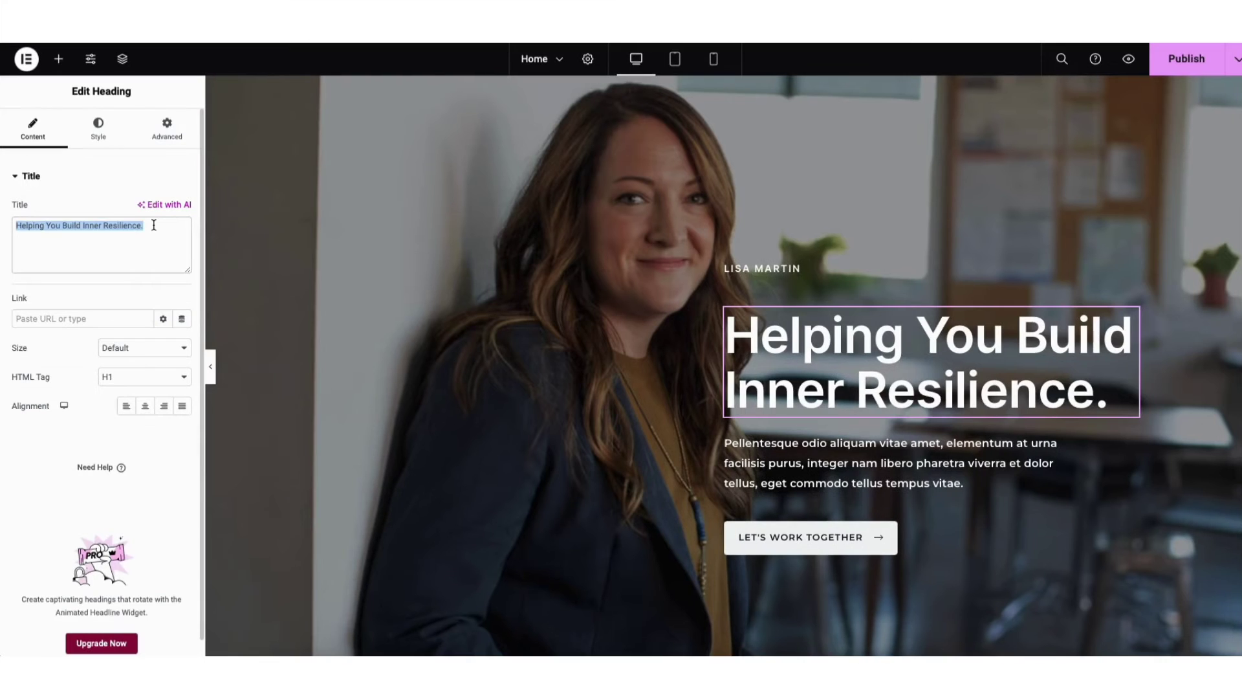
text(My Demo Finance Website.)
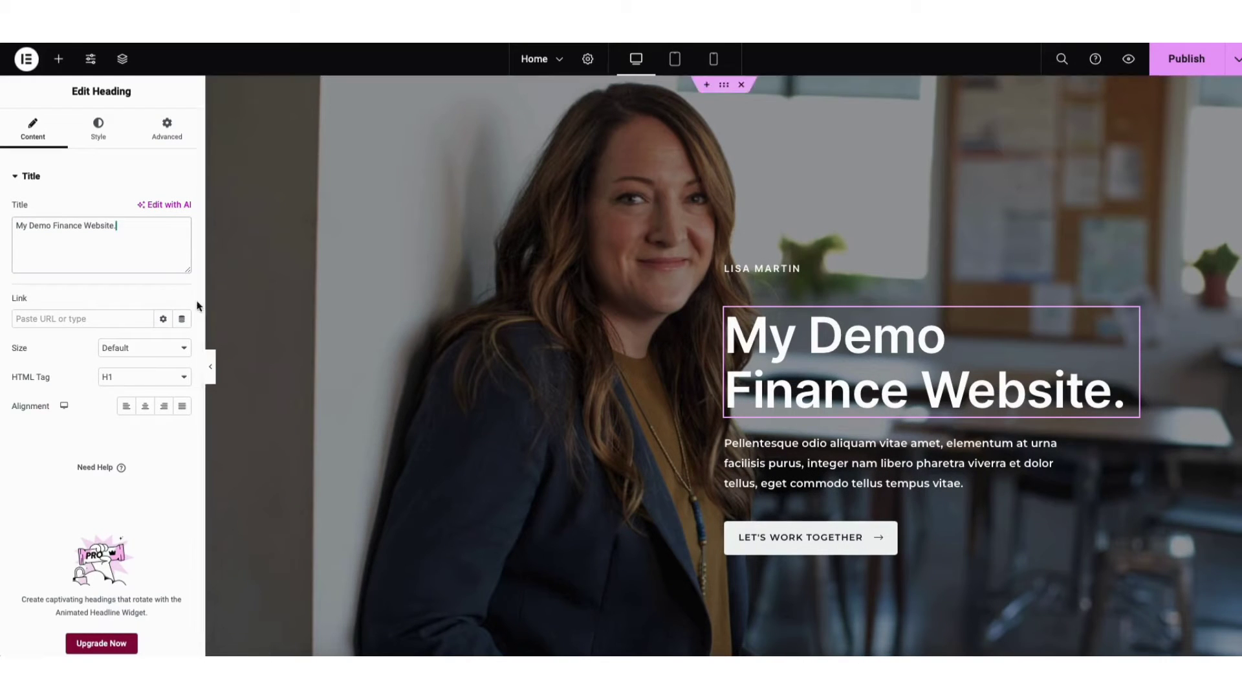
Examine the hero heading's HTML tag and size options, keeping the size at Default.
click(113, 377)
click(110, 375)
click(121, 349)
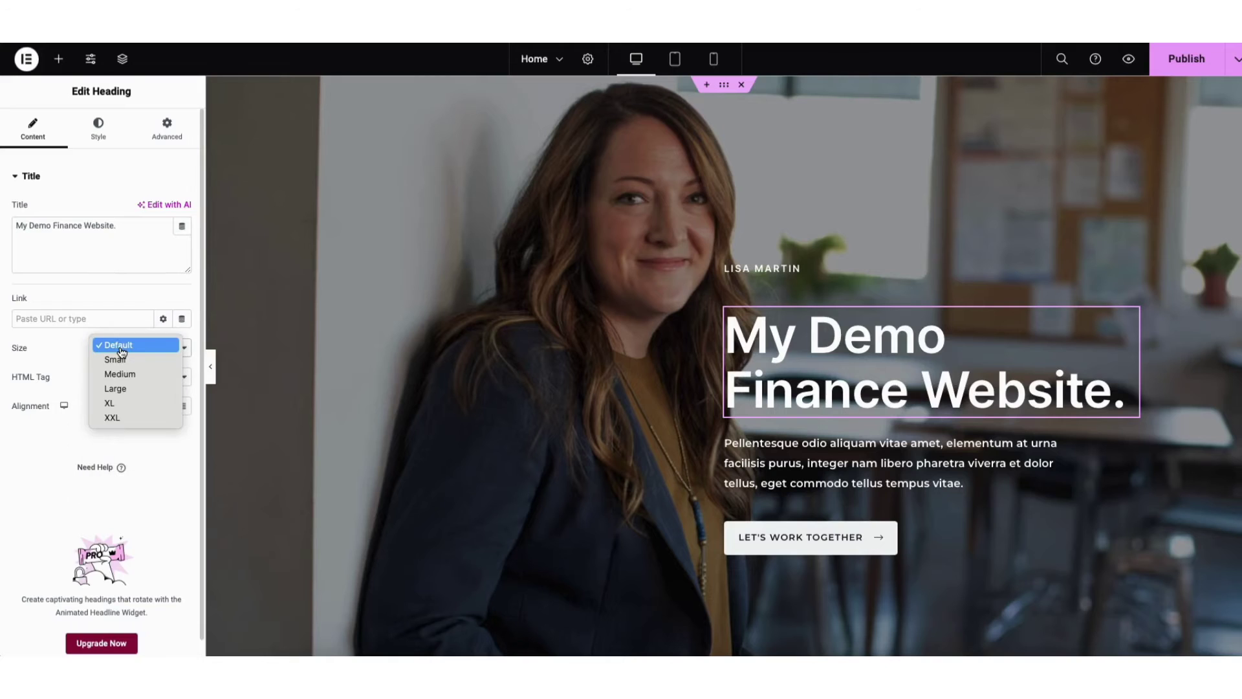
click(121, 351)
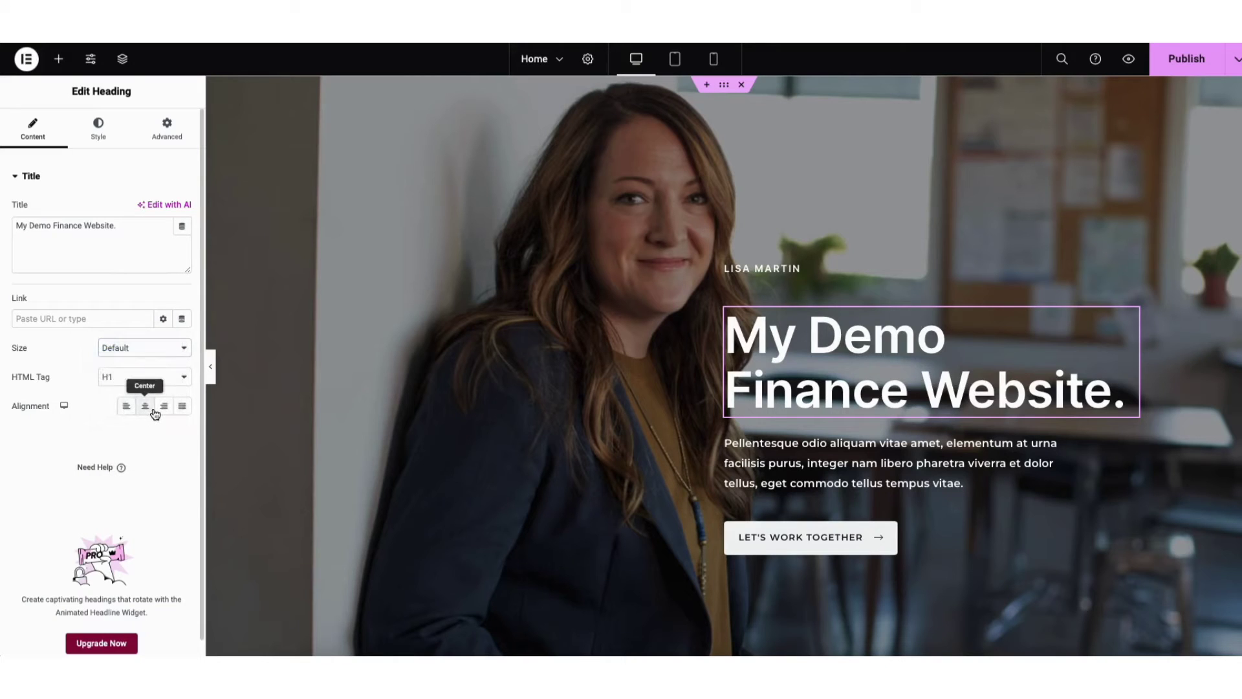
Examine the hero heading's text color picker and its typography and font family options.
click(100, 130)
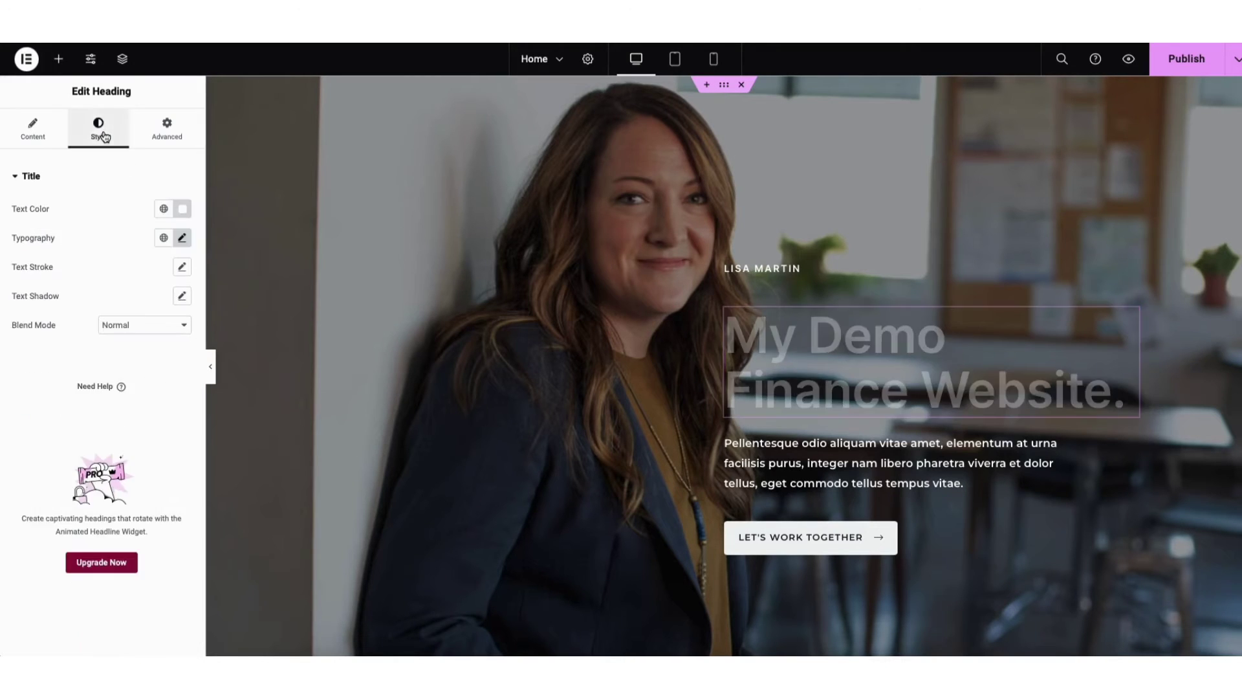
click(182, 209)
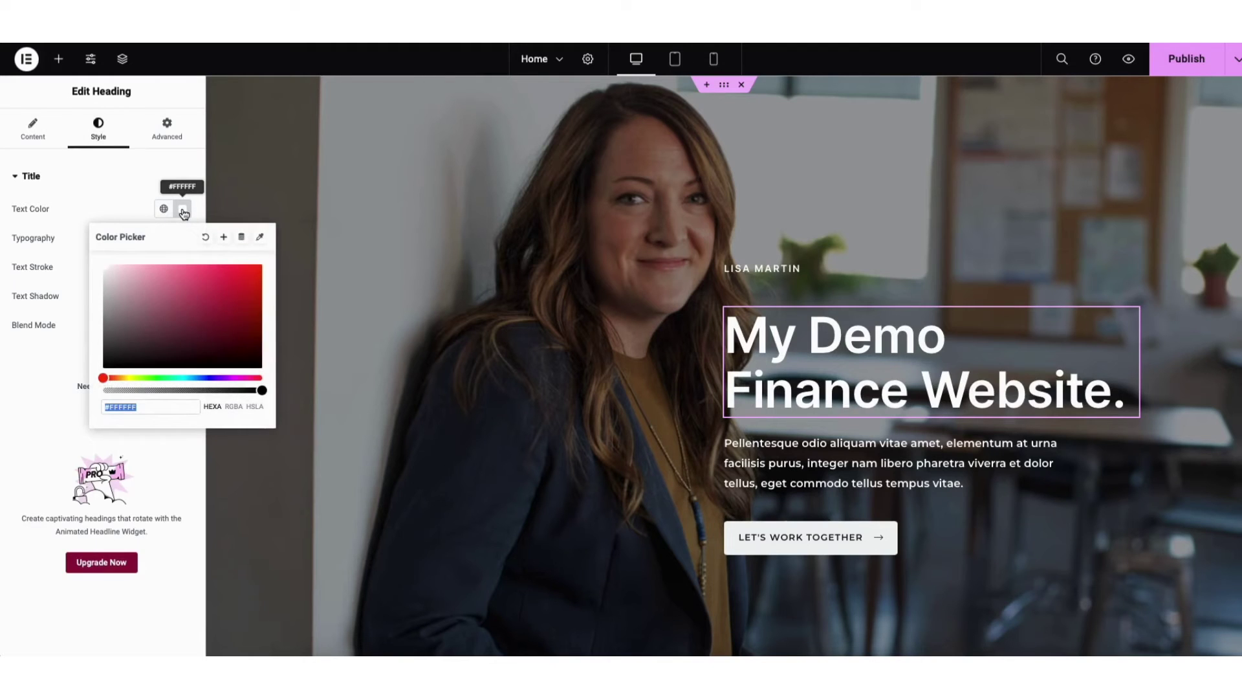
click(183, 209)
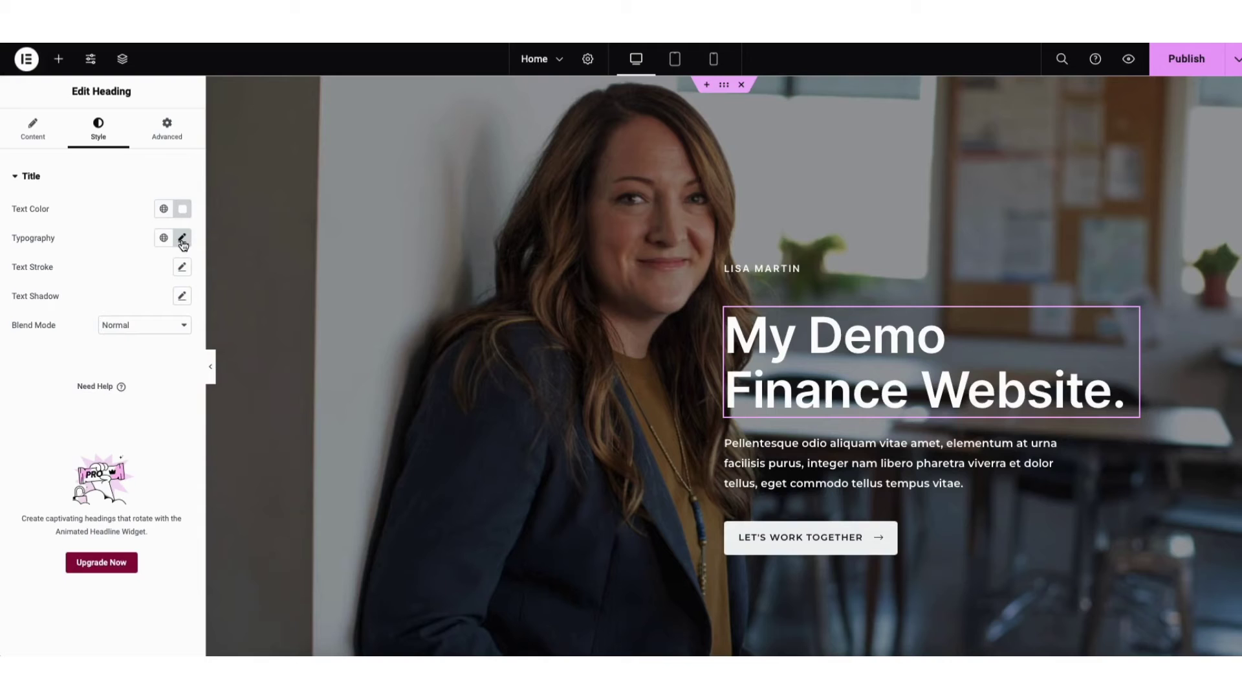
click(183, 239)
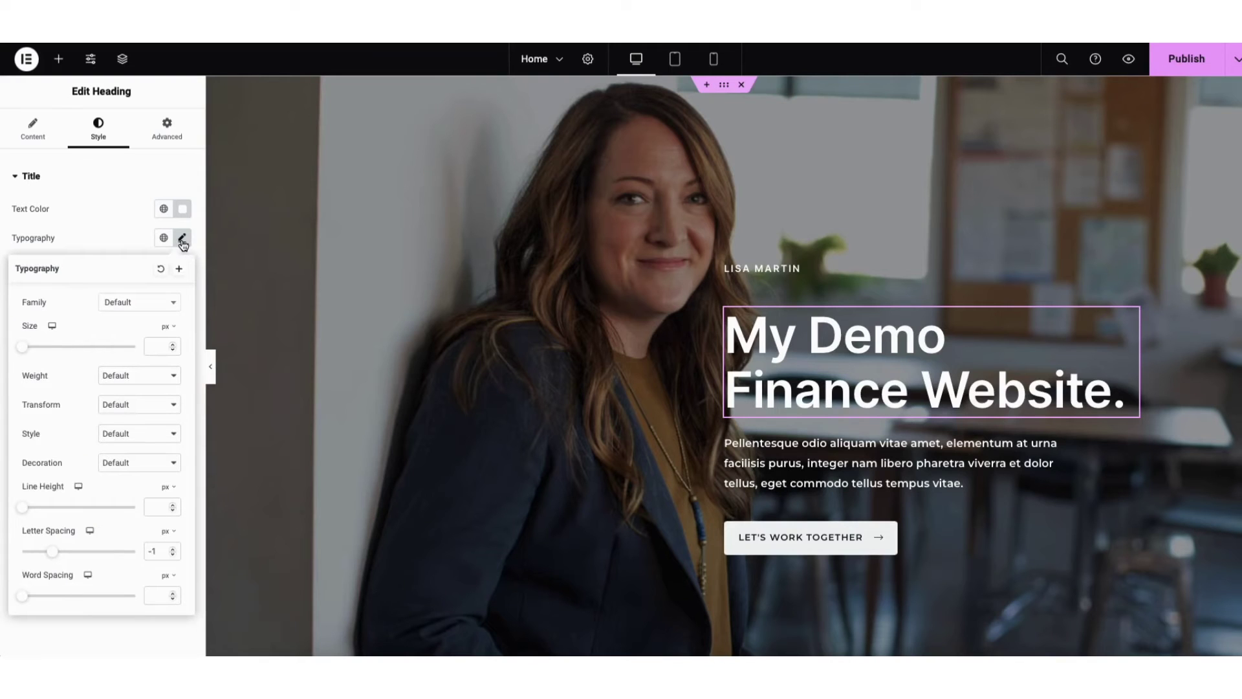
click(173, 305)
drag(177, 340, 179, 365)
click(113, 238)
click(112, 238)
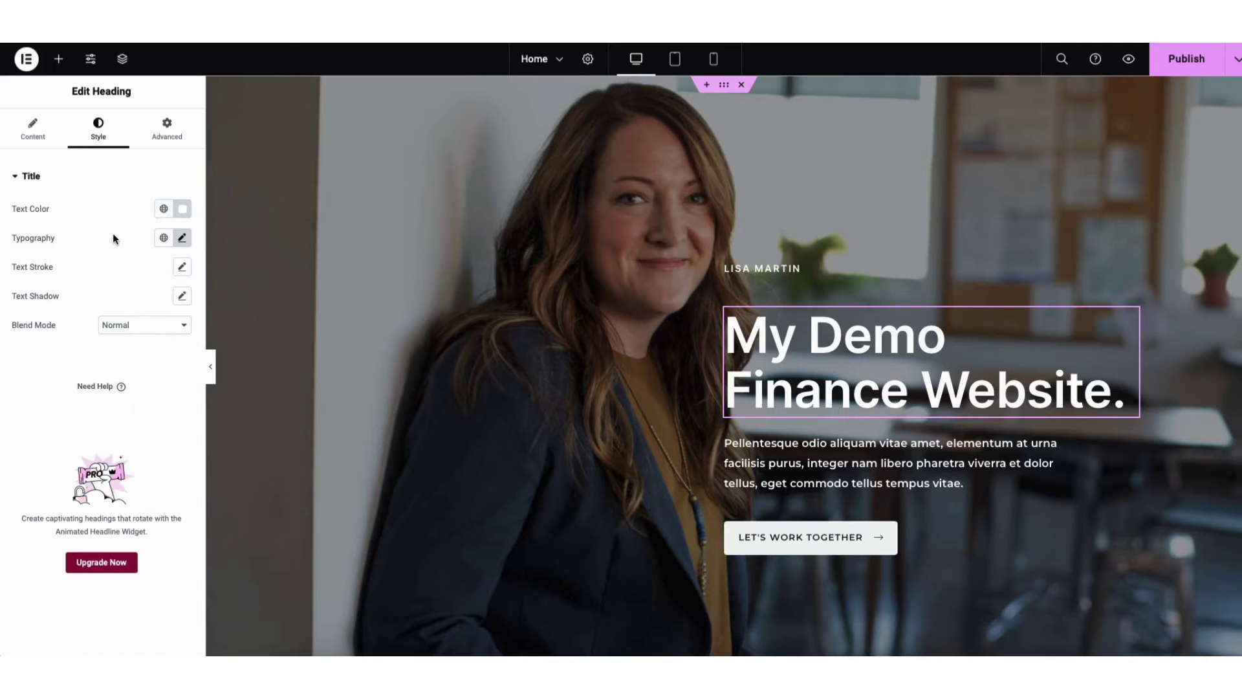
Open the hero container for editing and switch its normal background type to slideshow.
right_click(367, 183)
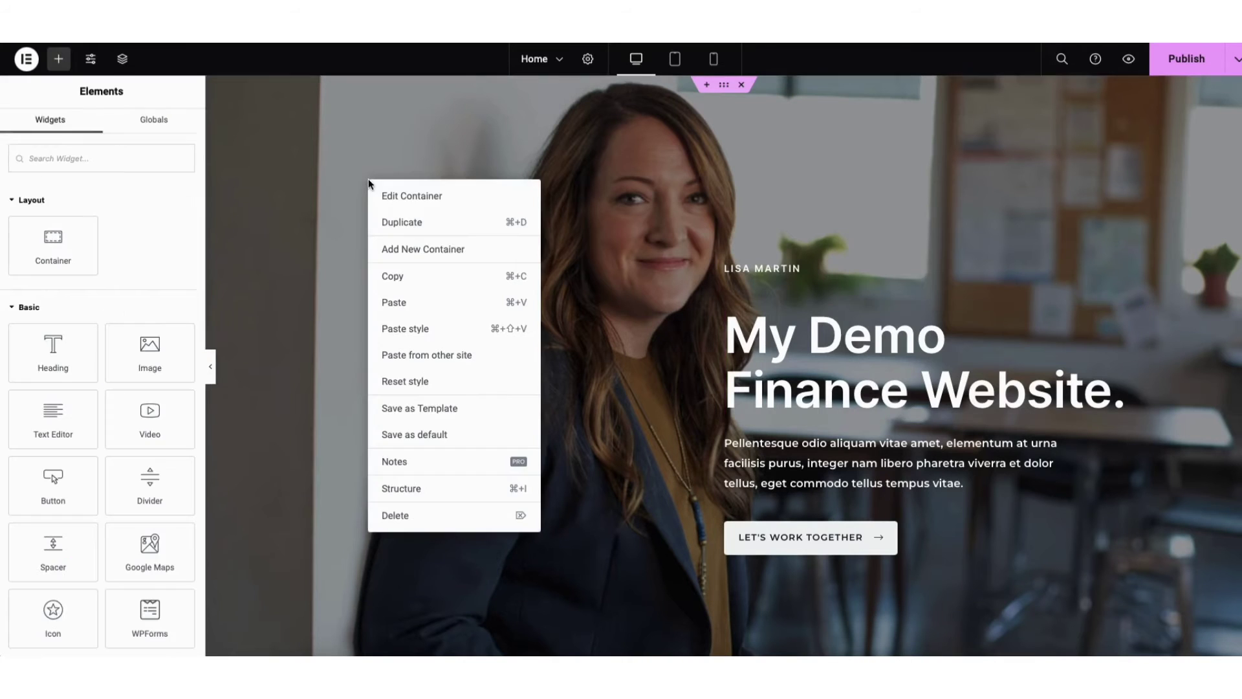
click(400, 198)
right_click(398, 194)
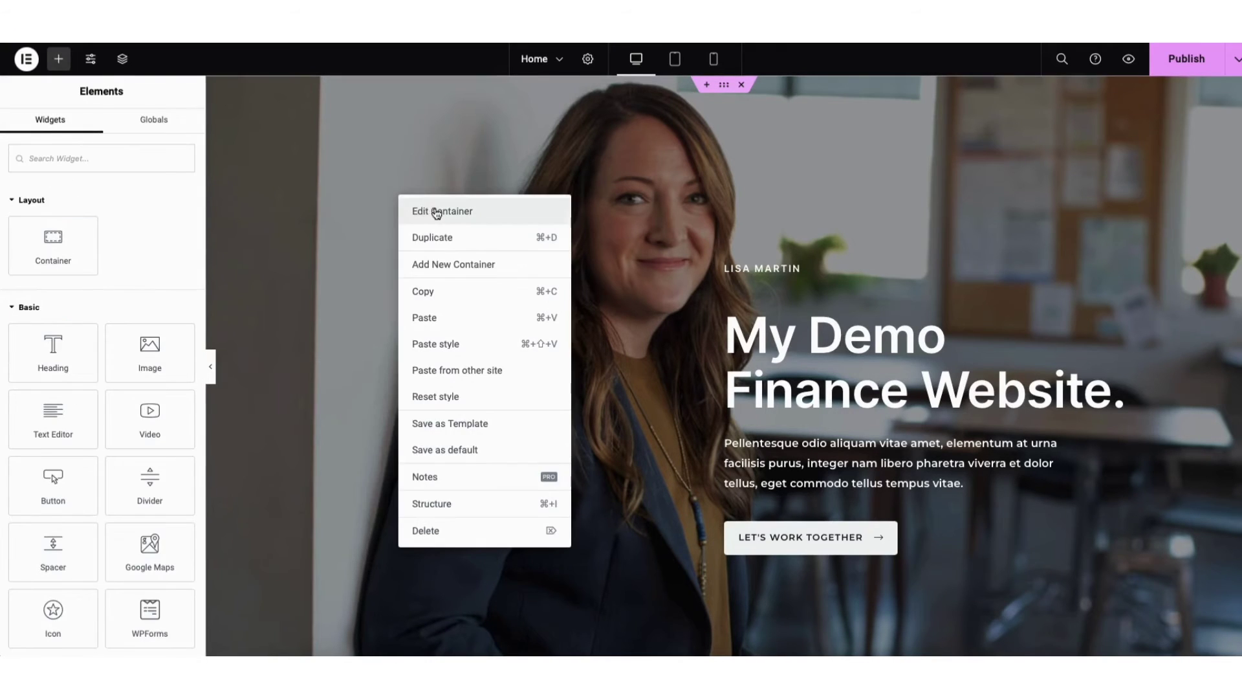
click(411, 212)
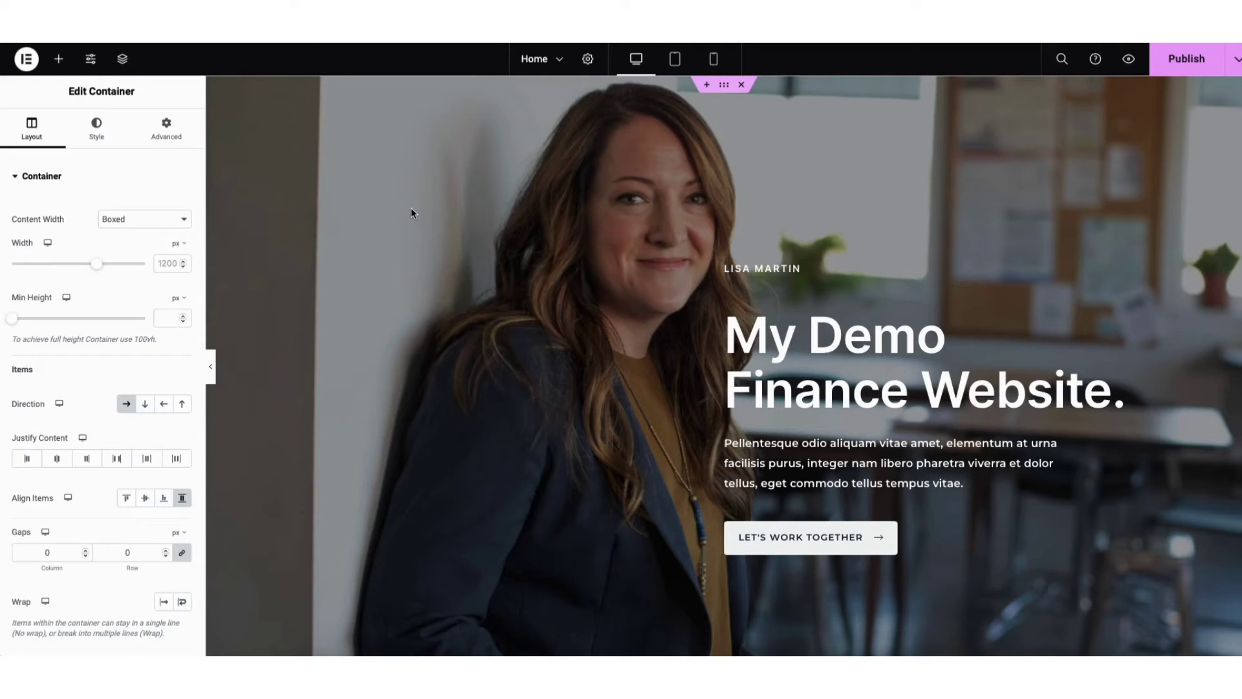
click(99, 137)
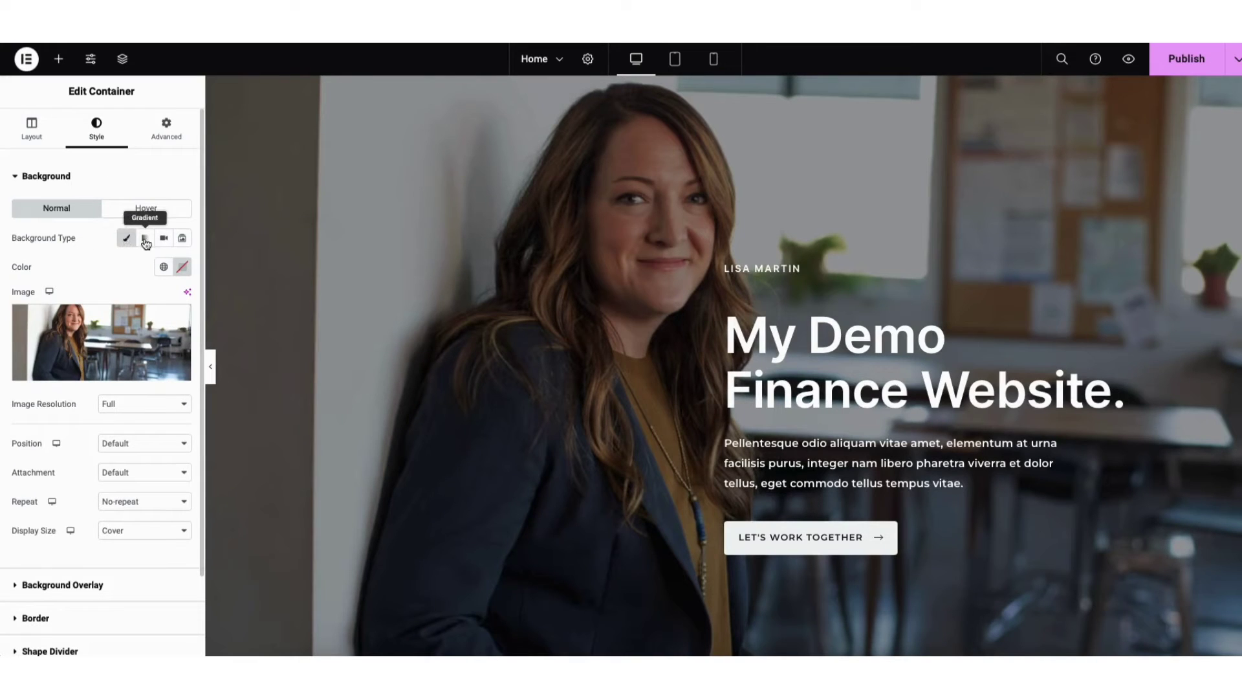
click(180, 240)
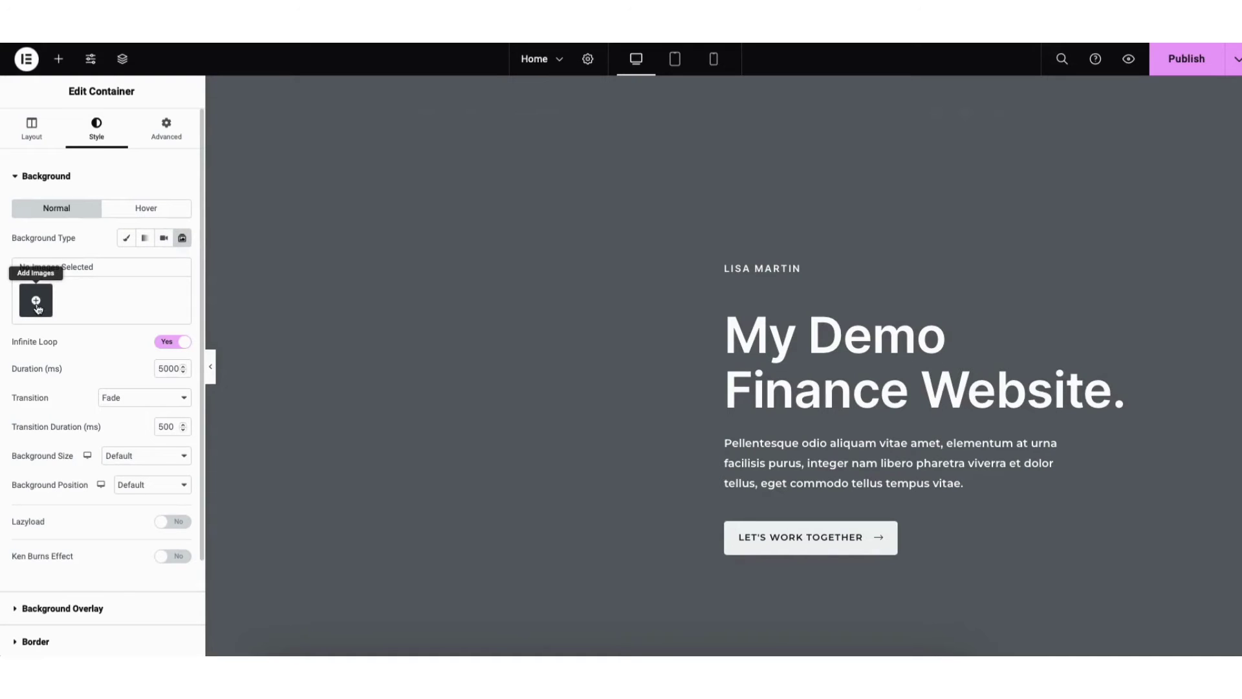
Switch the hero container's background back to classic and replace its image with the media library photo of the seated woman and bearded man.
click(127, 239)
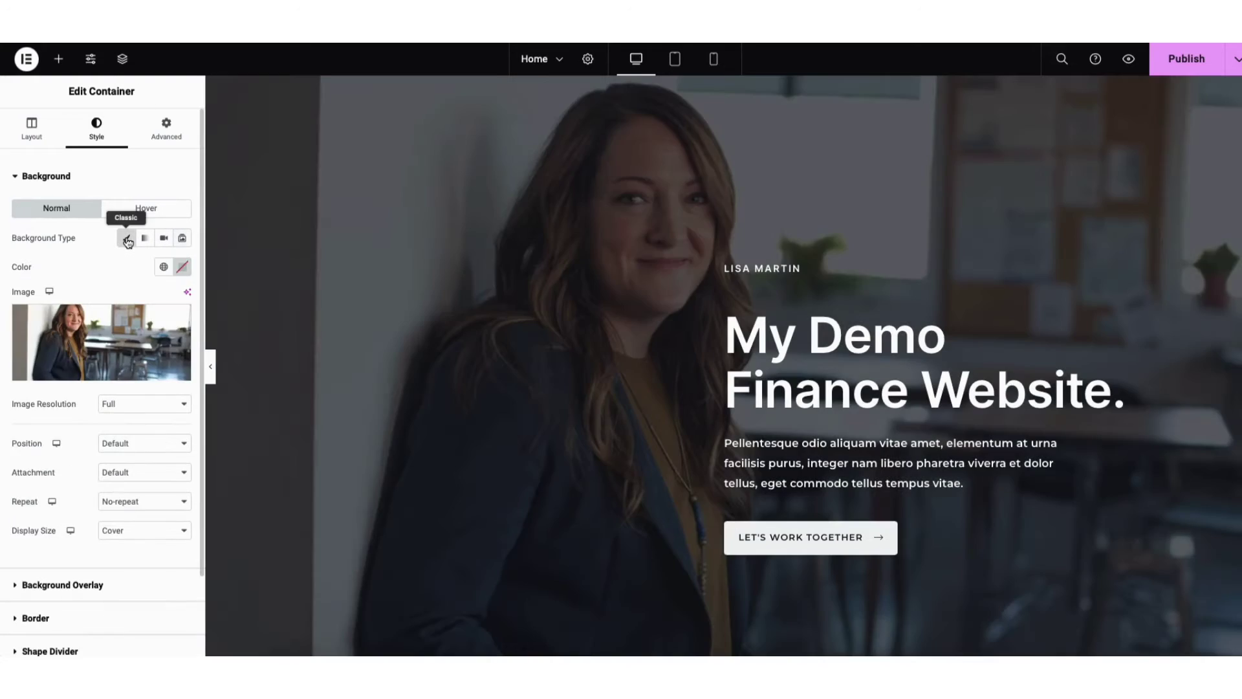
mouse_move(128, 330)
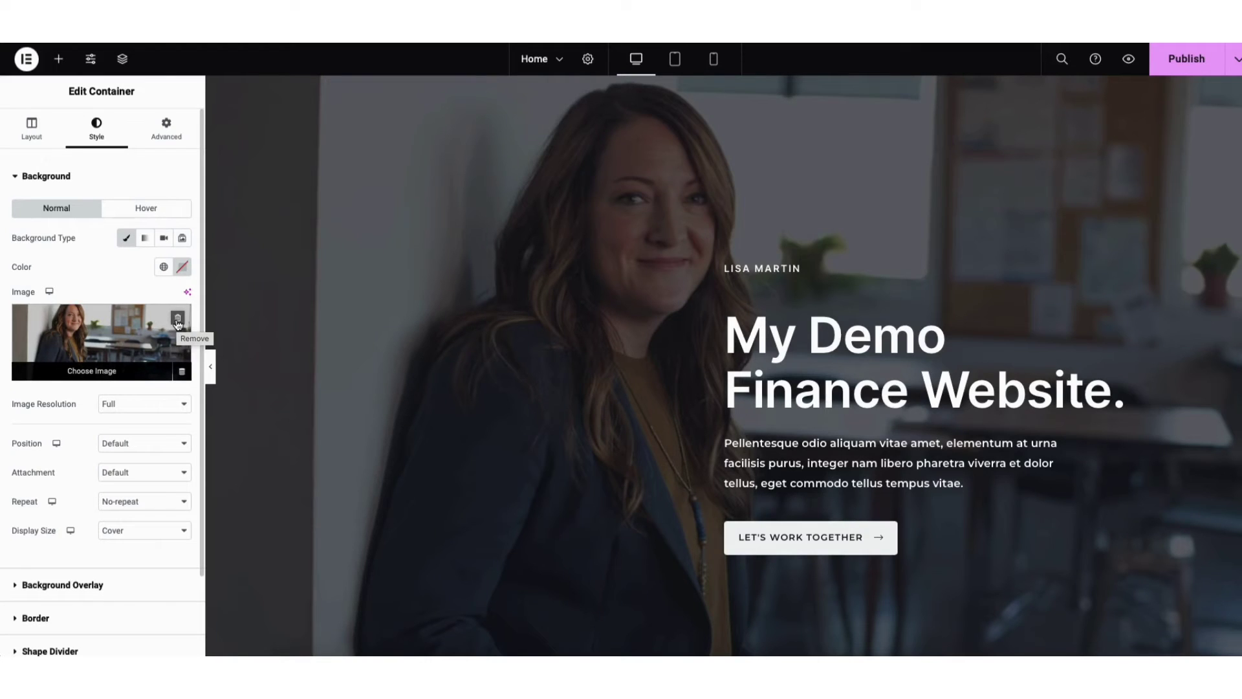
click(98, 373)
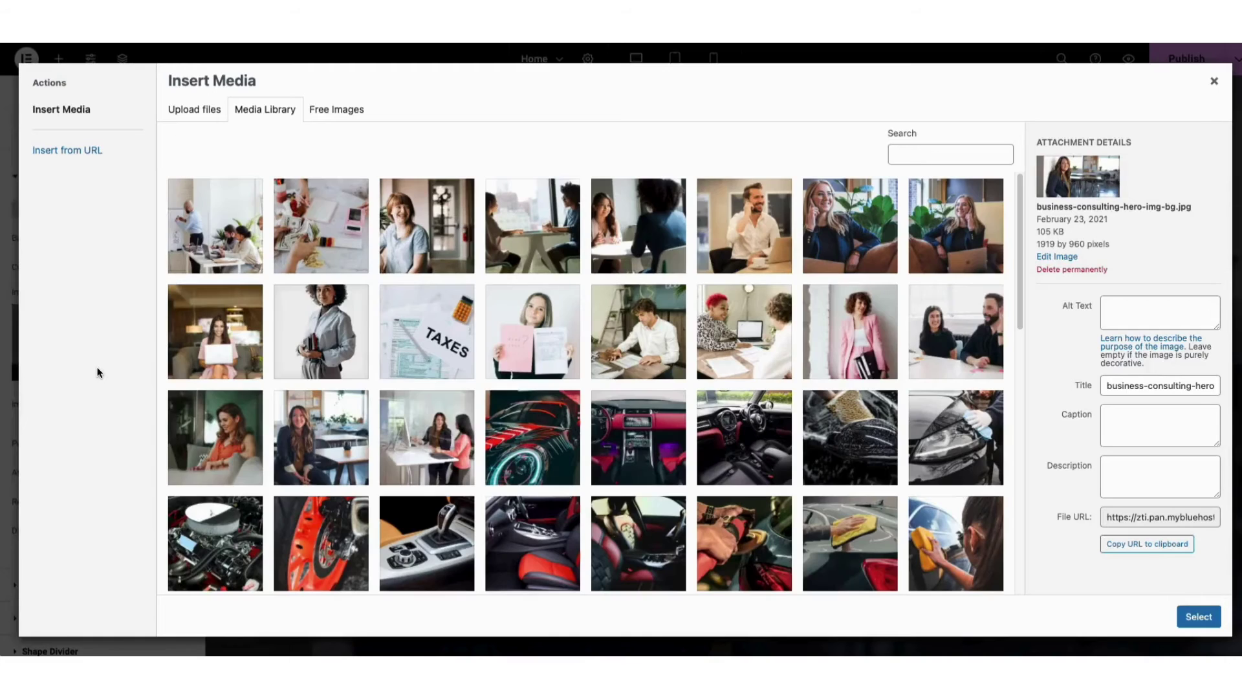
click(197, 116)
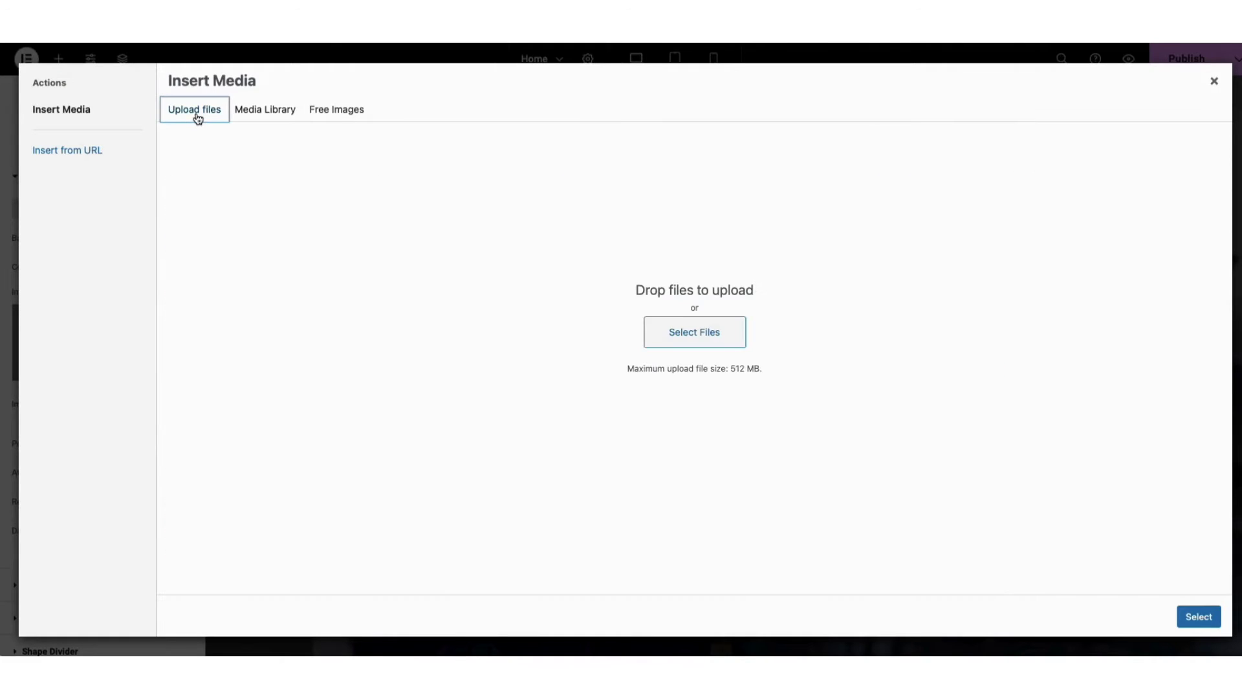
click(255, 113)
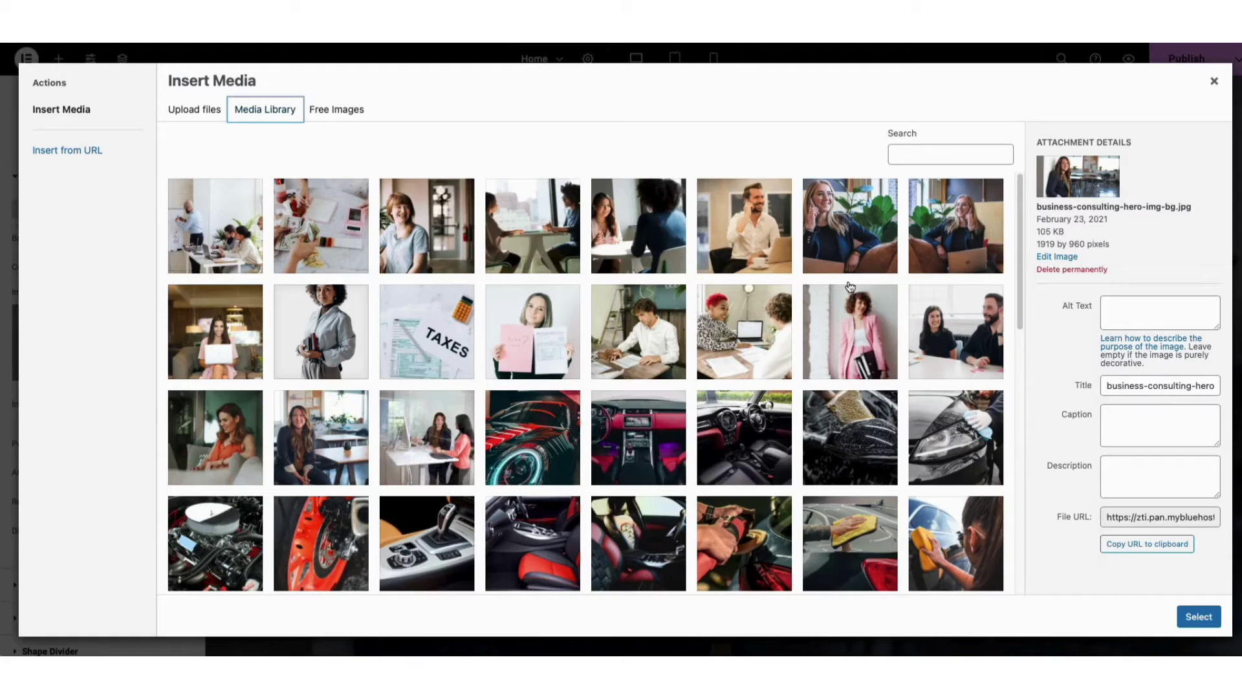
click(968, 342)
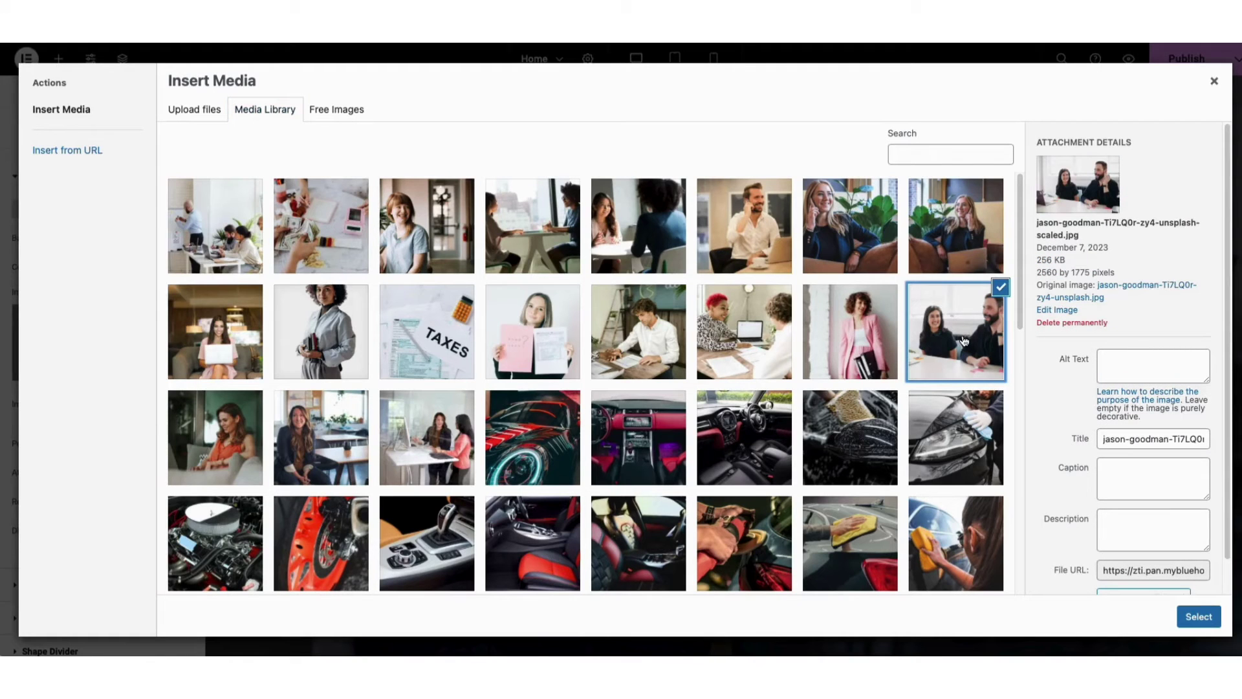
click(1196, 618)
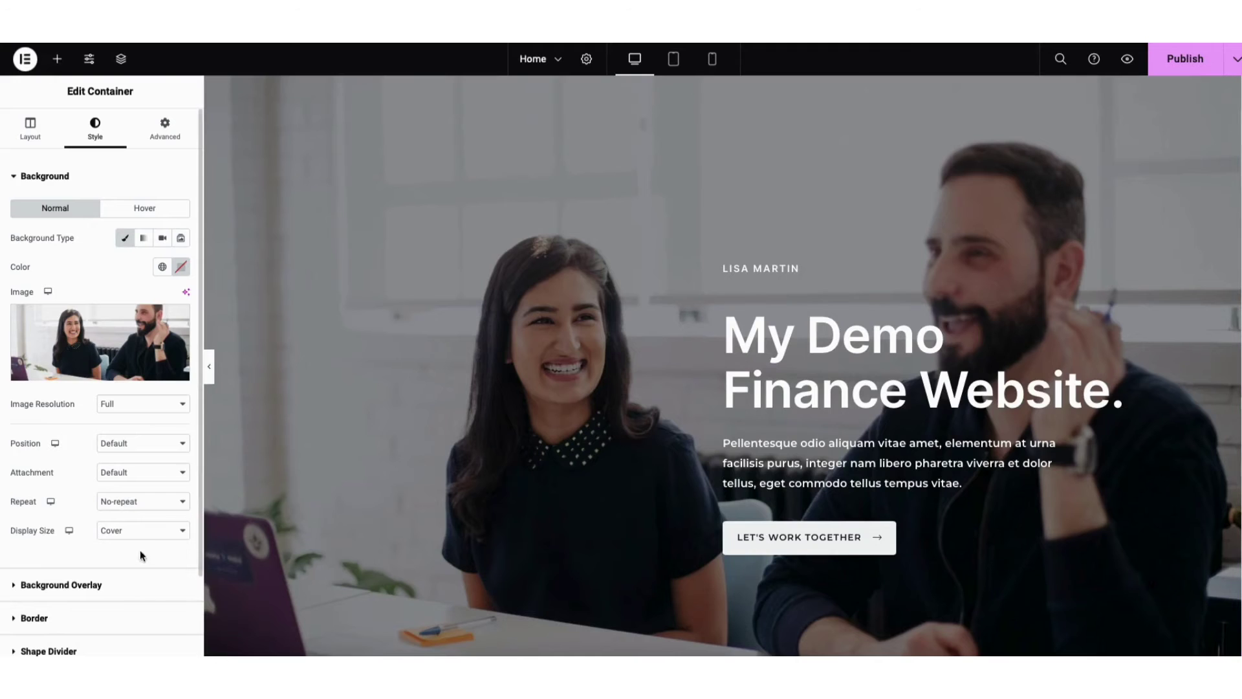
Adjust the hero container's normal background overlay color in the dark blue range and set the overlay opacity to 0.55.
click(70, 590)
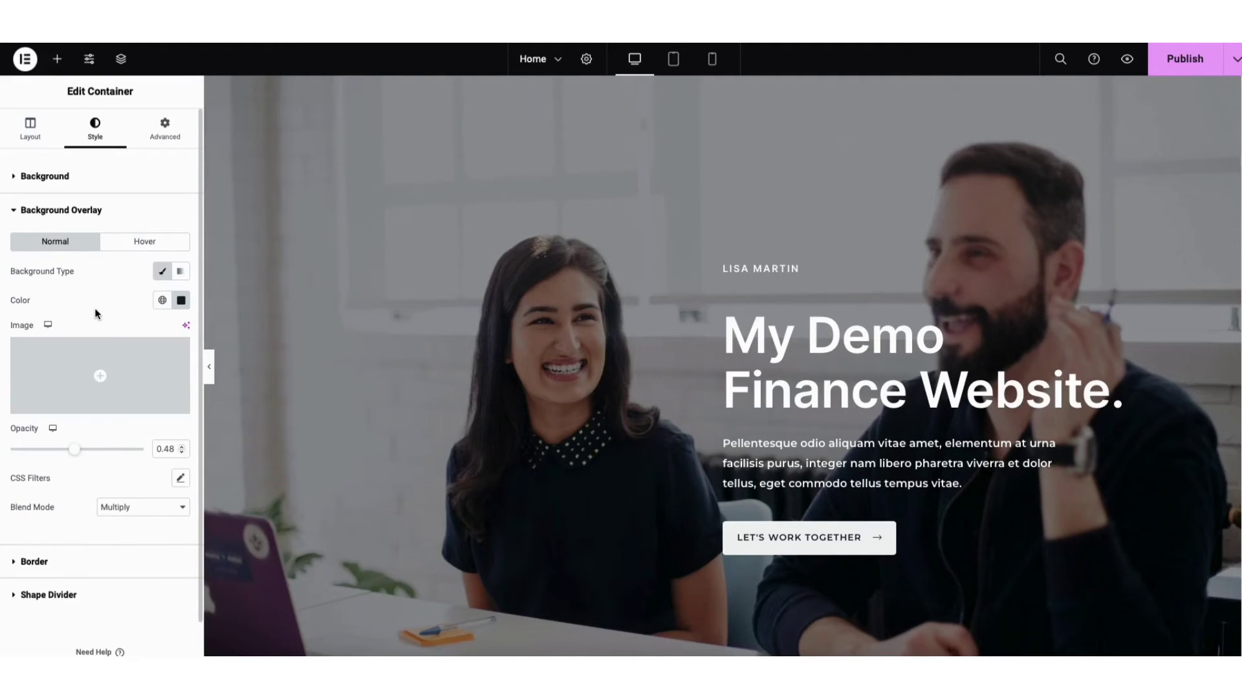
click(181, 300)
mouse_move(157, 442)
mouse_down()
mouse_move(237, 374)
mouse_move(153, 434)
mouse_up()
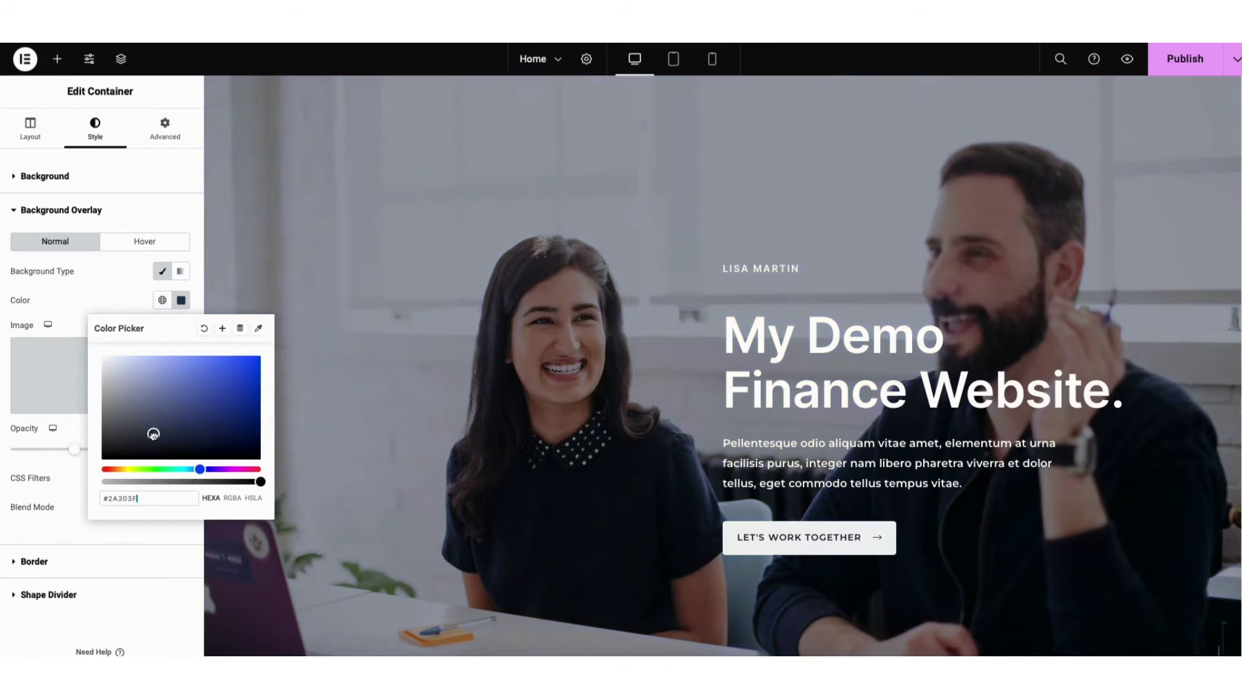
click(79, 436)
mouse_move(75, 452)
mouse_down()
mouse_move(111, 458)
mouse_move(56, 457)
mouse_move(84, 457)
mouse_up()
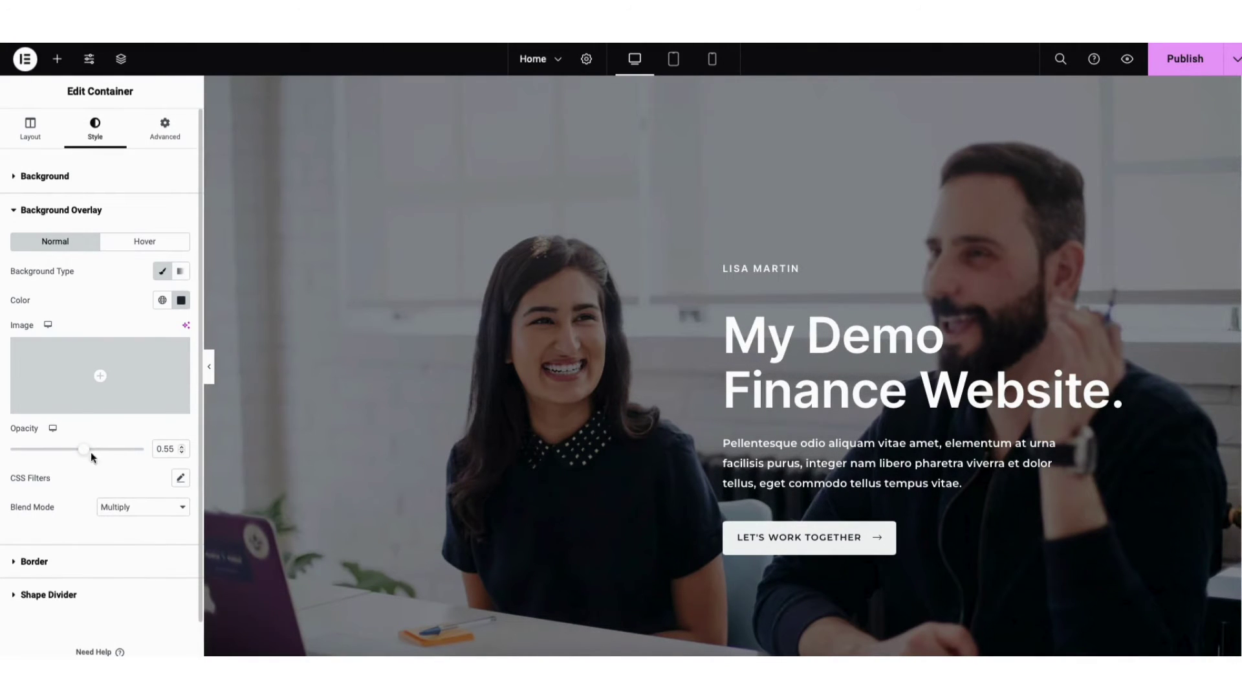
Examine the "Let's Work Together" button's link options and size choices, keeping the size at Small.
click(735, 551)
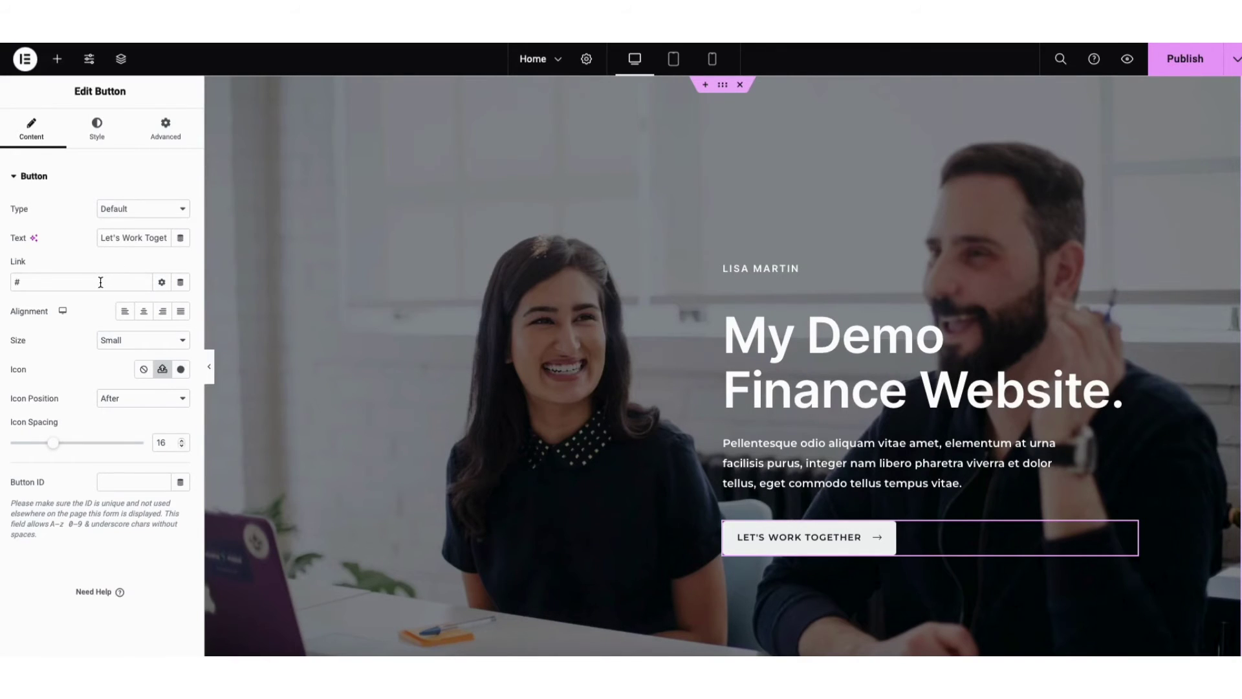
click(162, 283)
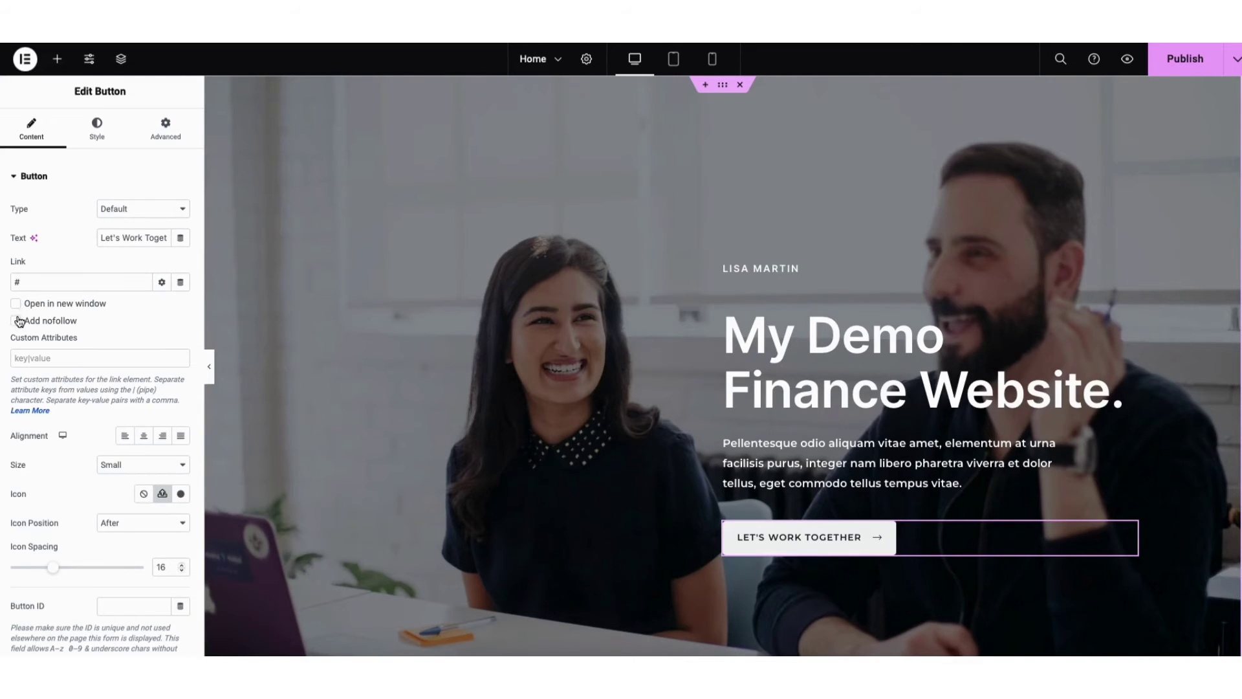
click(159, 283)
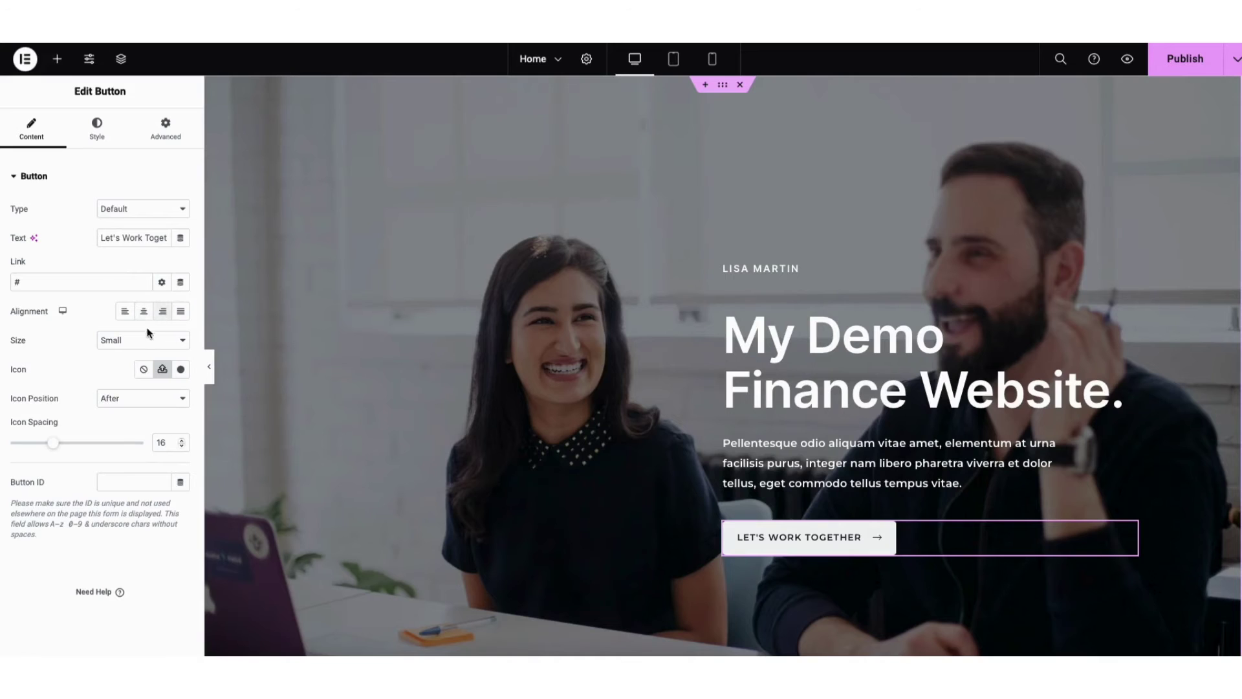
click(144, 344)
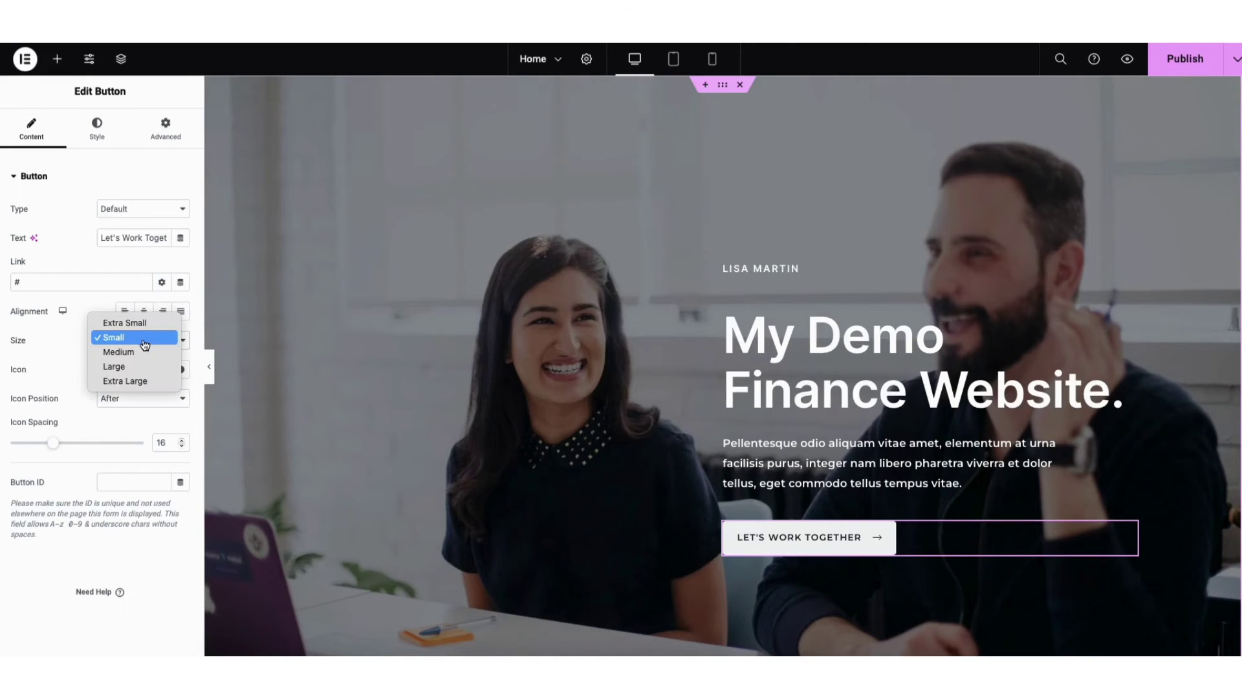
click(143, 338)
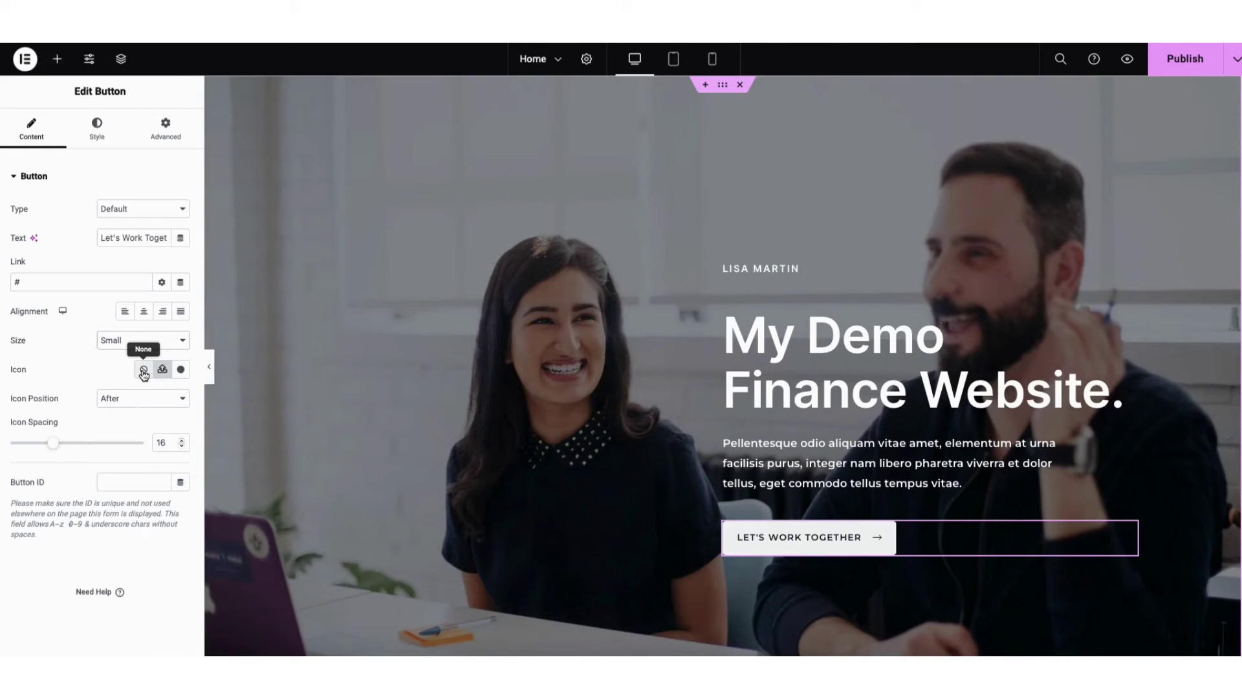
Browse the icon library for the hero button without inserting an icon, and examine the button's normal and hover style settings.
click(181, 370)
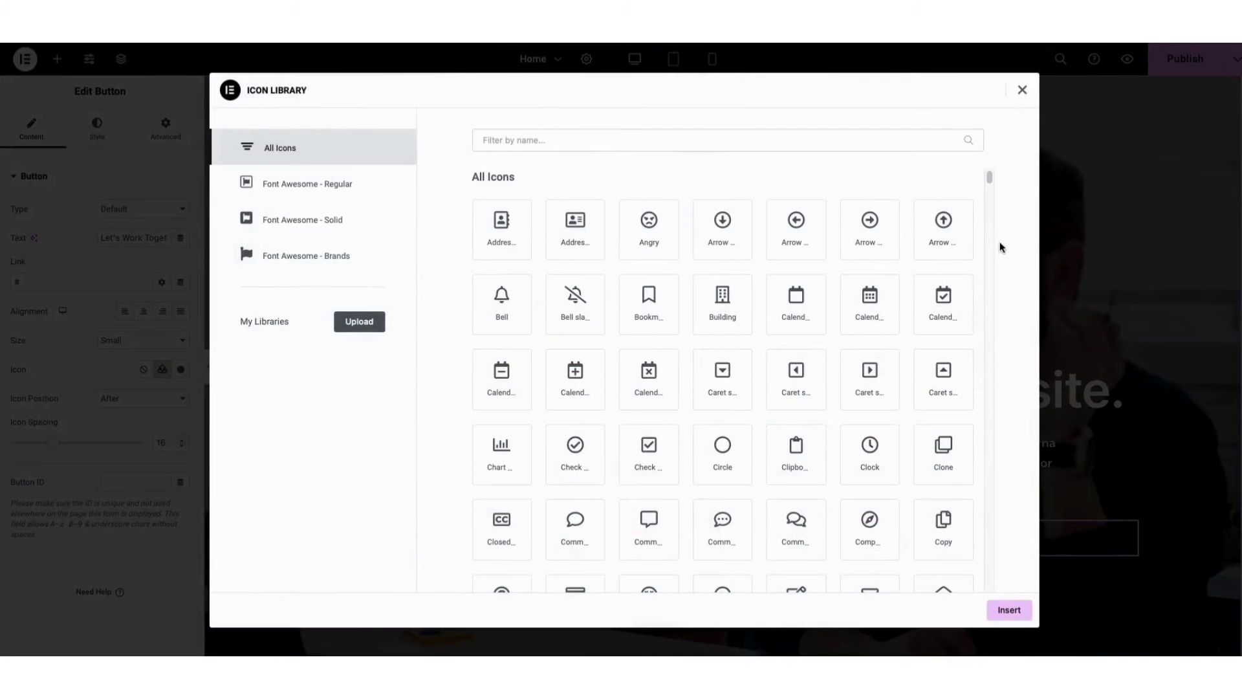
drag(987, 177, 988, 206)
click(1022, 90)
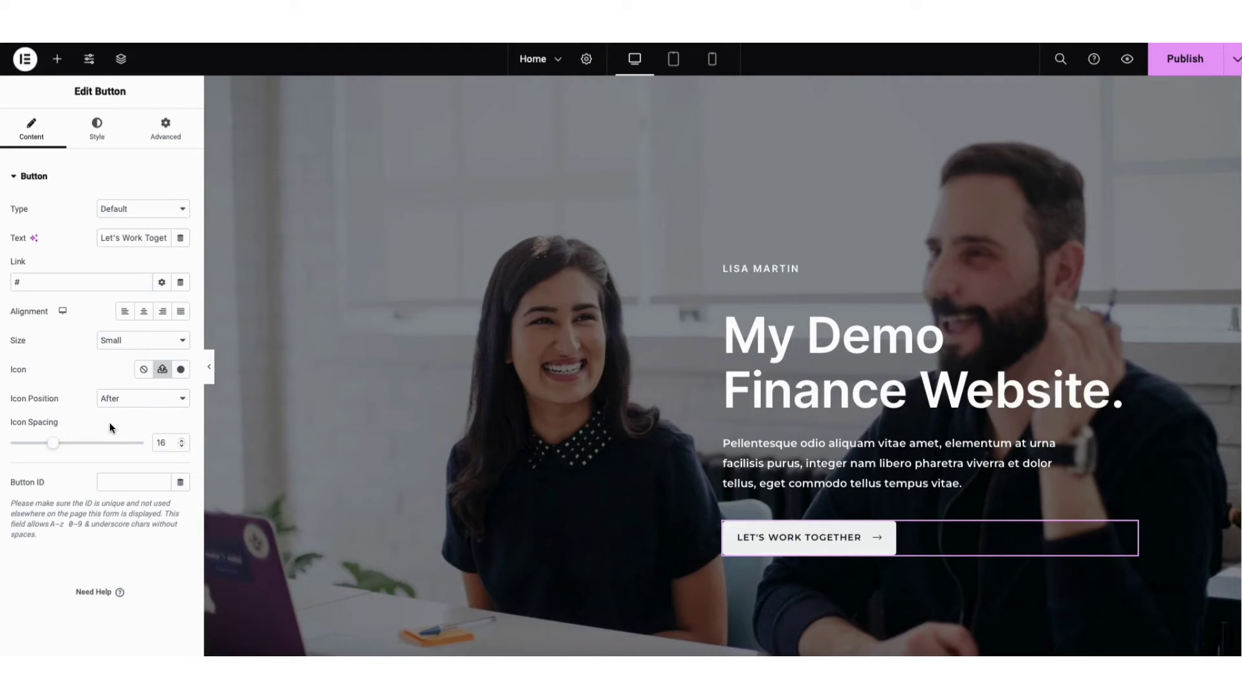
click(99, 137)
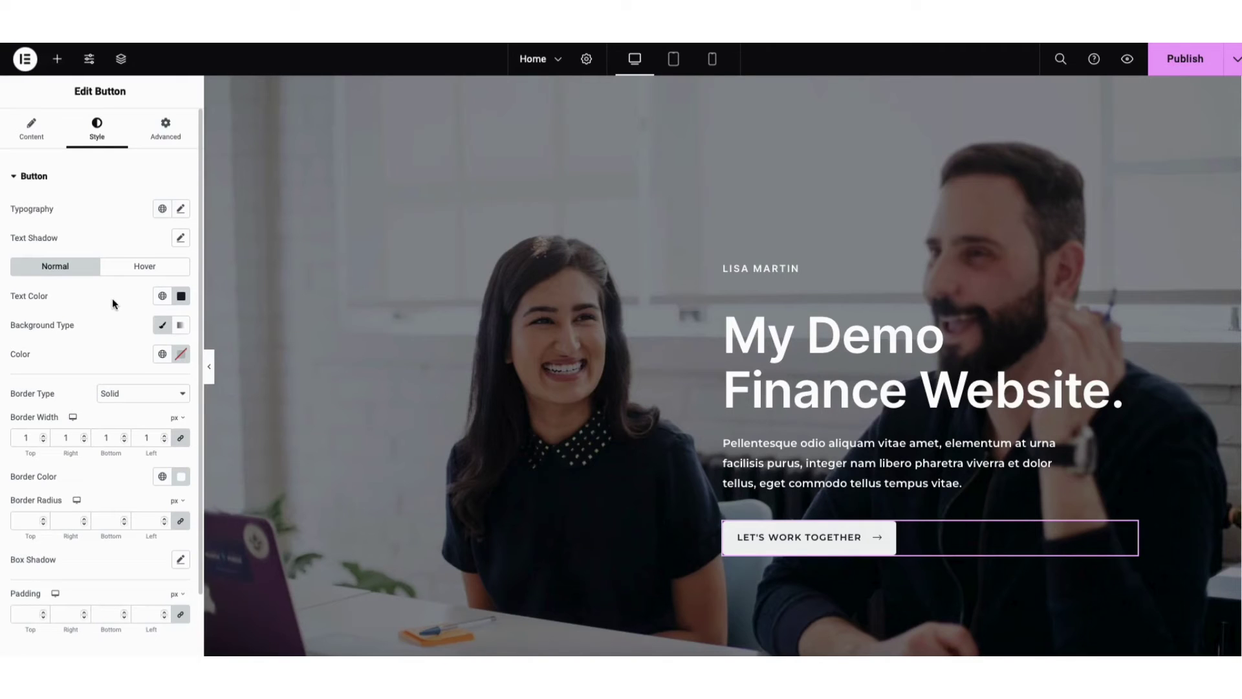
click(131, 270)
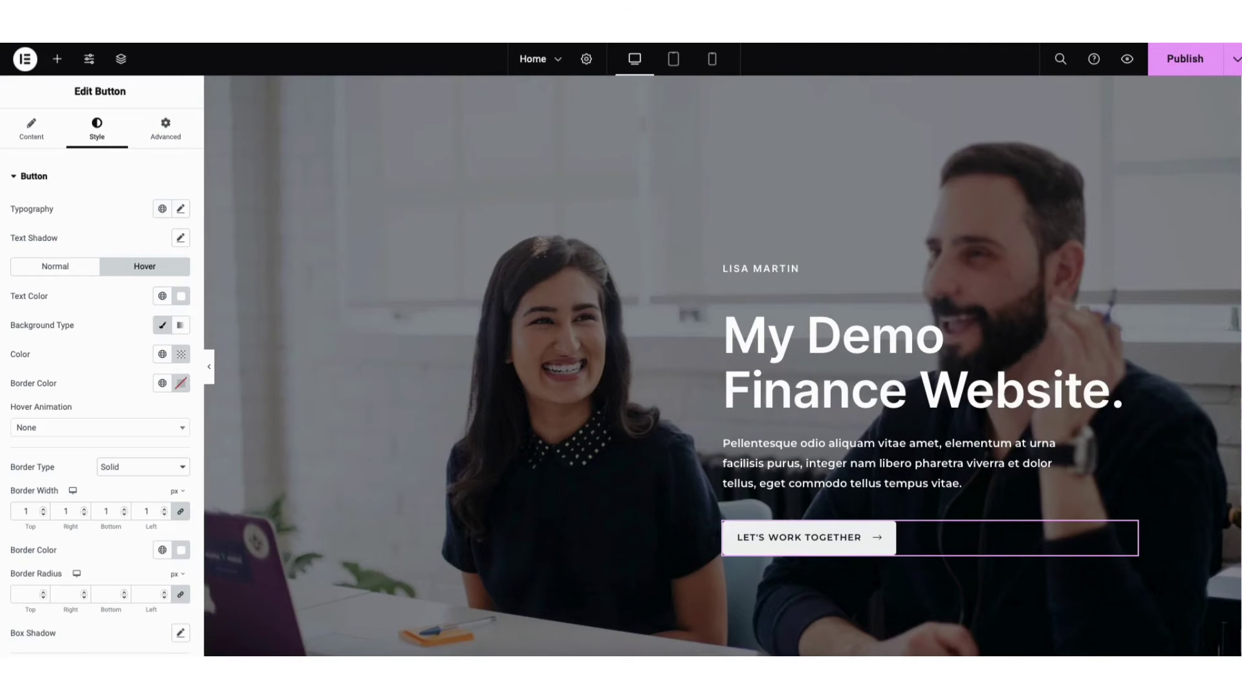
Add a Text Editor widget above the "We All Need Help to Realize What We Want Most." heading.
scroll(1213, 265, down, 15)
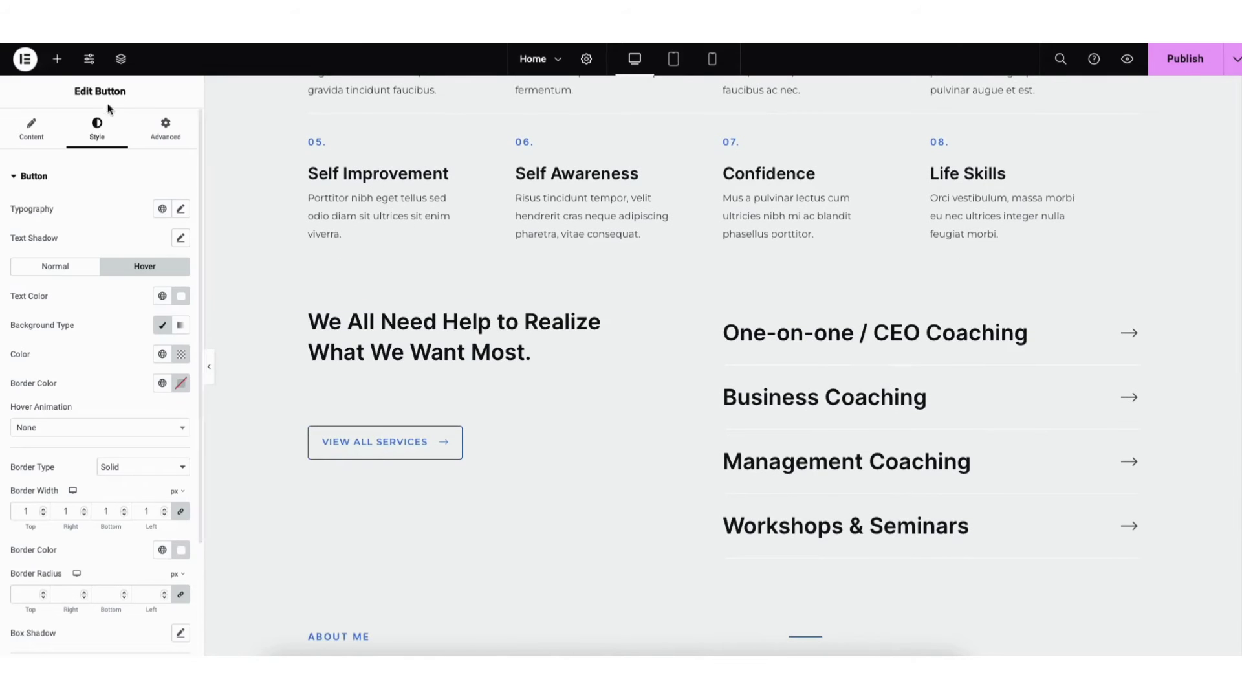
click(58, 61)
mouse_move(49, 362)
mouse_down()
mouse_move(247, 320)
mouse_move(63, 363)
mouse_up()
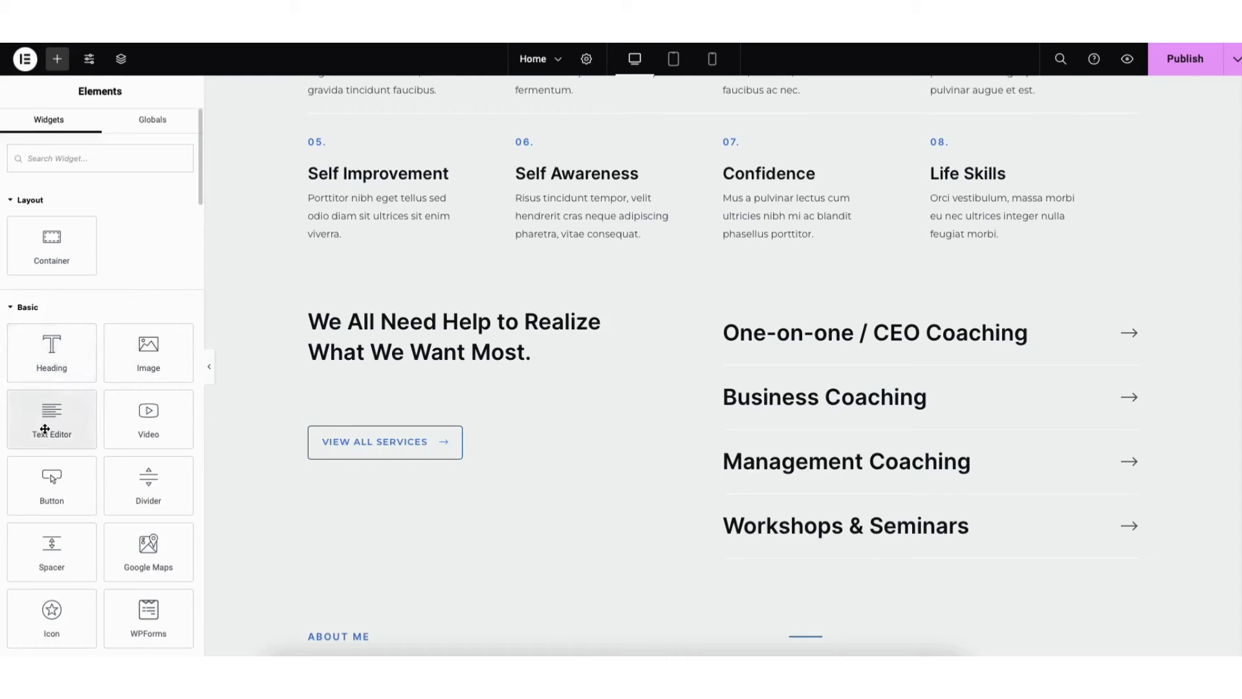
drag(48, 429, 427, 339)
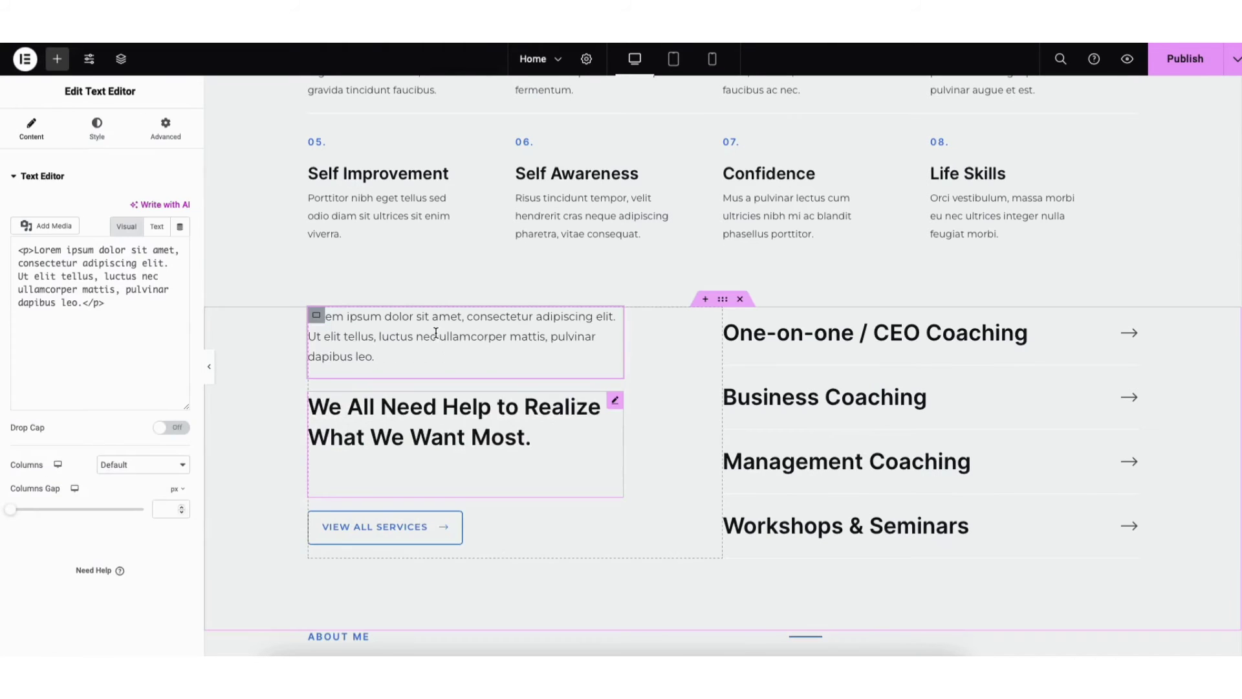
Check the new text block's context options, and try moving the heading above that block and back below it.
right_click(386, 333)
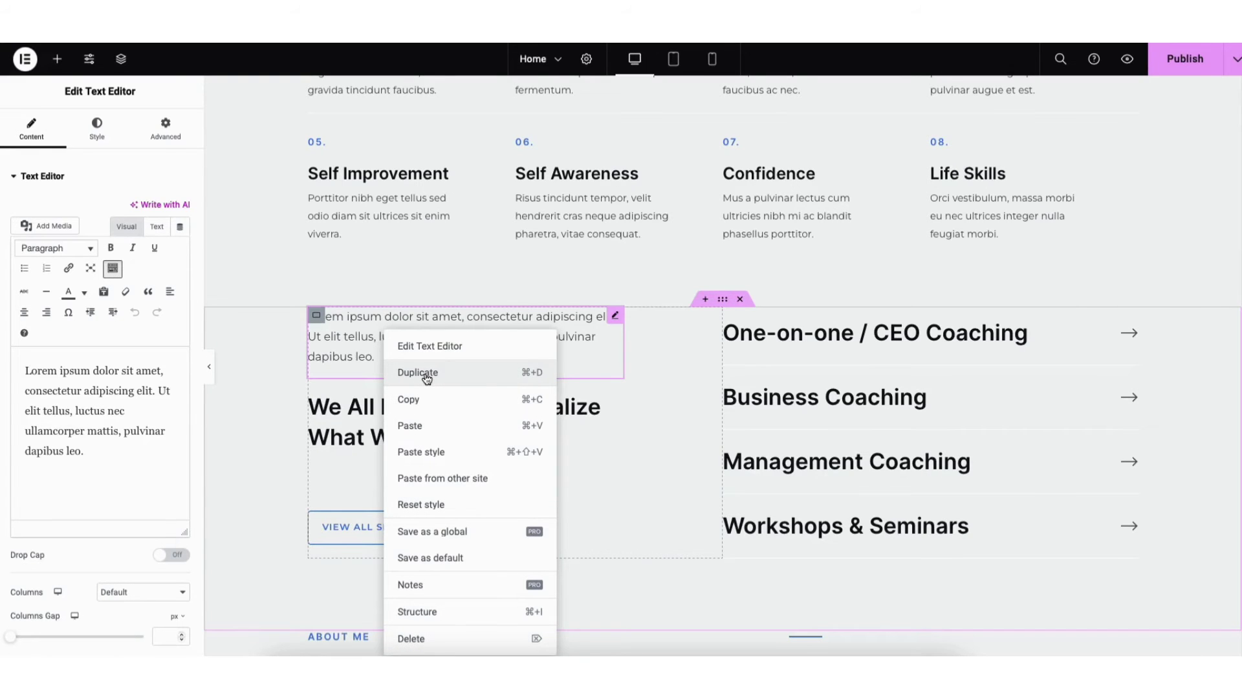
click(57, 60)
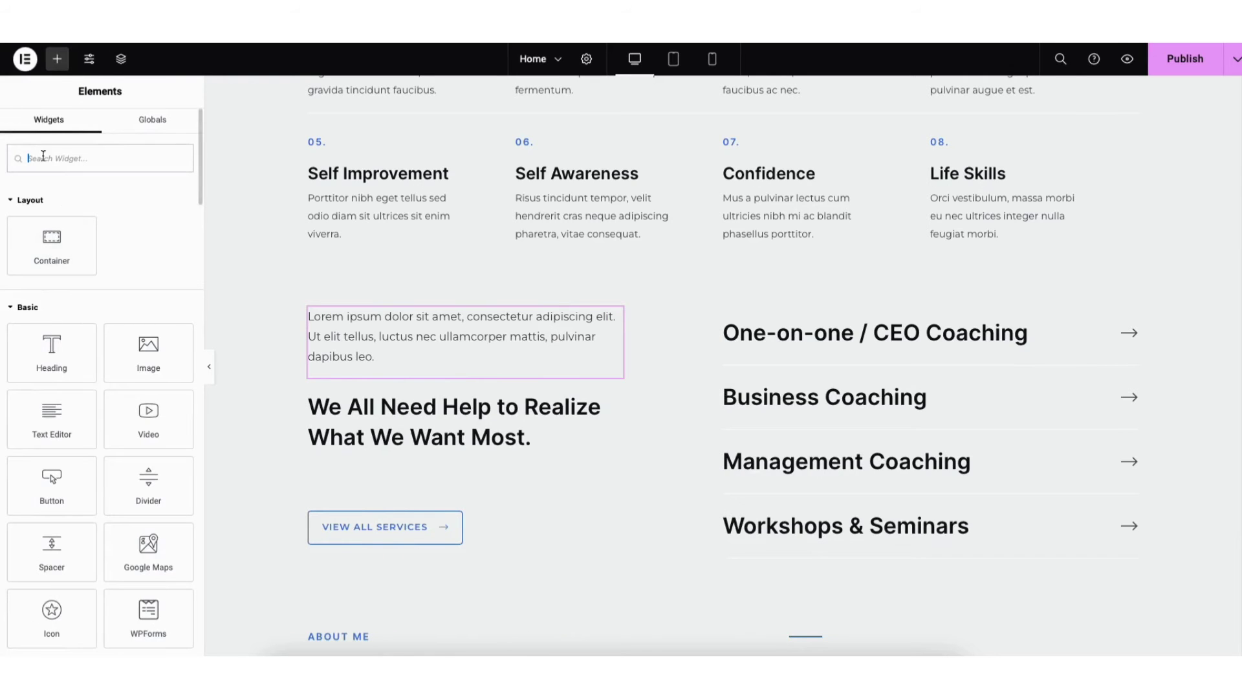
click(61, 67)
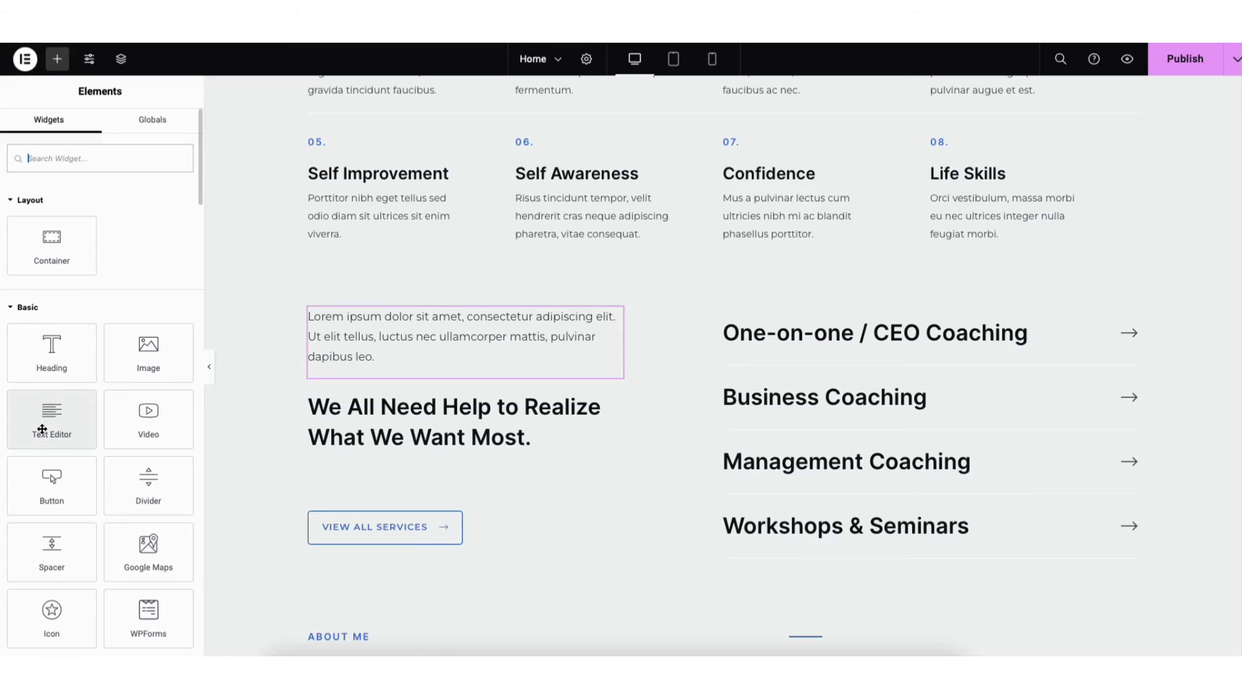
drag(615, 400, 581, 317)
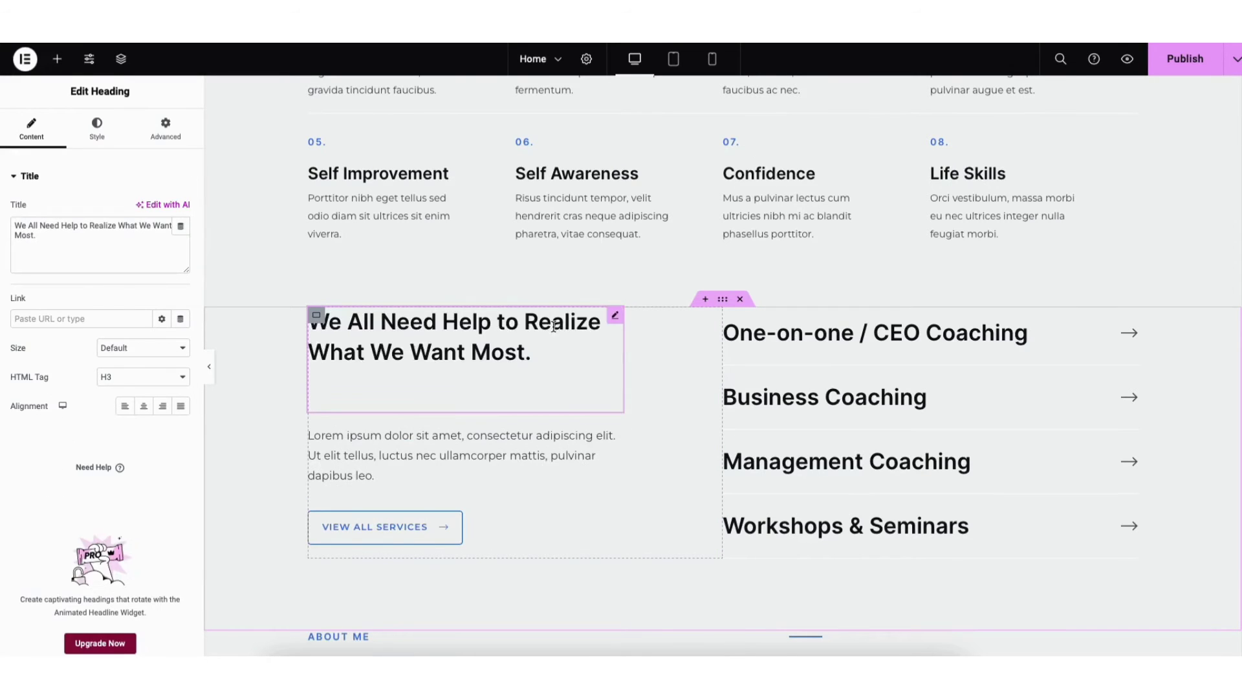
drag(615, 315, 581, 446)
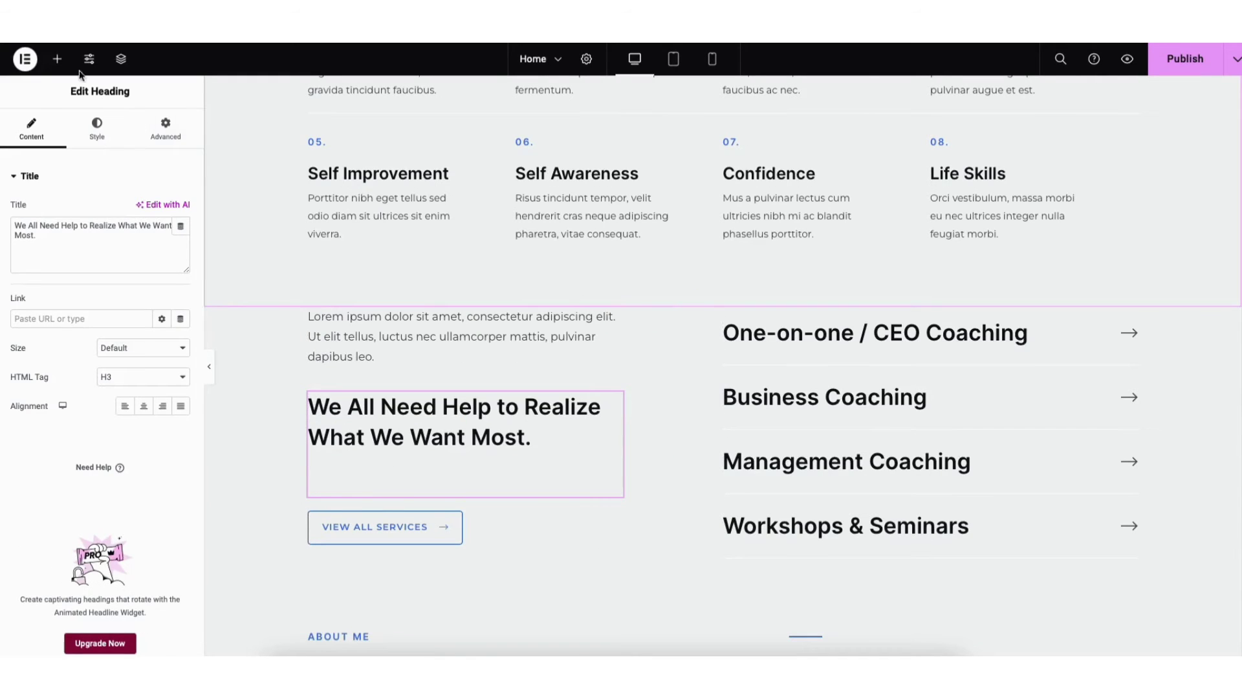
Add a second Text Editor widget between the "We All Need Help" heading and the View All Services button.
click(57, 59)
drag(51, 419, 374, 477)
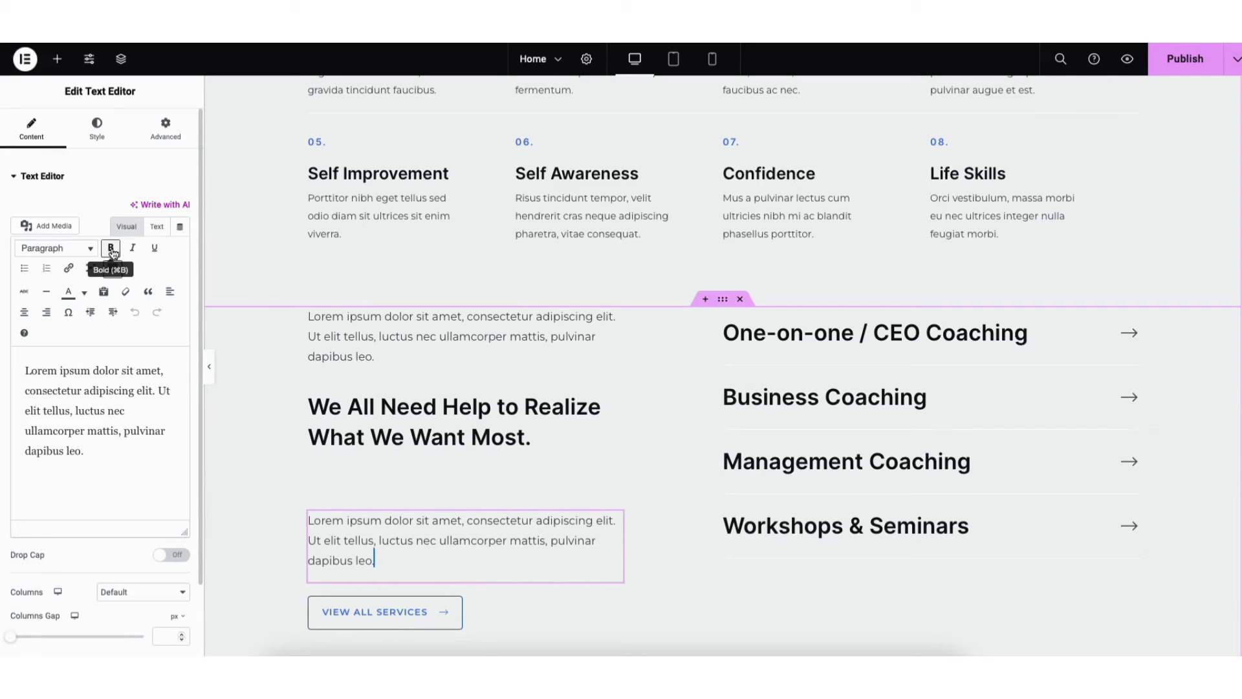
Examine the link settings for the lower text block, including the new-tab option, without adding a link.
click(69, 269)
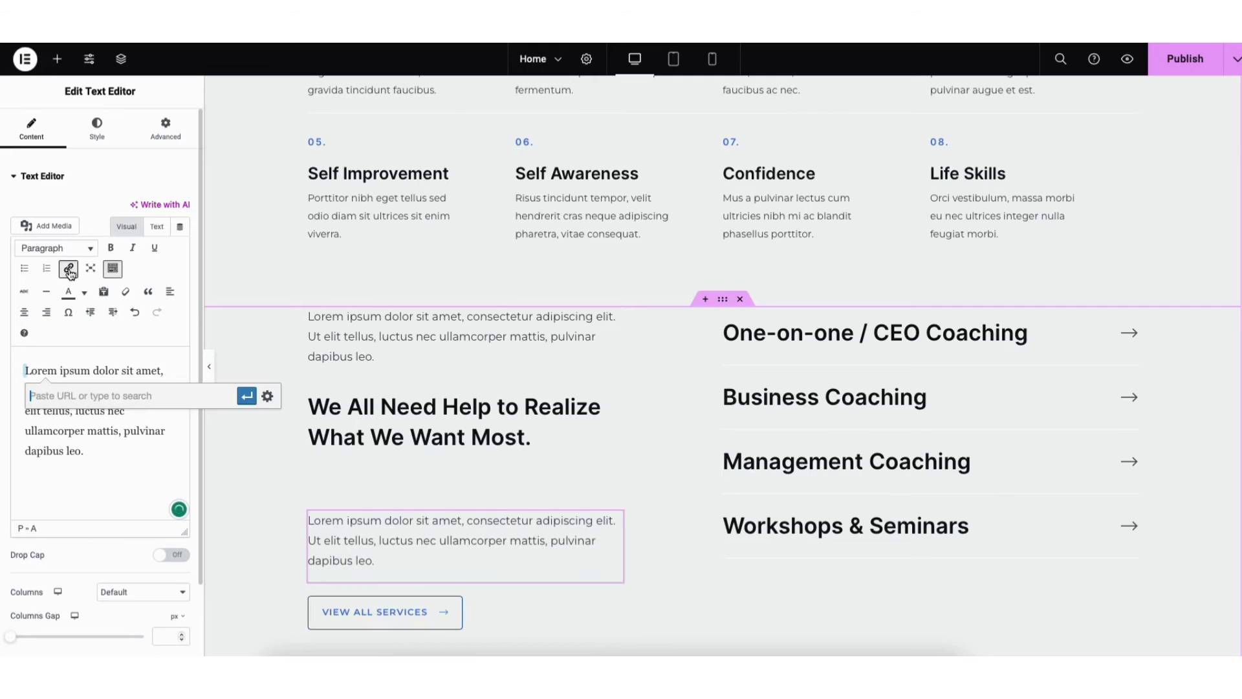
click(266, 397)
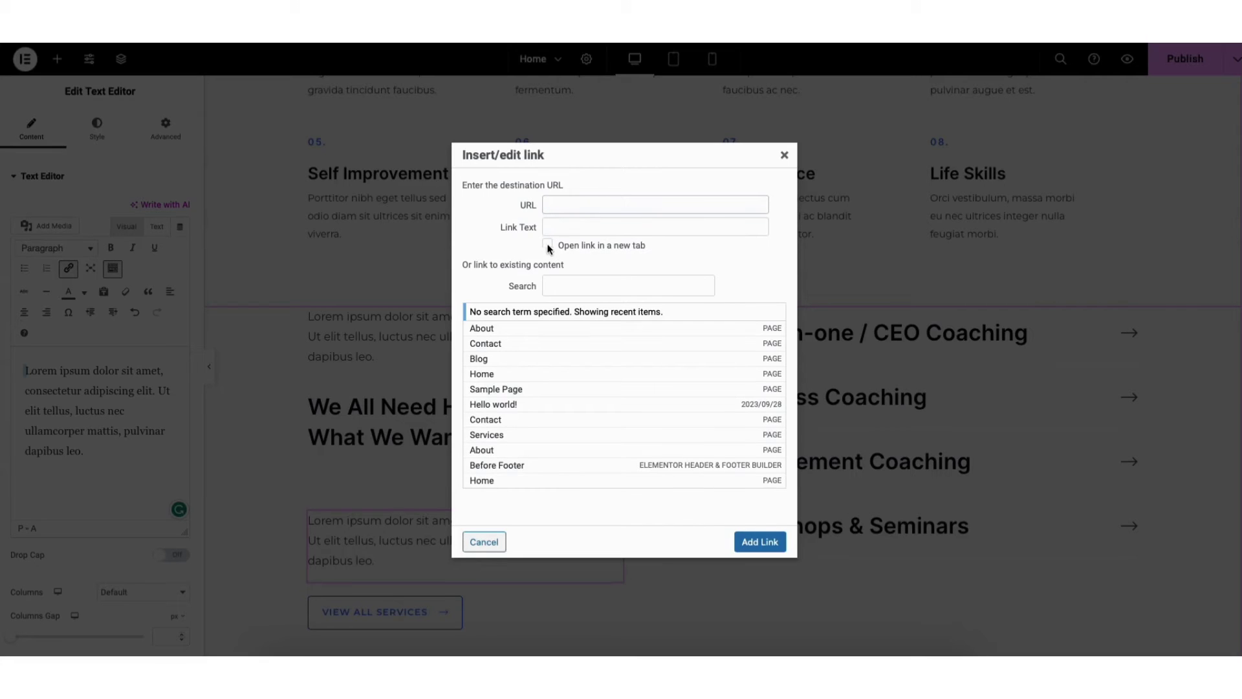
click(784, 155)
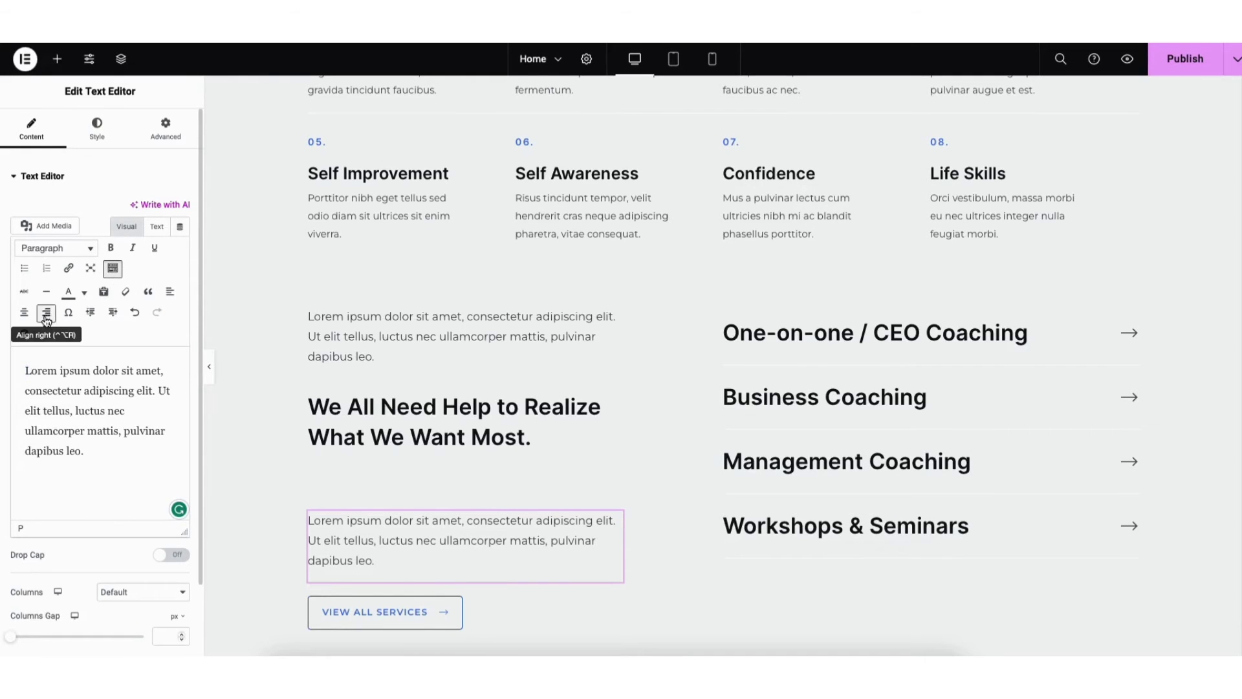
Examine the lower text block's color palette, try undo and redo in its editor, and view its style settings.
click(84, 293)
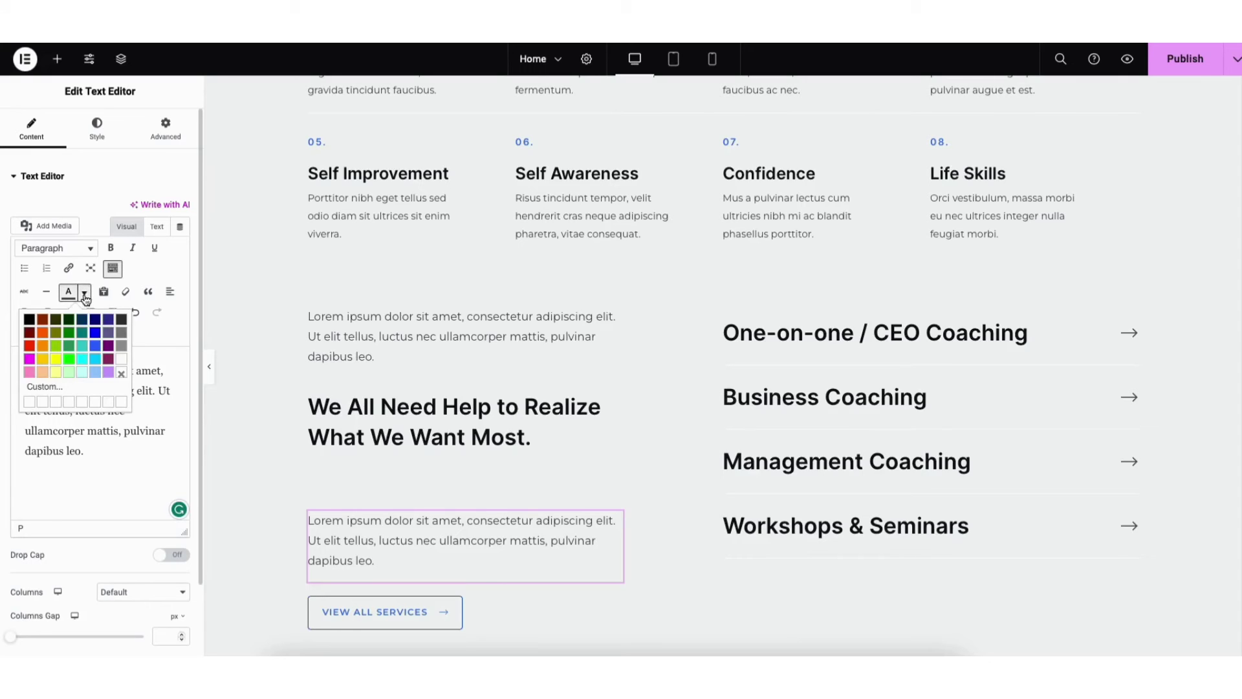
click(85, 295)
click(135, 315)
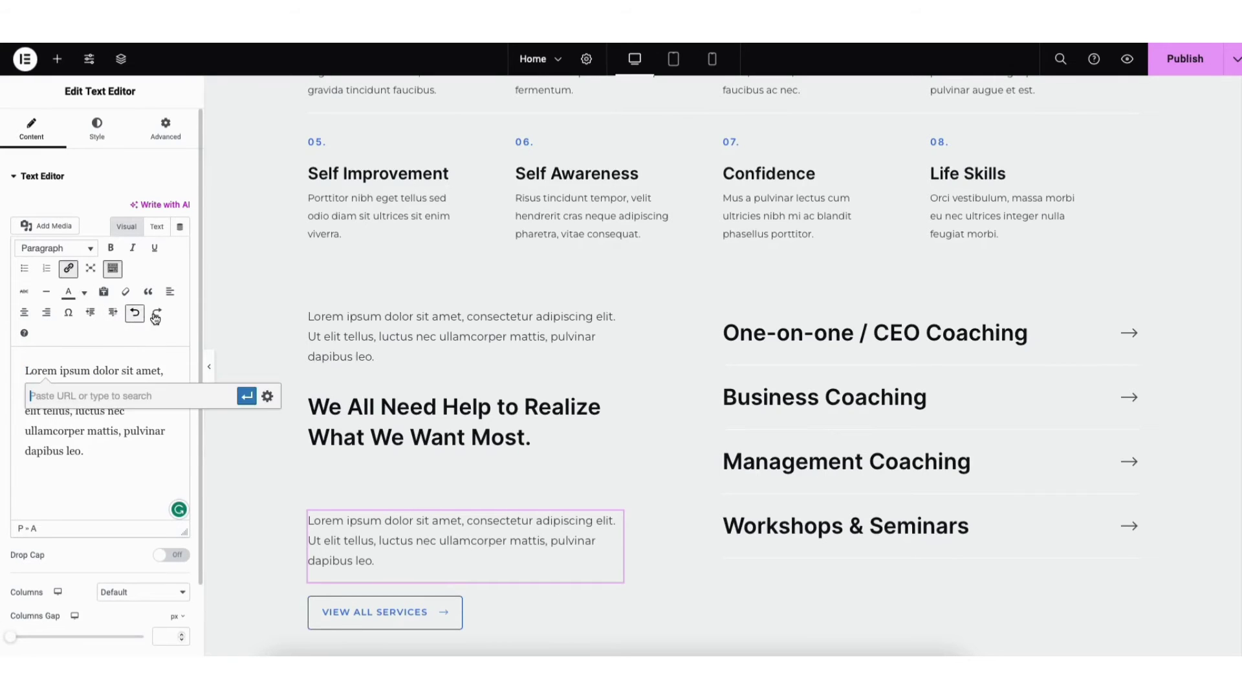
click(155, 316)
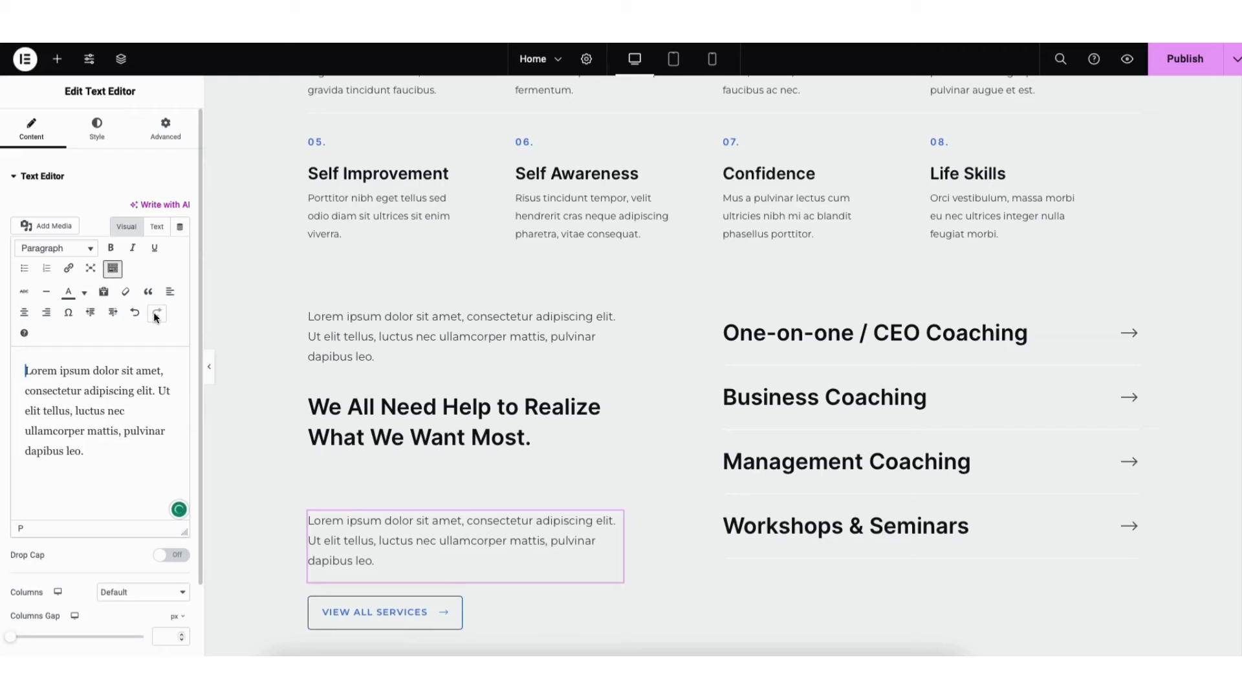
click(97, 132)
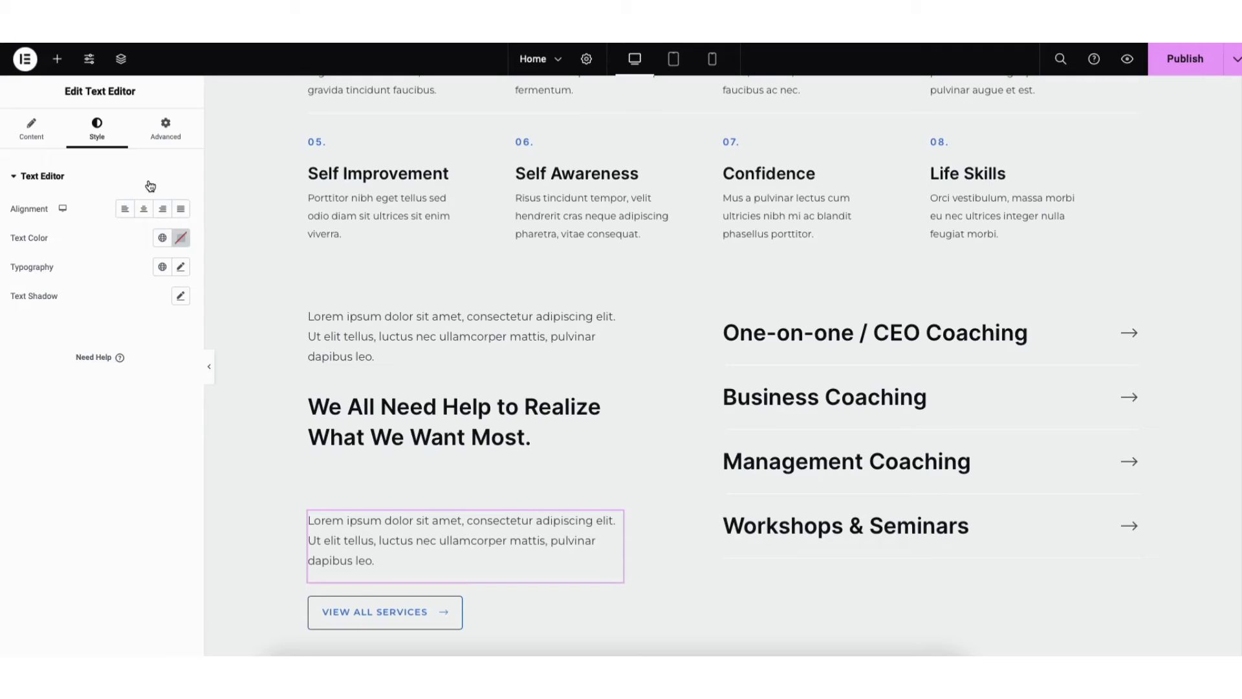
Examine the lower text block's typography settings and browse its font family options.
click(181, 268)
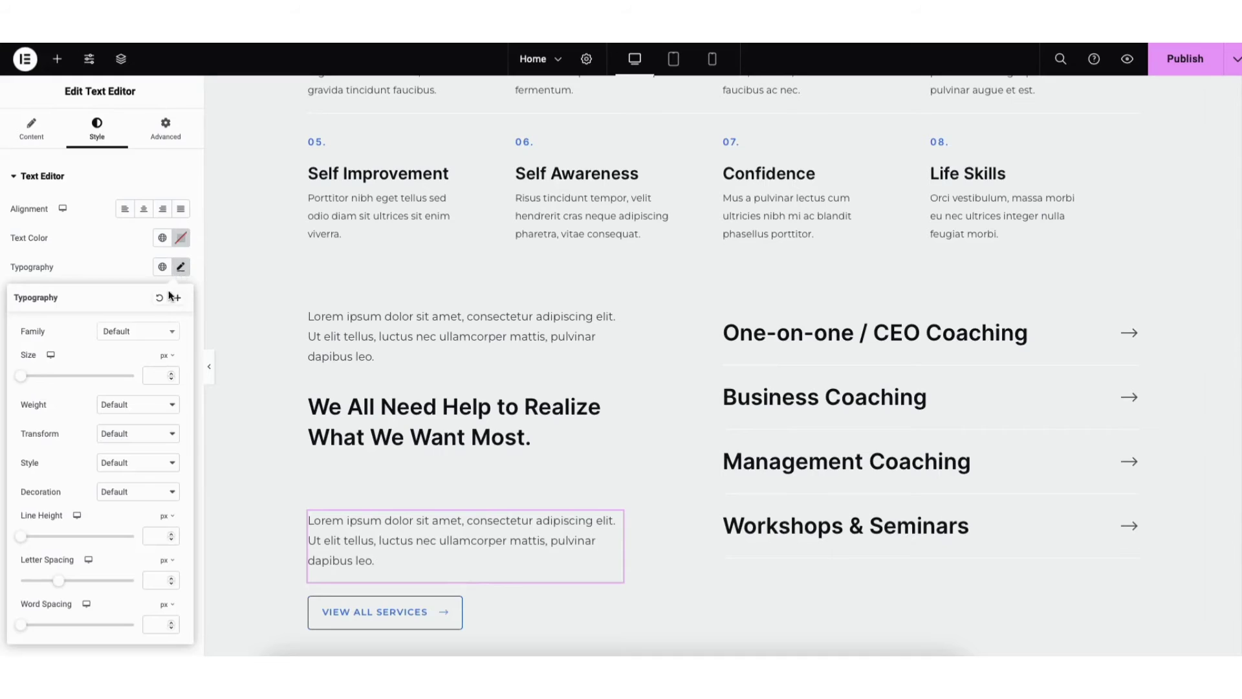
click(171, 340)
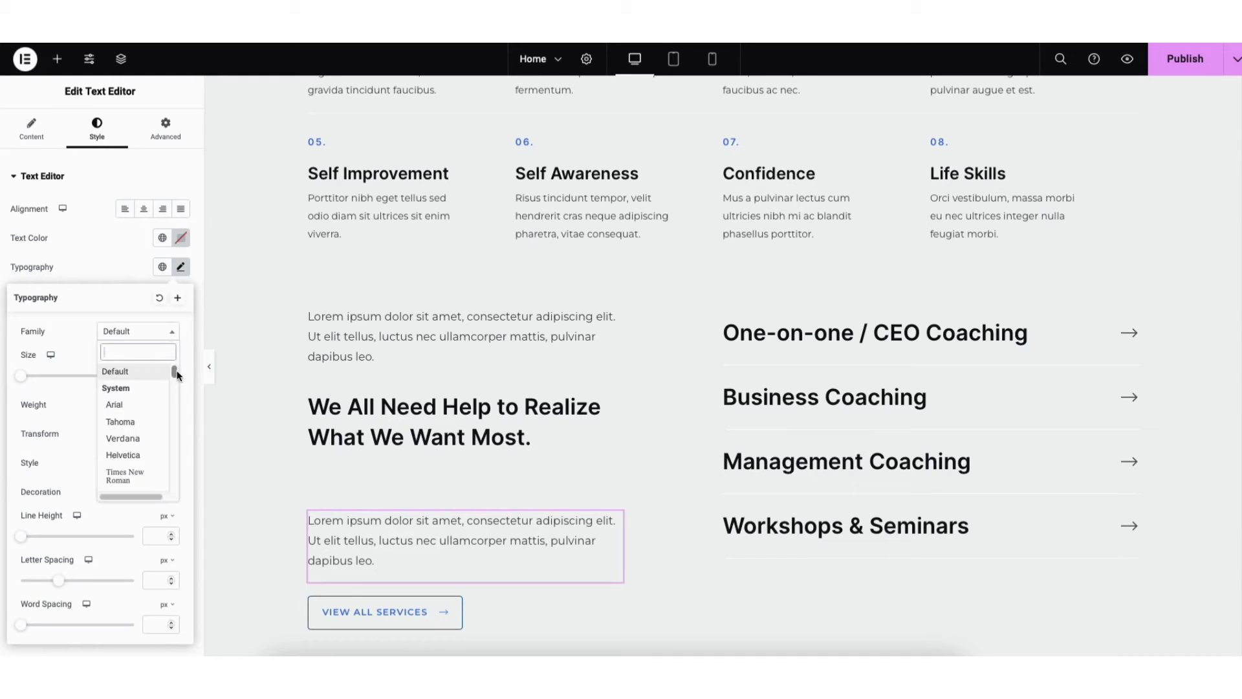
drag(175, 371, 176, 391)
click(100, 279)
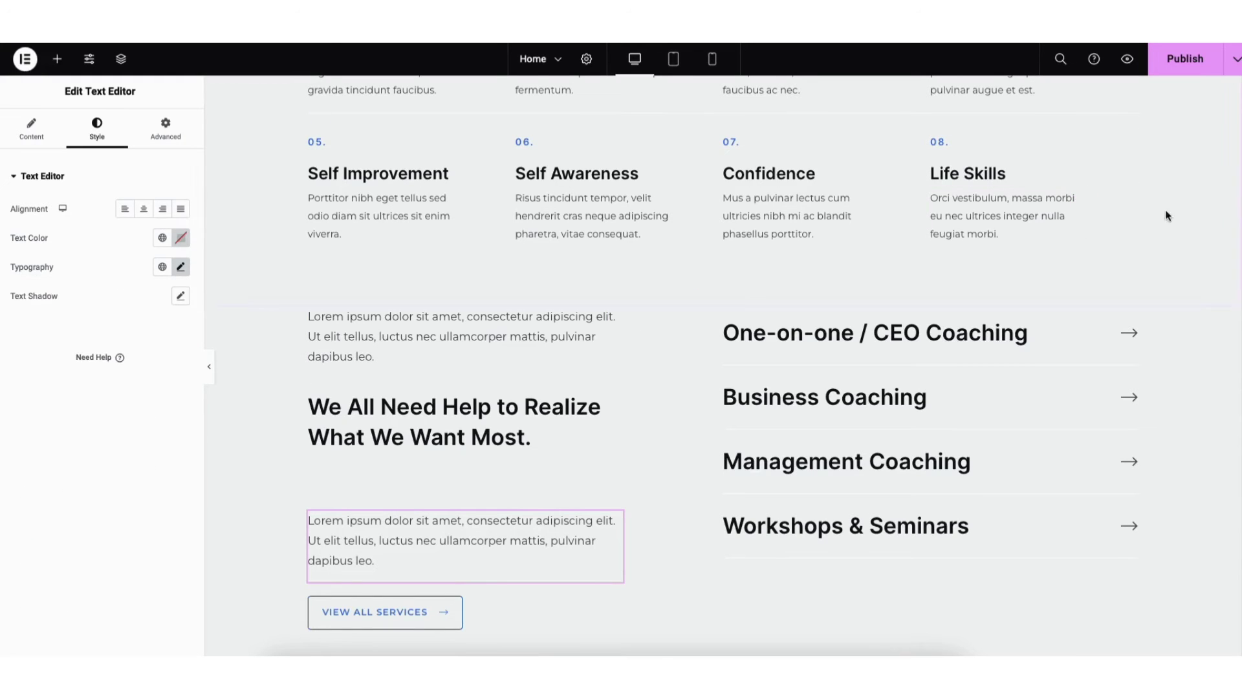
Replace the image beside the large quote above the testimonials with the whiteboard meeting photo from the Media Library.
scroll(722, 362, down, 12)
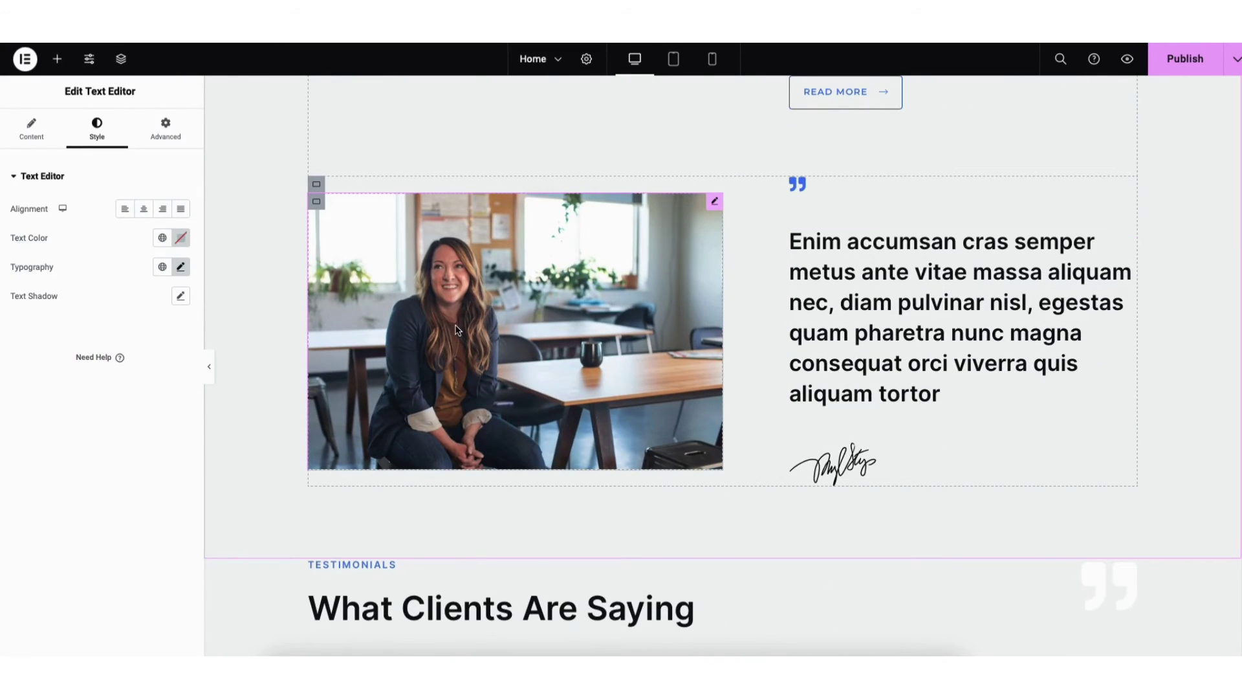
click(457, 330)
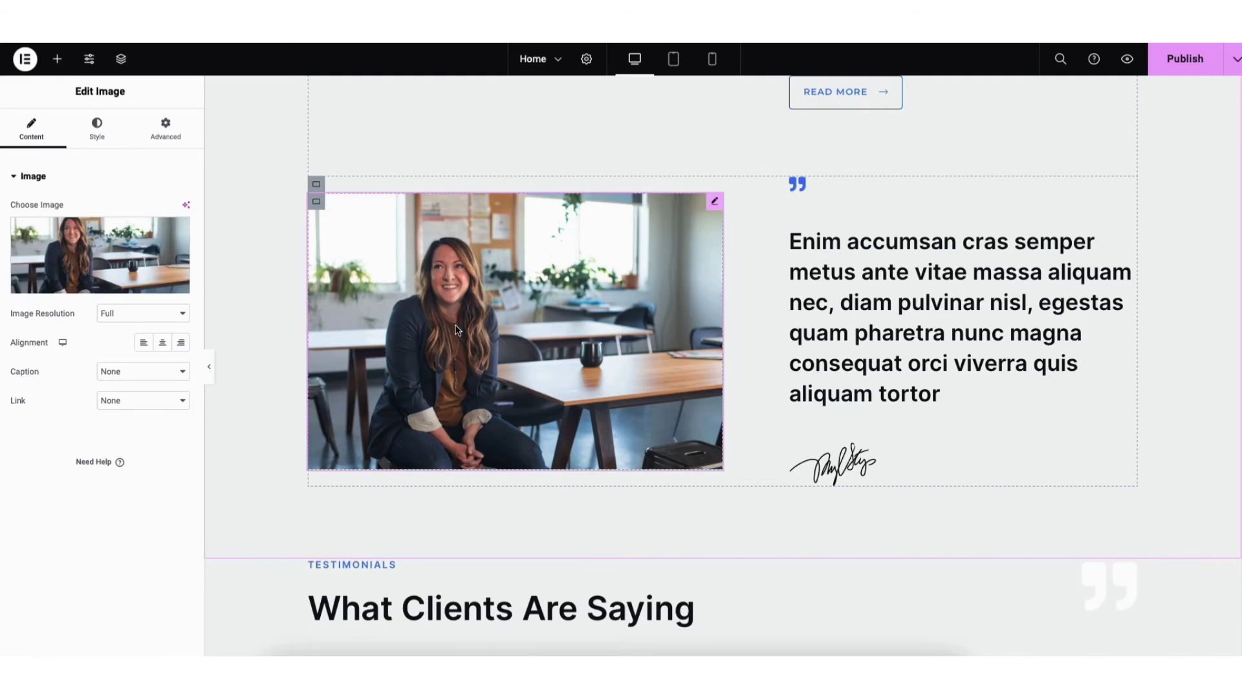
mouse_move(132, 265)
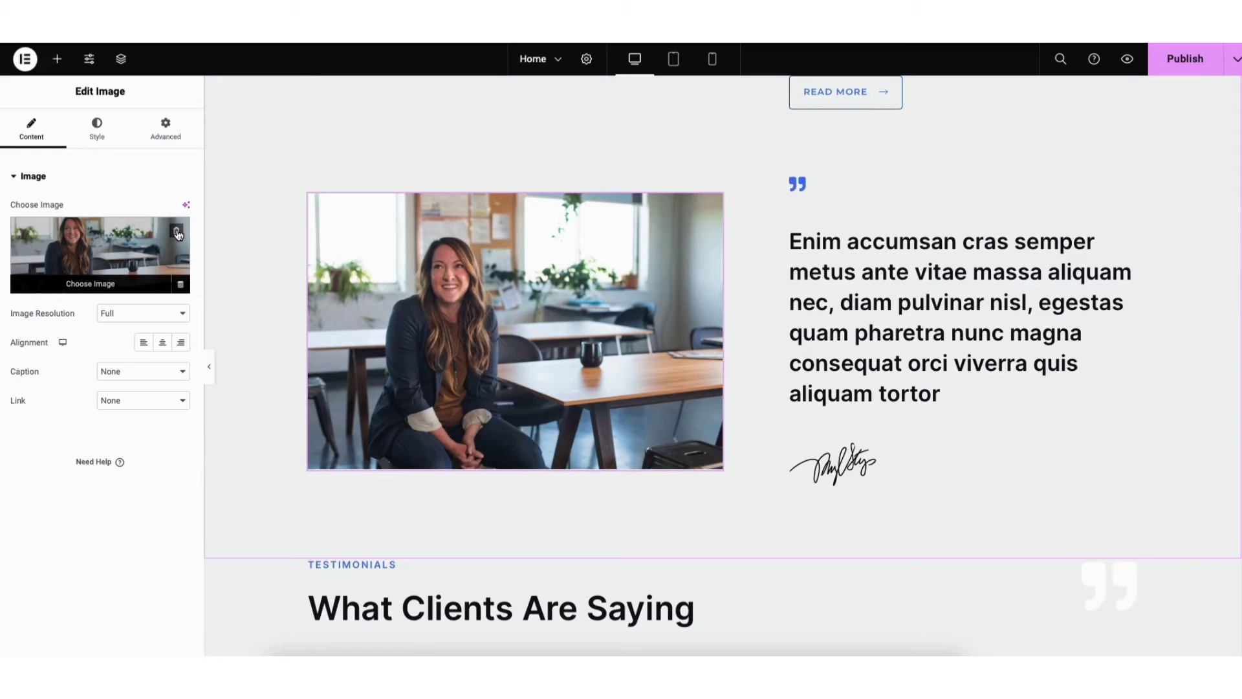
click(108, 279)
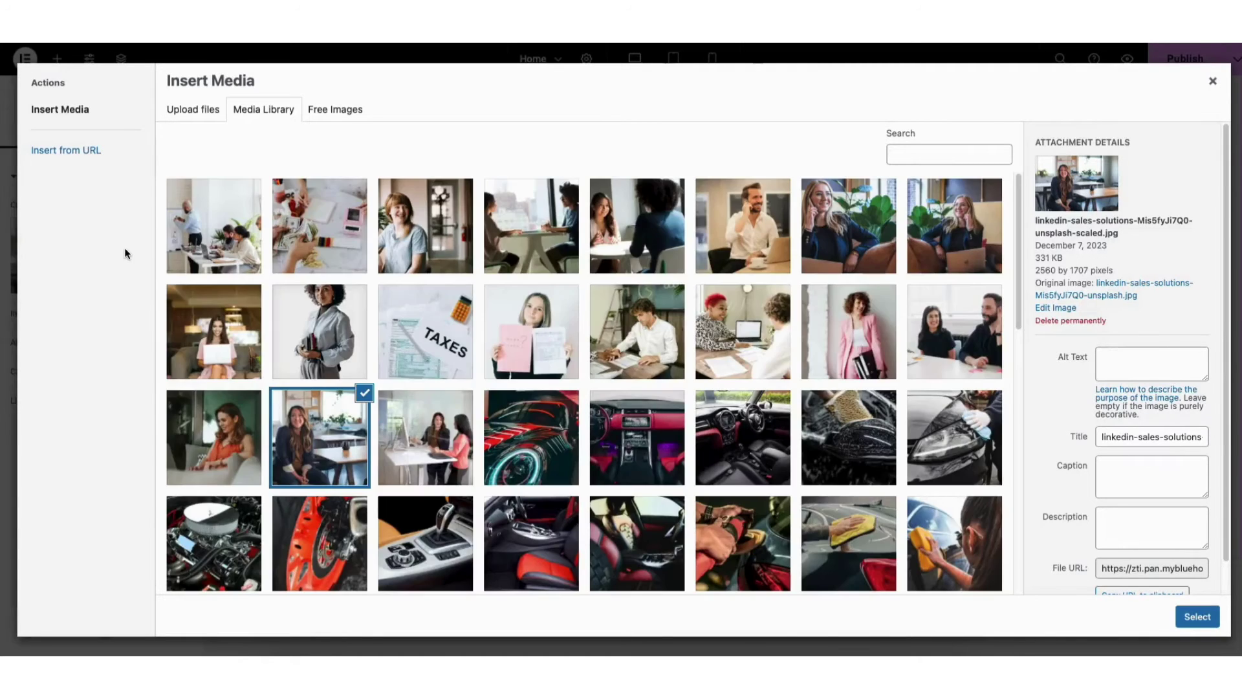
click(192, 111)
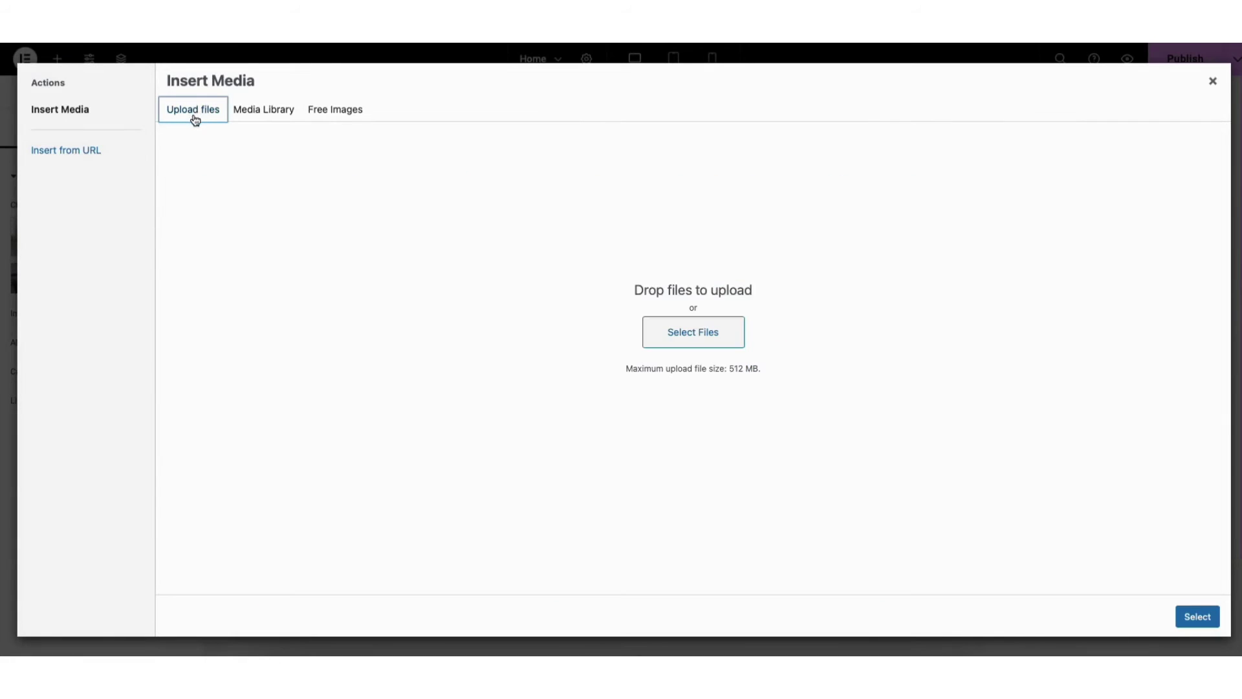
click(239, 121)
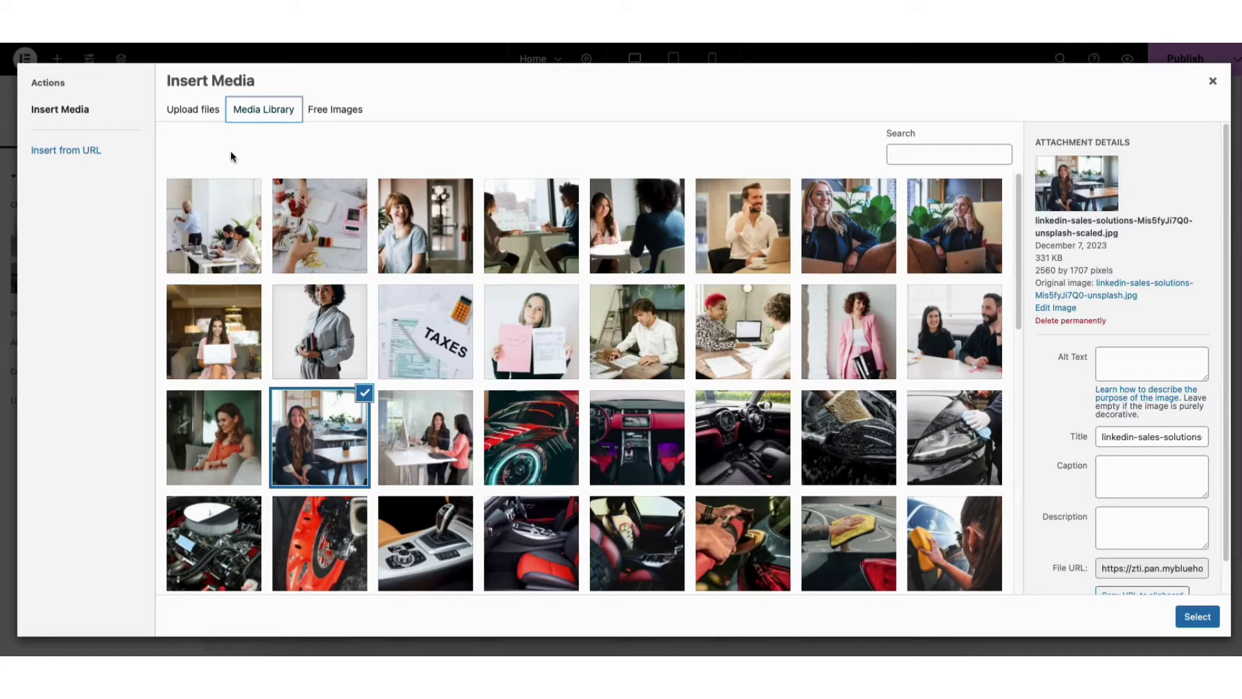
click(220, 237)
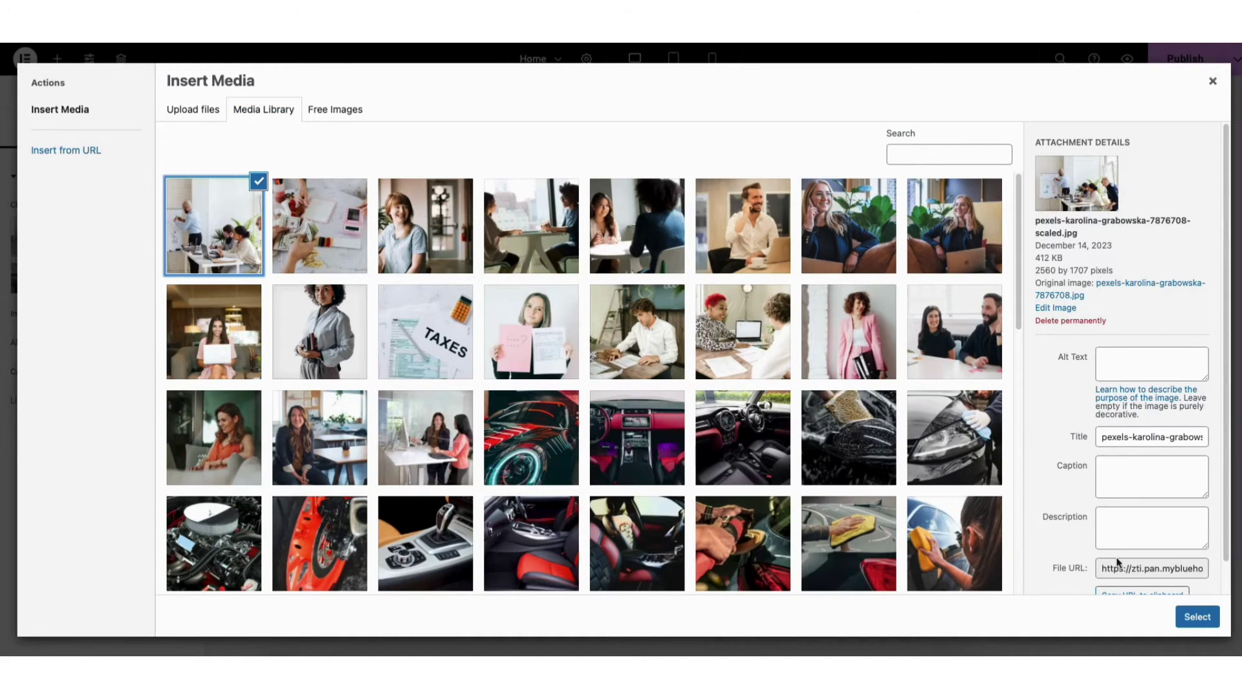
click(1193, 619)
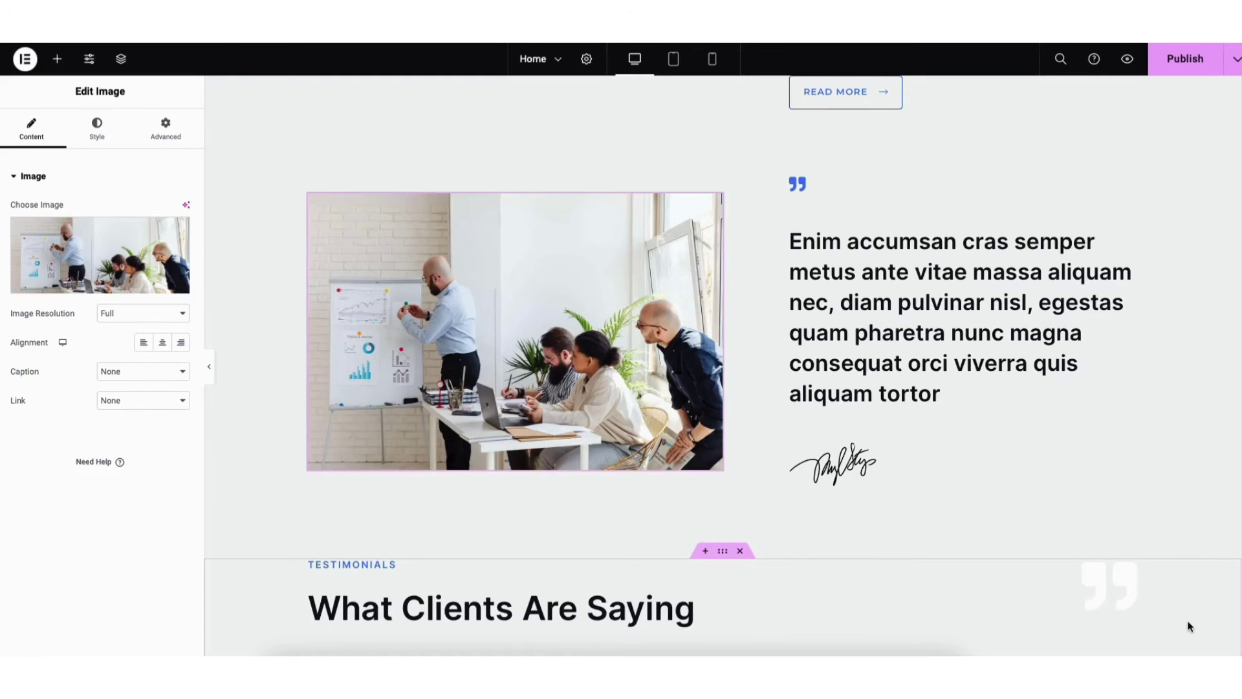
Add a container with two equal columns above the "What Clients Are Saying" testimonials section.
scroll(1189, 625, down, 7)
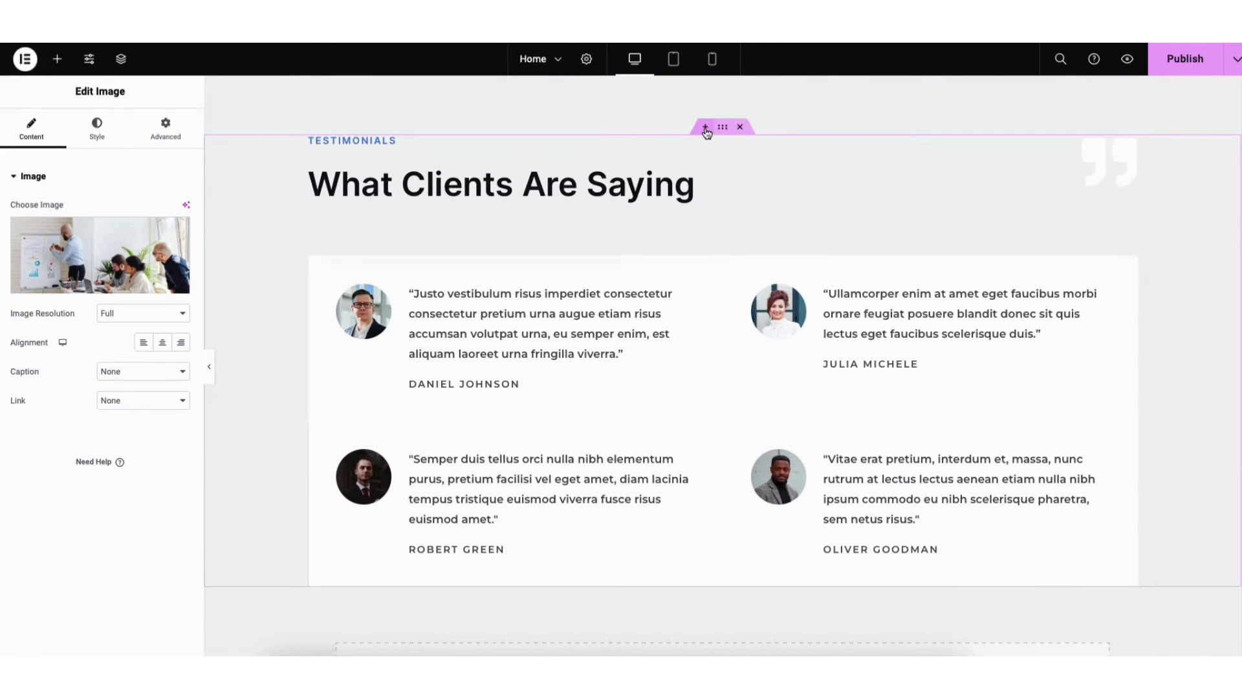
click(705, 128)
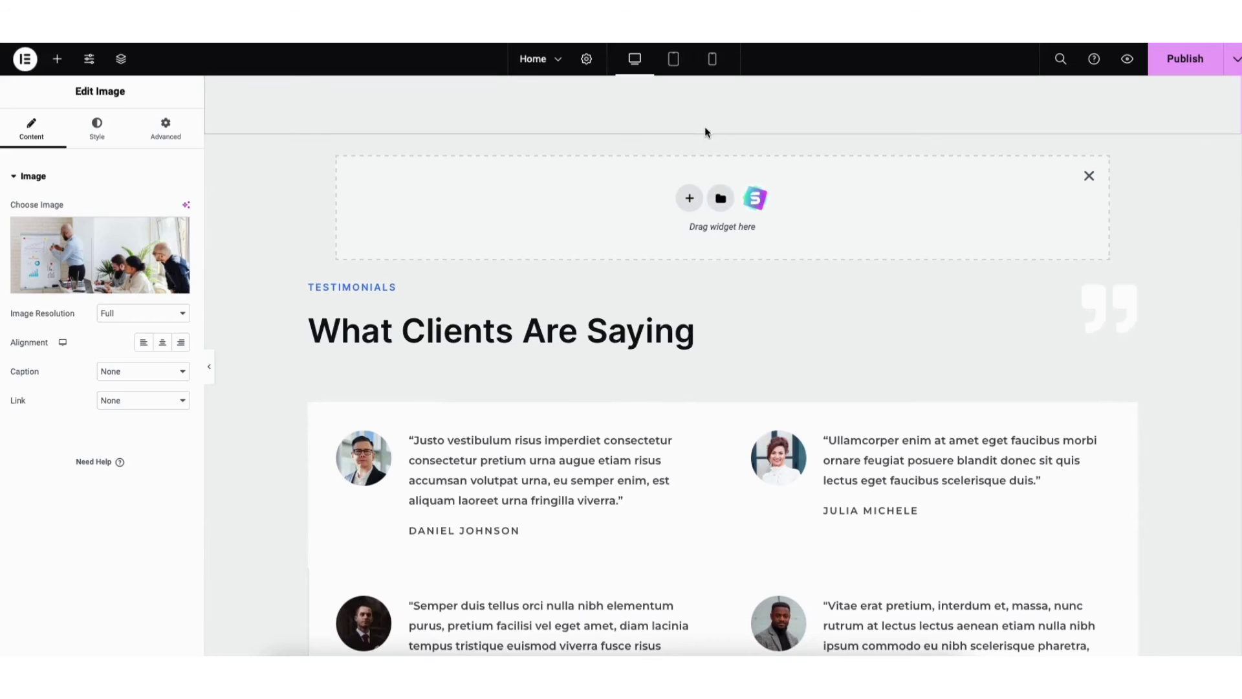
click(687, 199)
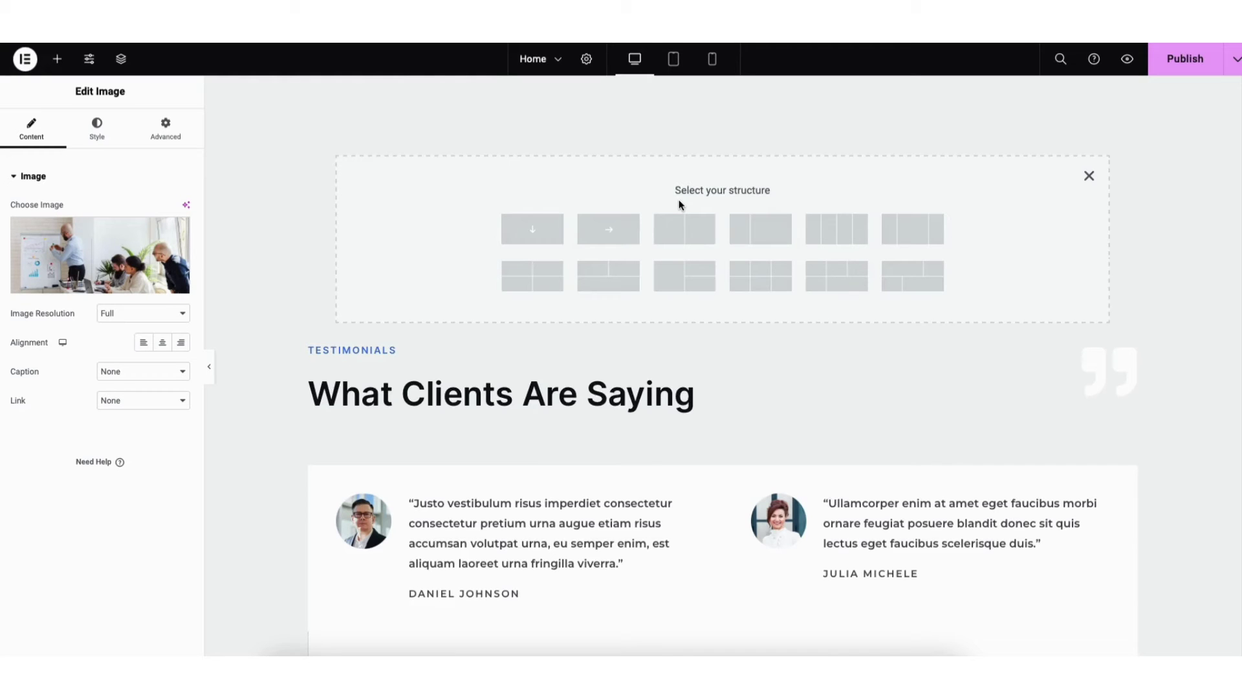
click(675, 238)
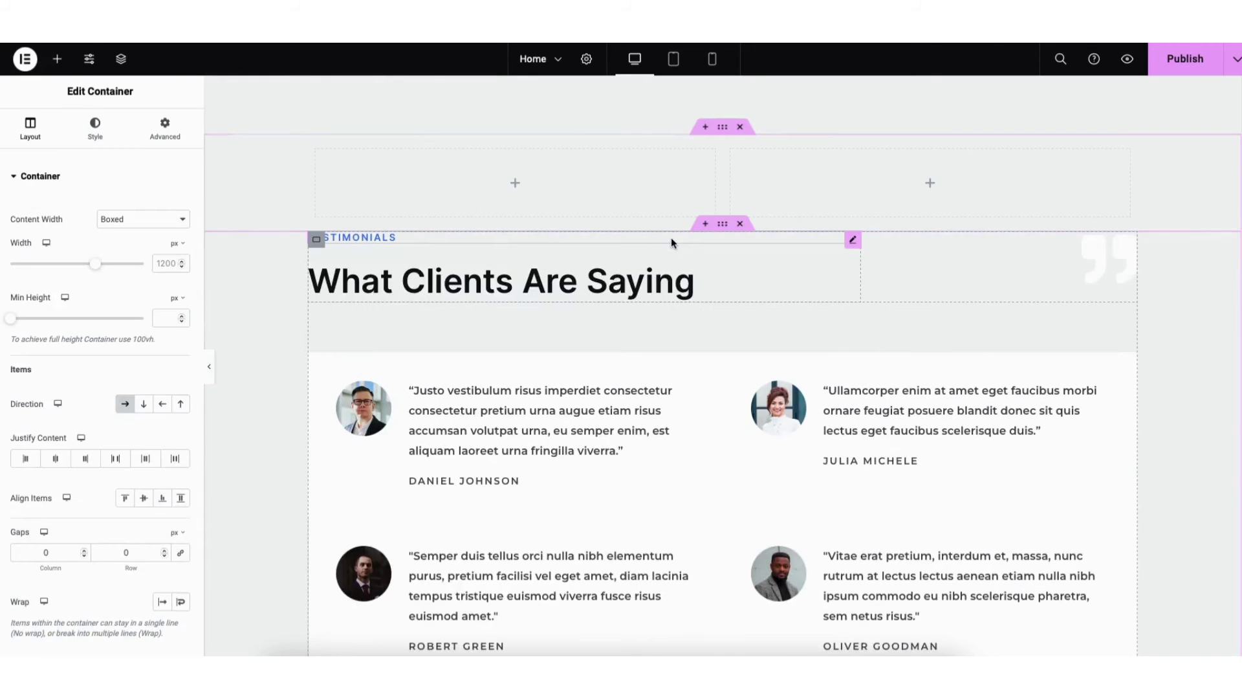
Add a Heading widget to the new container's left column and view the container's layout settings.
click(55, 59)
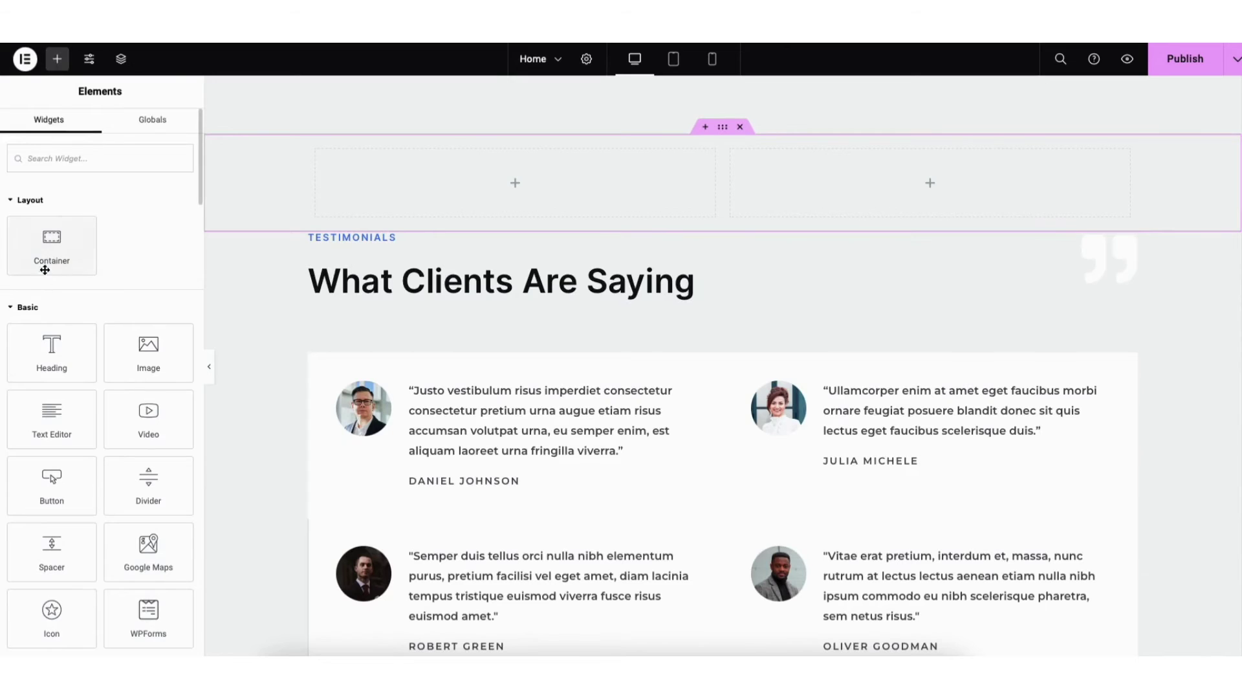
drag(50, 351, 529, 187)
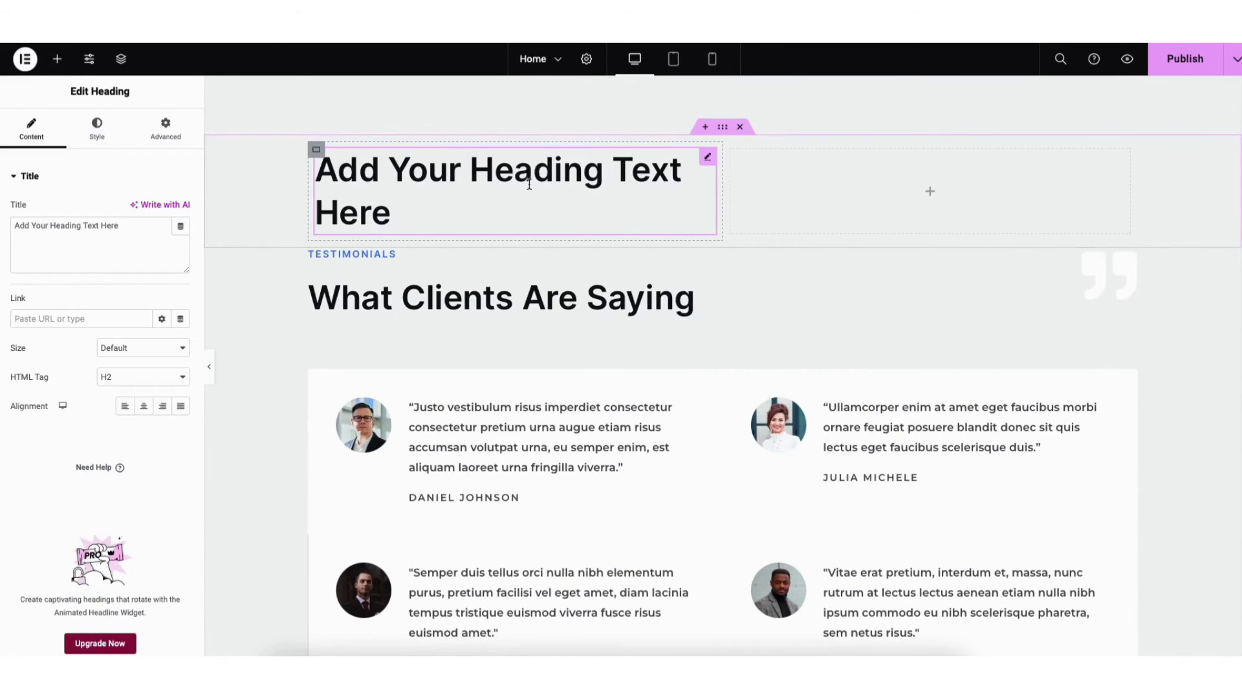
click(722, 130)
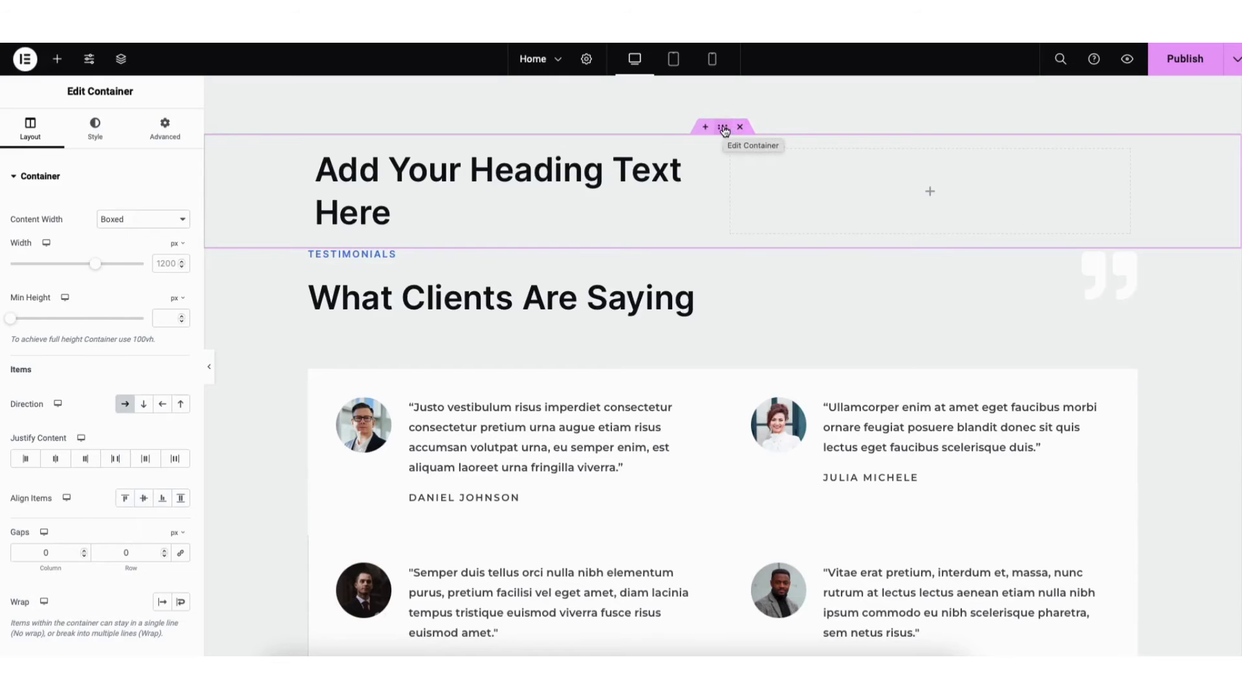
drag(723, 127, 624, 141)
Import the block with three plant-image feature cards from the template library into the empty area below the testimonials.
scroll(1223, 537, down, 8)
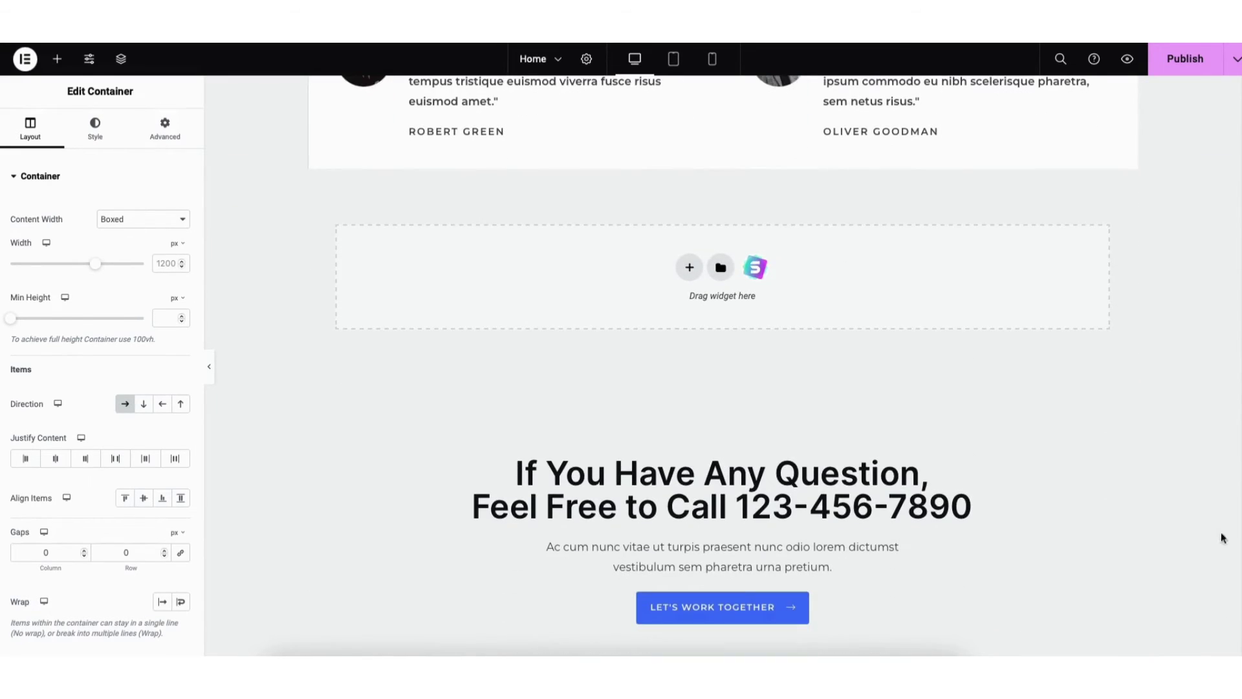
click(754, 269)
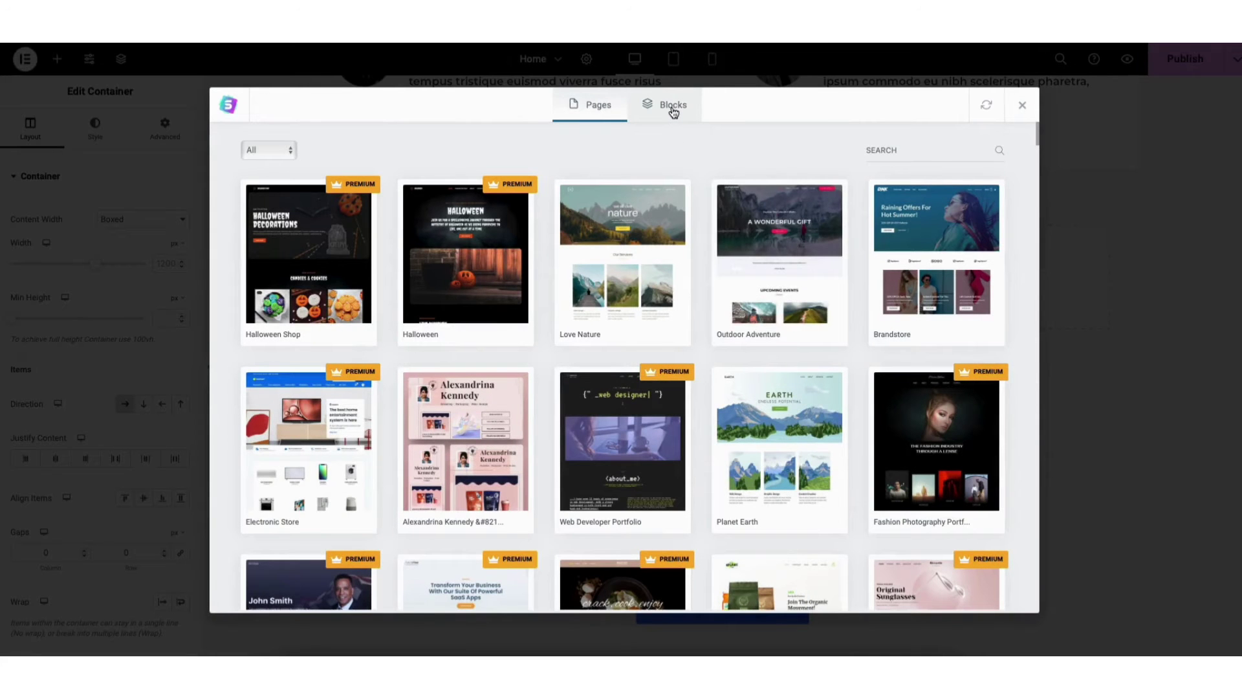
click(673, 110)
mouse_move(1034, 132)
mouse_down()
mouse_move(1039, 221)
mouse_move(1034, 133)
mouse_up()
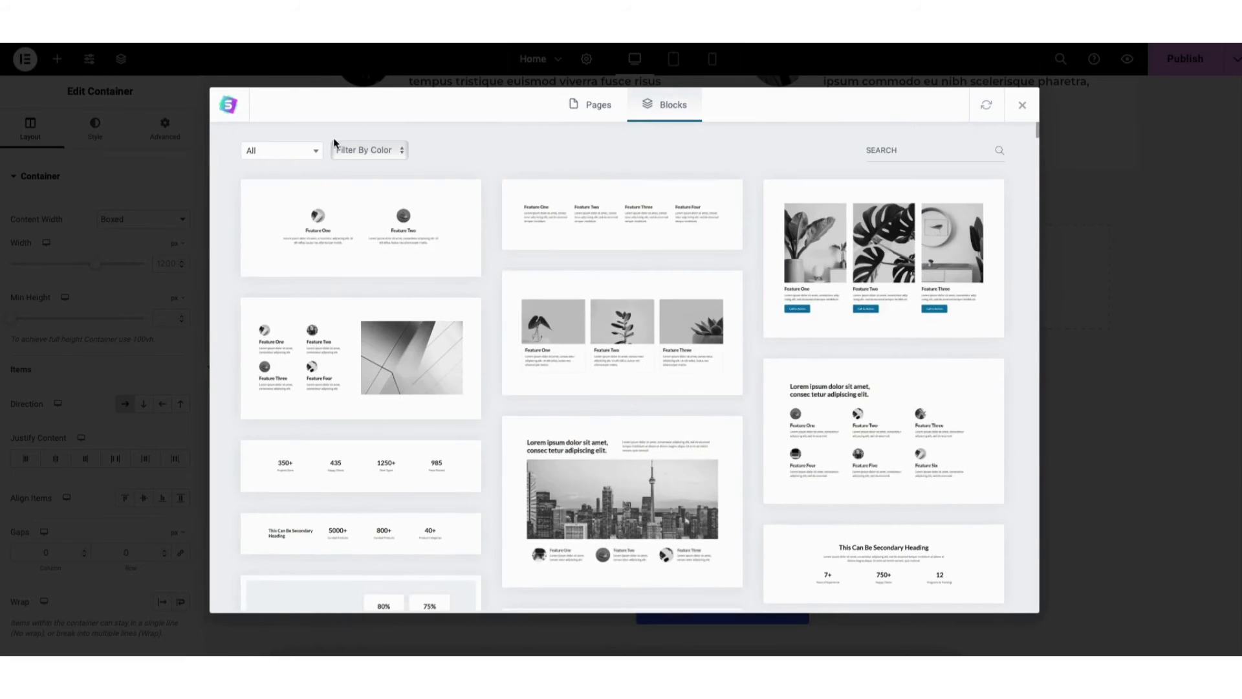
click(305, 154)
mouse_move(316, 193)
mouse_down()
mouse_move(318, 245)
mouse_move(319, 198)
mouse_up()
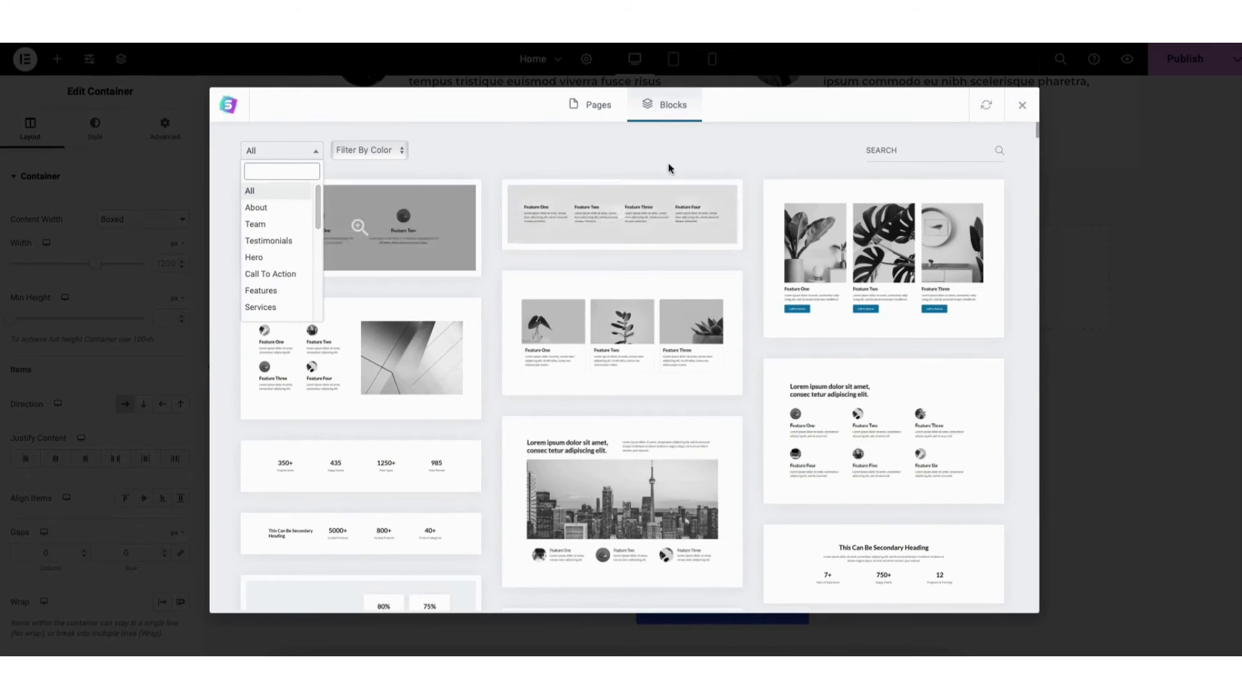
click(889, 151)
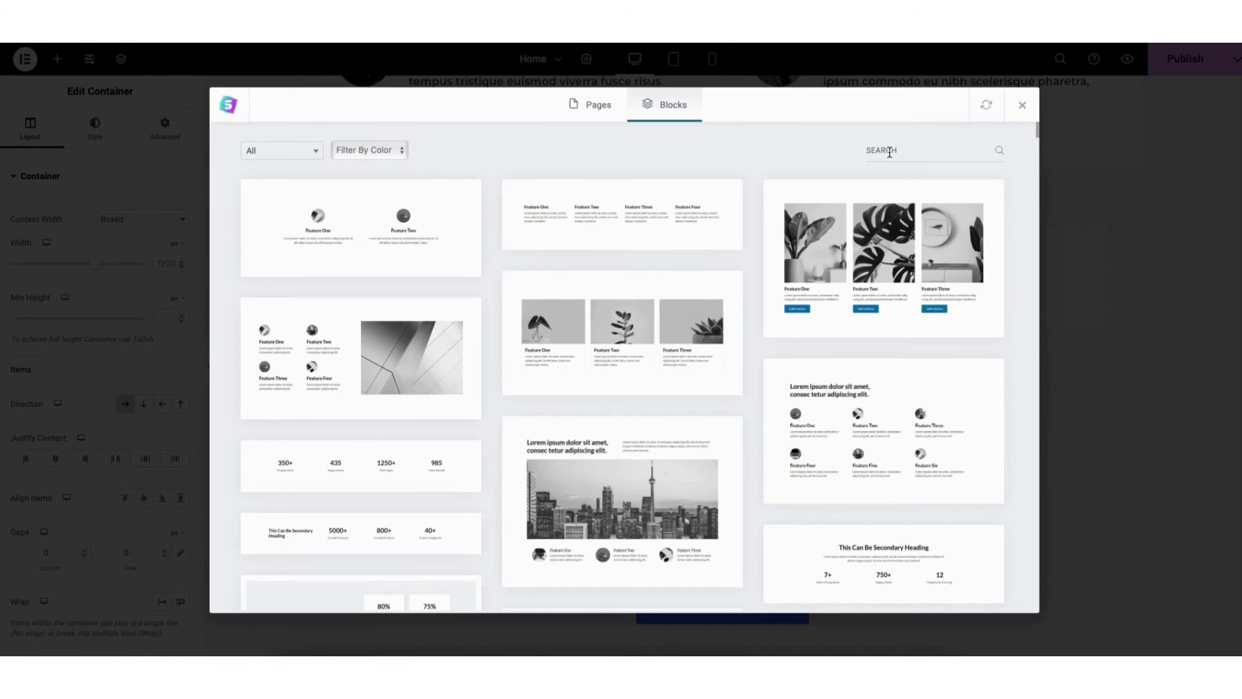
click(599, 340)
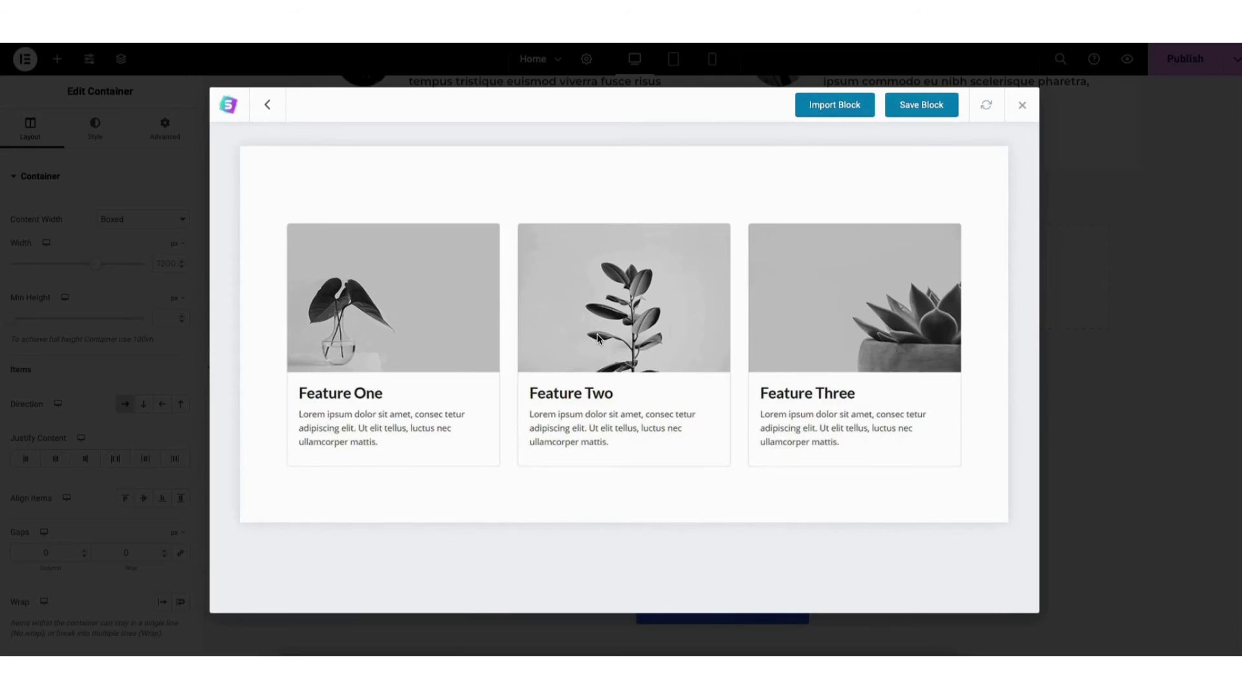
click(824, 110)
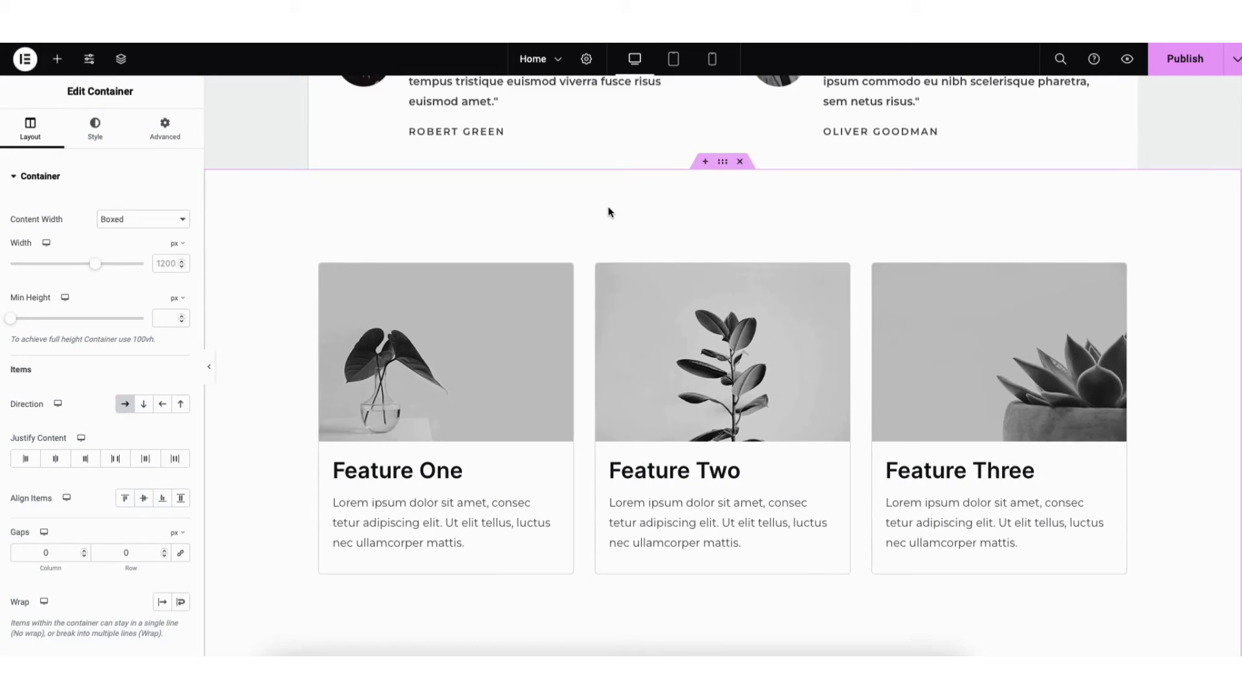
Try a light pink background color on the three-feature section, and set it back to white (#FFFFFF).
right_click(250, 216)
click(289, 235)
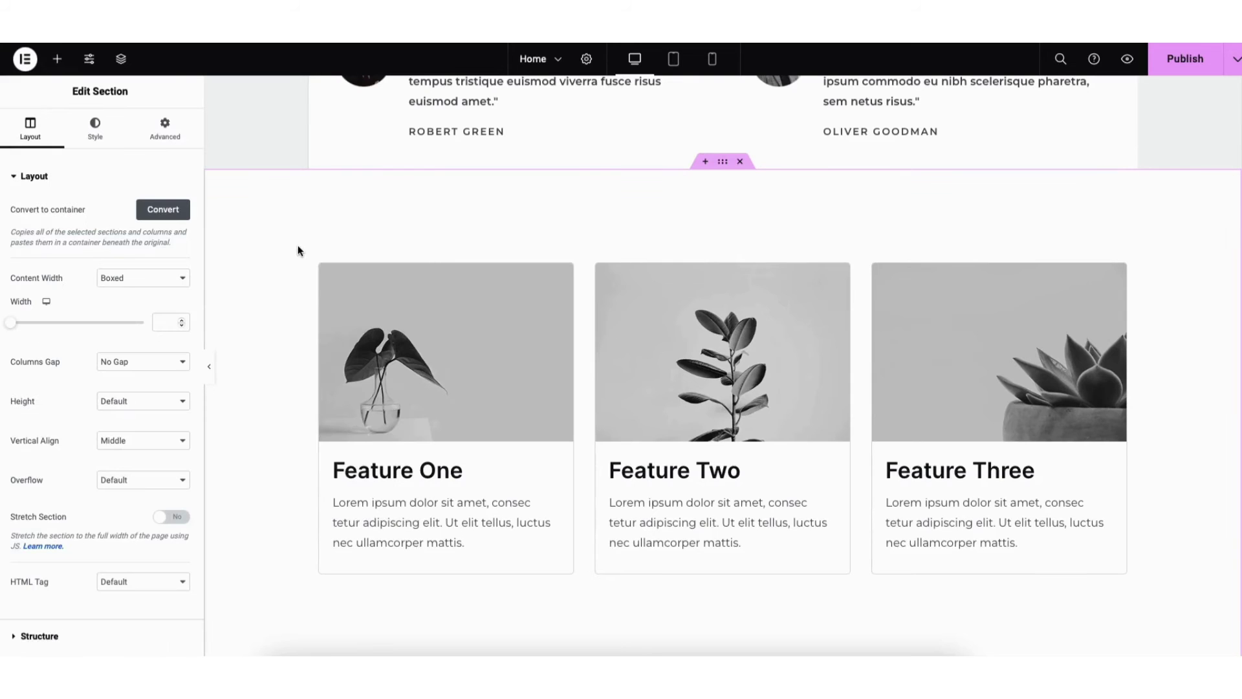
click(94, 132)
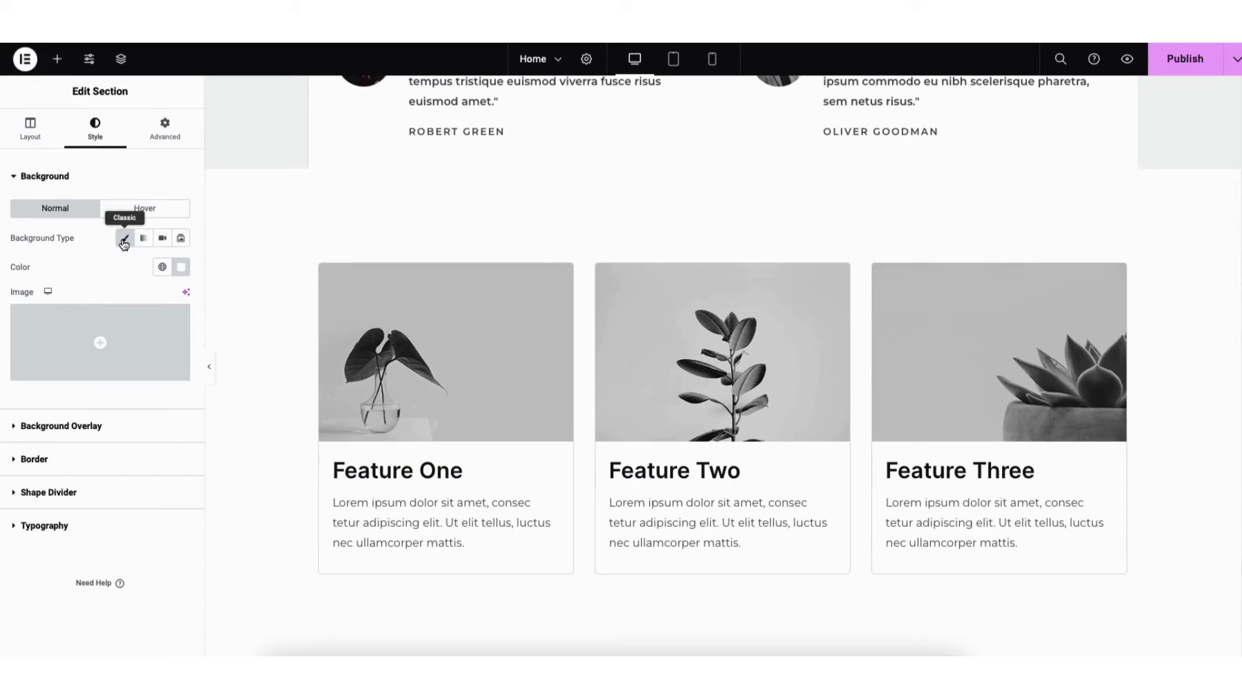
click(182, 266)
mouse_move(149, 389)
mouse_down()
mouse_move(241, 337)
mouse_move(88, 319)
mouse_up()
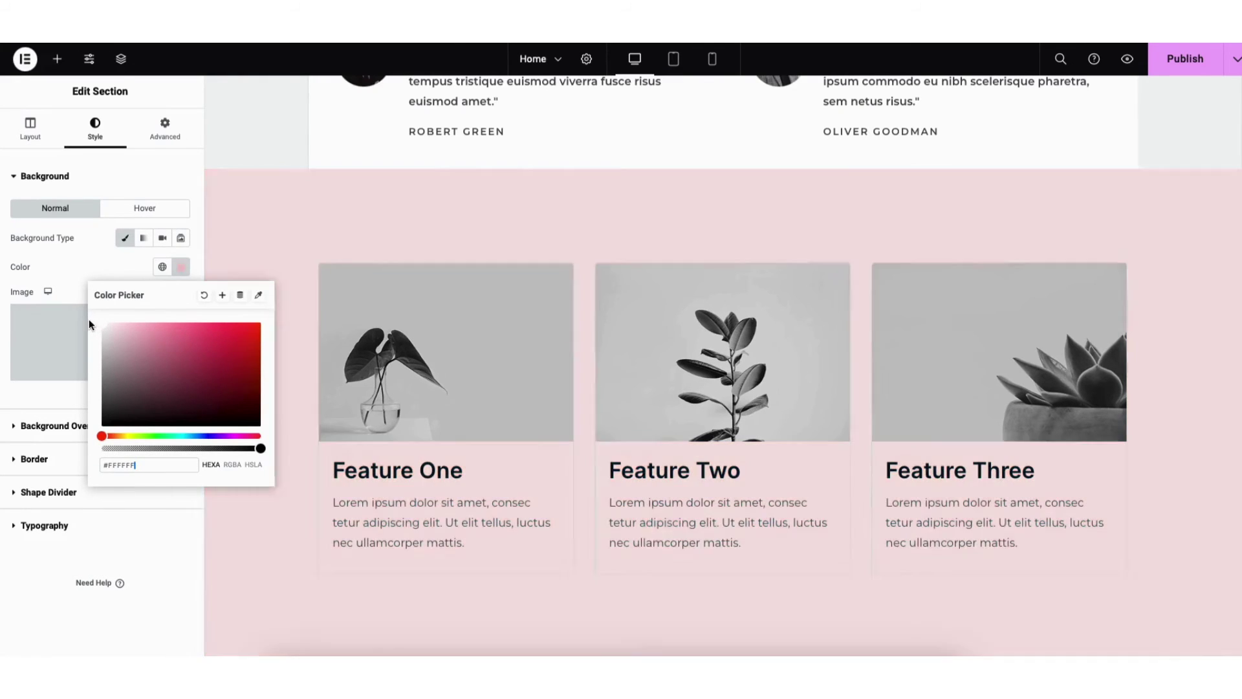
click(71, 305)
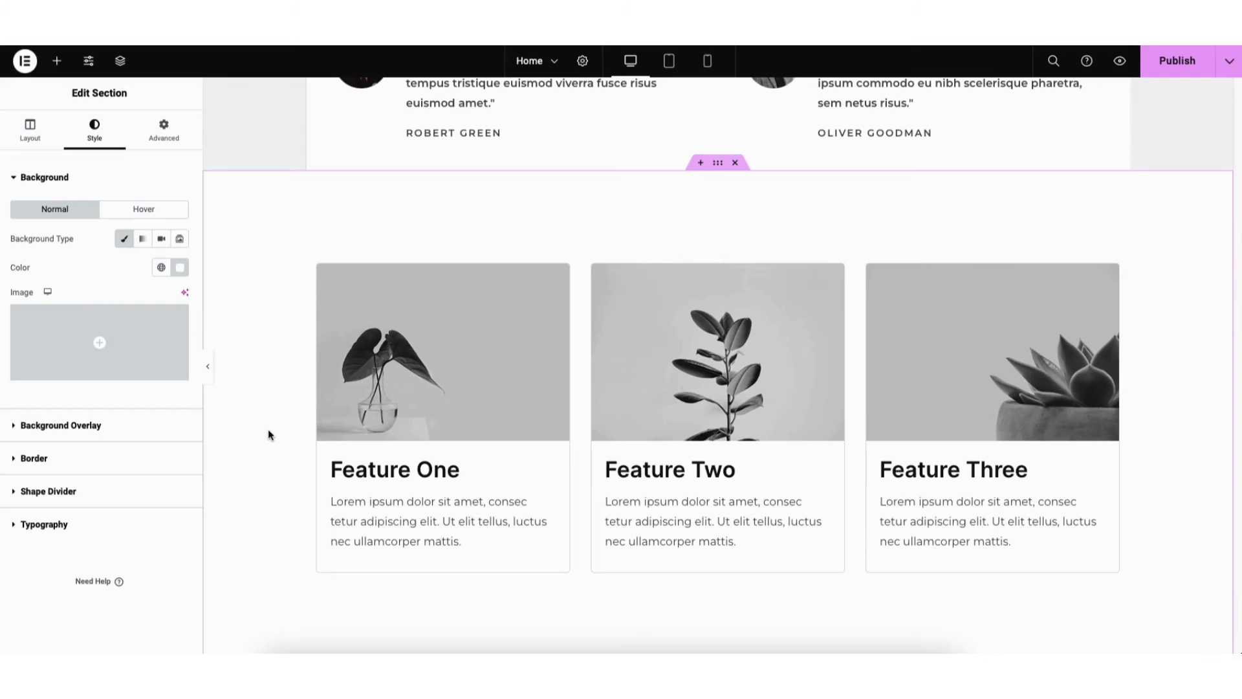
Save the homepage as a draft and open its preview.
click(1229, 65)
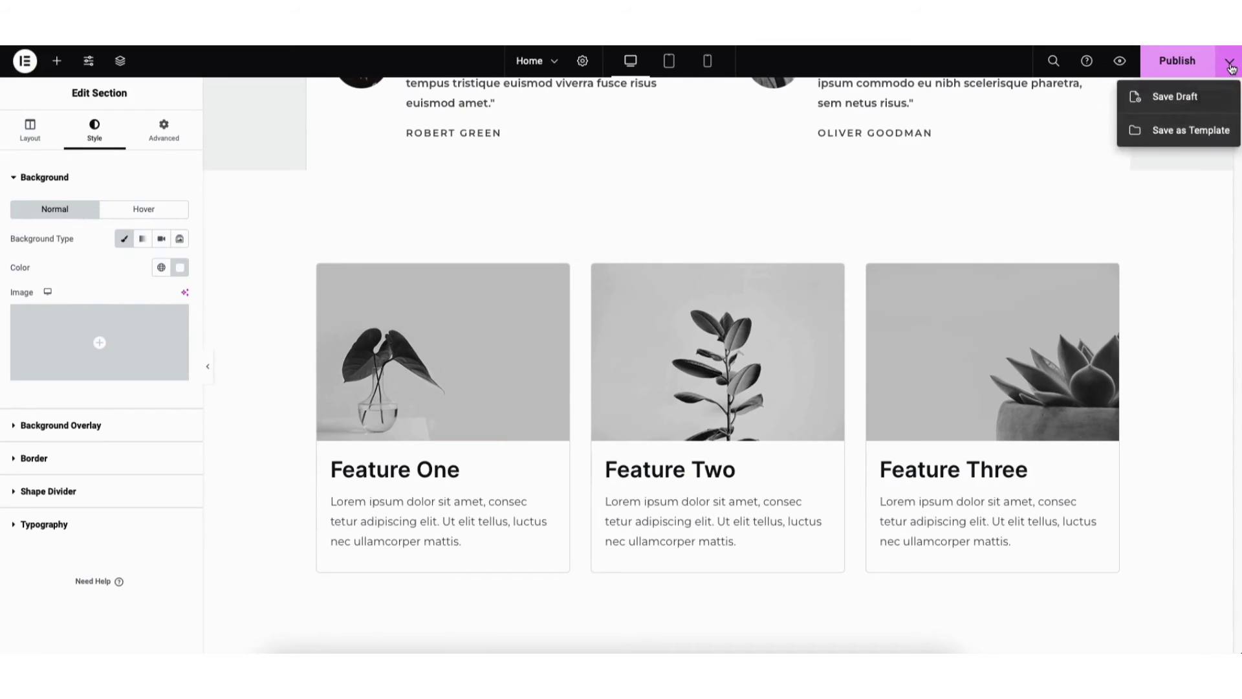
click(1175, 99)
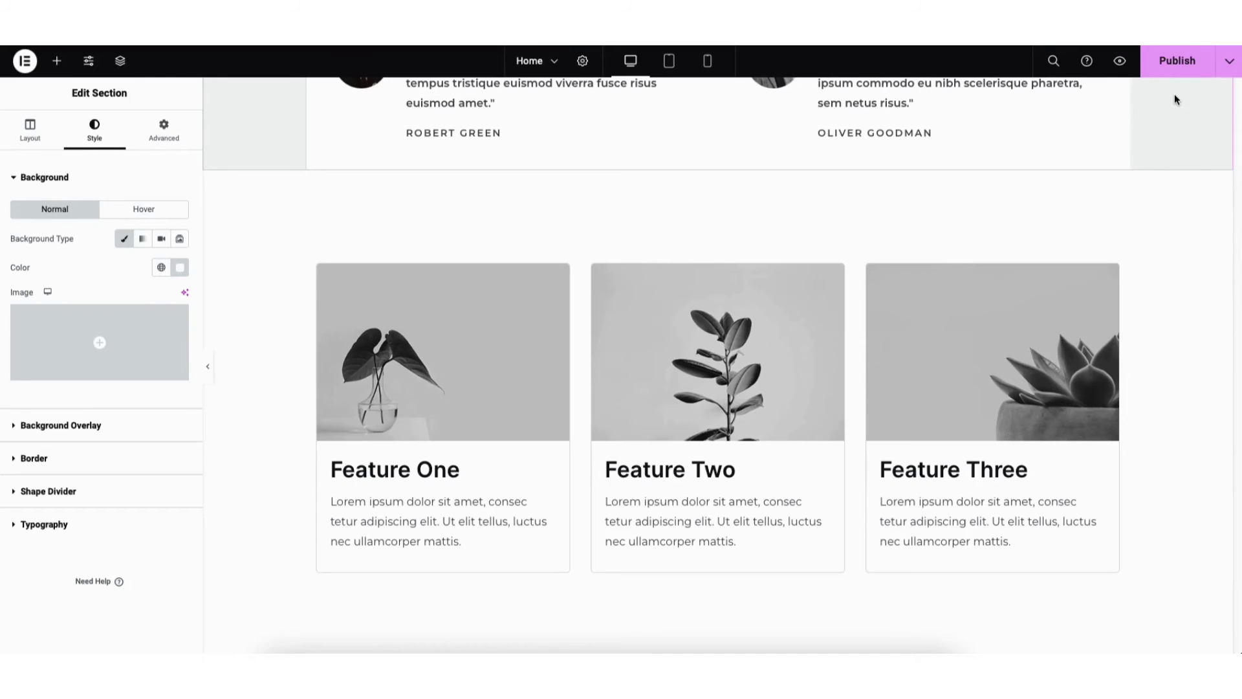
click(1120, 65)
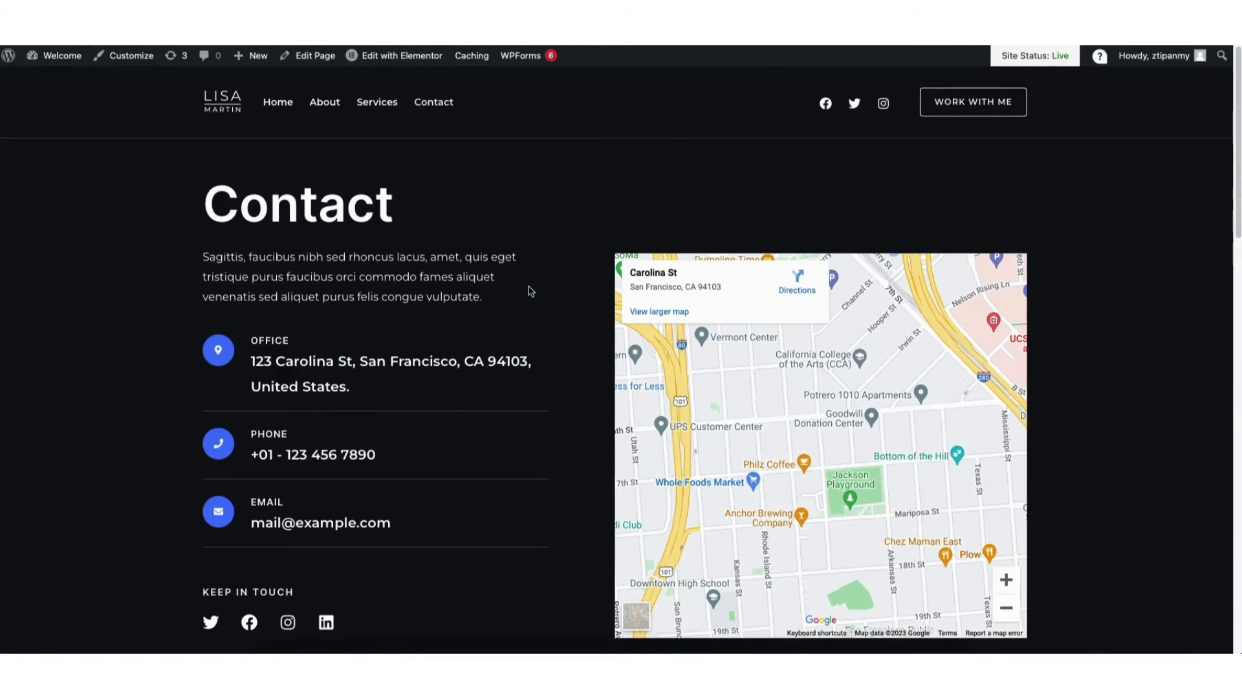
Open the site's Contact page for editing in Elementor and view its contact form section.
mouse_move(424, 64)
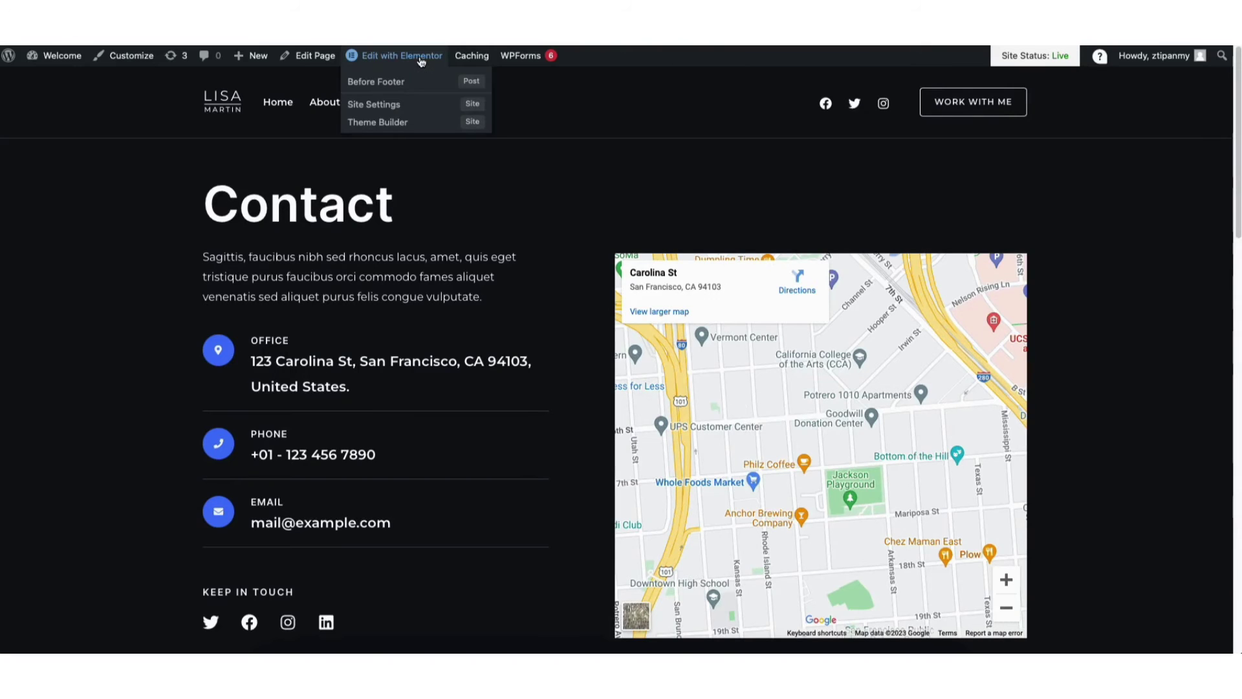
click(422, 60)
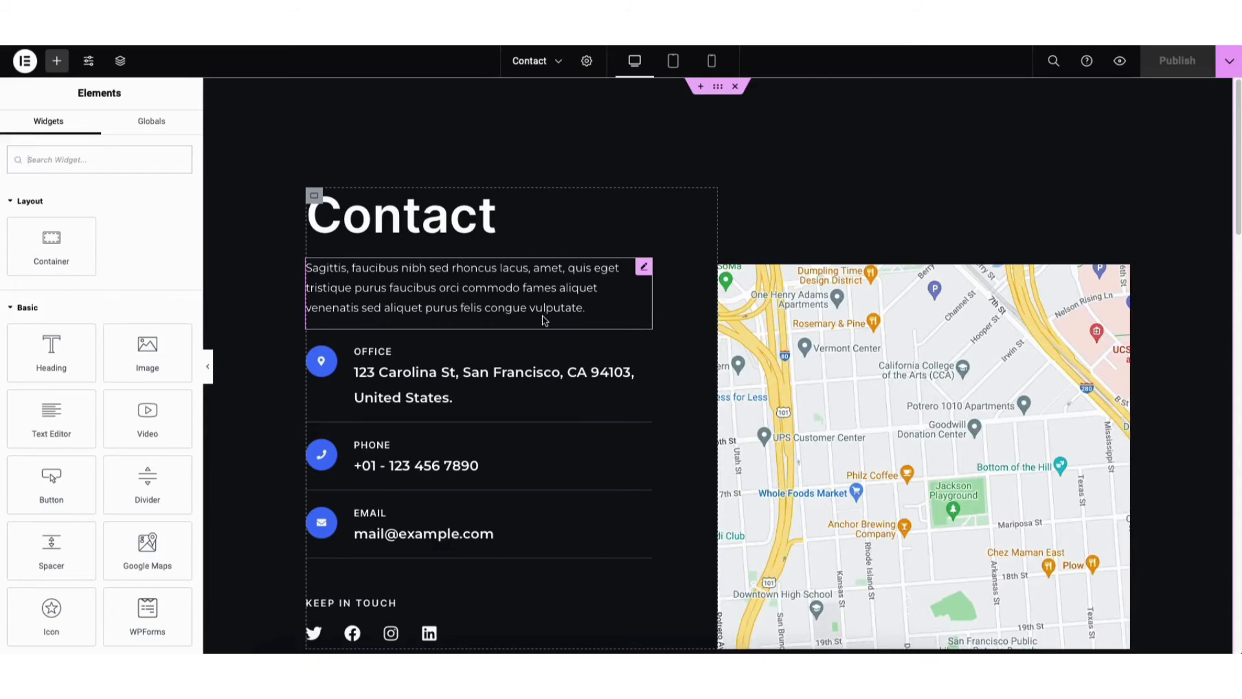
drag(1239, 97, 1224, 275)
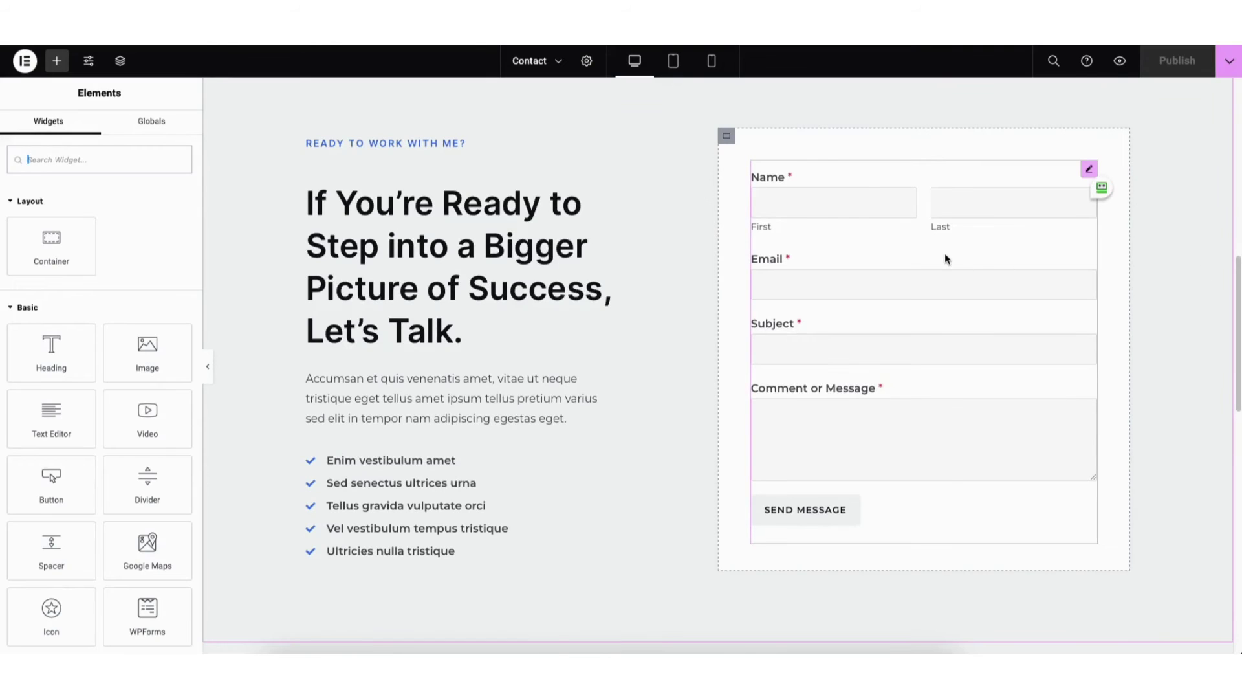
Open the Contact page's form for editing in the form builder and add a Single Line Text field between the name and email fields.
click(1090, 171)
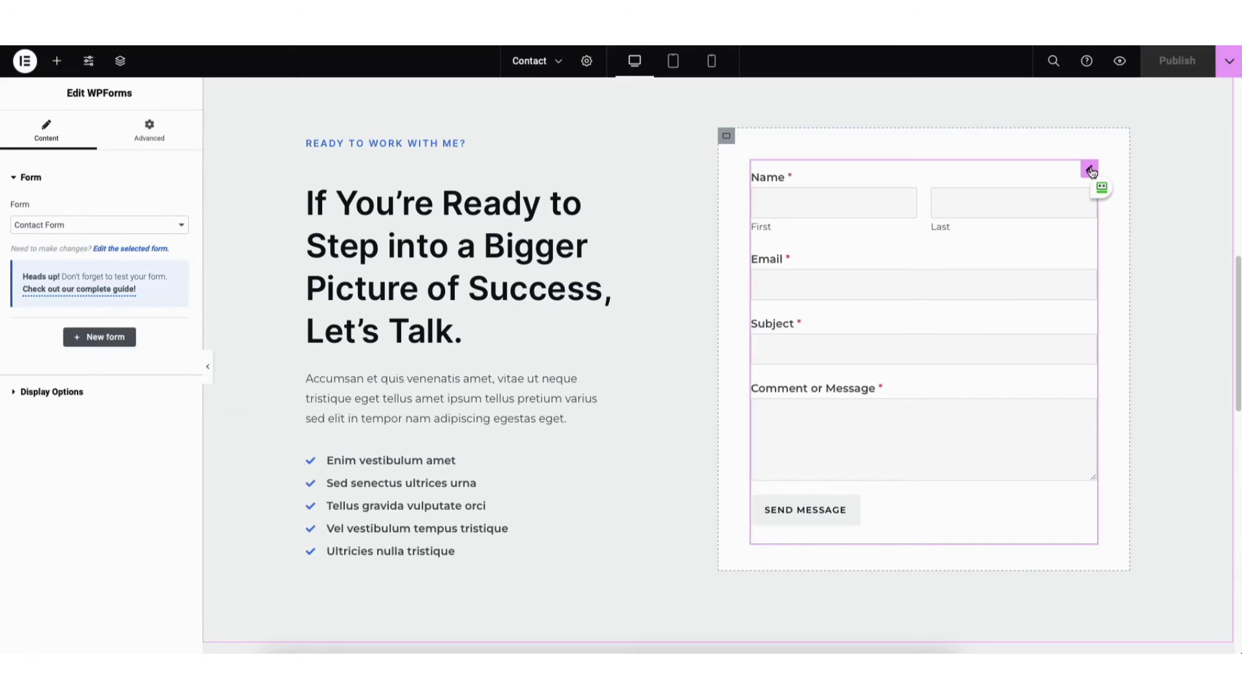
click(130, 250)
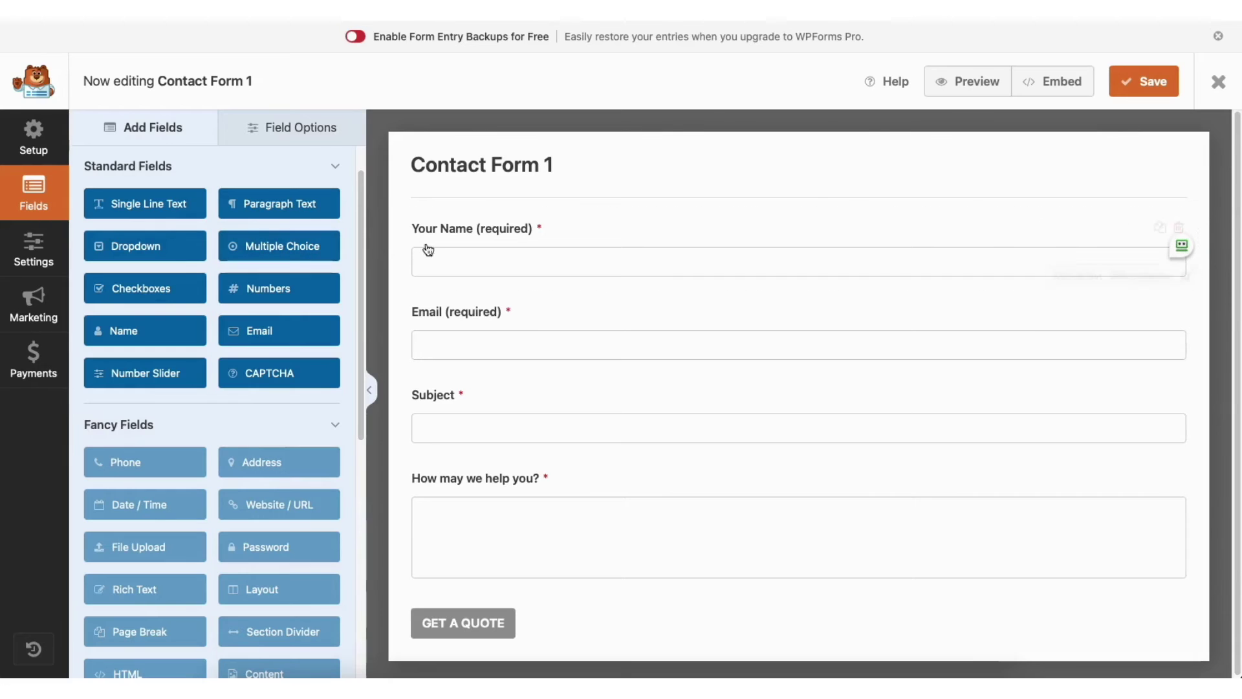
mouse_move(460, 227)
mouse_down()
mouse_move(463, 313)
mouse_move(466, 233)
mouse_up()
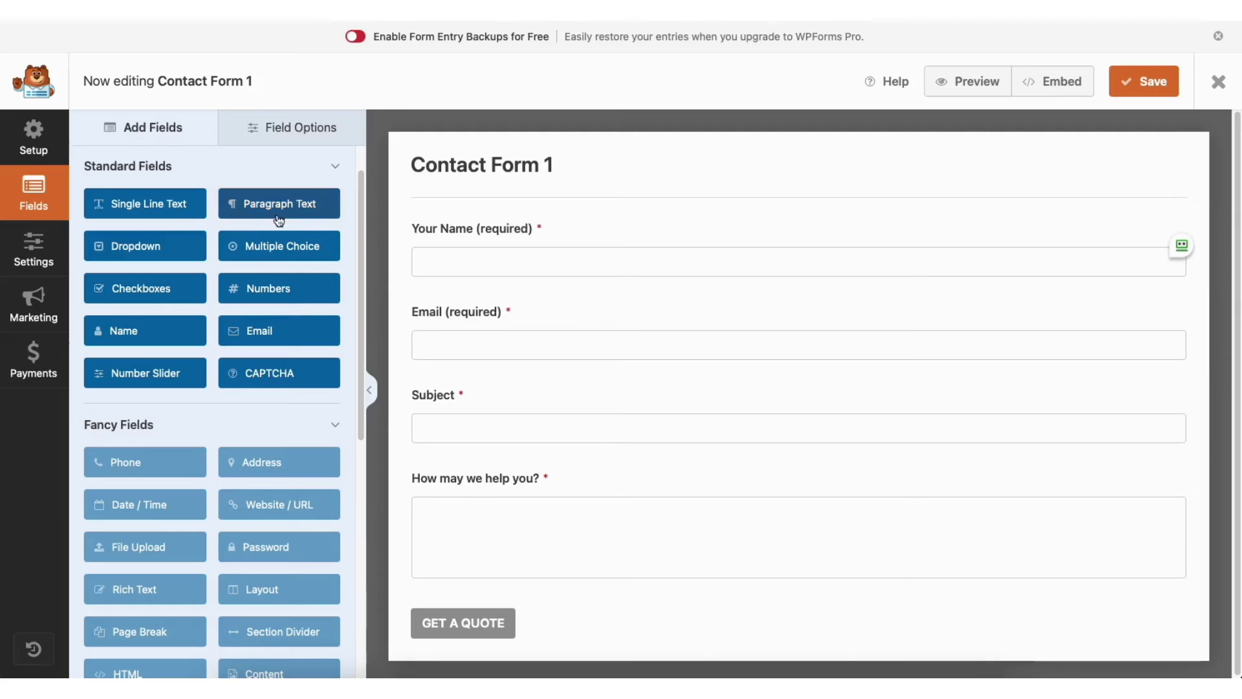
drag(165, 205, 483, 302)
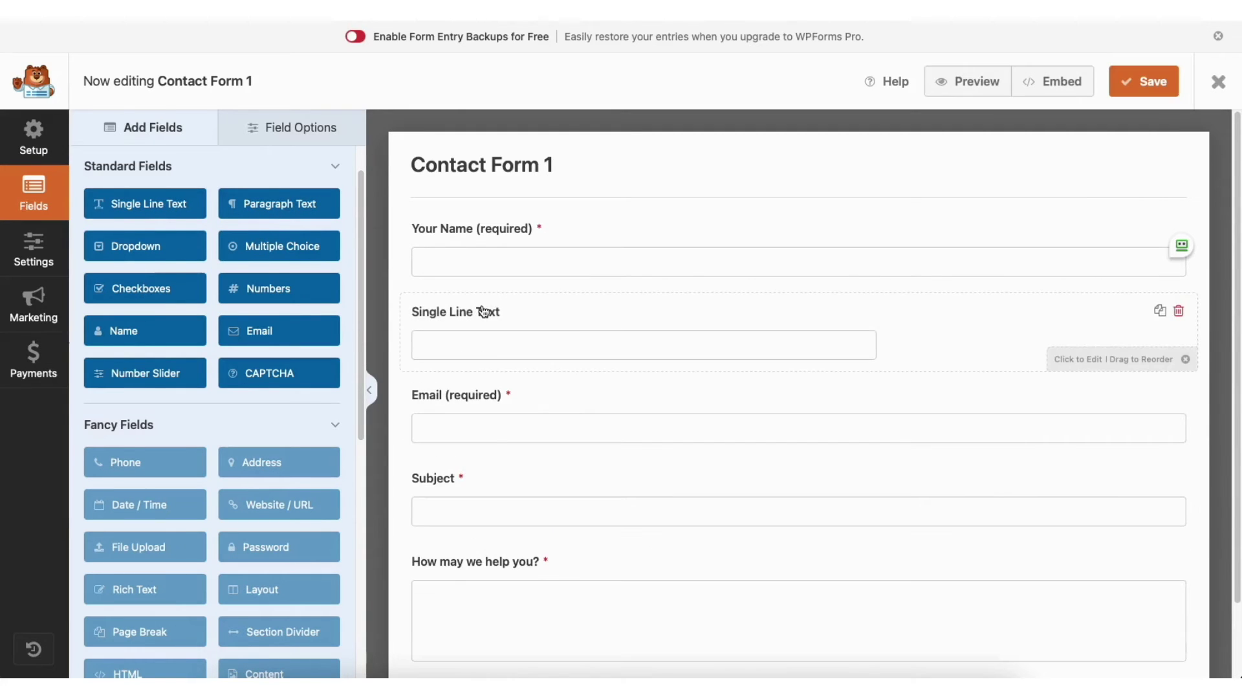
Examine the Your Name field's general and advanced options, including its label, Required toggle and field size choices.
click(287, 128)
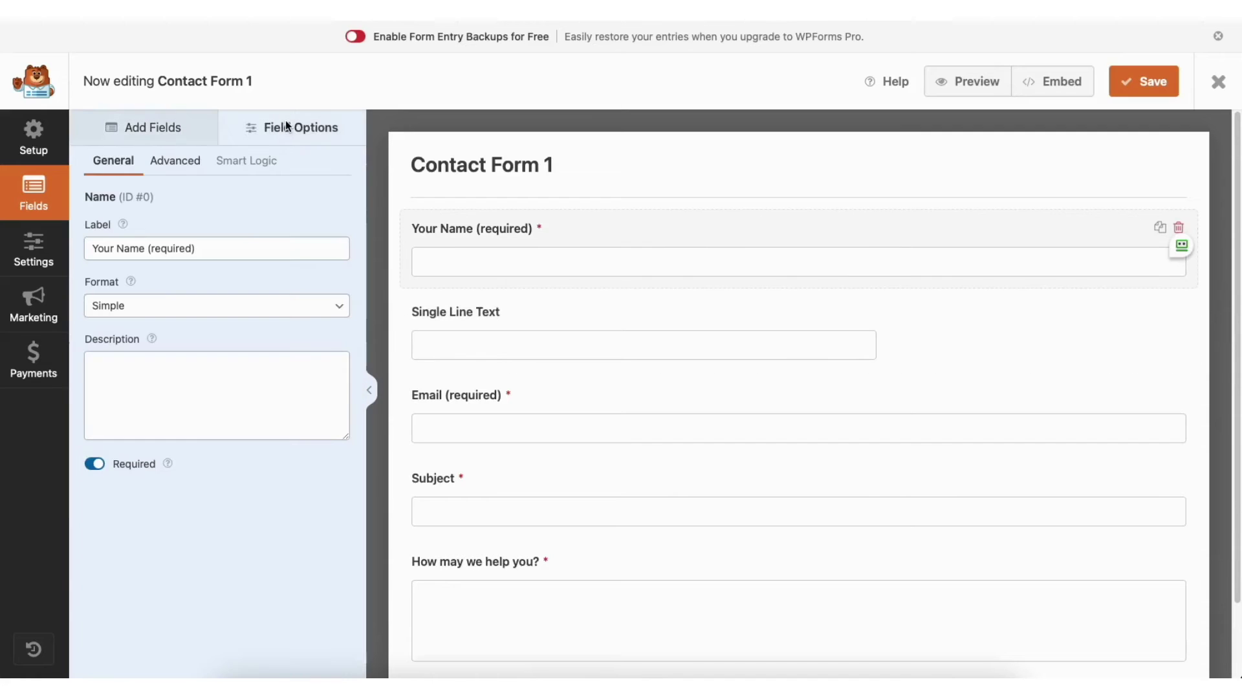
click(193, 249)
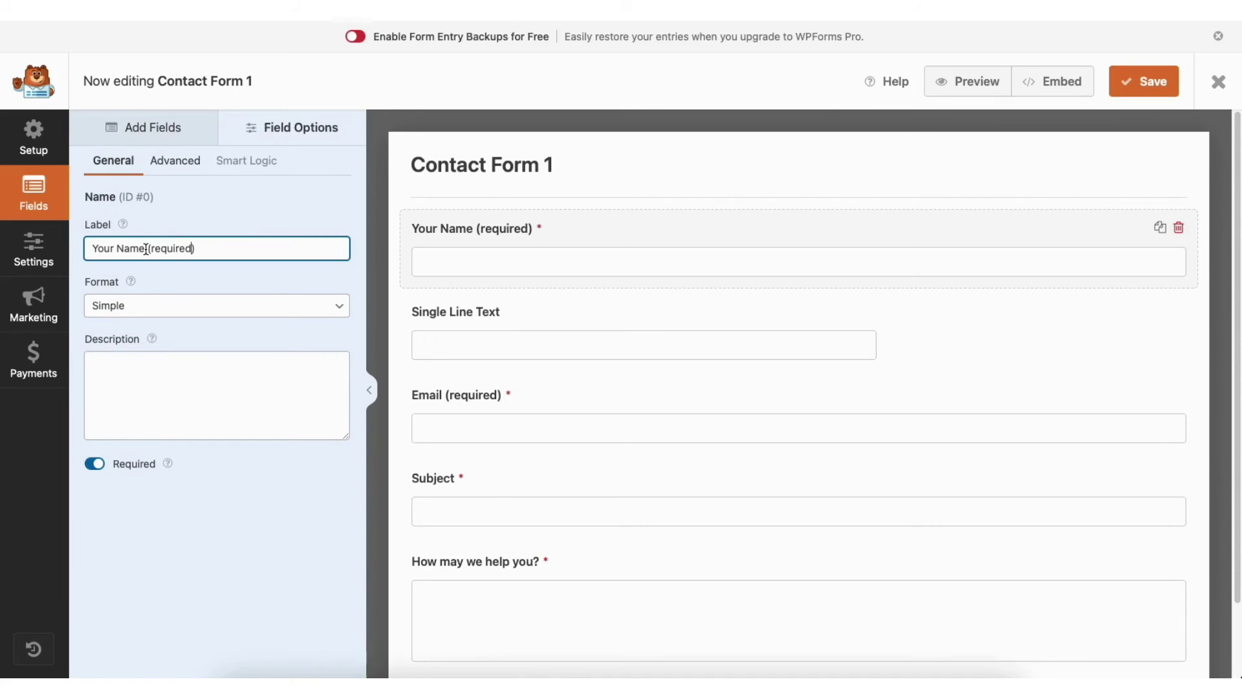
click(96, 463)
click(97, 465)
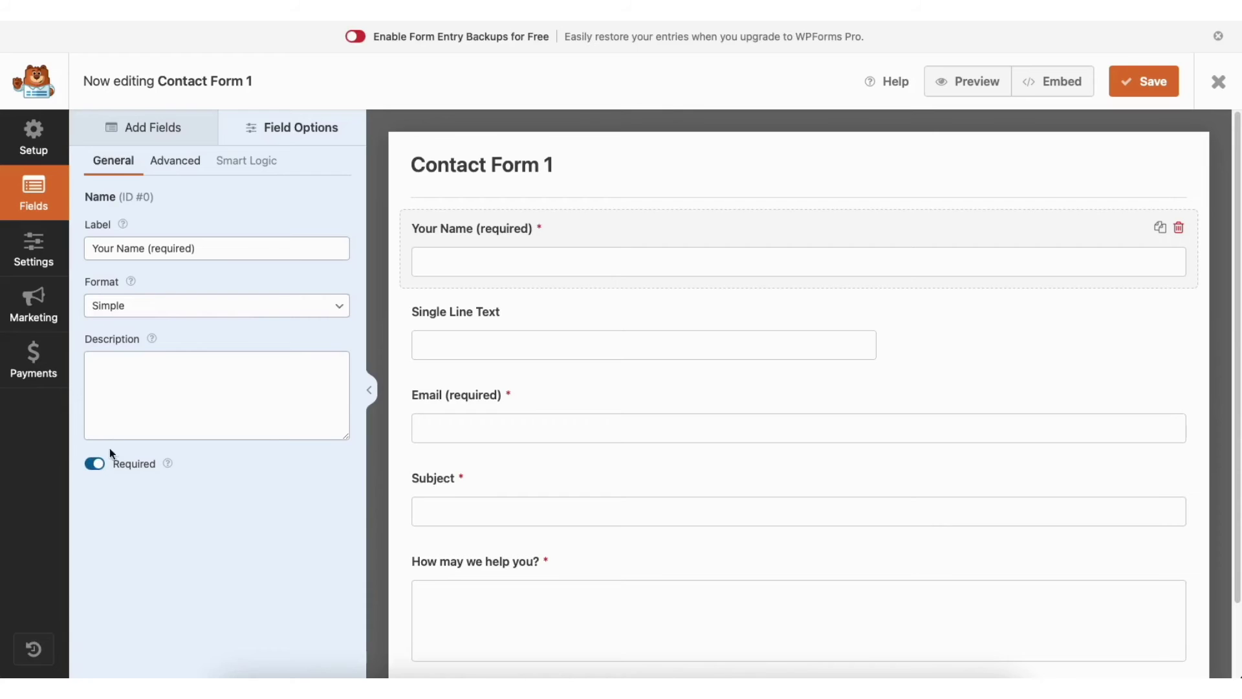
click(192, 165)
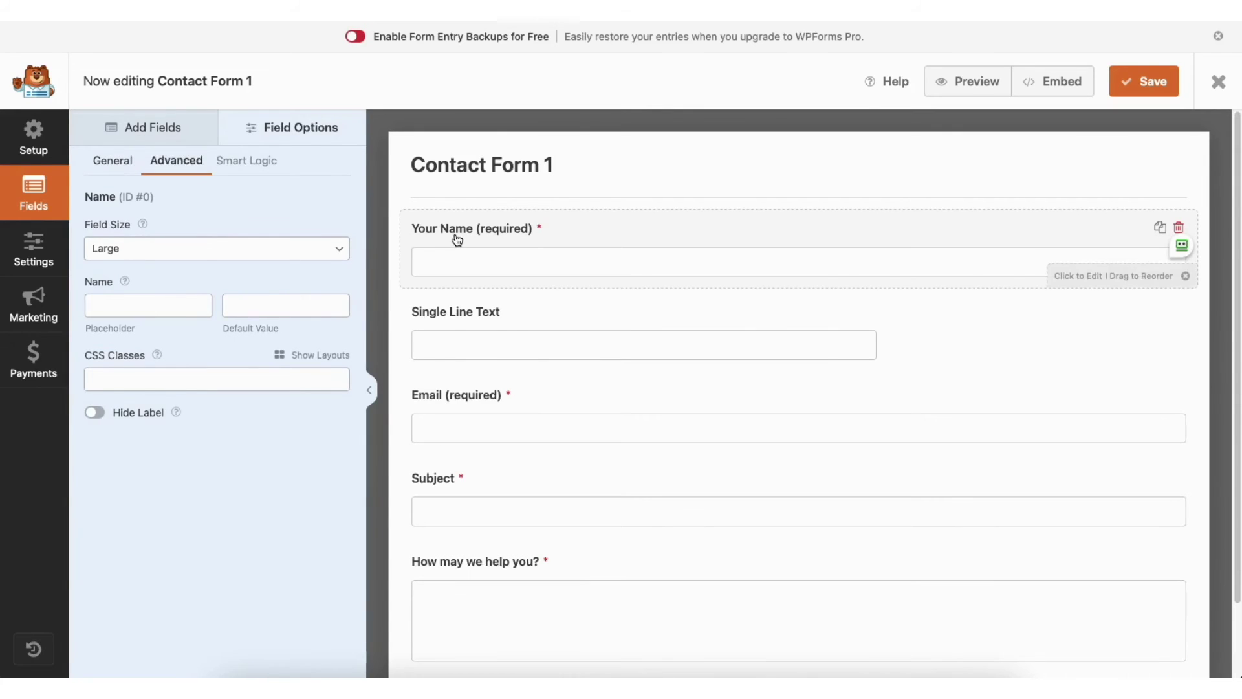
click(173, 251)
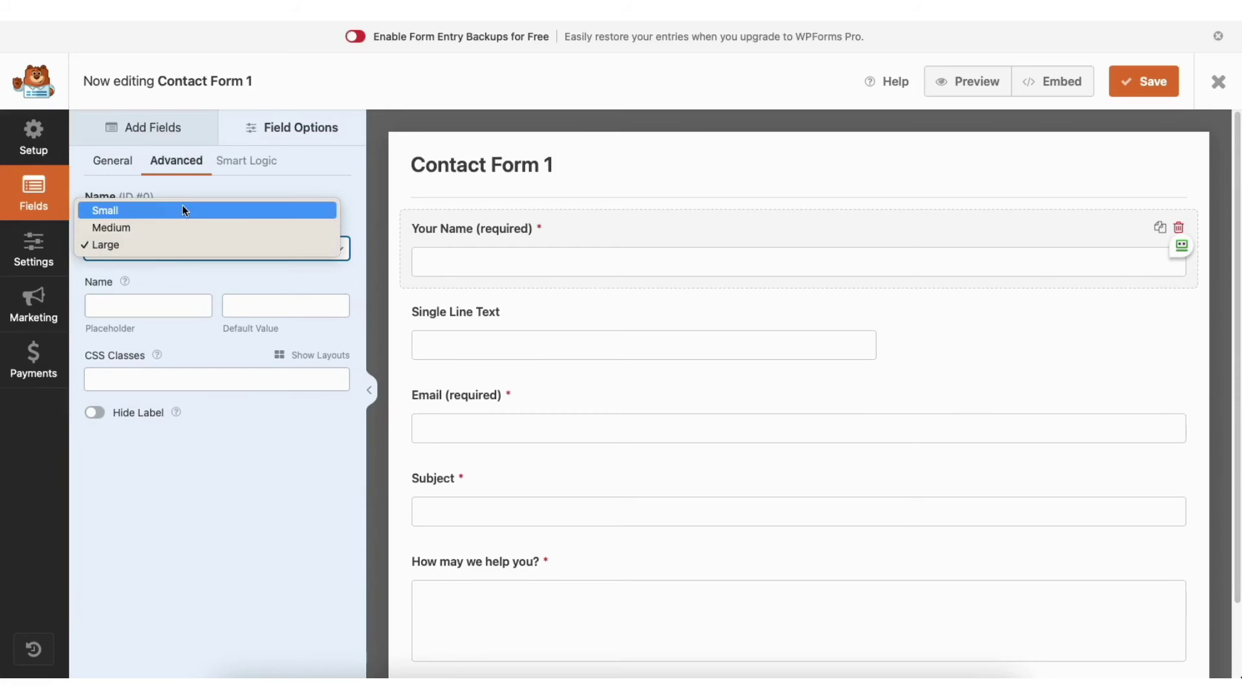
click(169, 241)
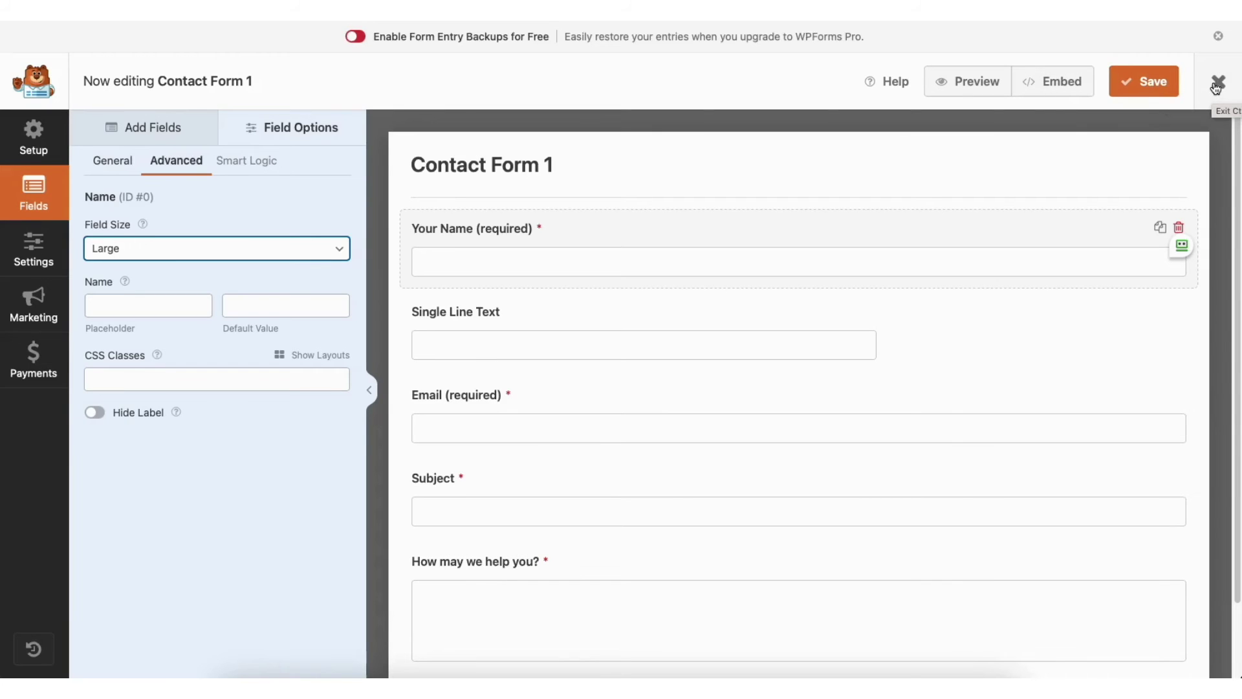
Review the form's general, spam protection, notification and confirmation settings, and close the form builder.
click(39, 248)
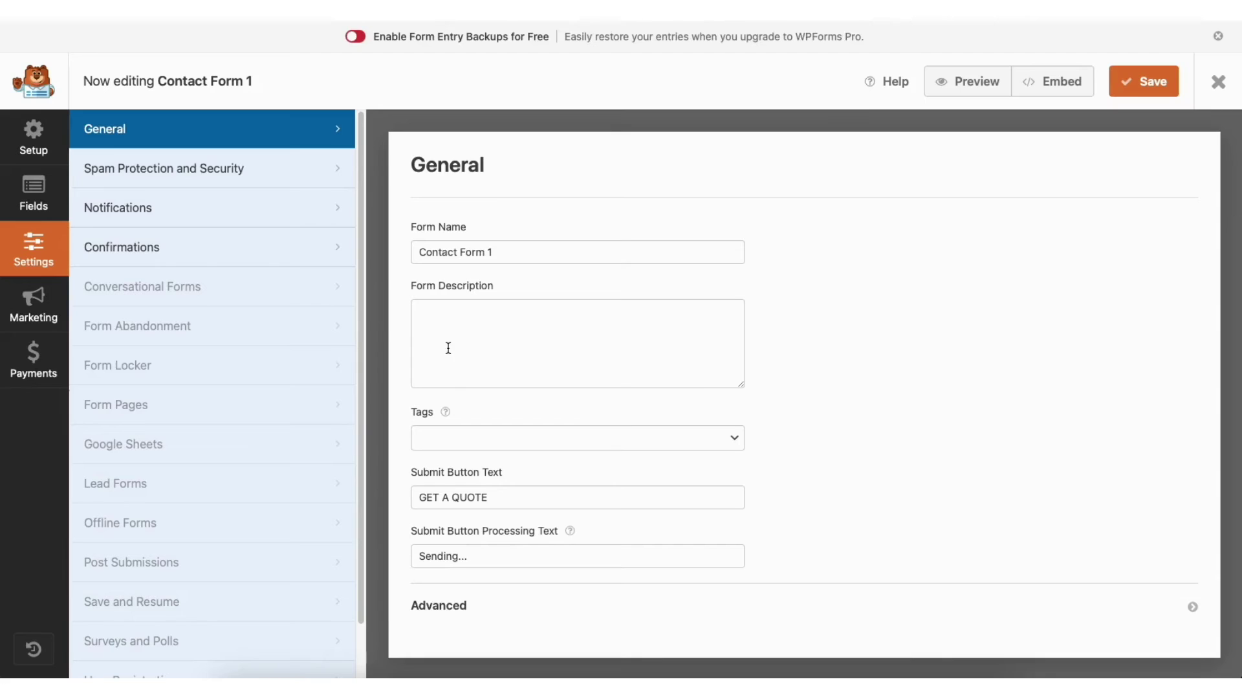
click(258, 170)
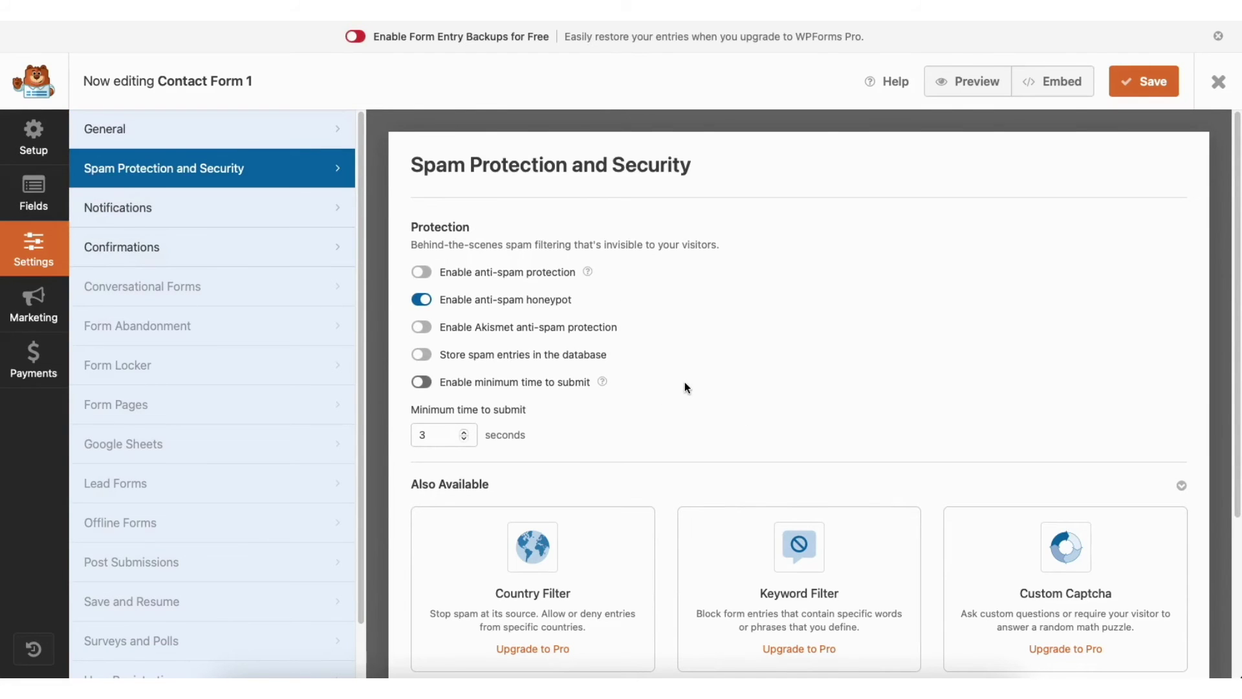
click(238, 213)
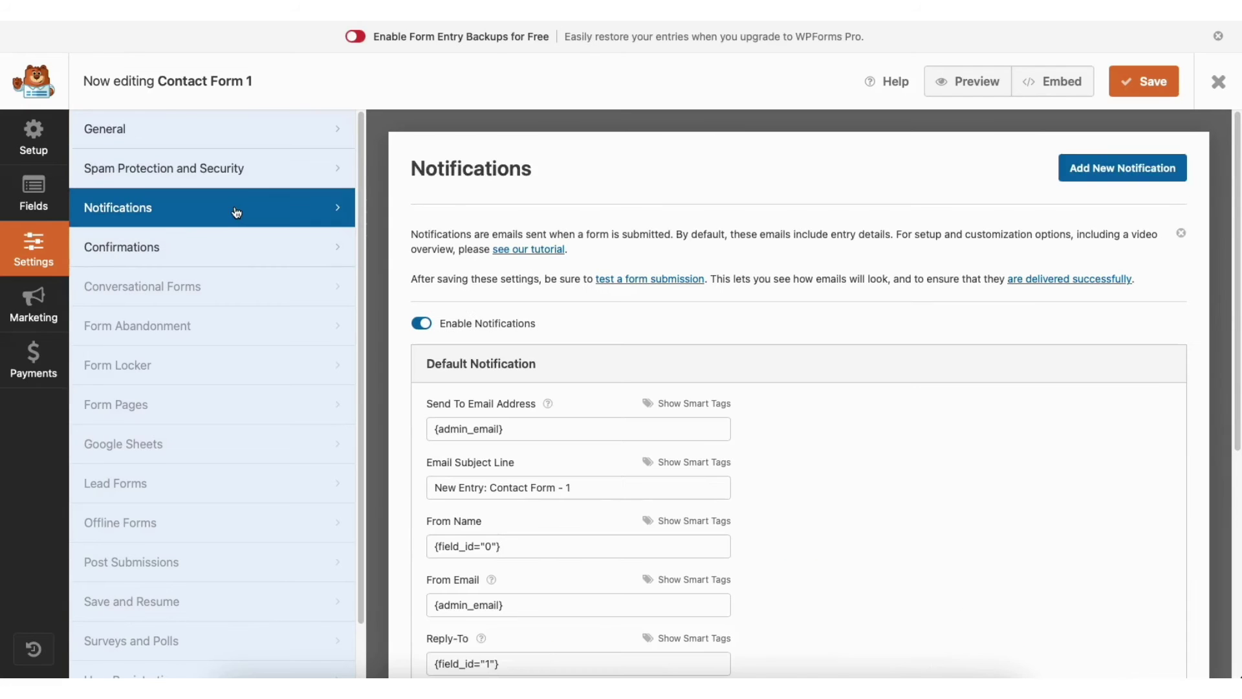
drag(1235, 216, 1235, 348)
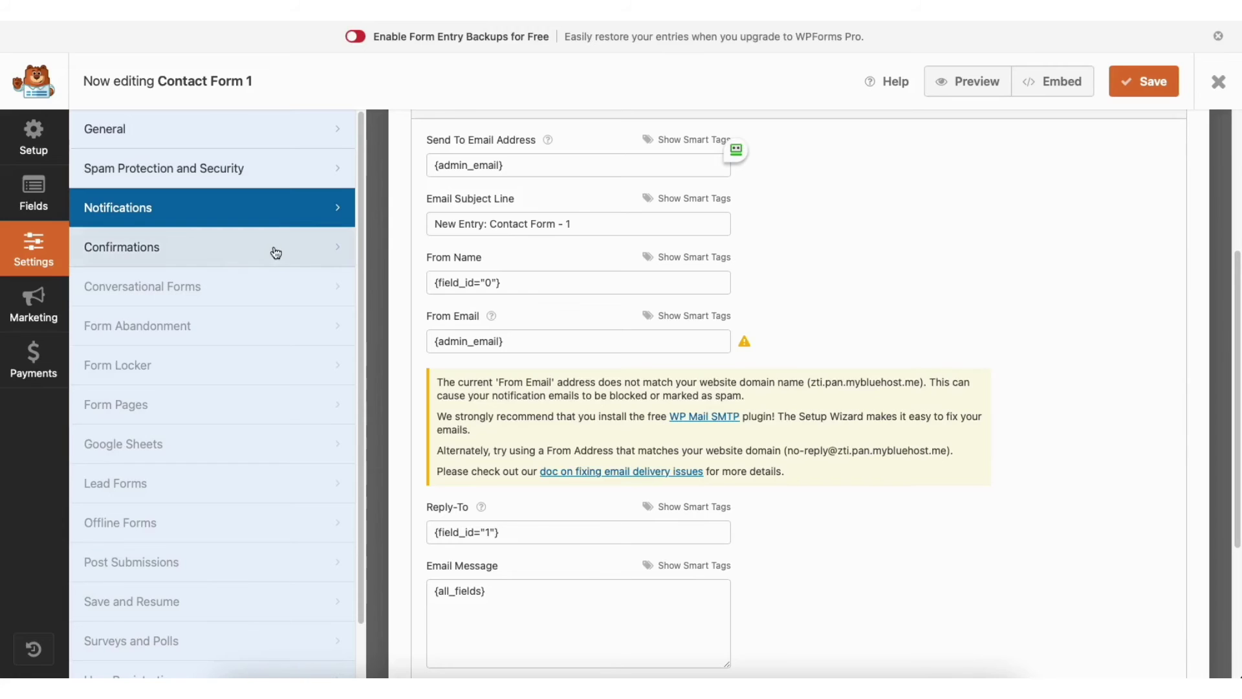
click(241, 251)
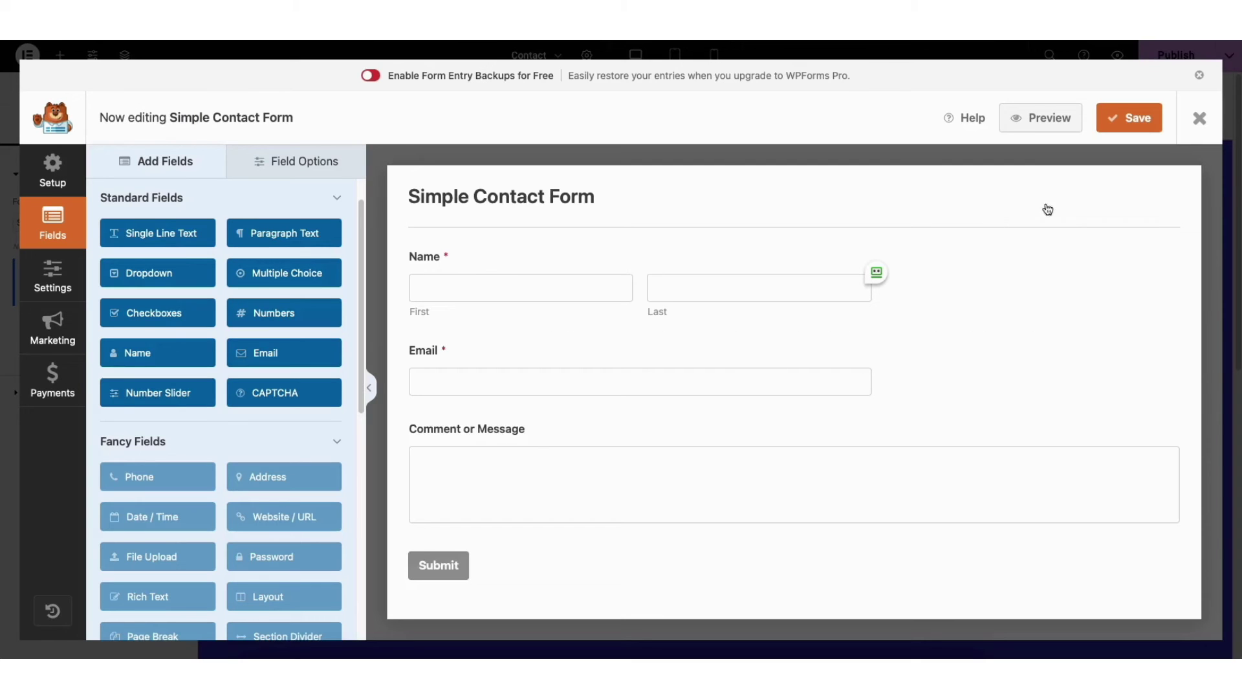
click(1199, 122)
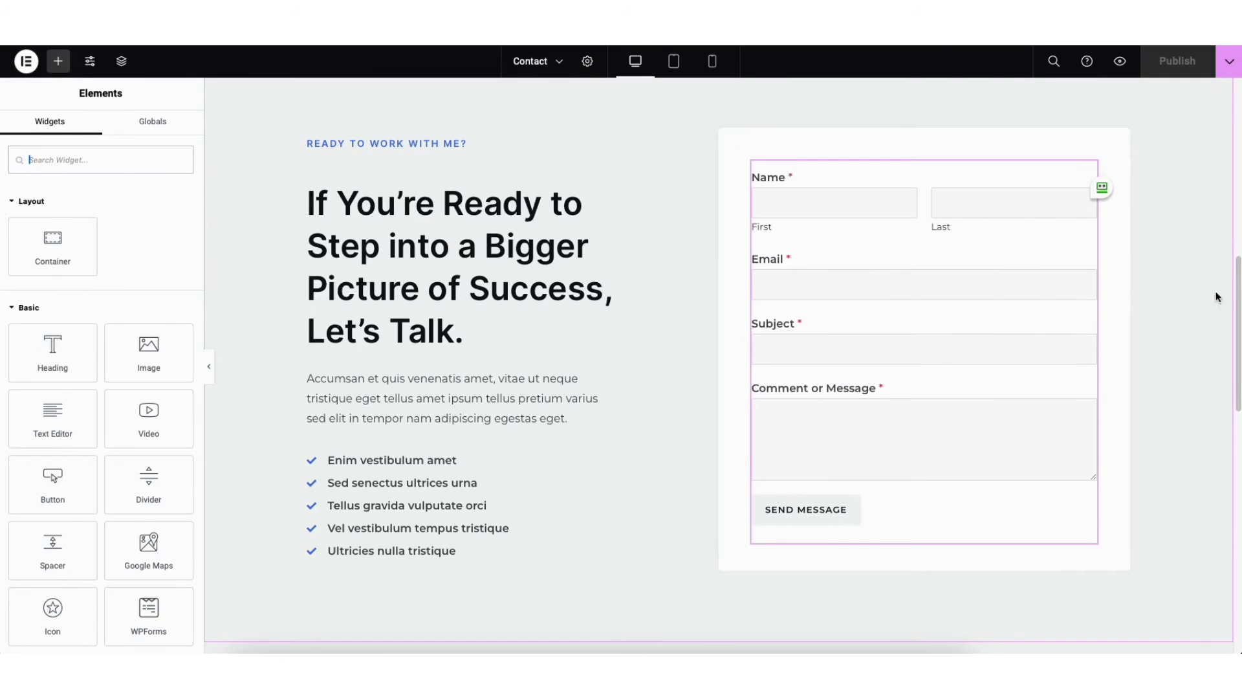
Set the Google map beside the Contact page's address details to zoom 14 and a height of 517 px.
drag(1238, 307, 1230, 138)
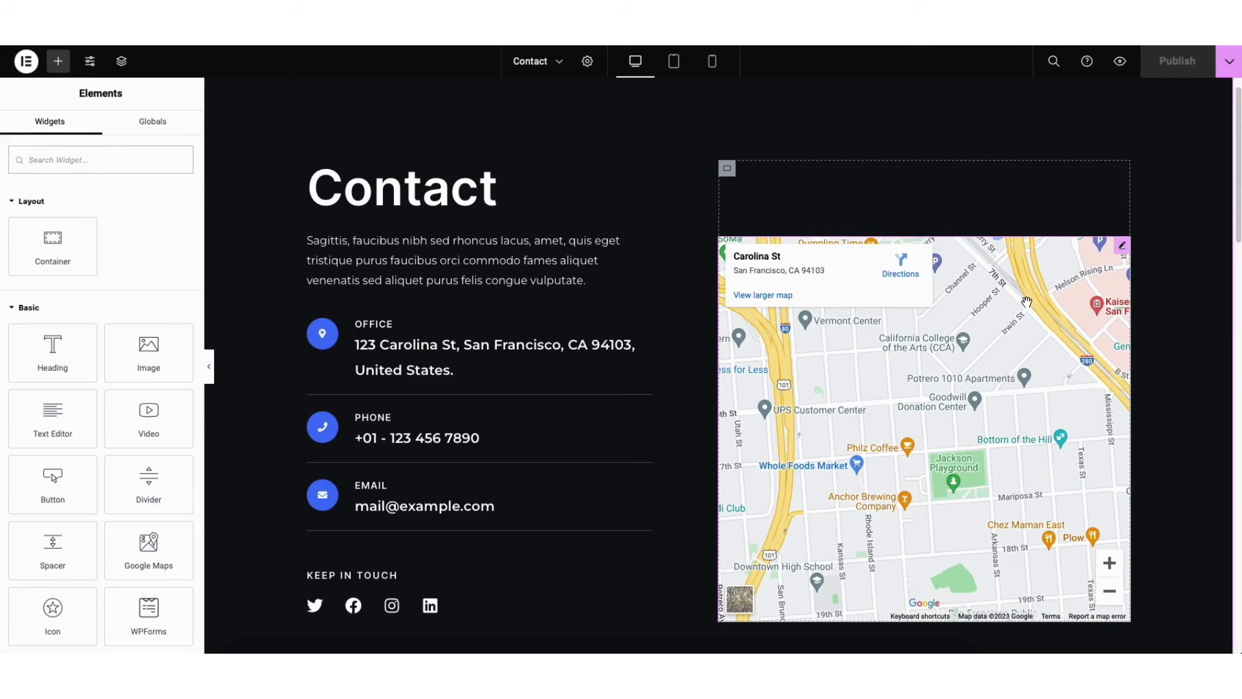
click(1122, 246)
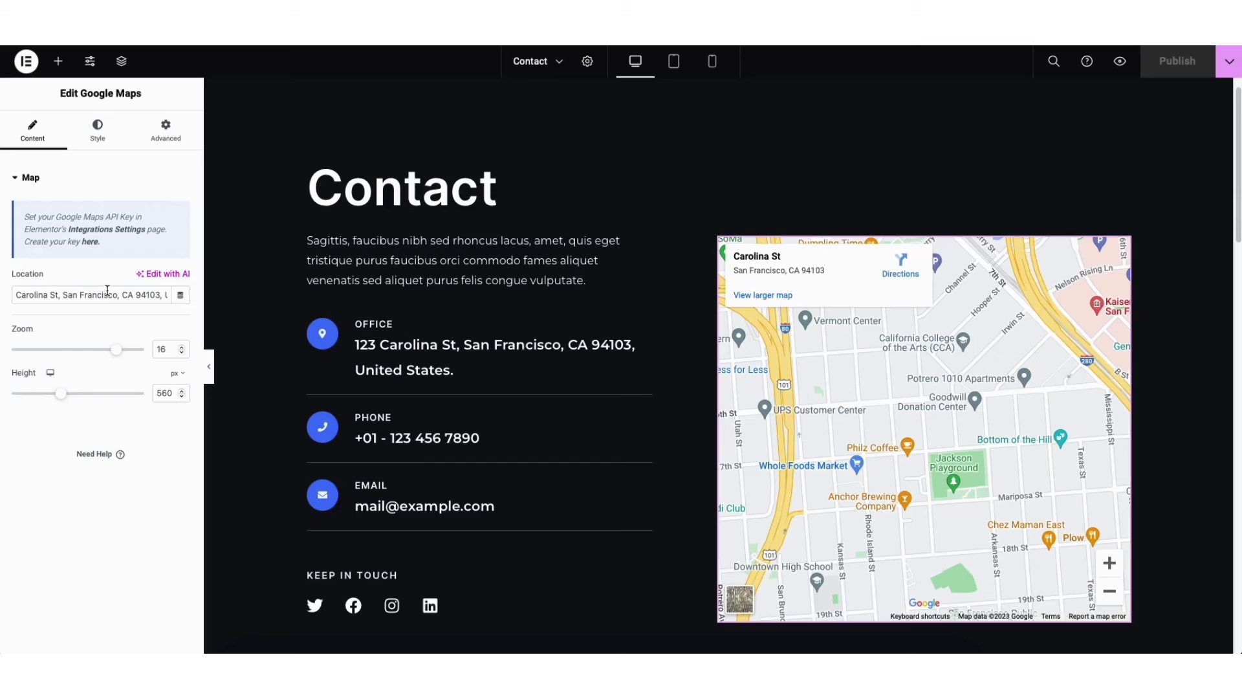
drag(119, 352, 104, 355)
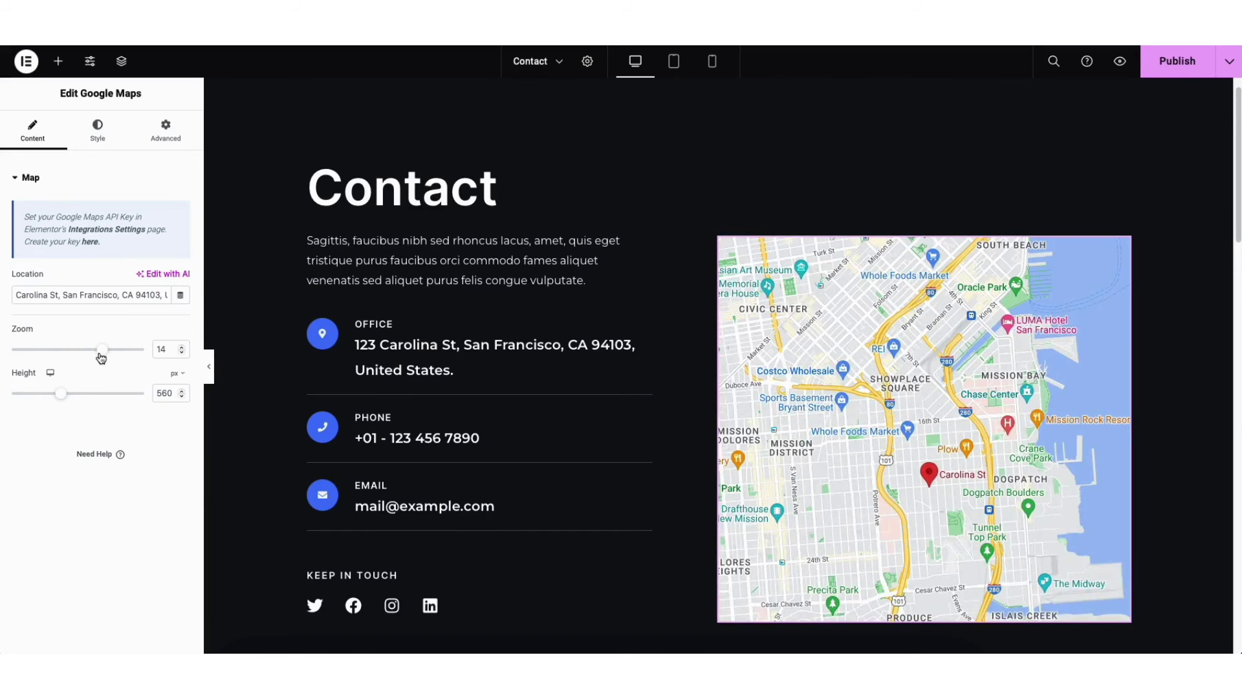
mouse_move(60, 394)
mouse_down()
mouse_move(71, 397)
mouse_move(56, 398)
mouse_up()
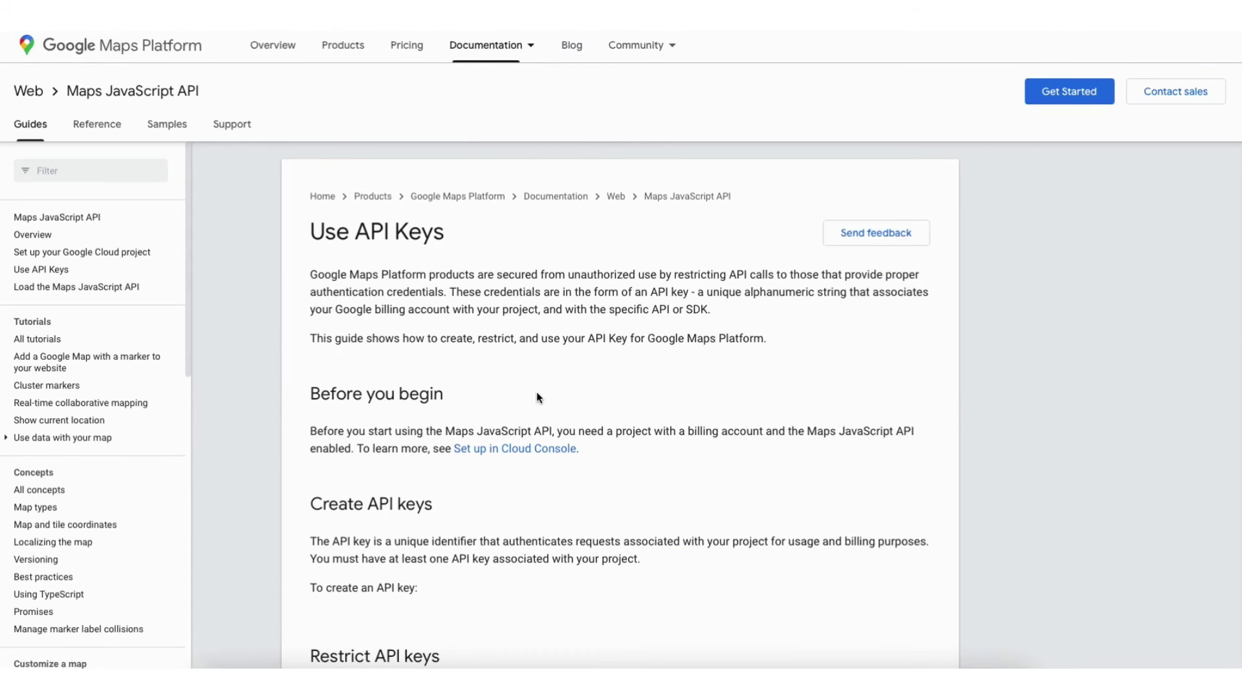
Start a Google Cloud project named Demo1 from the Maps API credentials page, and open Elementor's Integrations Settings from the map widget.
scroll(537, 394, down, 7)
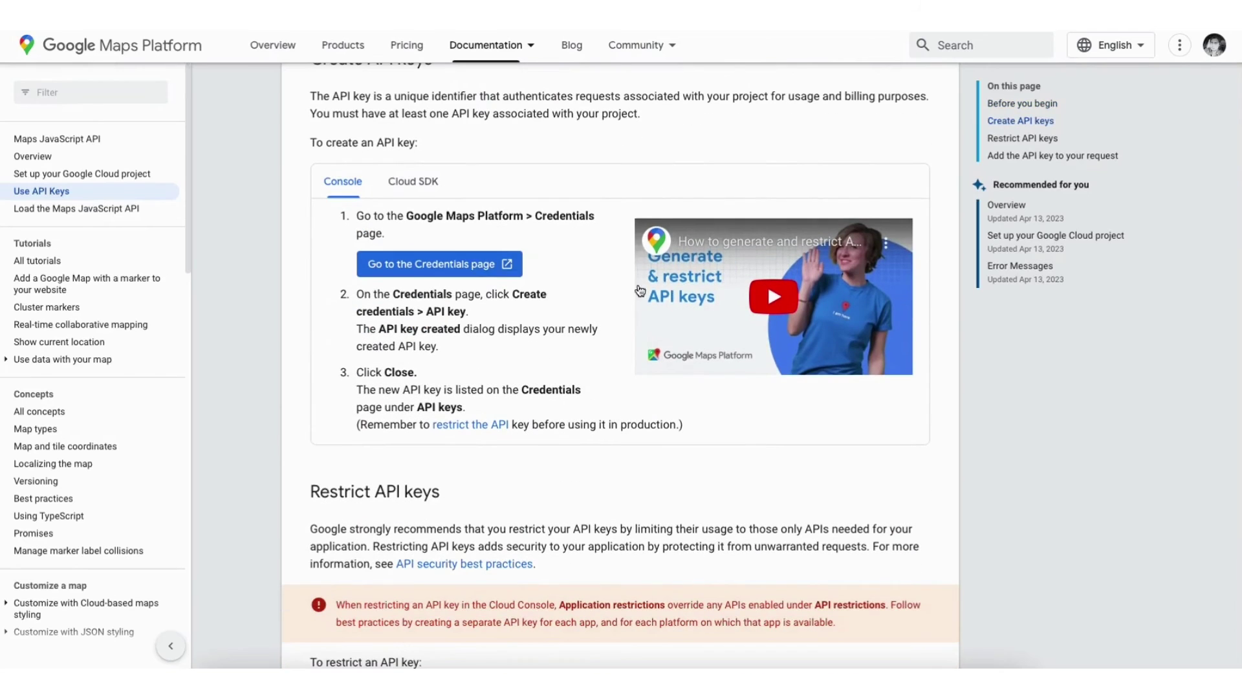
click(410, 263)
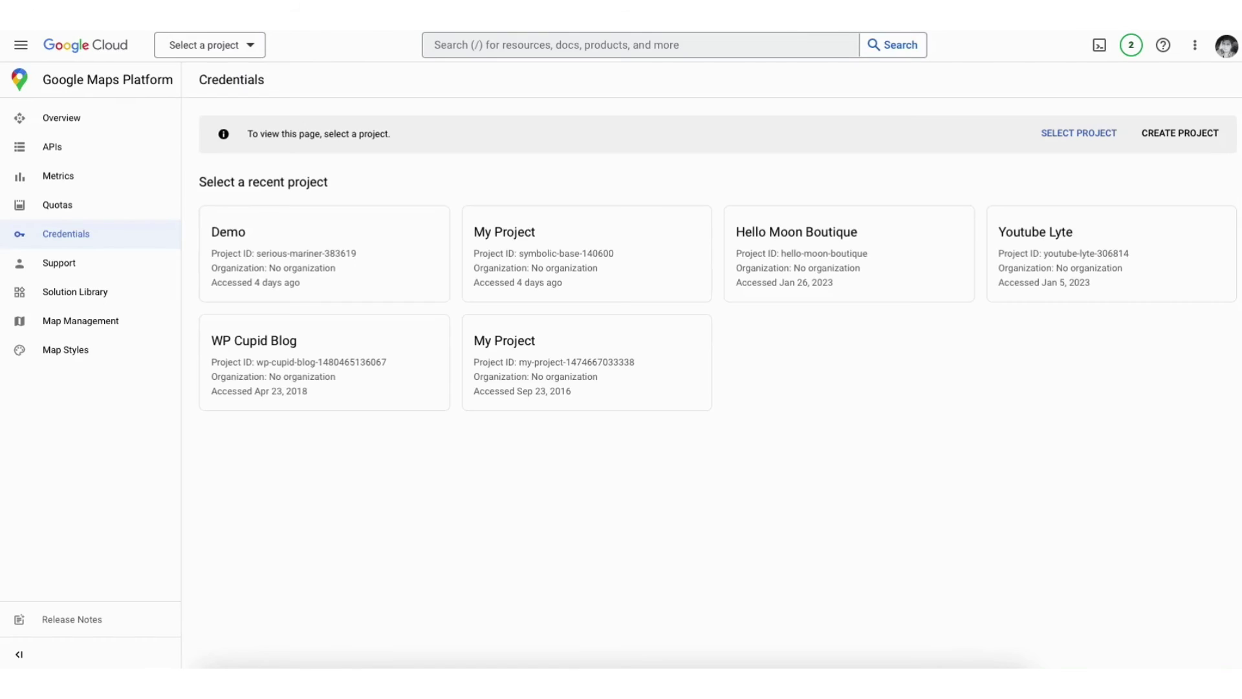
click(1180, 132)
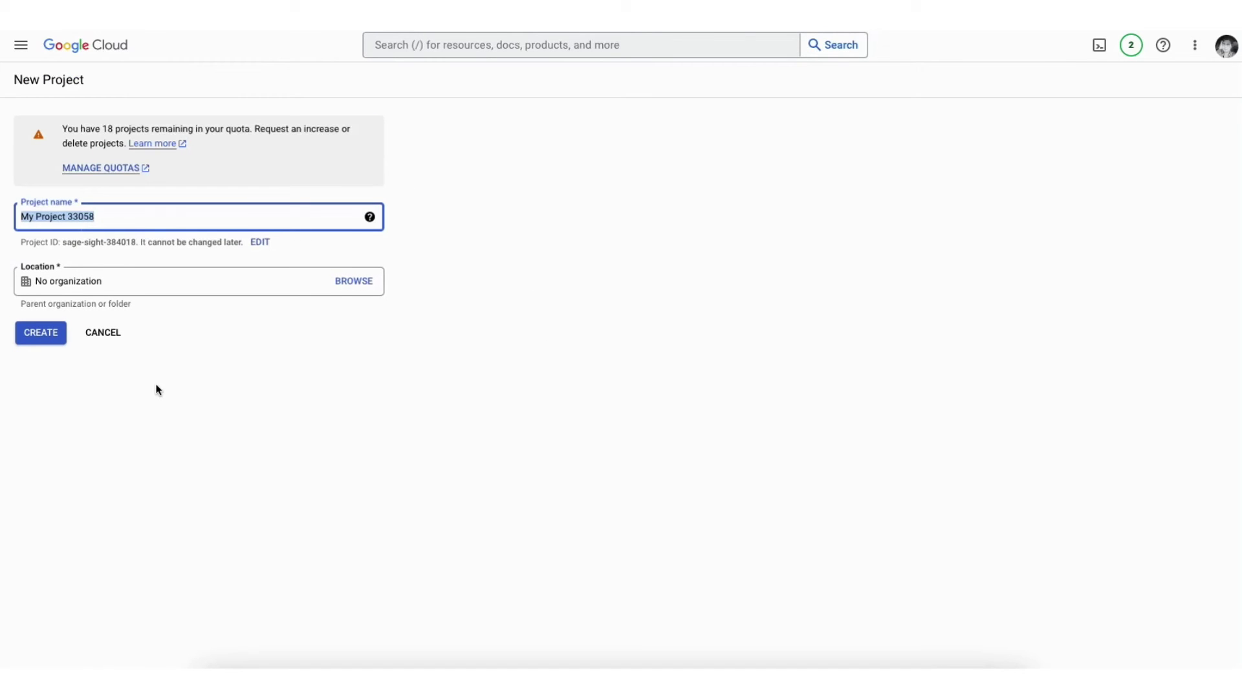
text(Demo1)
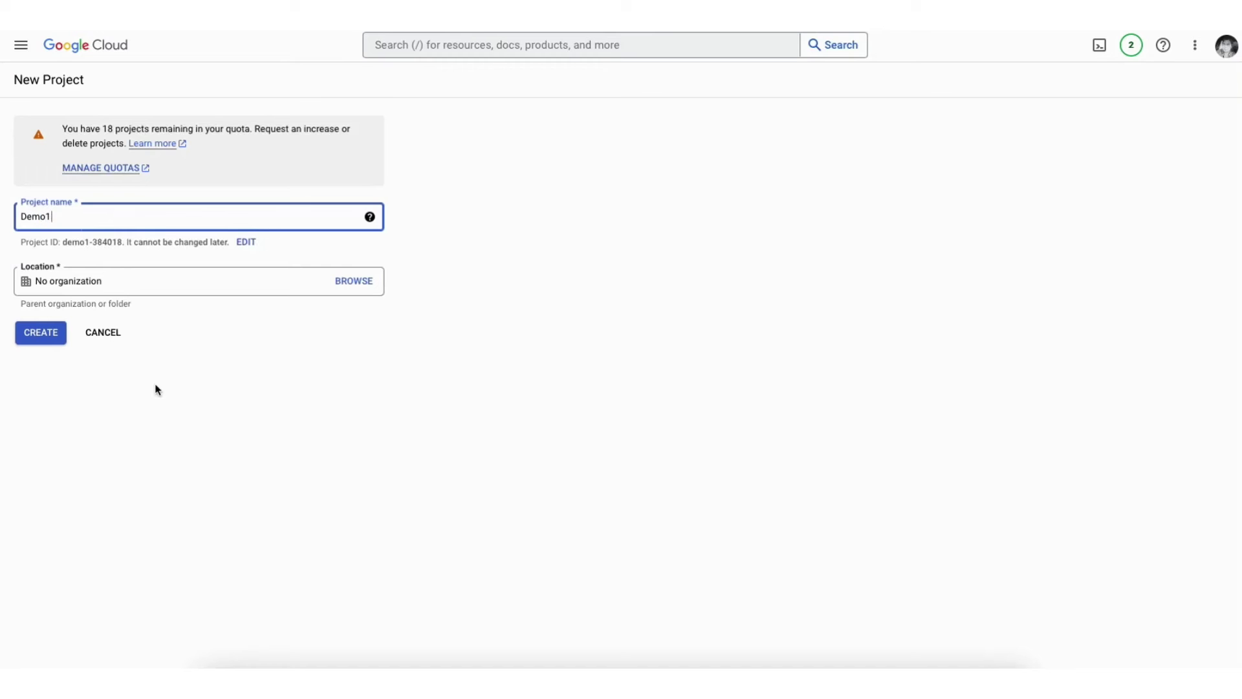
click(152, 283)
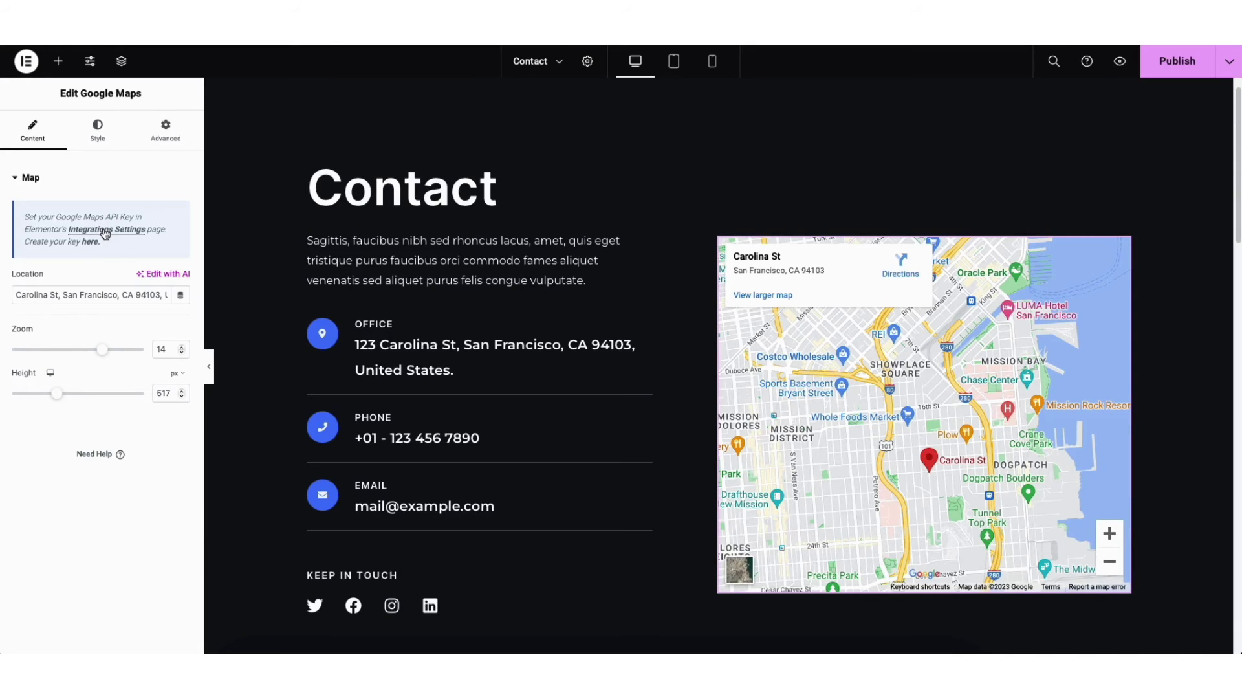
click(105, 233)
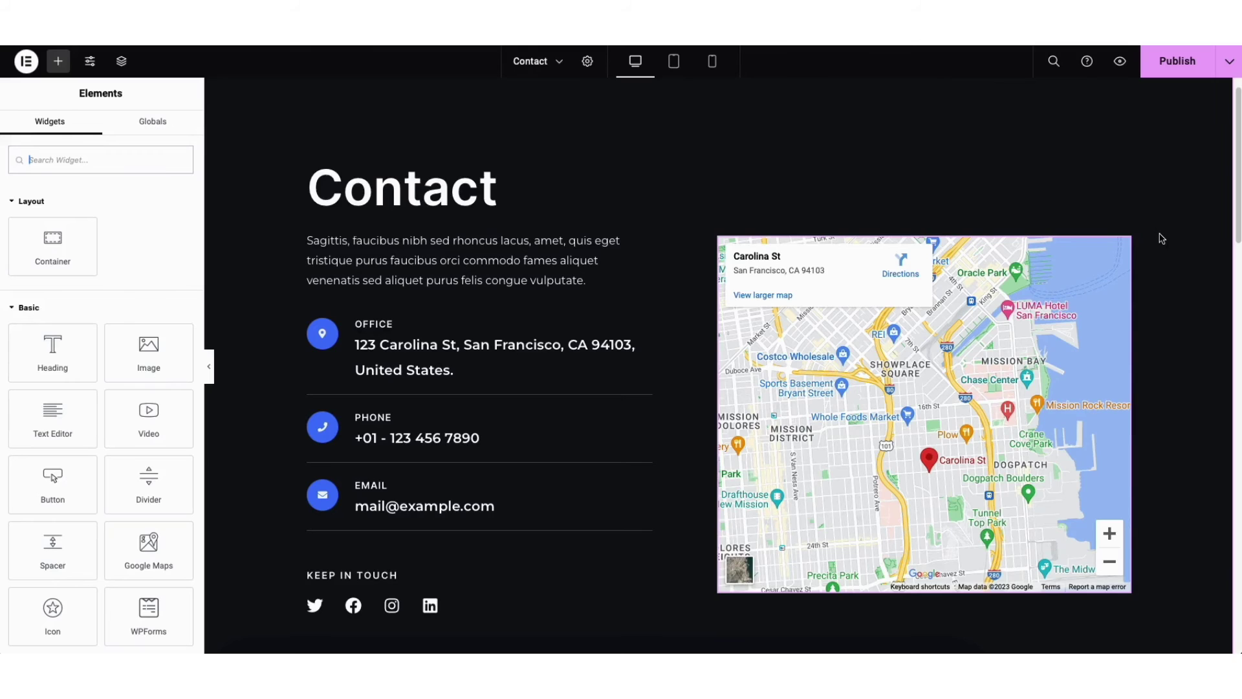
click(1165, 70)
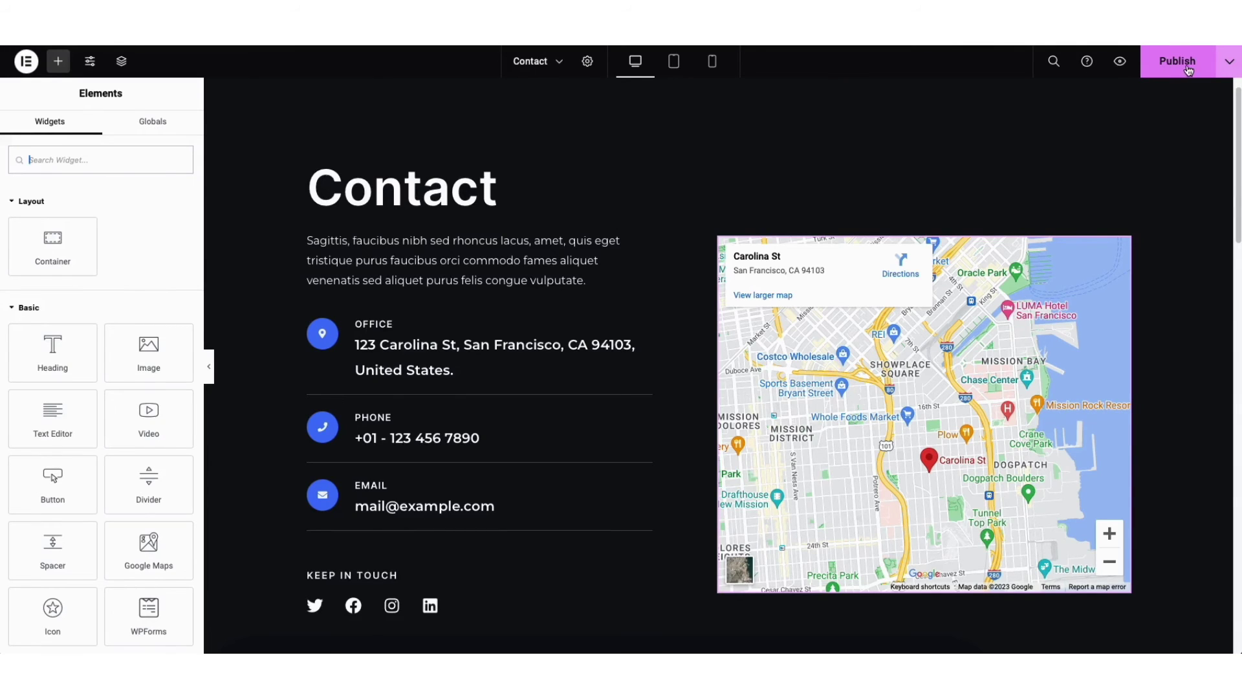
click(1230, 65)
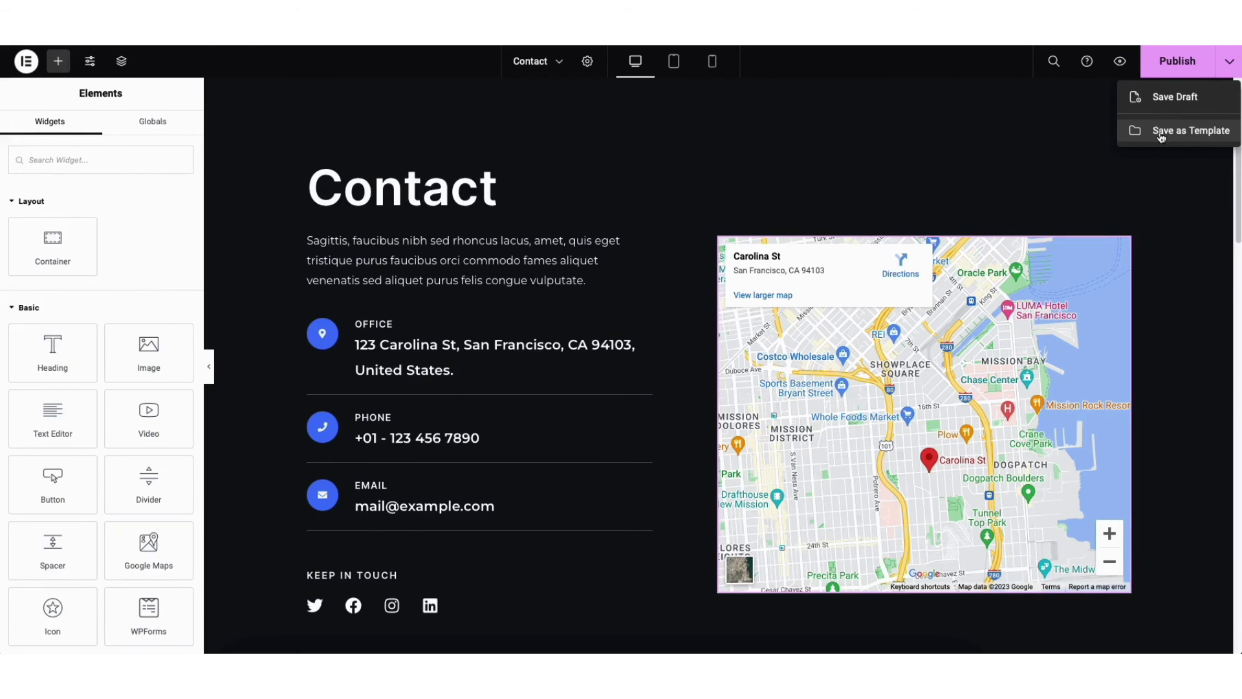
click(1161, 167)
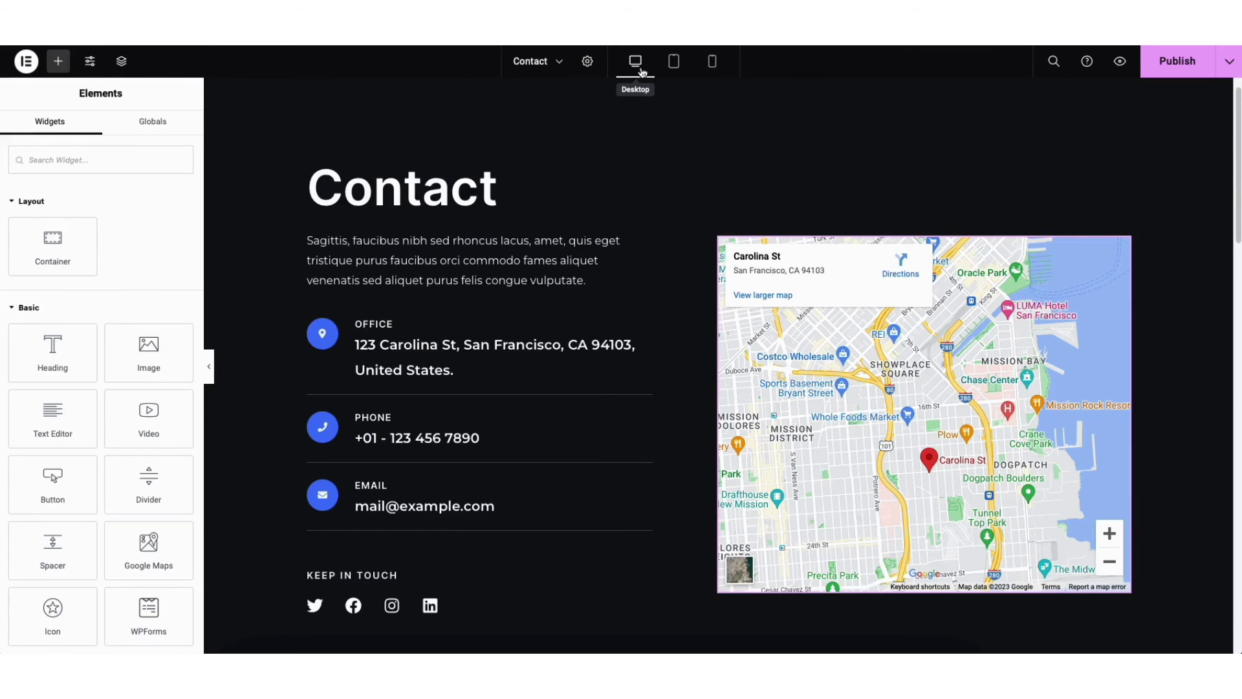
Preview the Contact page in the tablet and mobile layouts, and return to the desktop layout.
click(673, 62)
drag(980, 124, 972, 96)
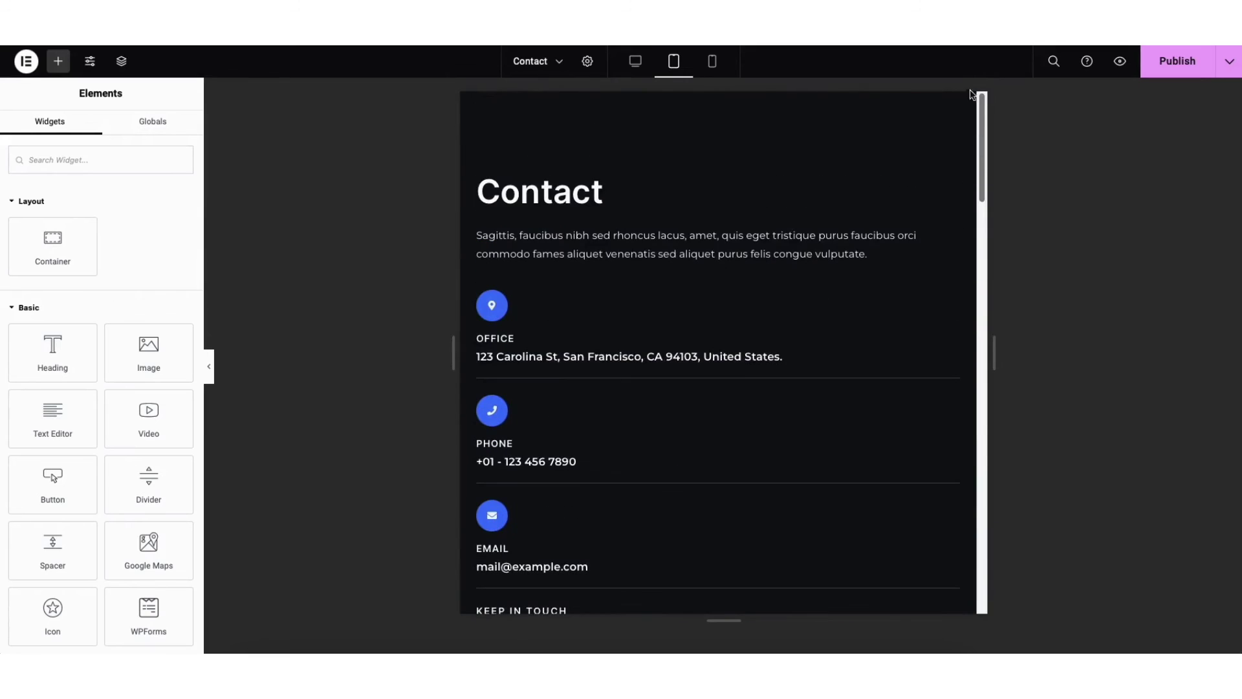
click(712, 61)
drag(843, 145, 839, 116)
click(638, 63)
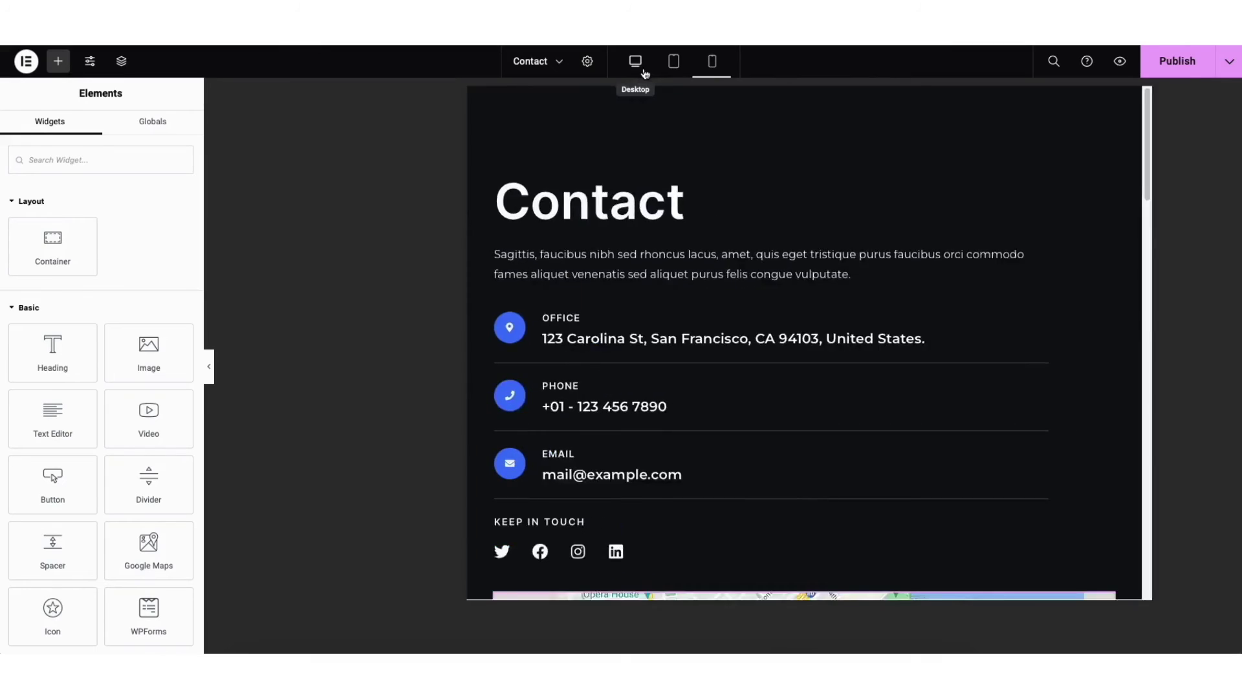
View the Site Settings options, close them, and open the Contact page's editing history.
click(90, 63)
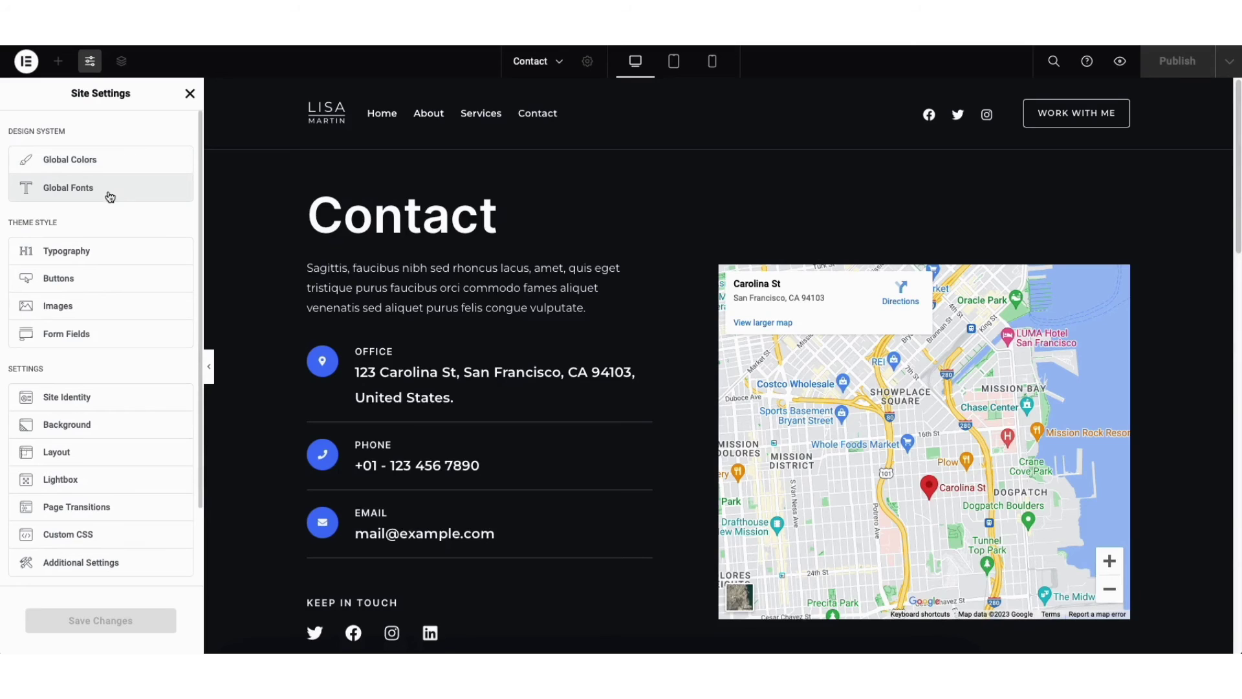
click(189, 93)
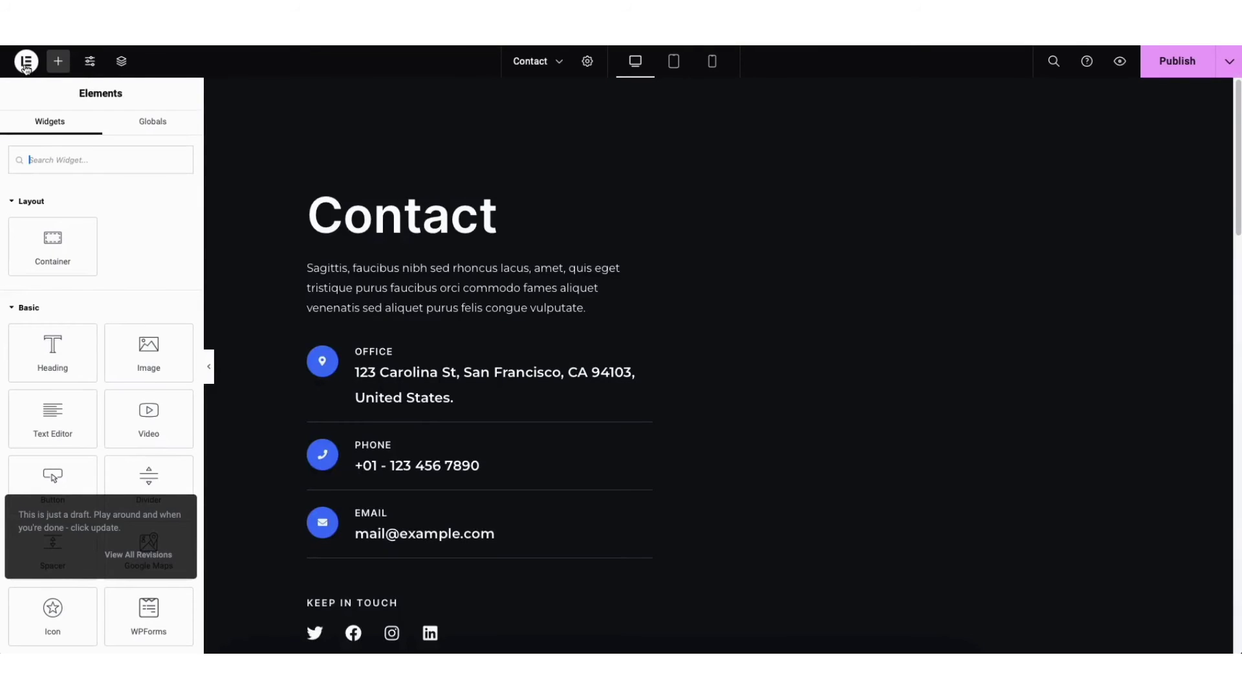
click(26, 64)
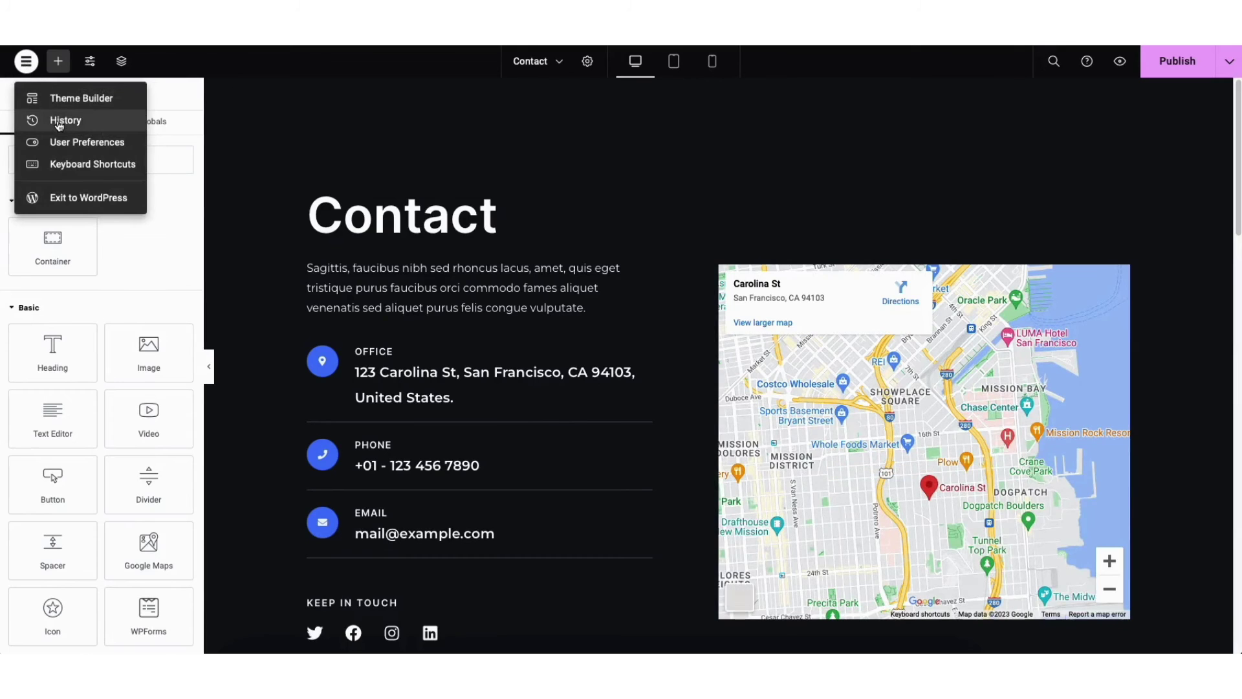
click(58, 123)
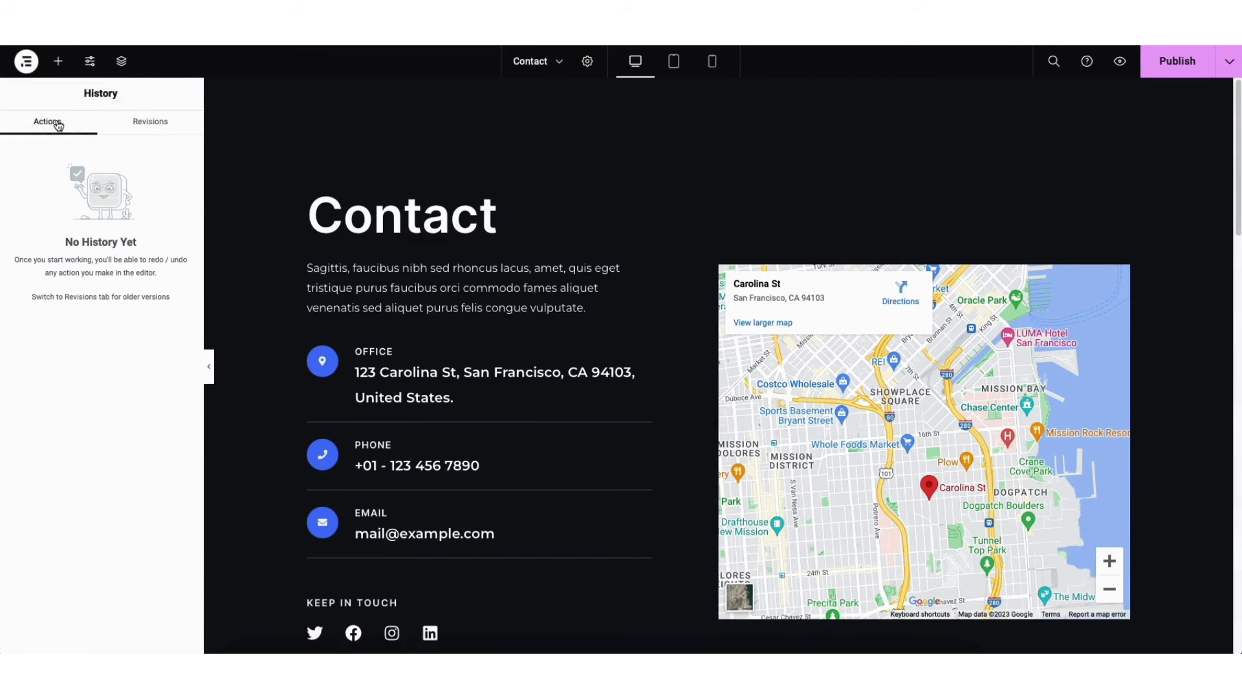
View the Contact page's revisions and exit Elementor to WordPress.
click(143, 129)
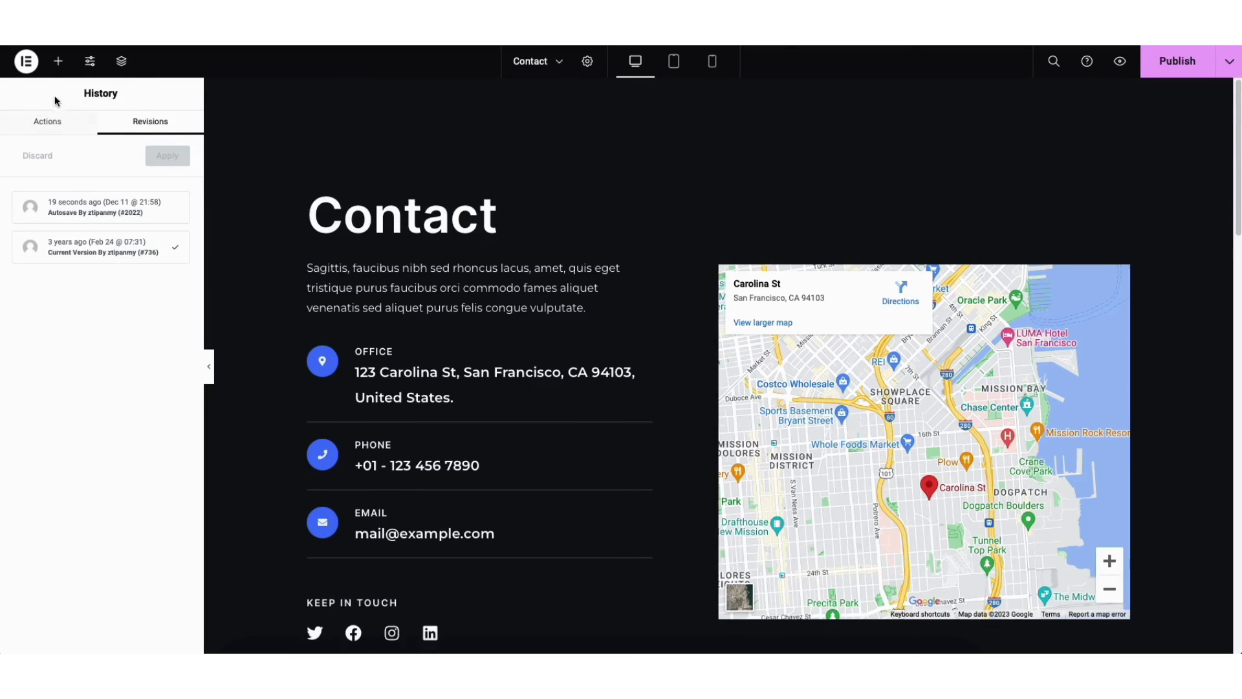
click(27, 63)
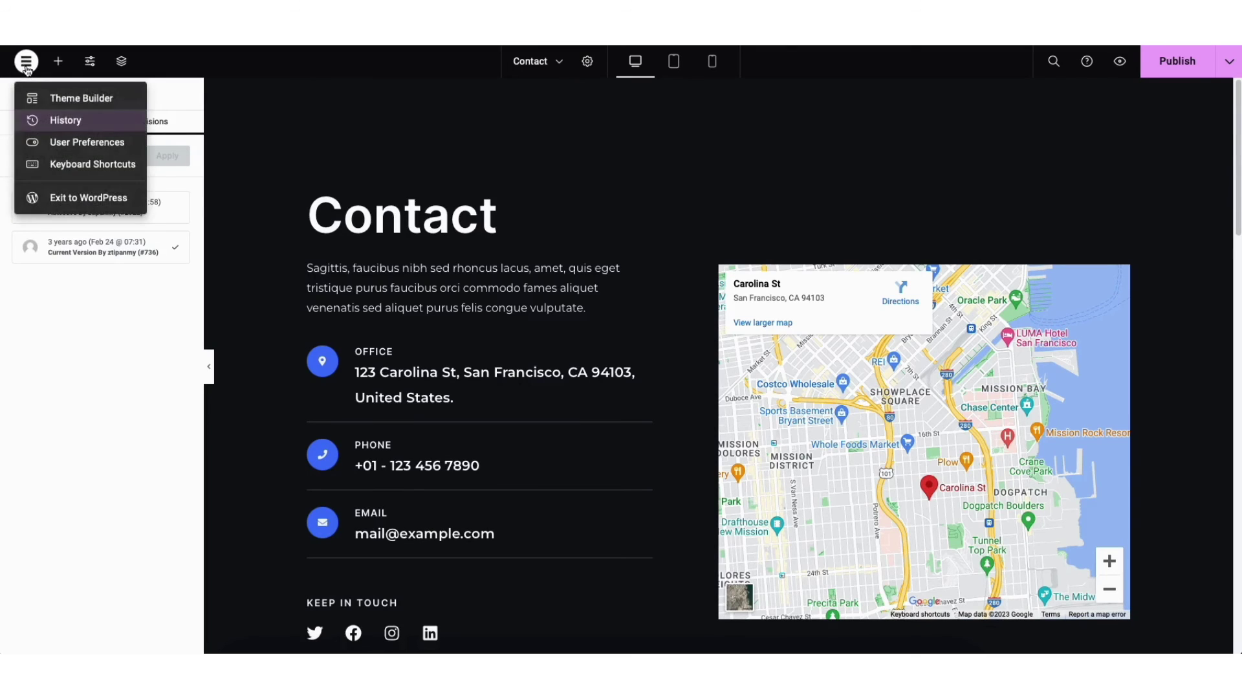
click(61, 199)
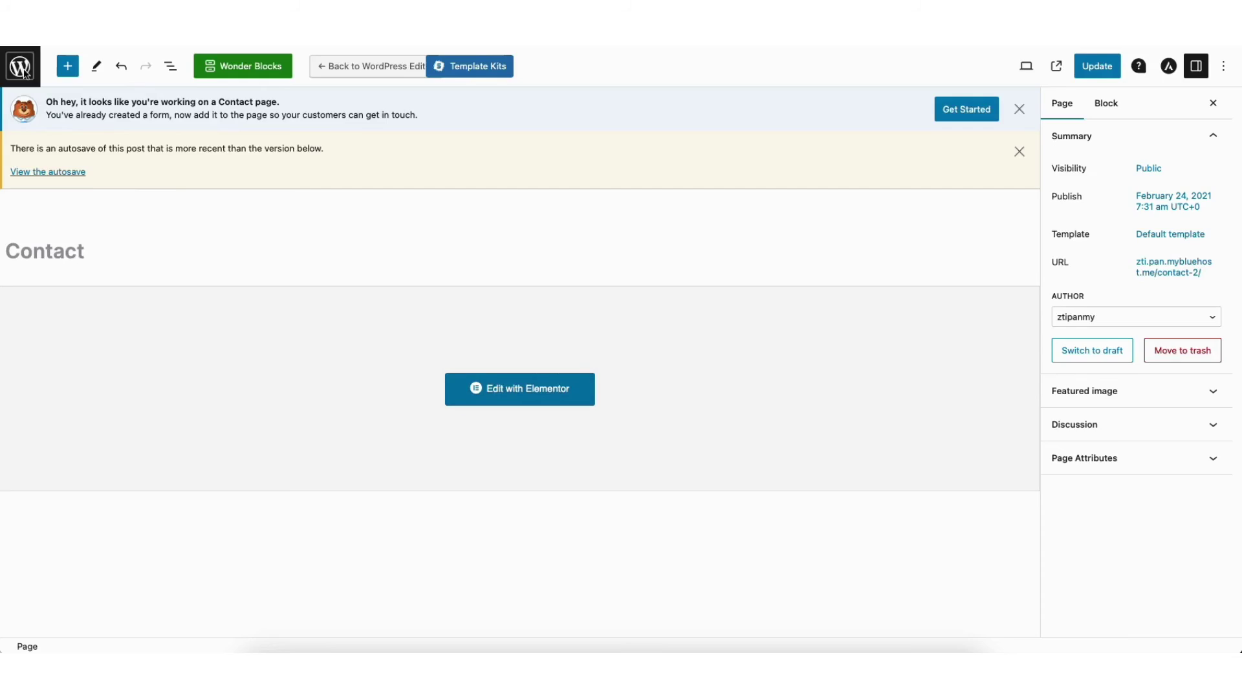
click(21, 66)
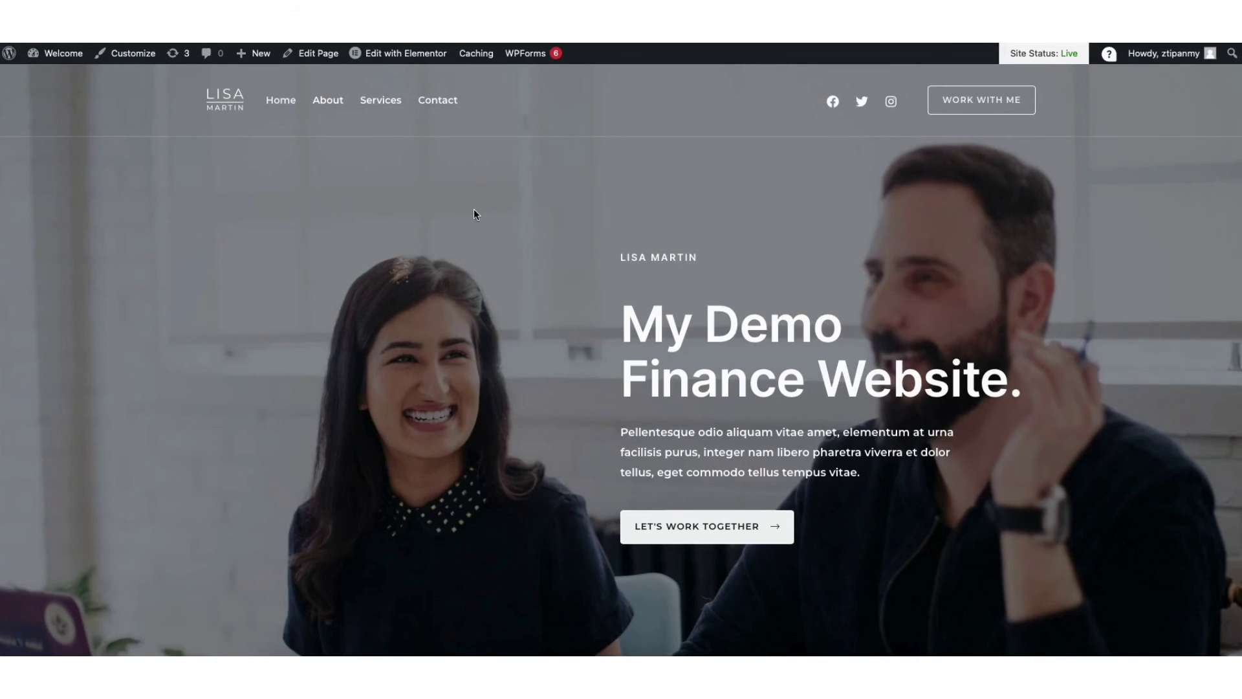
Open the About page on the live site and go back to the WordPress dashboard.
click(329, 102)
mouse_move(397, 58)
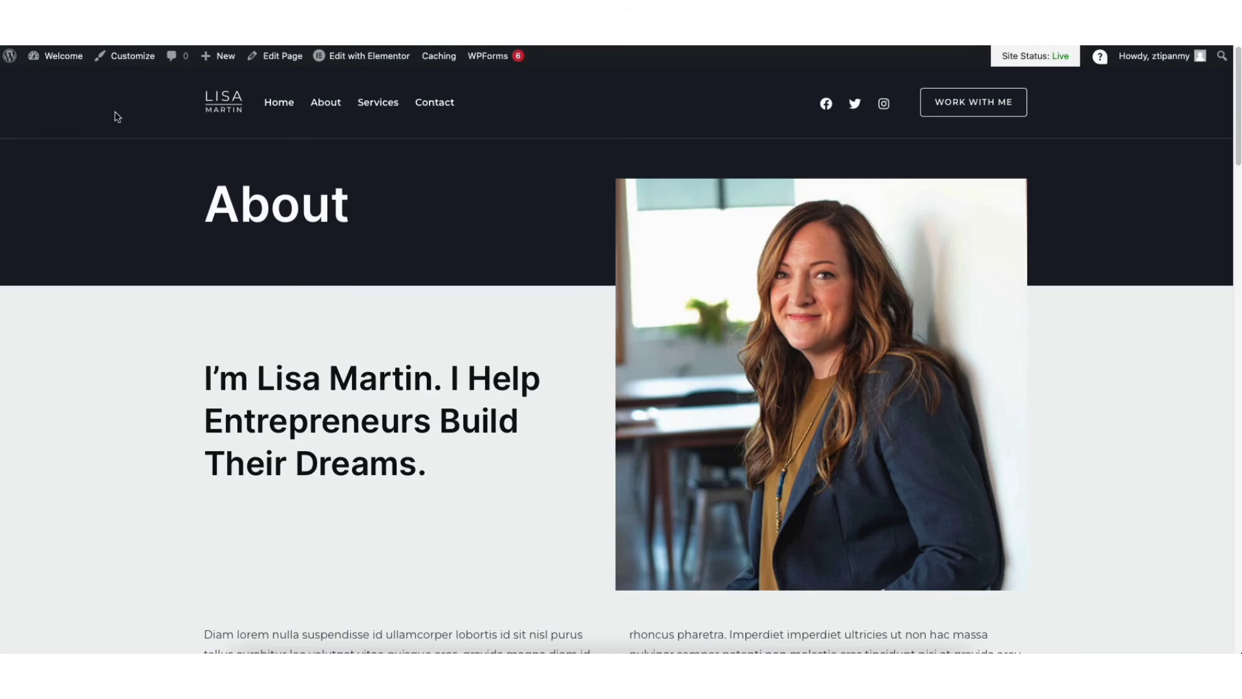
mouse_move(57, 63)
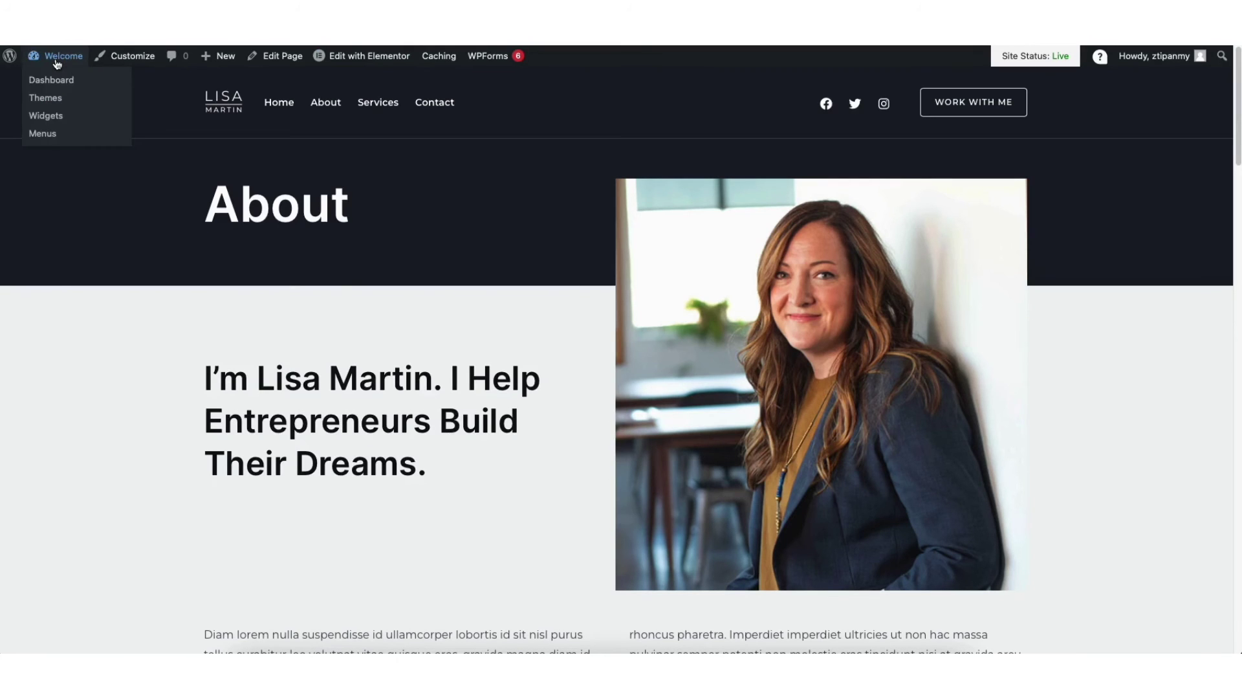
click(54, 80)
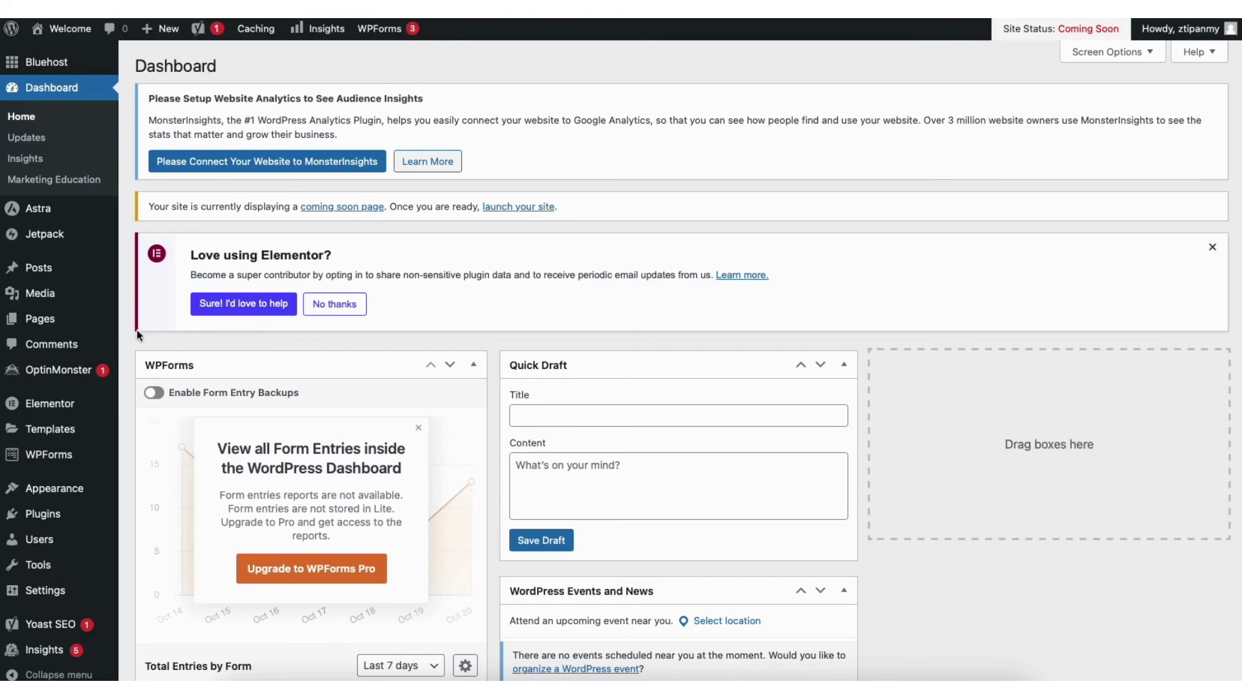
View the list of all pages and browse the images in the Media Library.
mouse_move(53, 323)
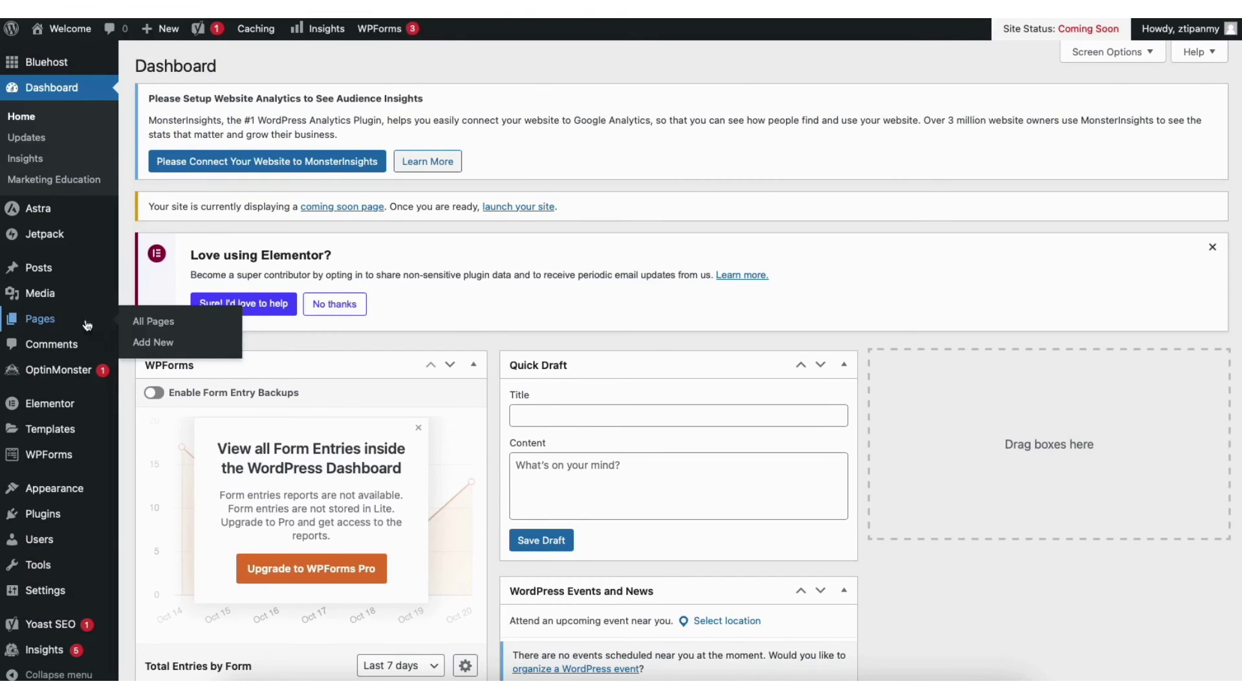
click(163, 322)
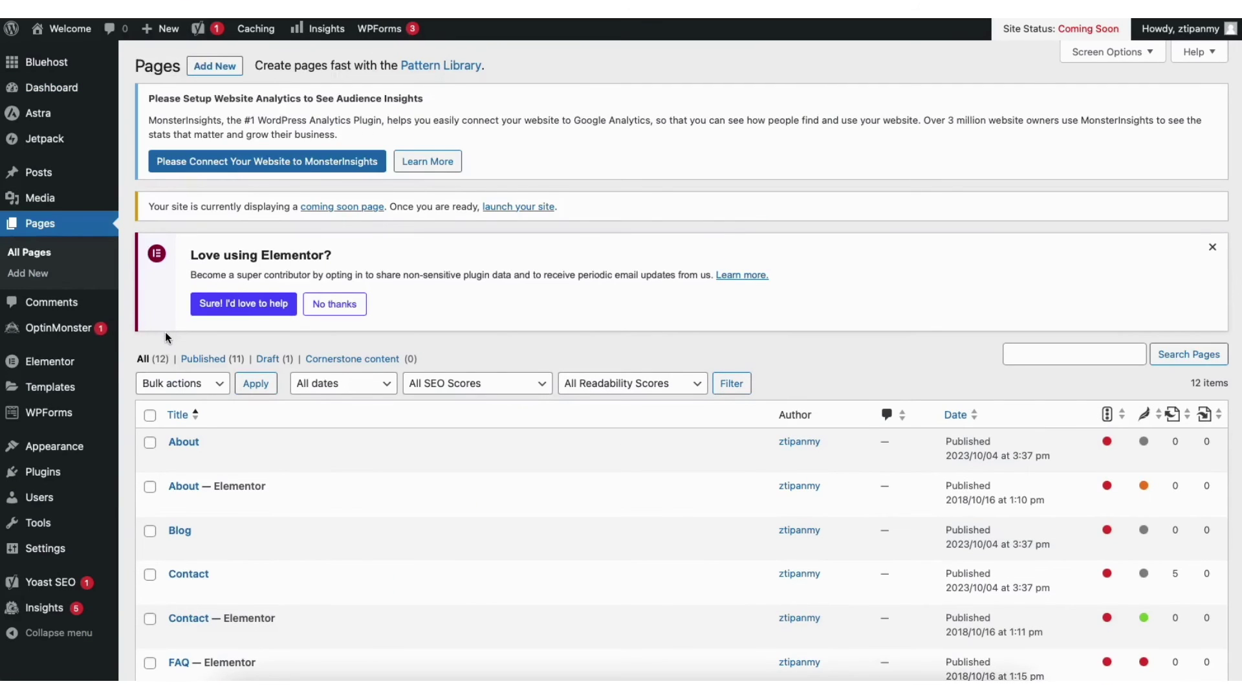
mouse_move(36, 204)
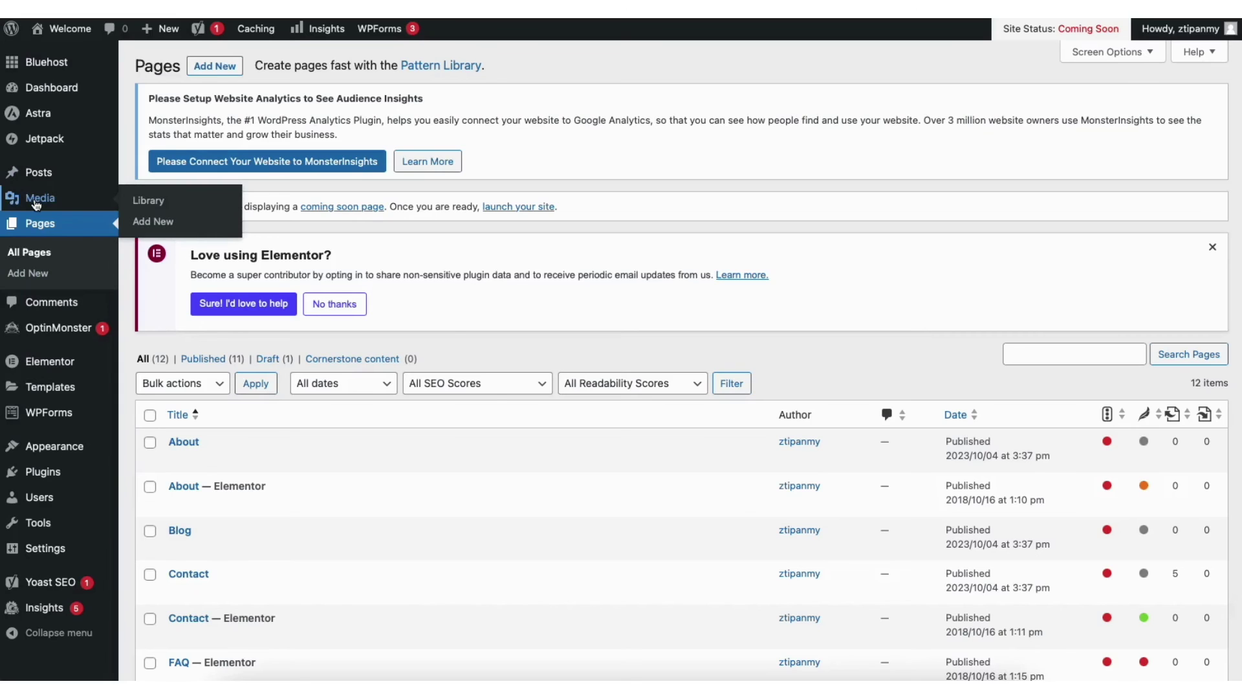
click(158, 206)
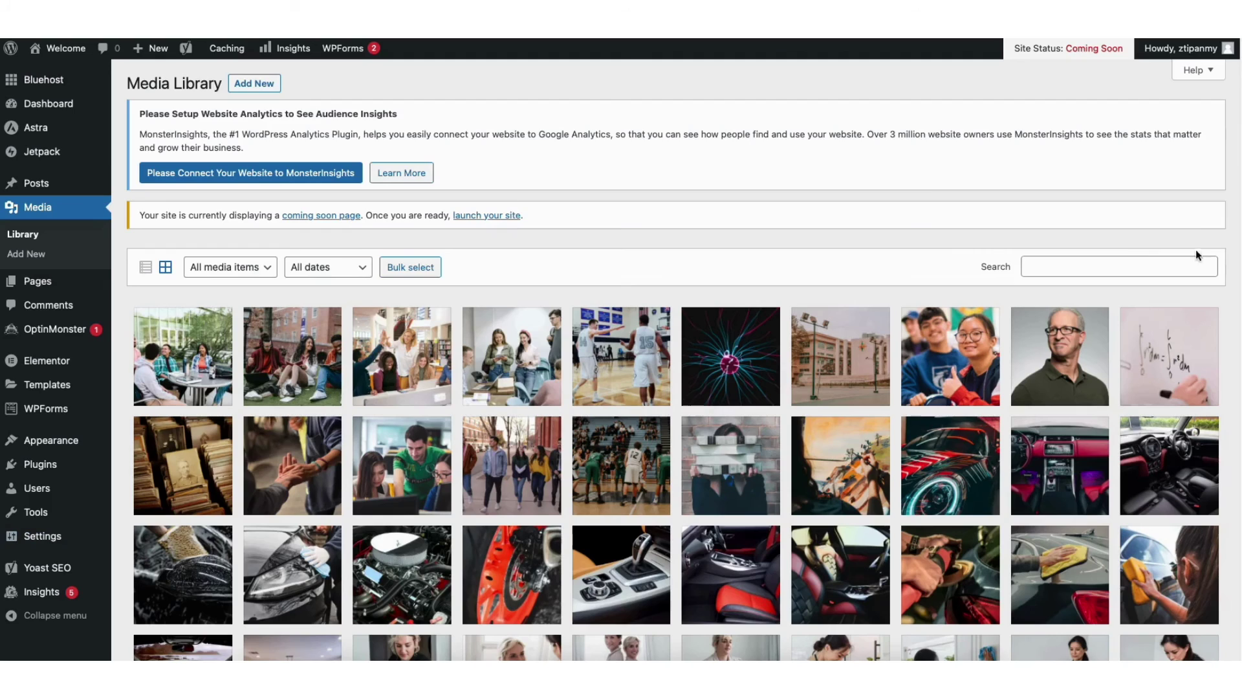
scroll(1233, 209, down, 3)
scroll(1027, 428, down, 2)
scroll(1027, 429, up, 5)
View the list of all posts and open the site's comments.
mouse_move(43, 185)
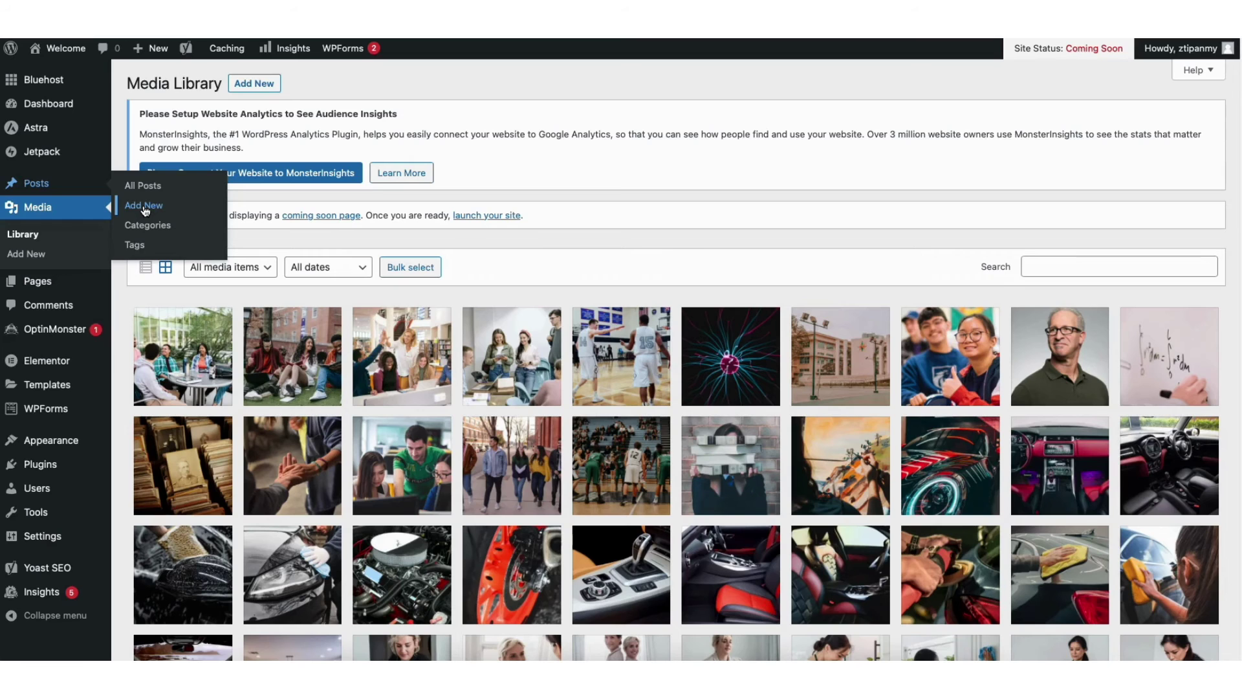
click(149, 188)
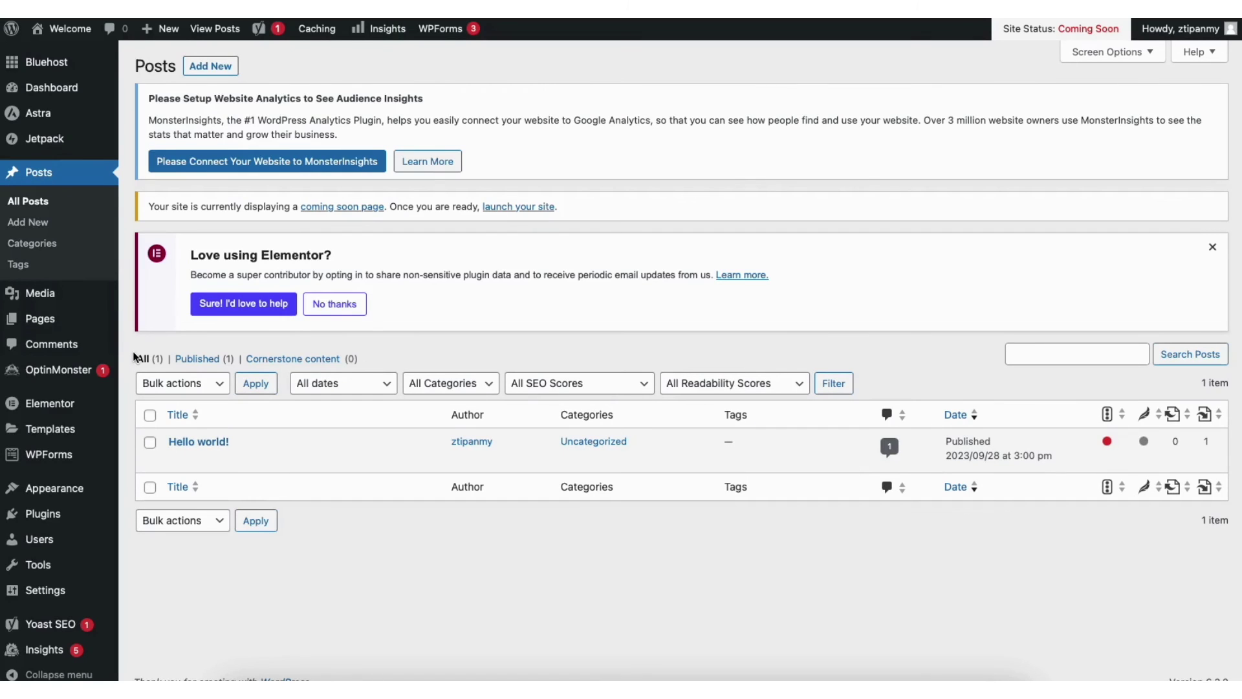
click(63, 346)
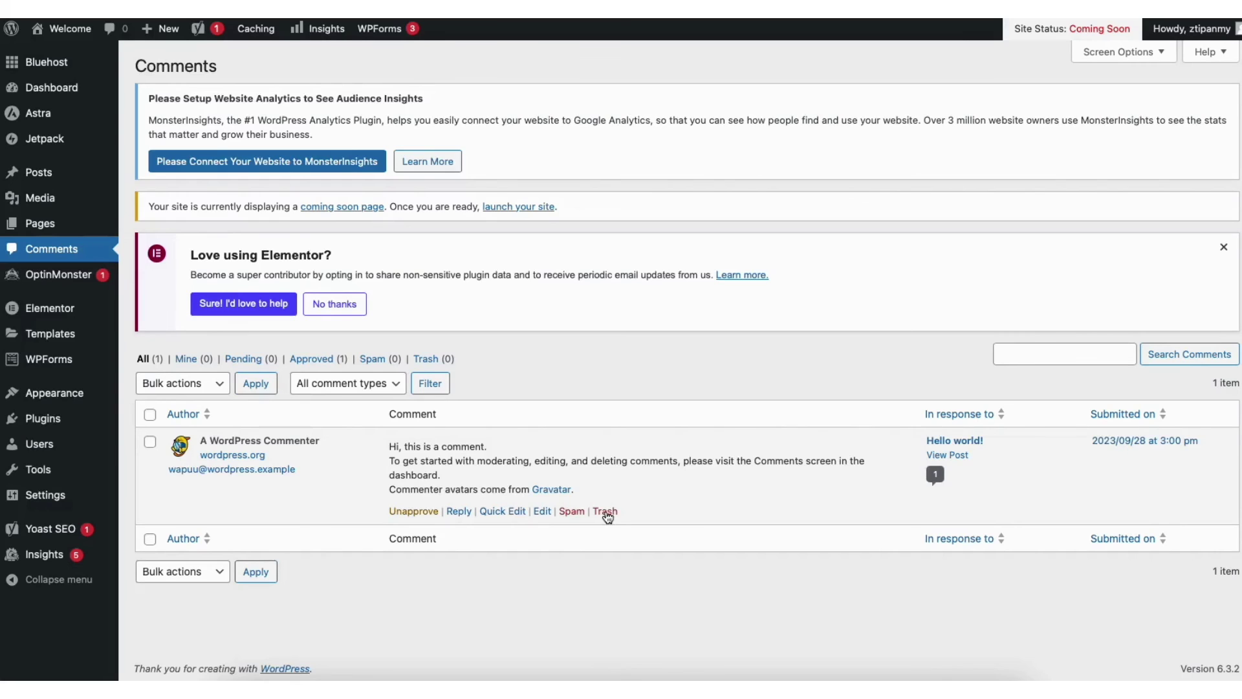
Browse the featured plugins available to add to the site.
mouse_move(46, 424)
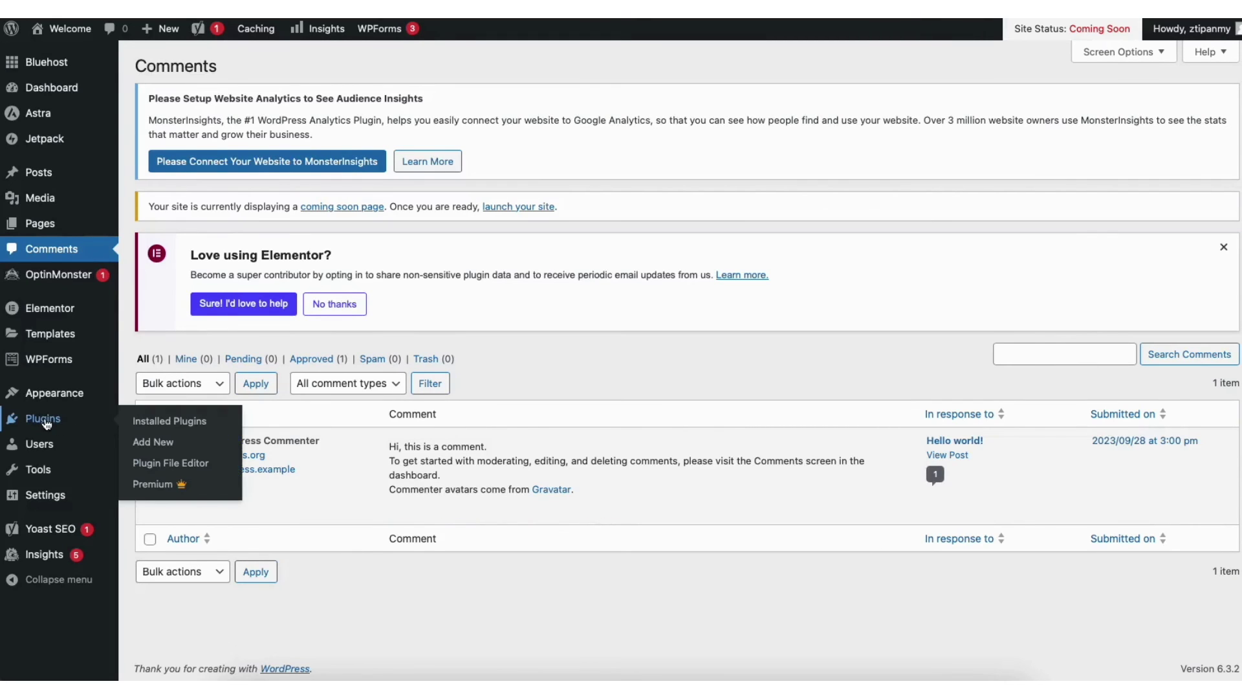
click(161, 445)
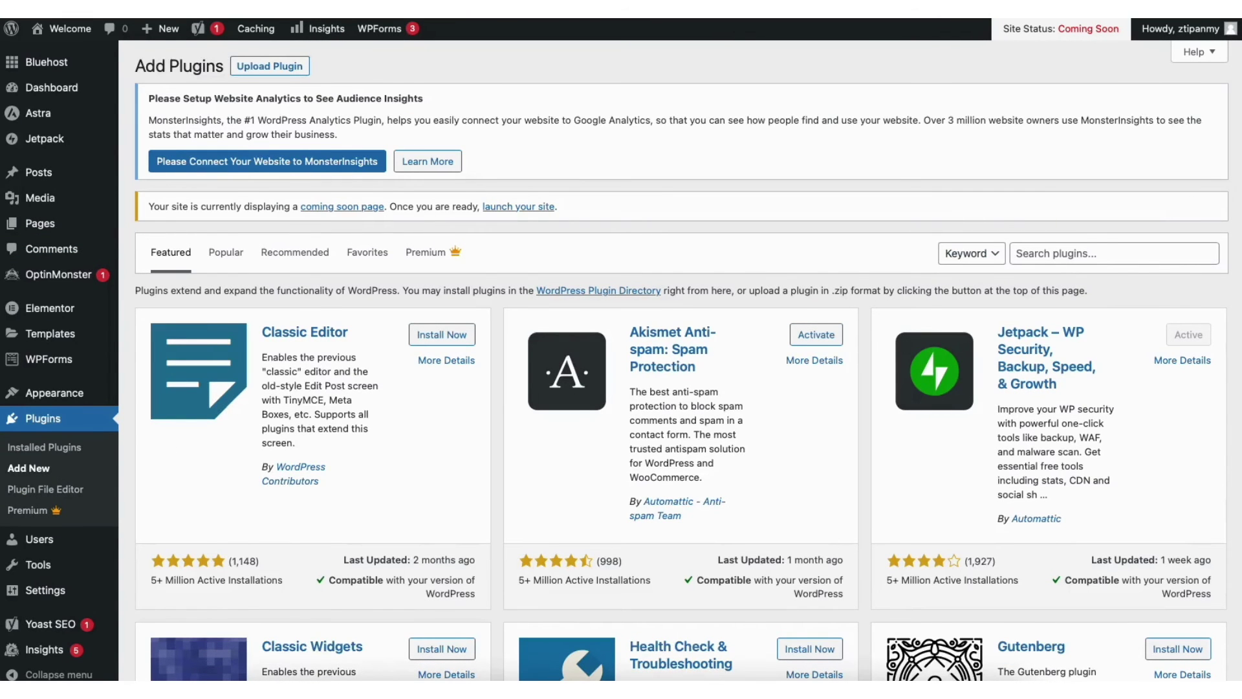
scroll(1222, 192, down, 3)
scroll(679, 362, down, 1)
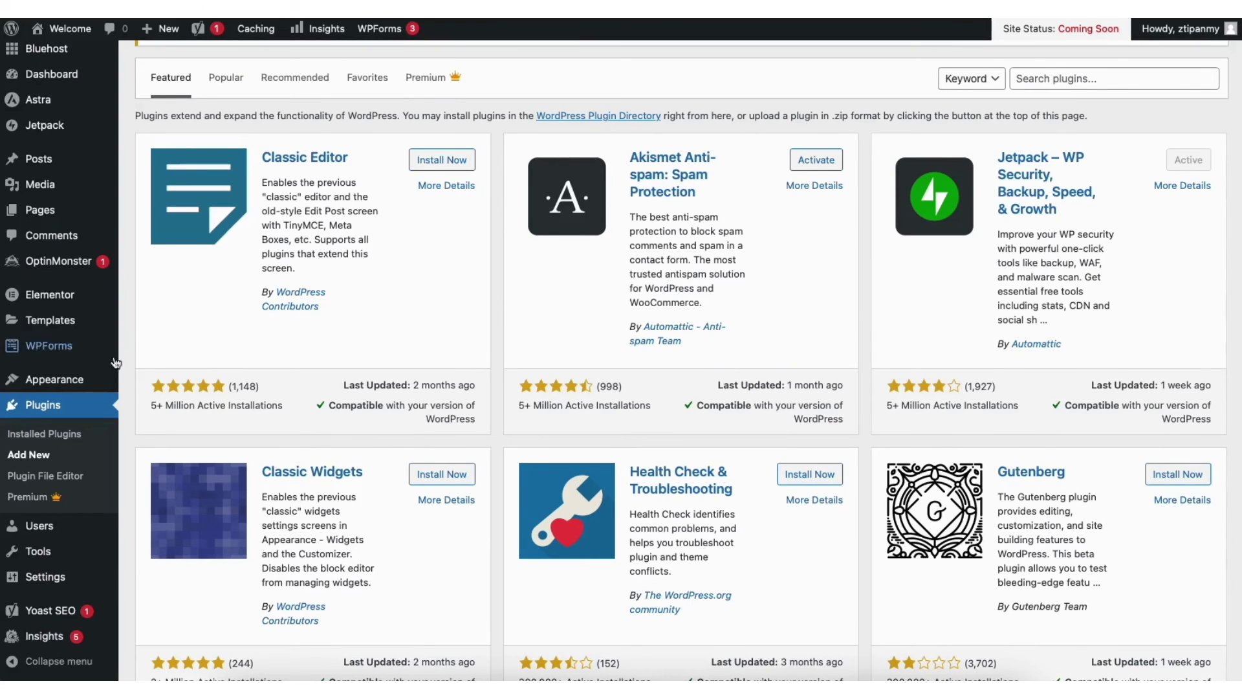
Open the site's menu editor, check the available menus and keep Main (Primary Menu) selected.
mouse_move(73, 383)
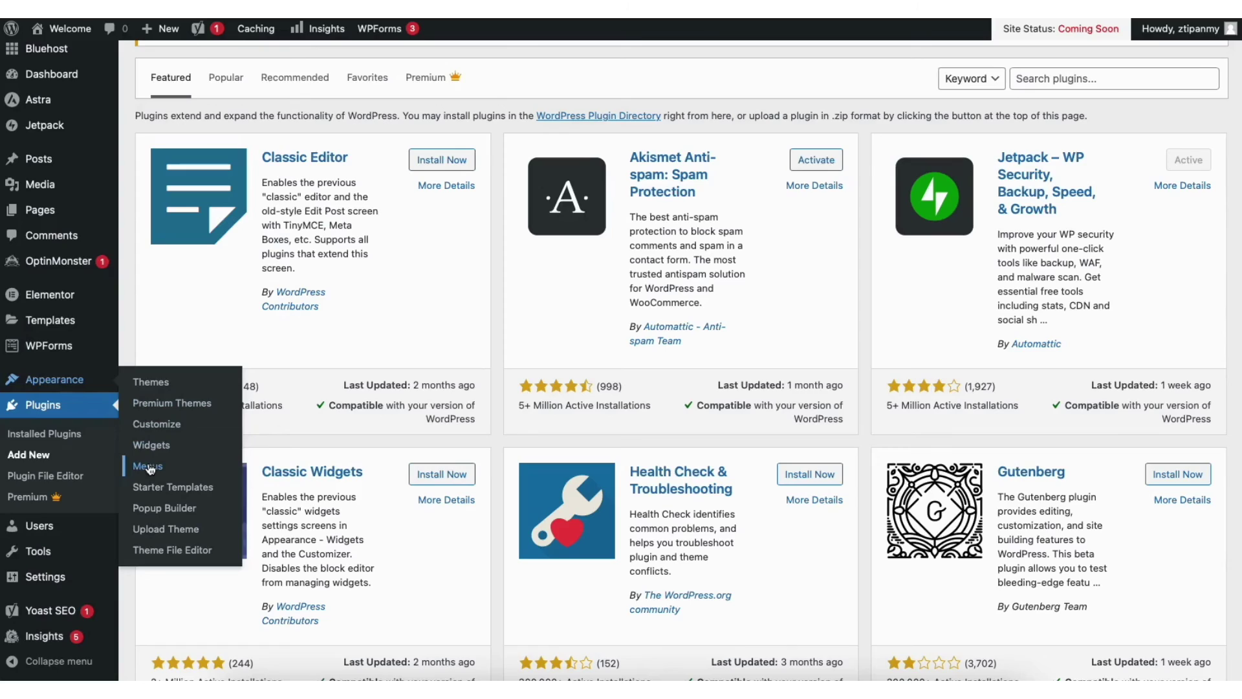
click(148, 467)
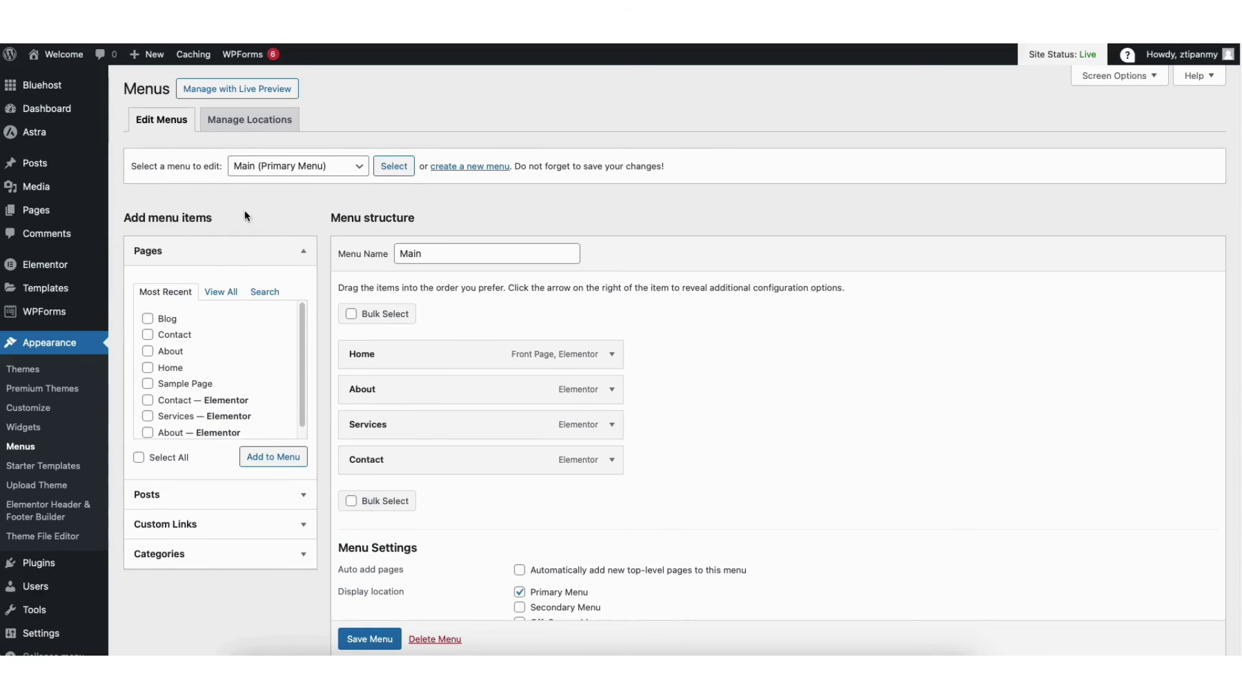
click(263, 169)
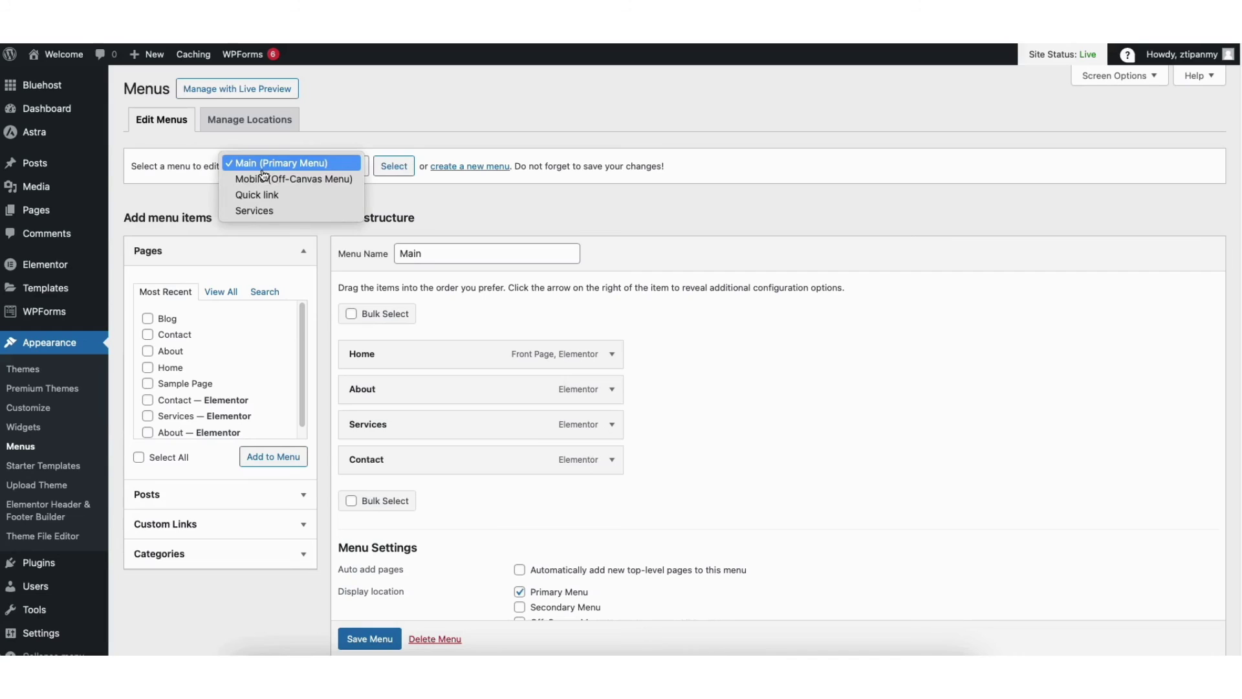
click(258, 167)
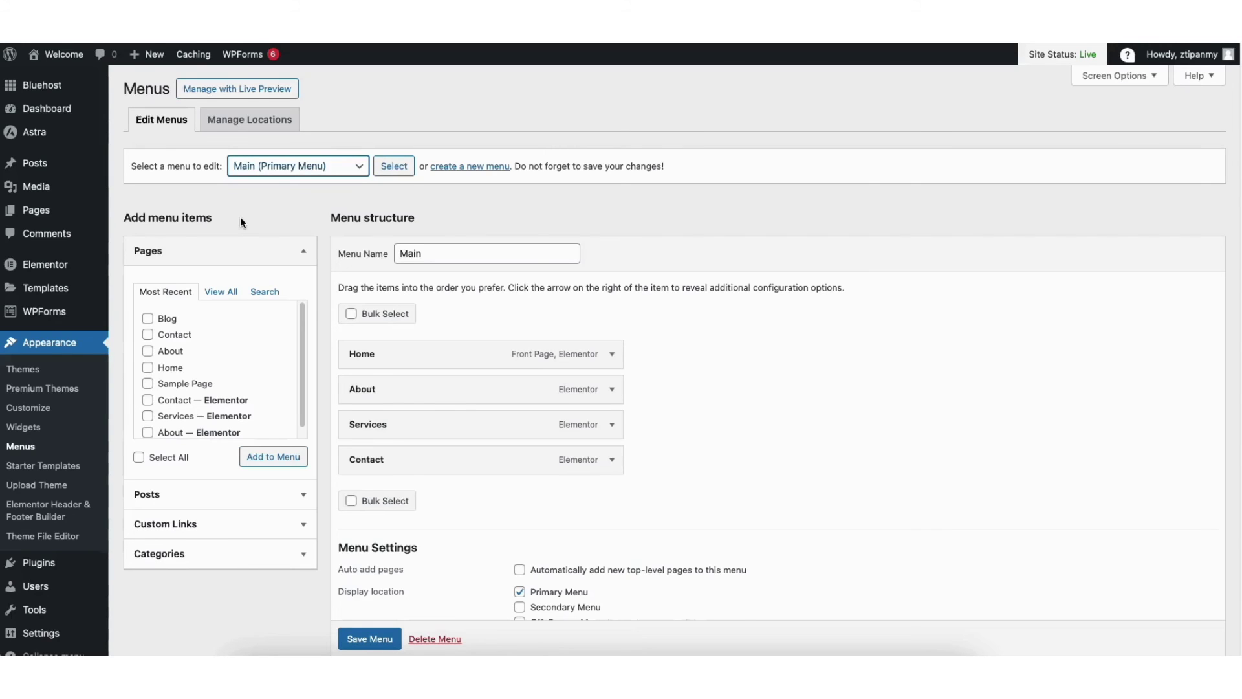
Add Sample Page to the Main menu between Services and Contact, and check the About item's options.
click(146, 387)
click(147, 384)
click(269, 457)
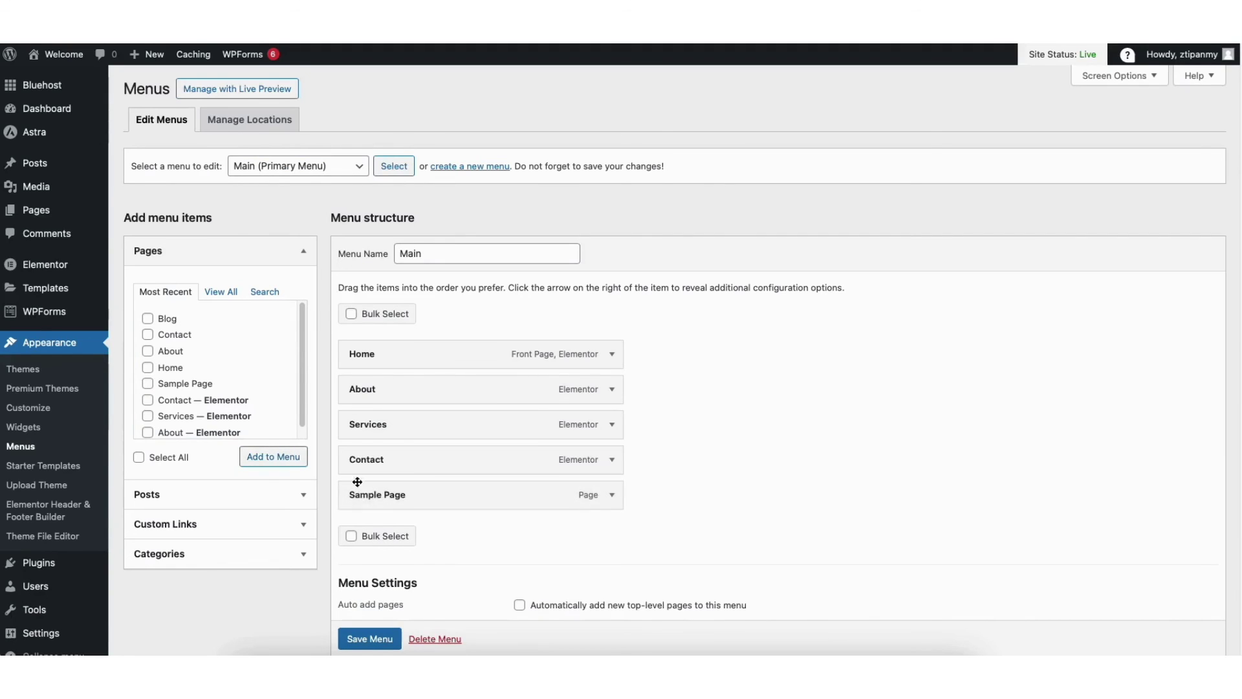
drag(360, 497, 367, 459)
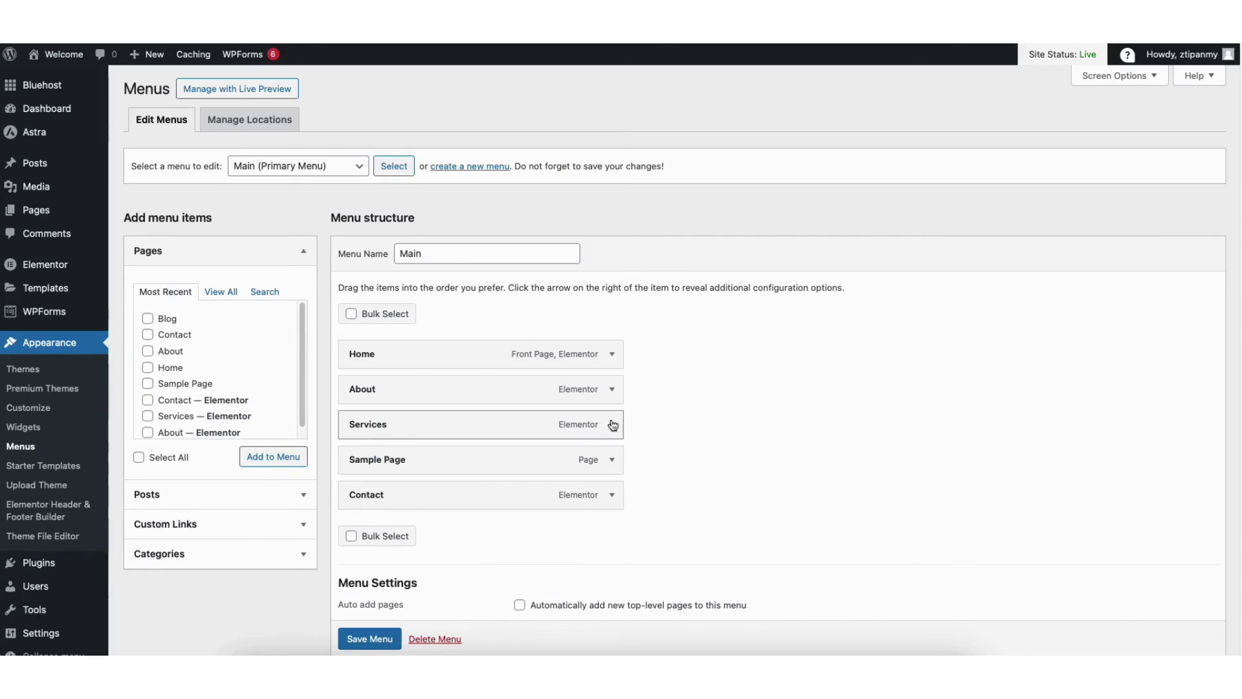
click(612, 390)
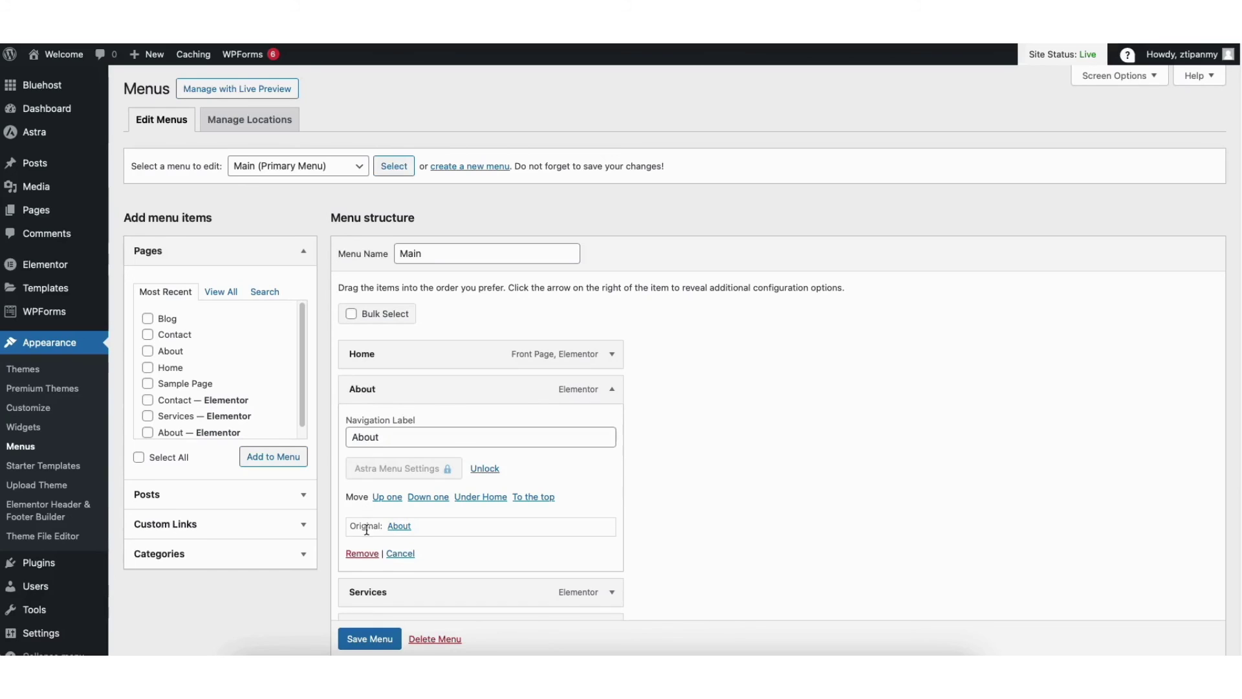
click(611, 392)
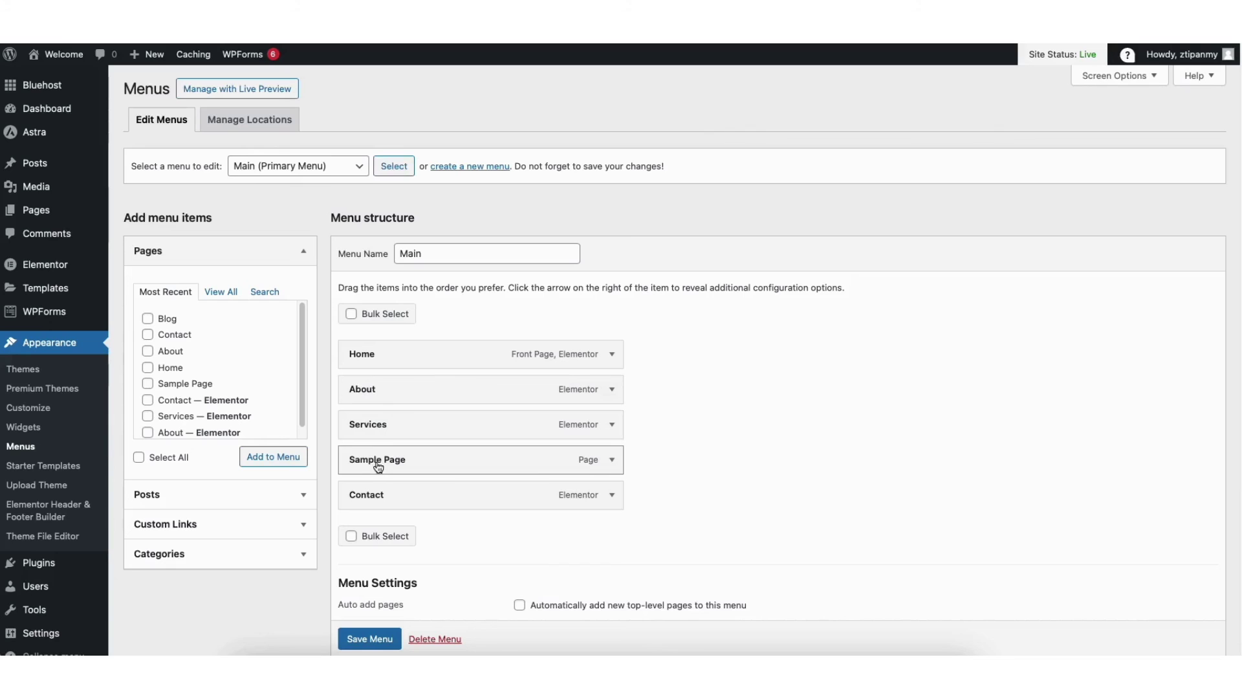
Add a second Sample Page to the Main menu and nest both Sample Page items under Services as sub items.
click(147, 384)
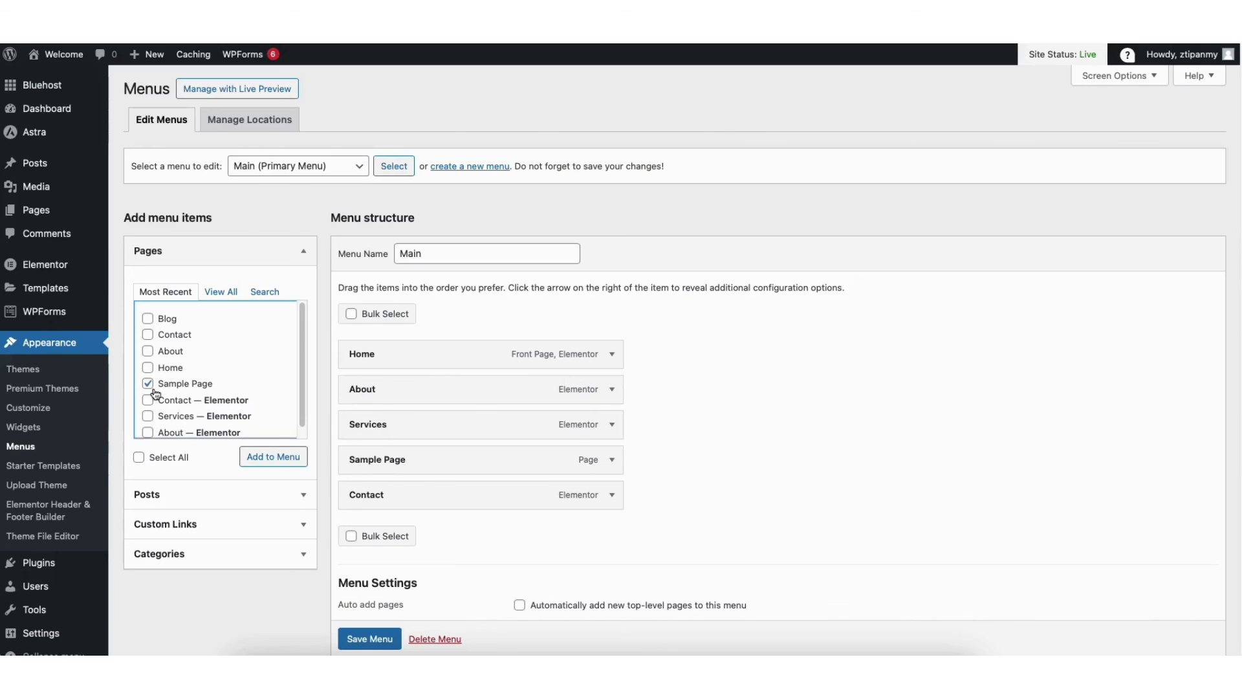
click(273, 457)
drag(373, 540, 397, 463)
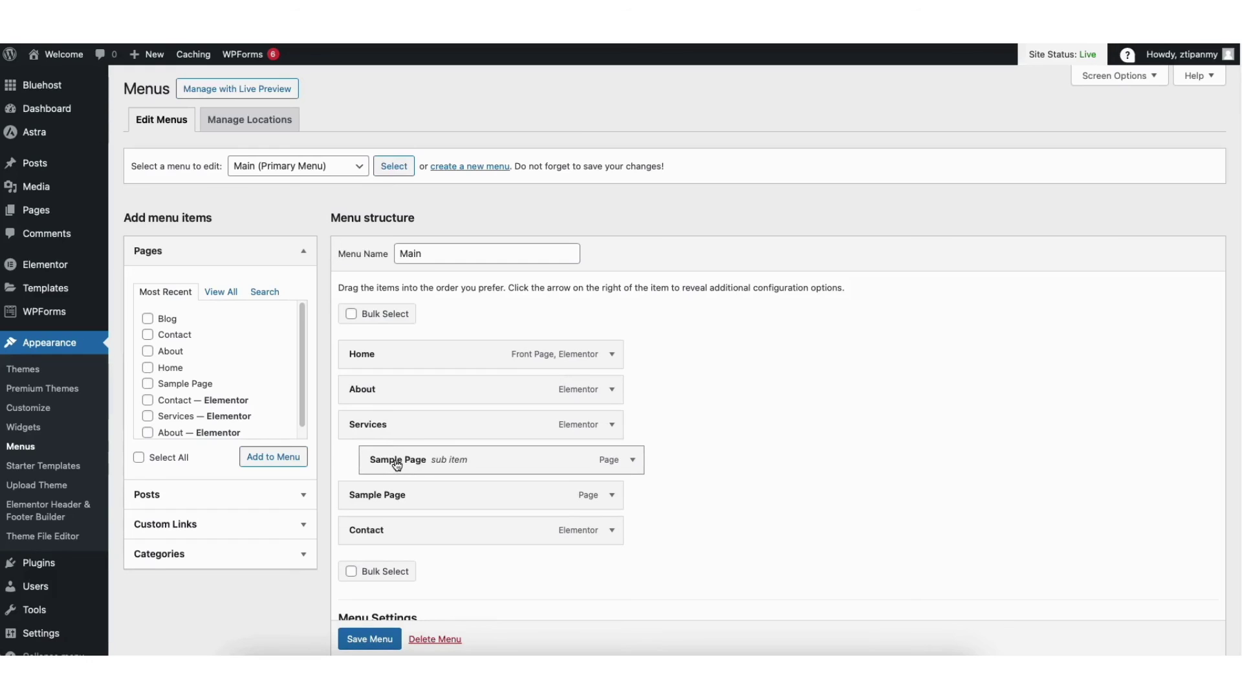
drag(385, 500, 412, 496)
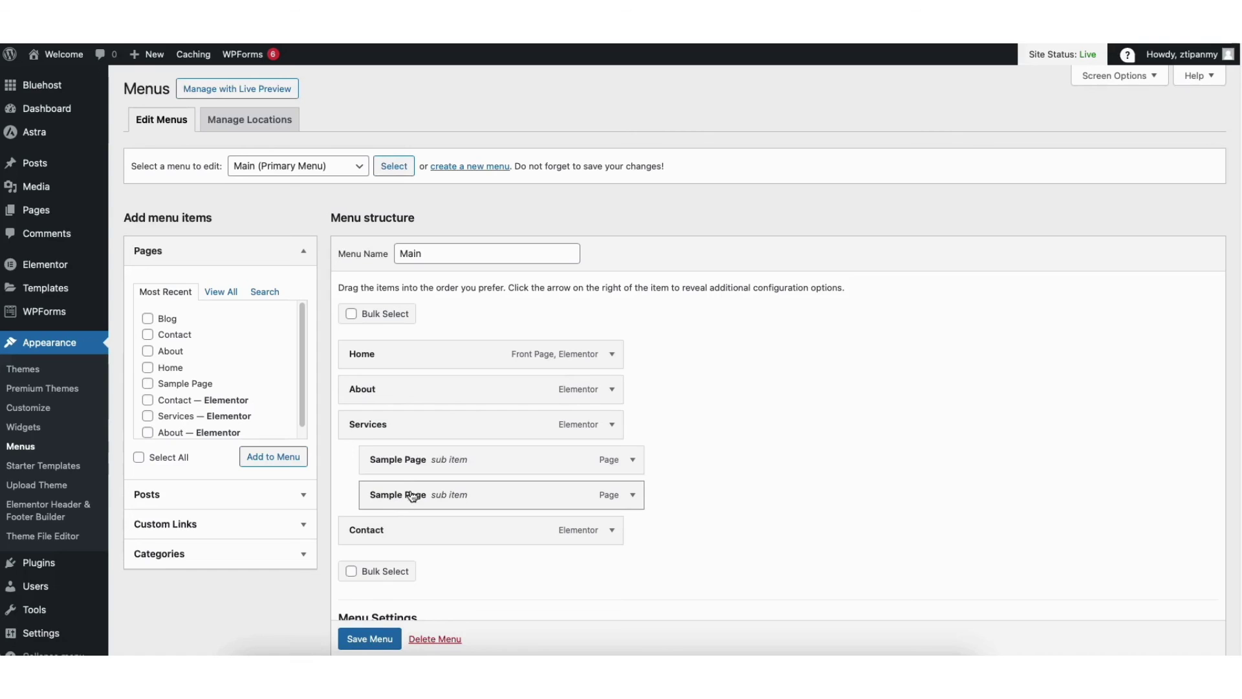
Save the Main menu and visit the live site to check the Services submenu in the header.
click(359, 636)
mouse_move(52, 56)
click(54, 81)
mouse_move(397, 108)
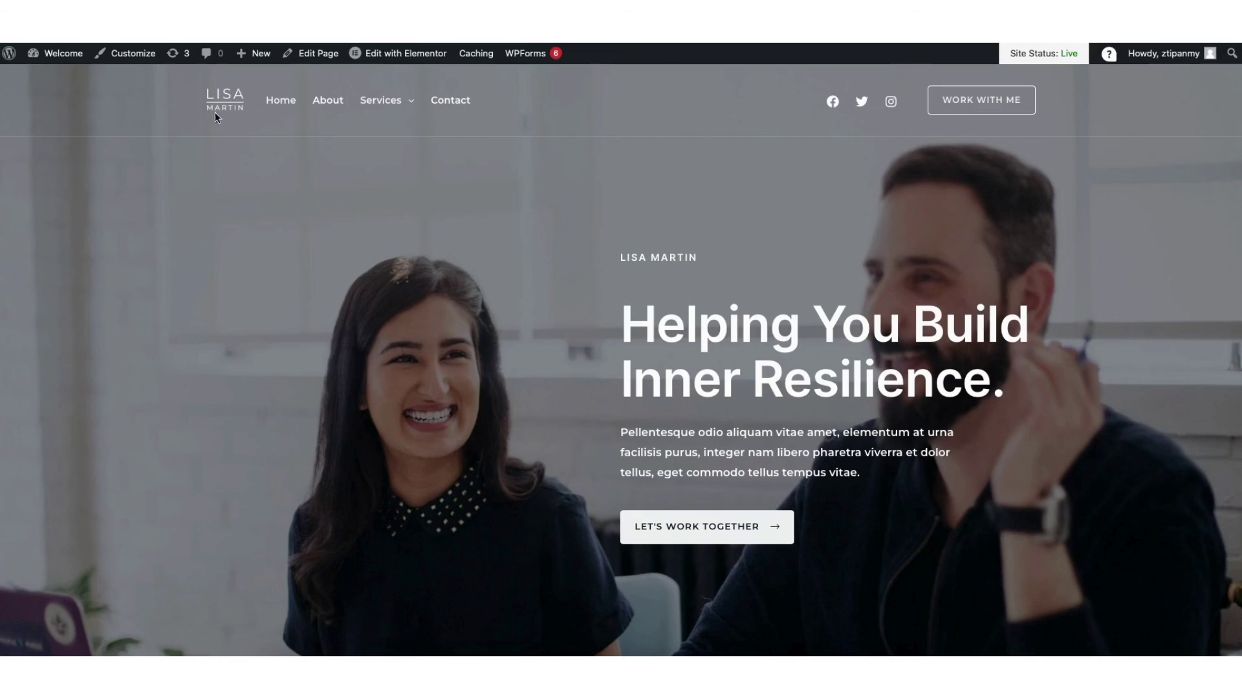
Customize the Transparent Header in the theme's Header Builder, setting the menu's normal text/link color to the dark blue palette swatch.
click(140, 56)
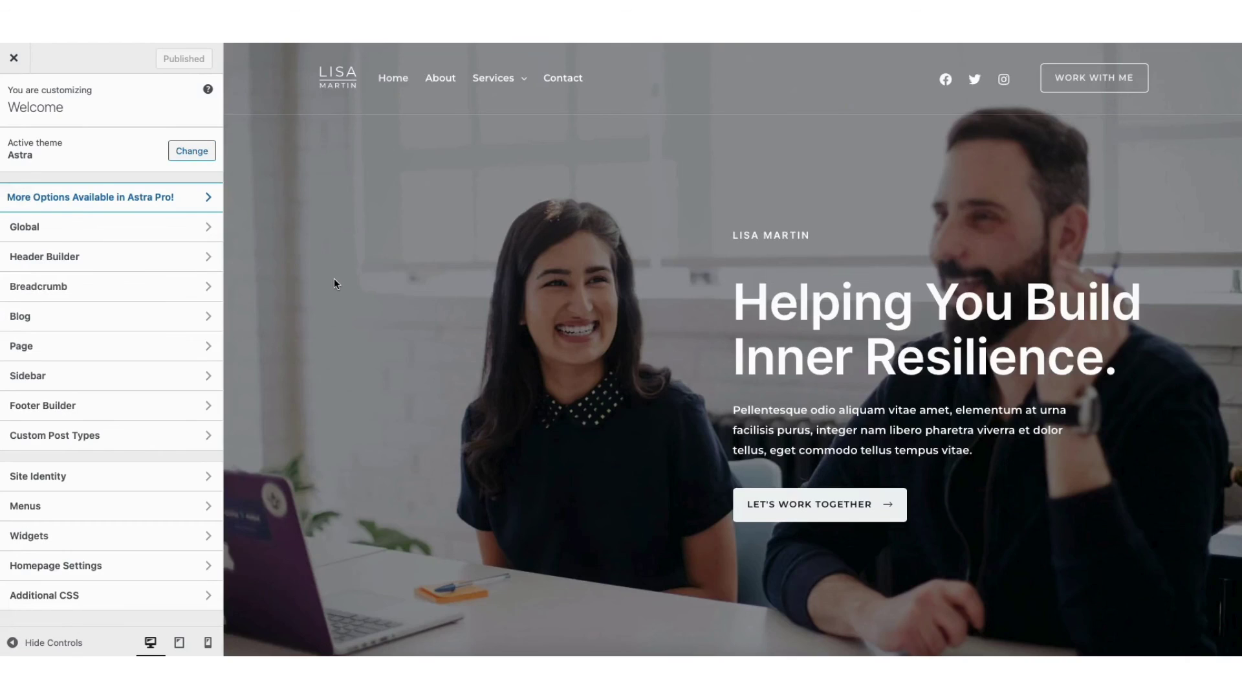
click(122, 257)
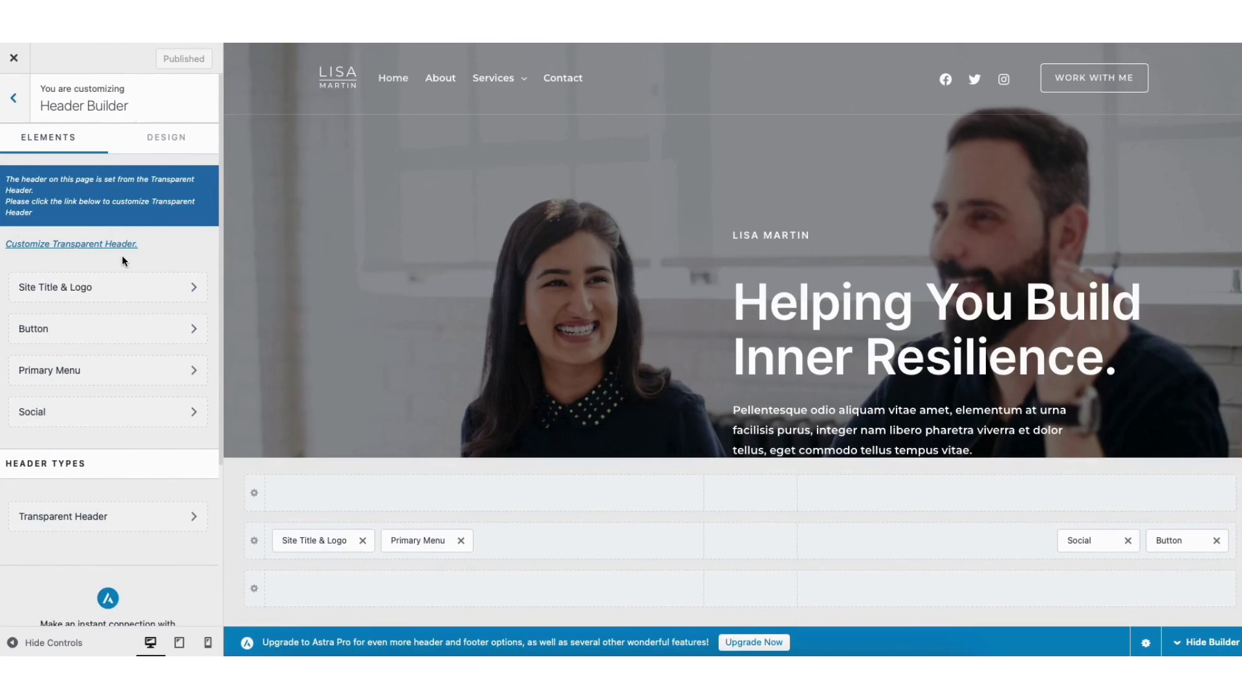
click(116, 520)
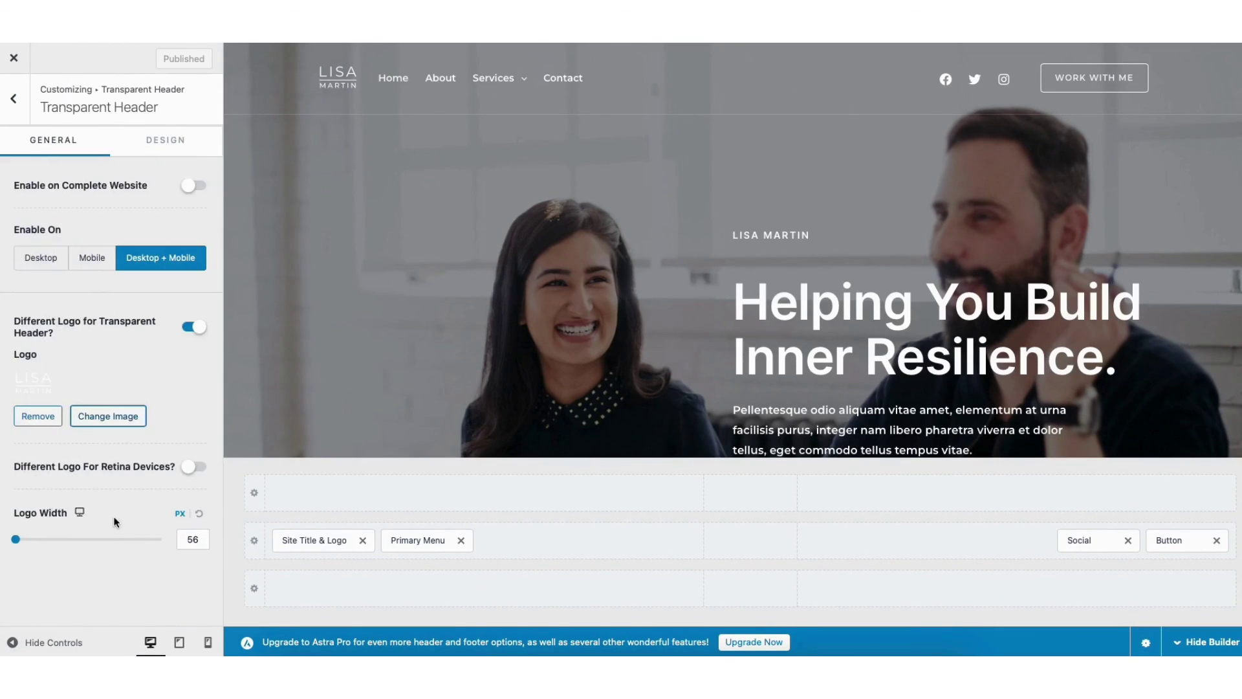
click(171, 152)
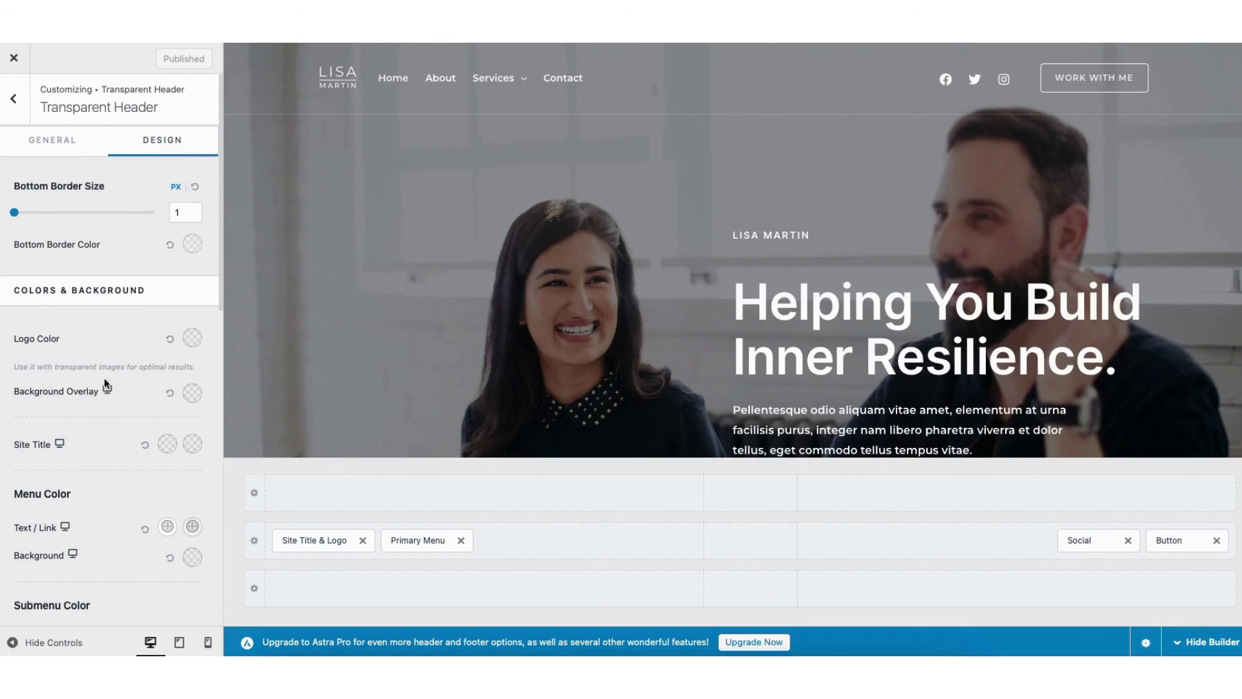
click(167, 527)
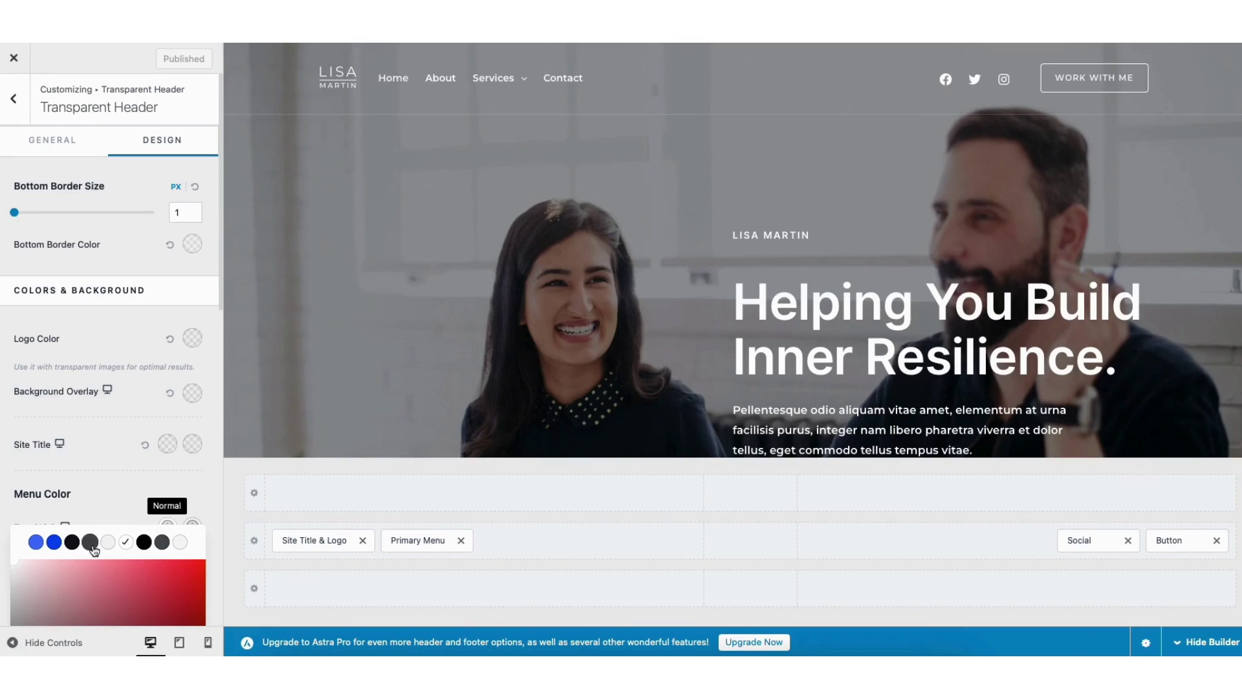
click(55, 545)
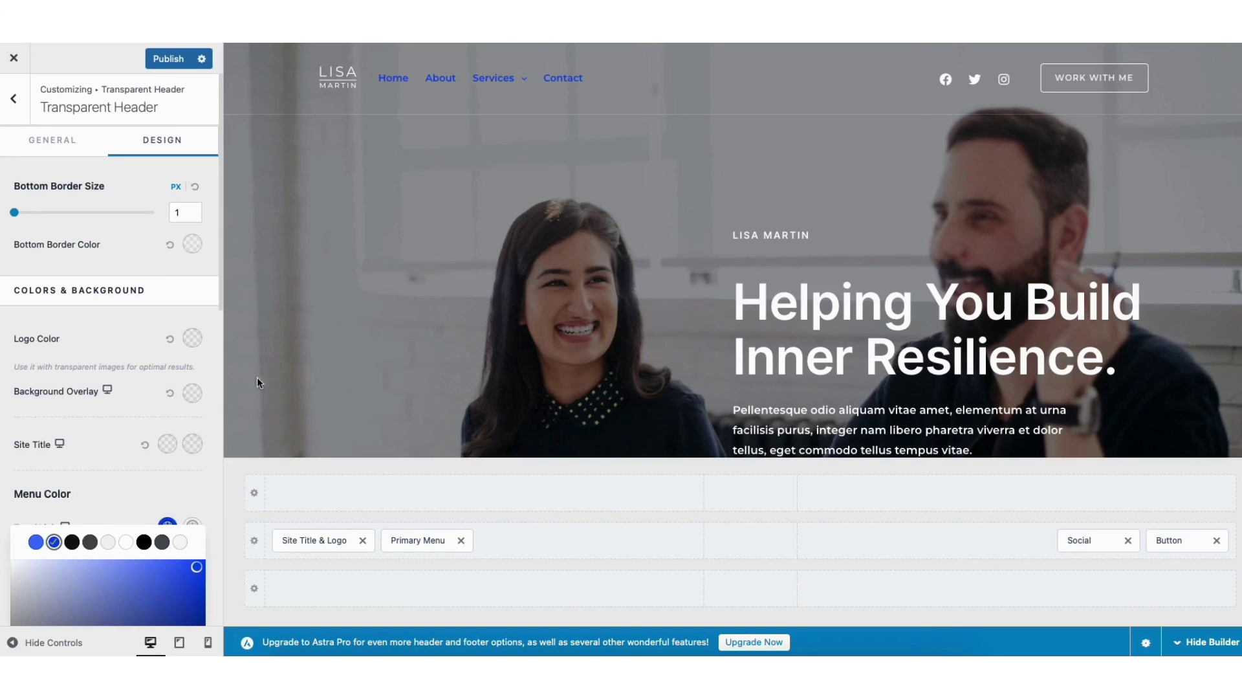
Set the Transparent Header menu's hover/active text/link color to the near-black swatch, third in the palette.
mouse_move(488, 77)
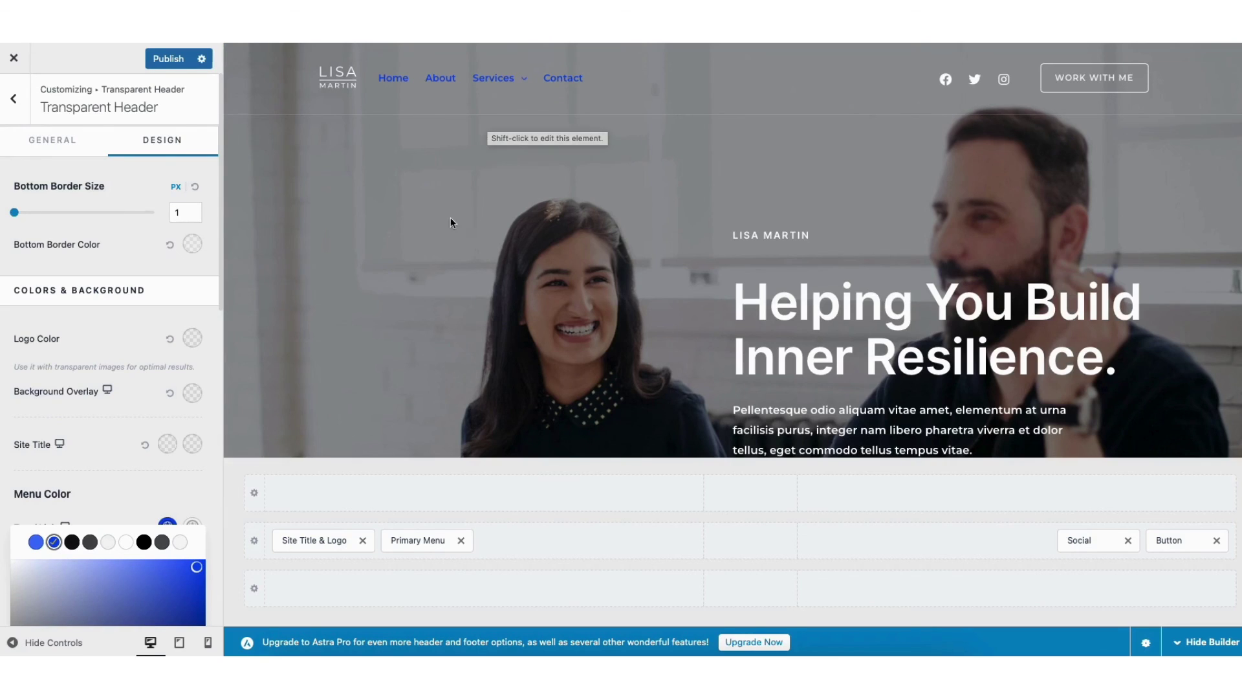
click(161, 496)
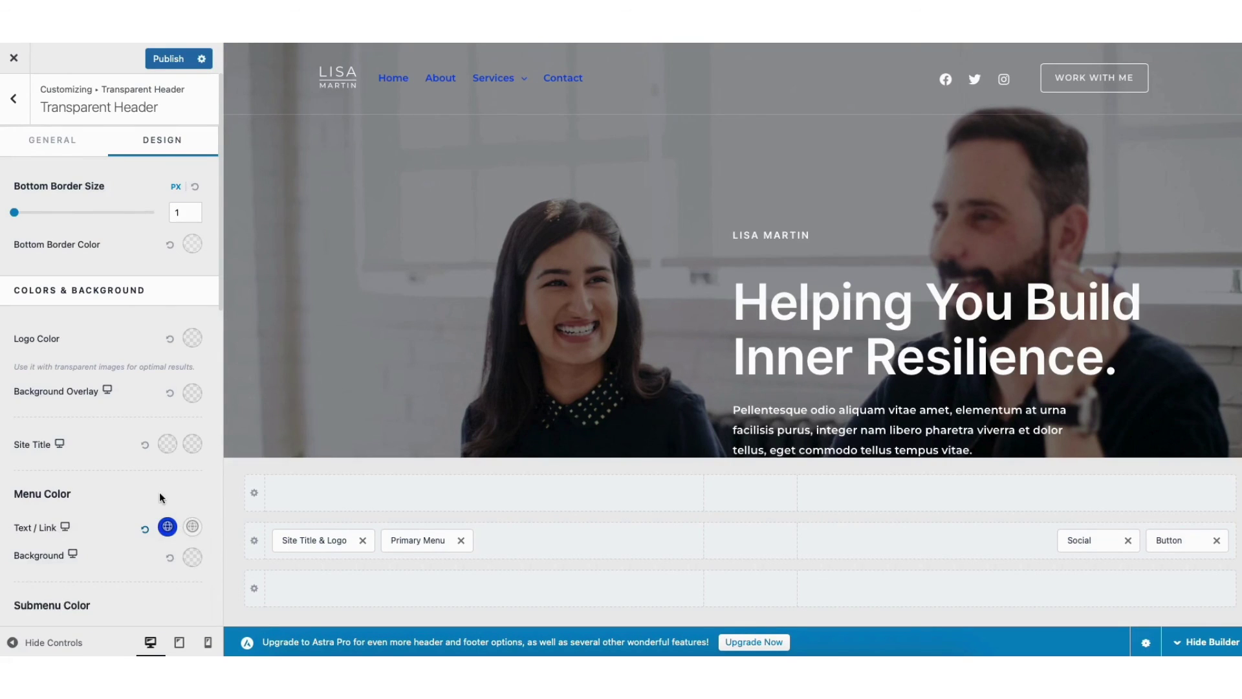
click(193, 527)
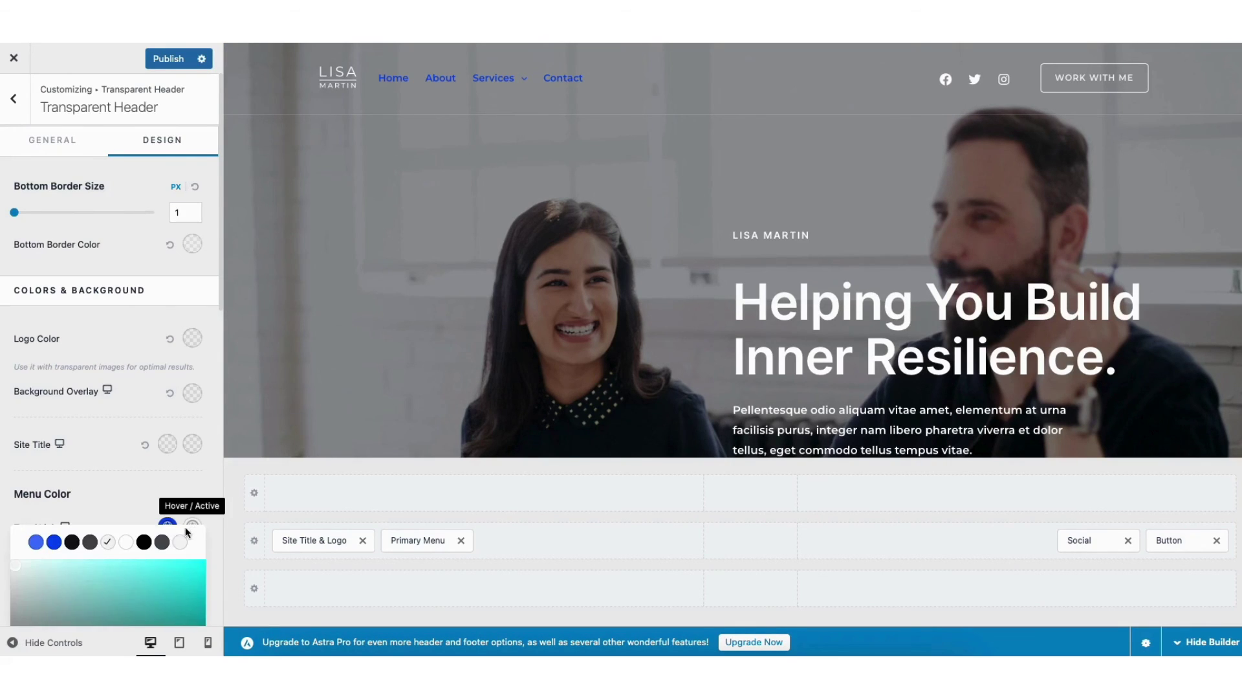
click(72, 542)
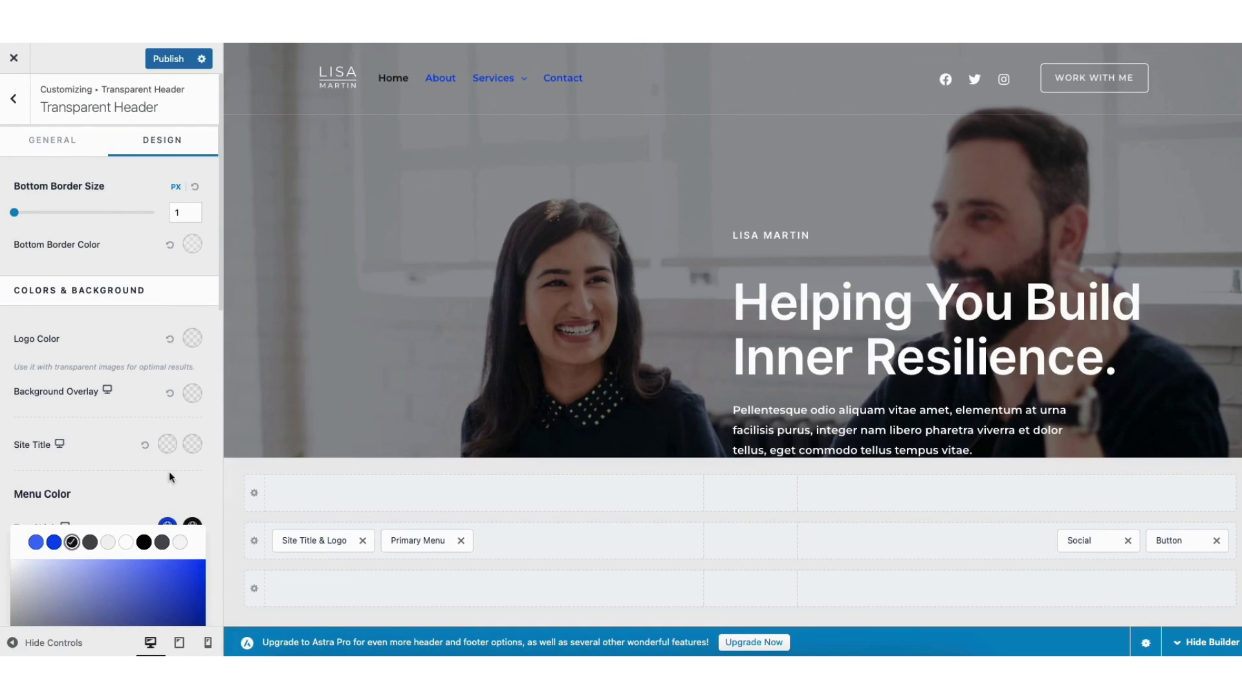
mouse_move(495, 84)
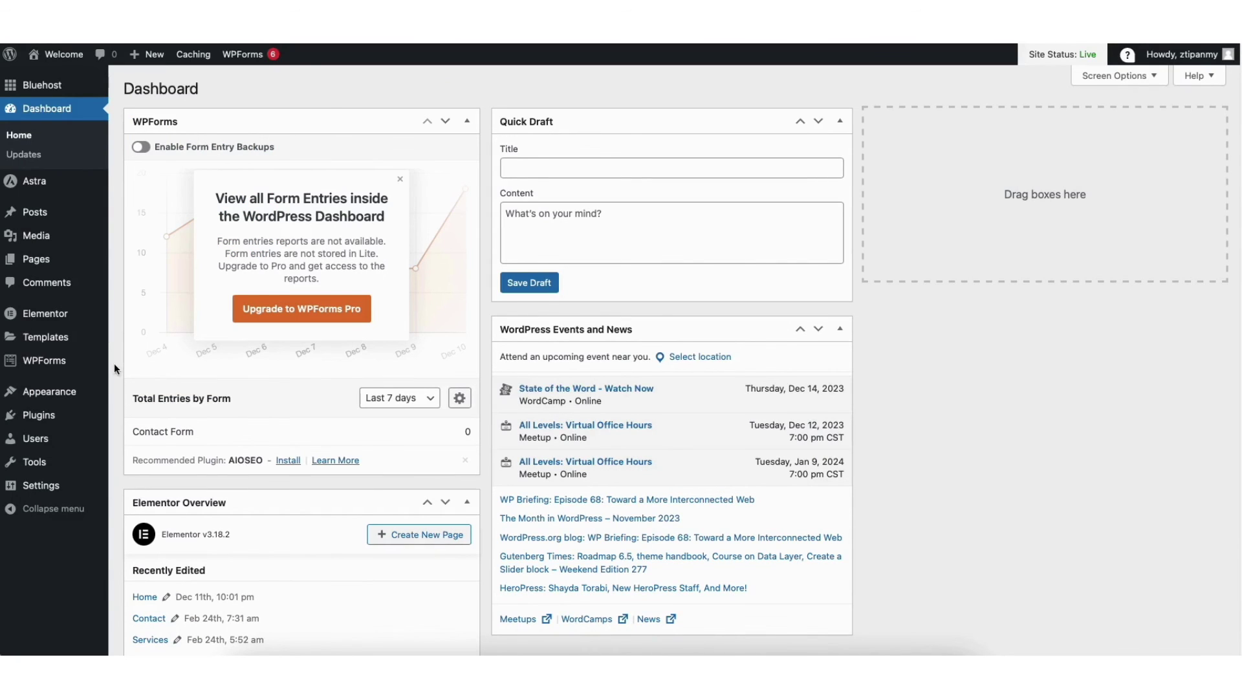
Open the Footer Builder in the theme customizer from the WordPress dashboard.
mouse_move(57, 396)
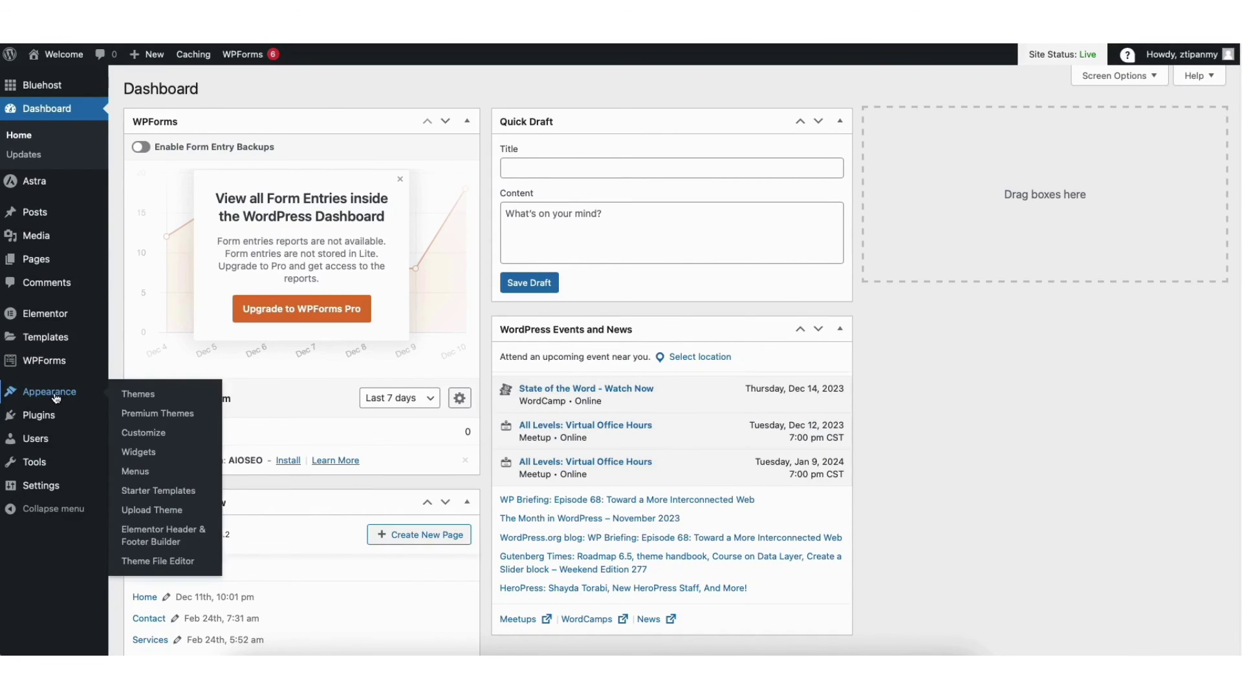
click(139, 434)
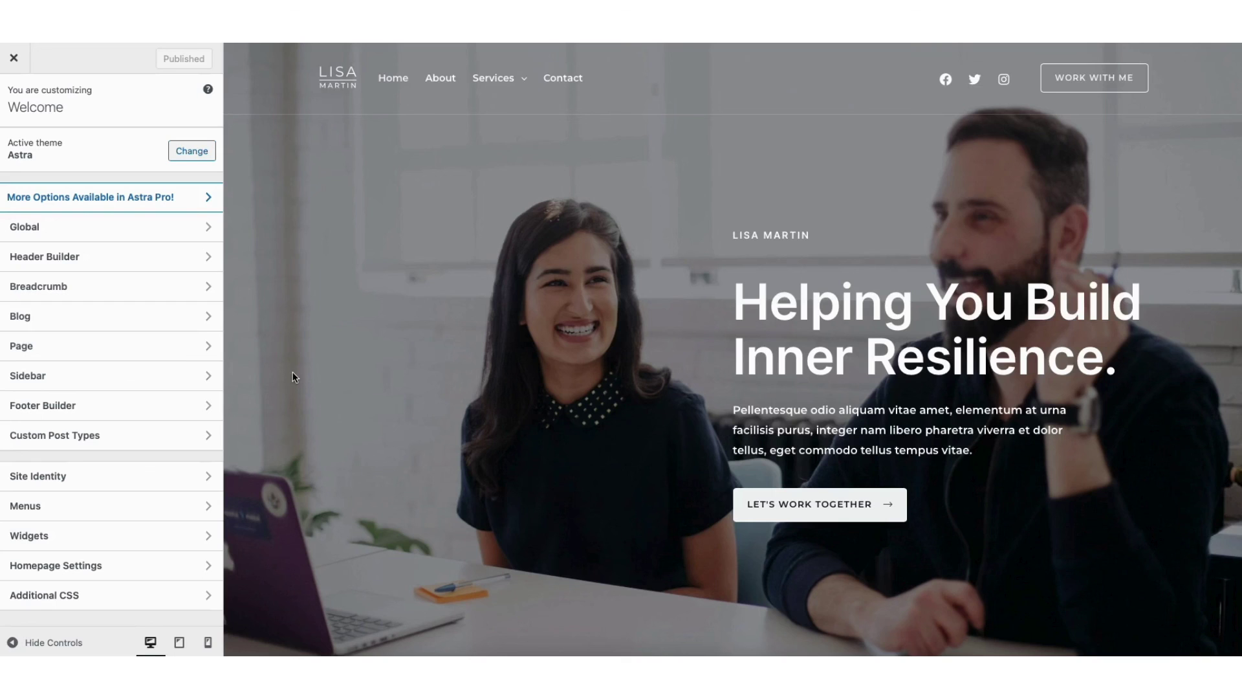
click(167, 412)
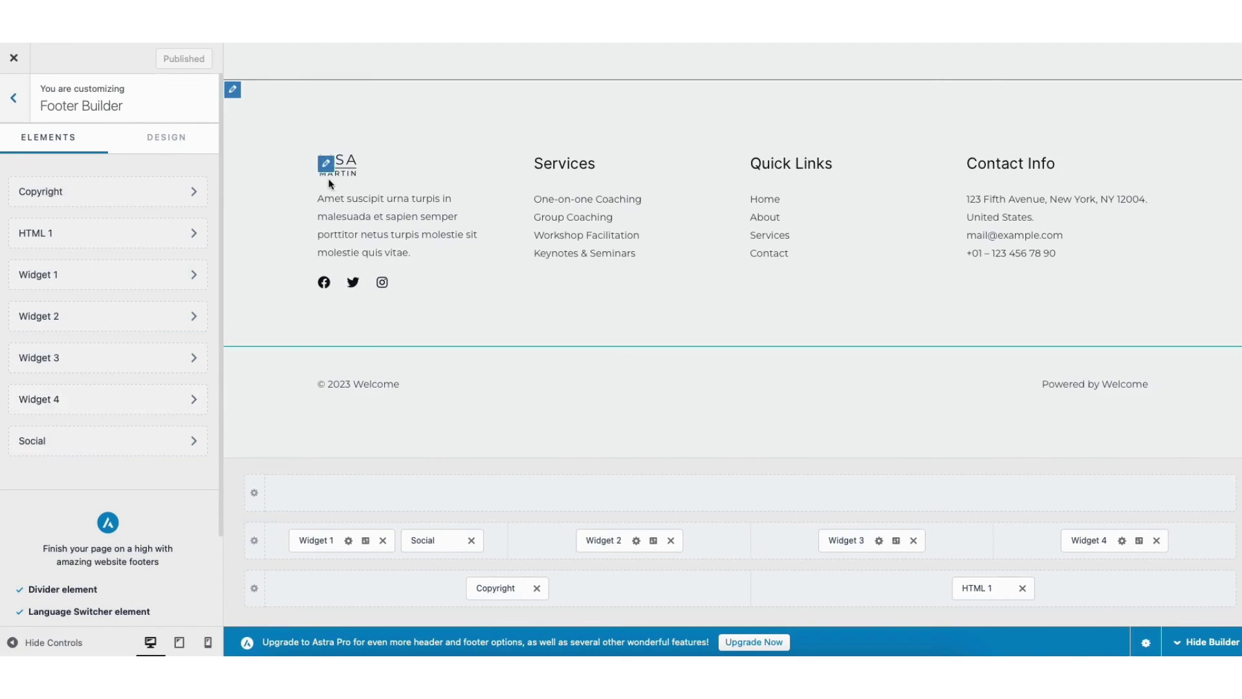
Examine footer Widget 1: its text content, the blocks that can be added to it, and its alignment, color and font settings.
click(326, 166)
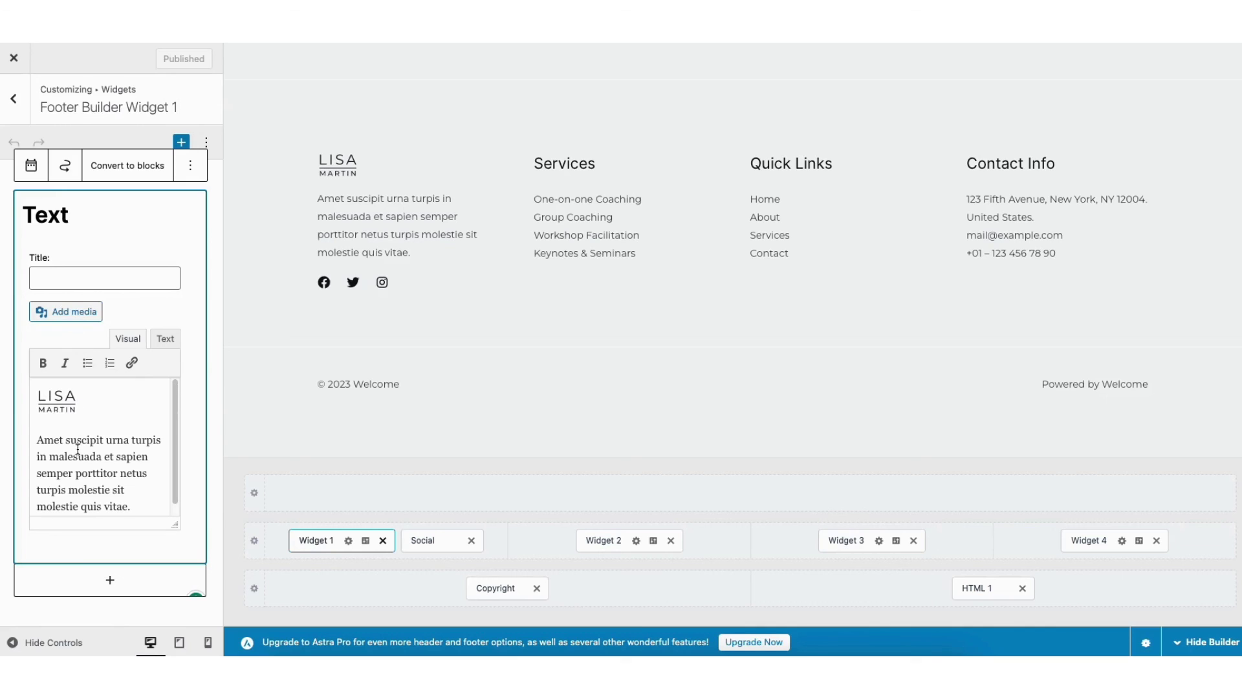
click(109, 574)
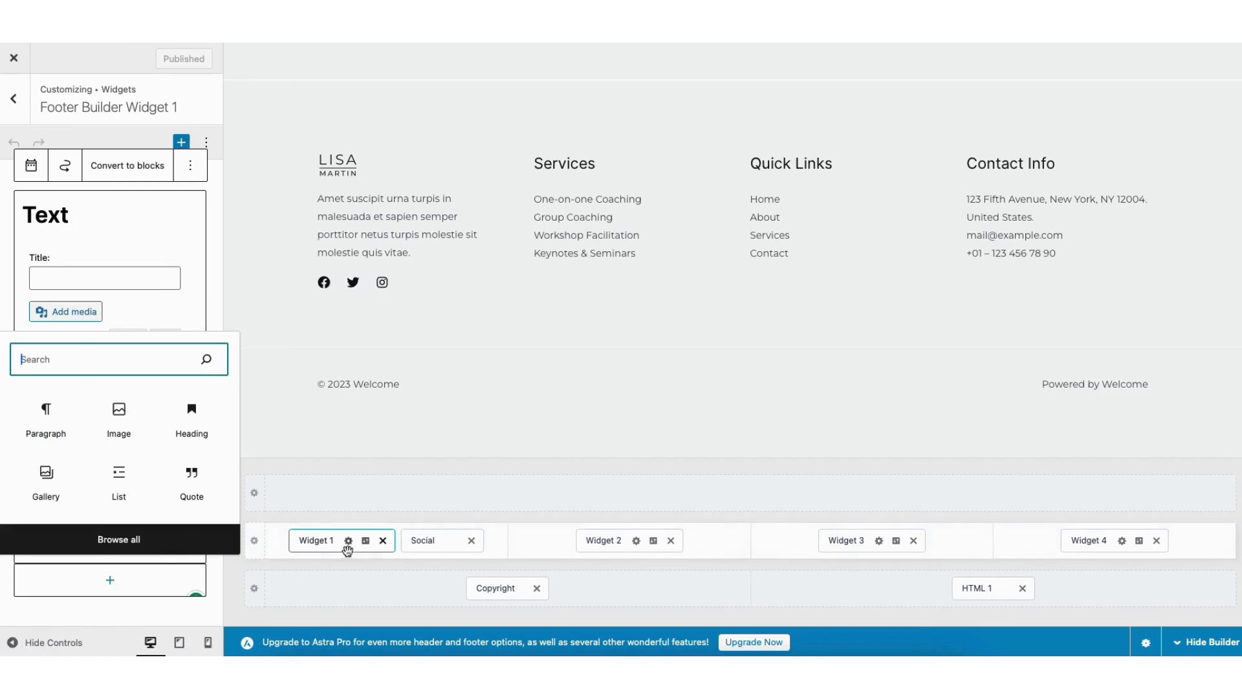
click(367, 542)
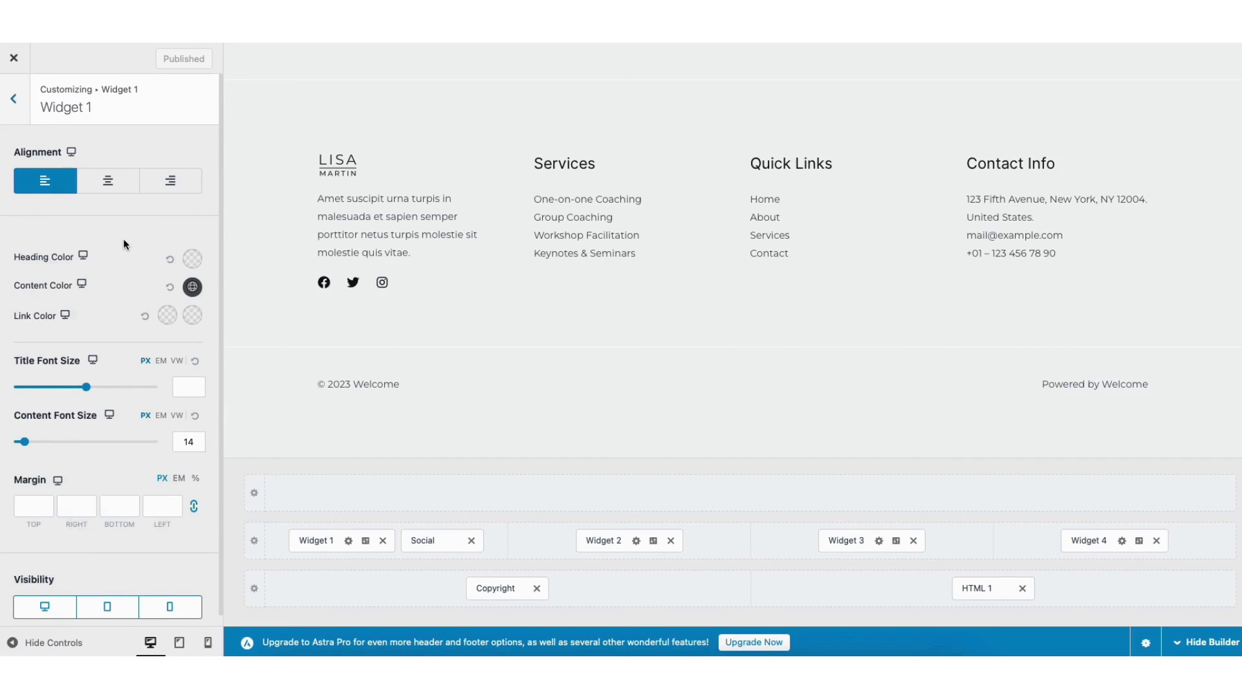
Check the footer social icons' general and design settings, and remove the Social element from the primary footer row.
click(325, 284)
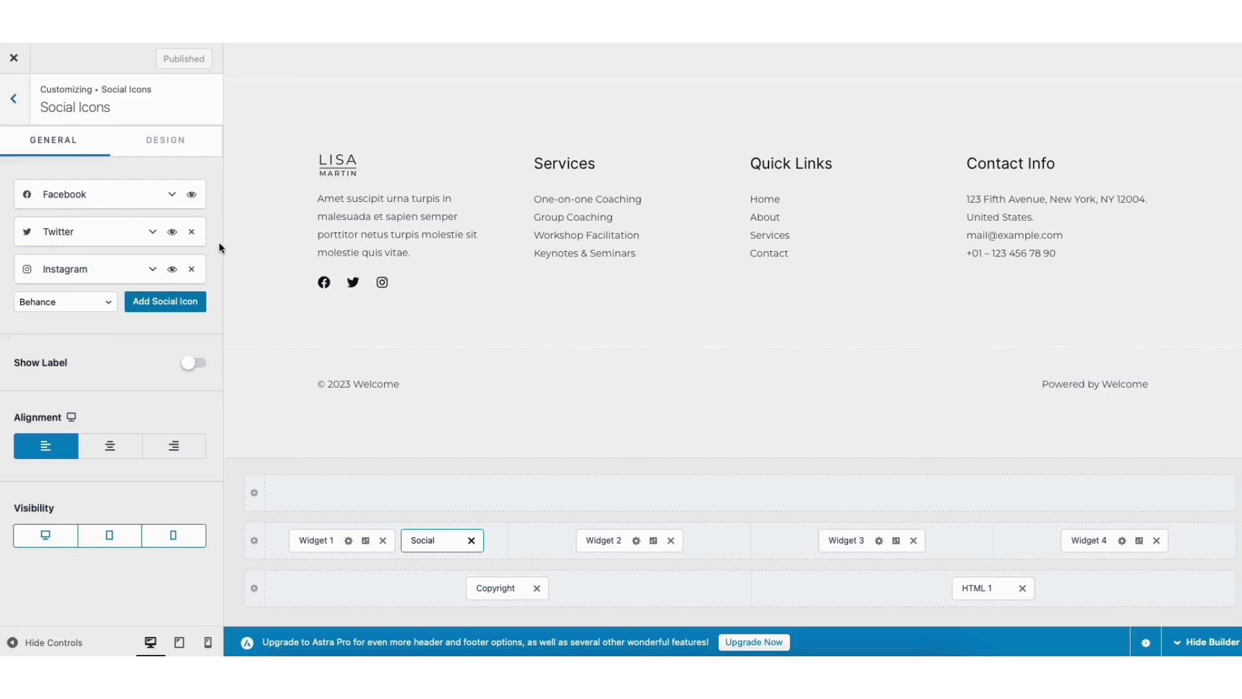
click(167, 143)
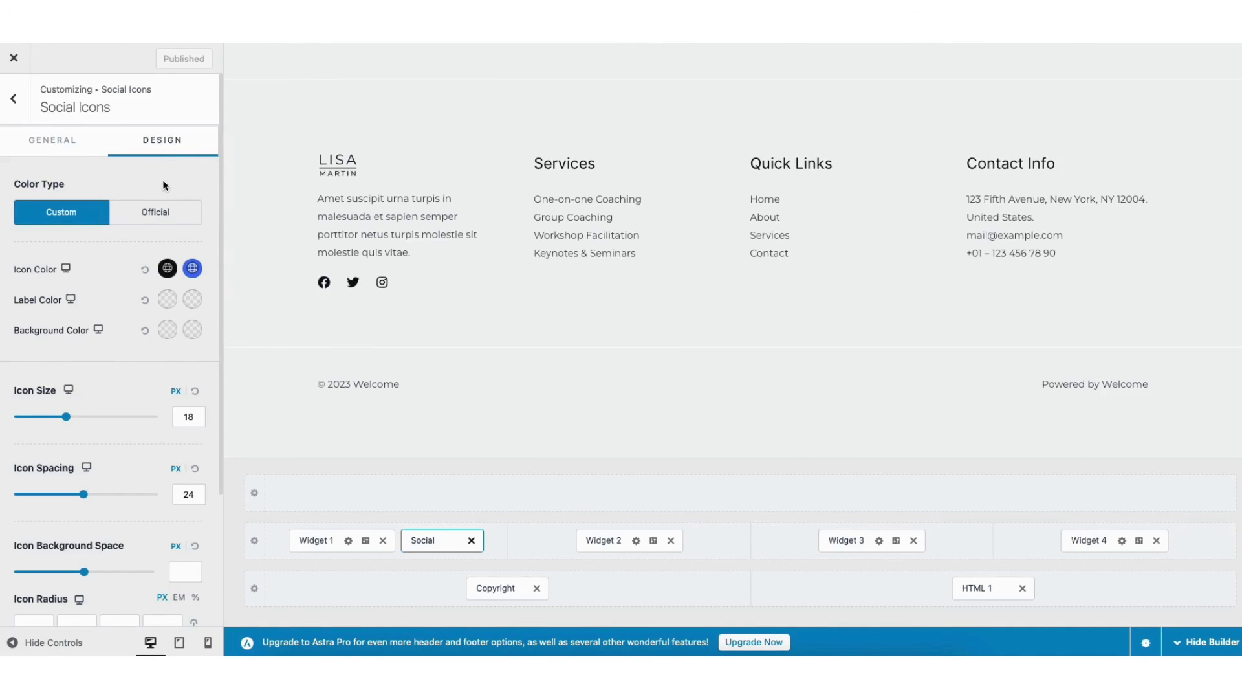
click(471, 540)
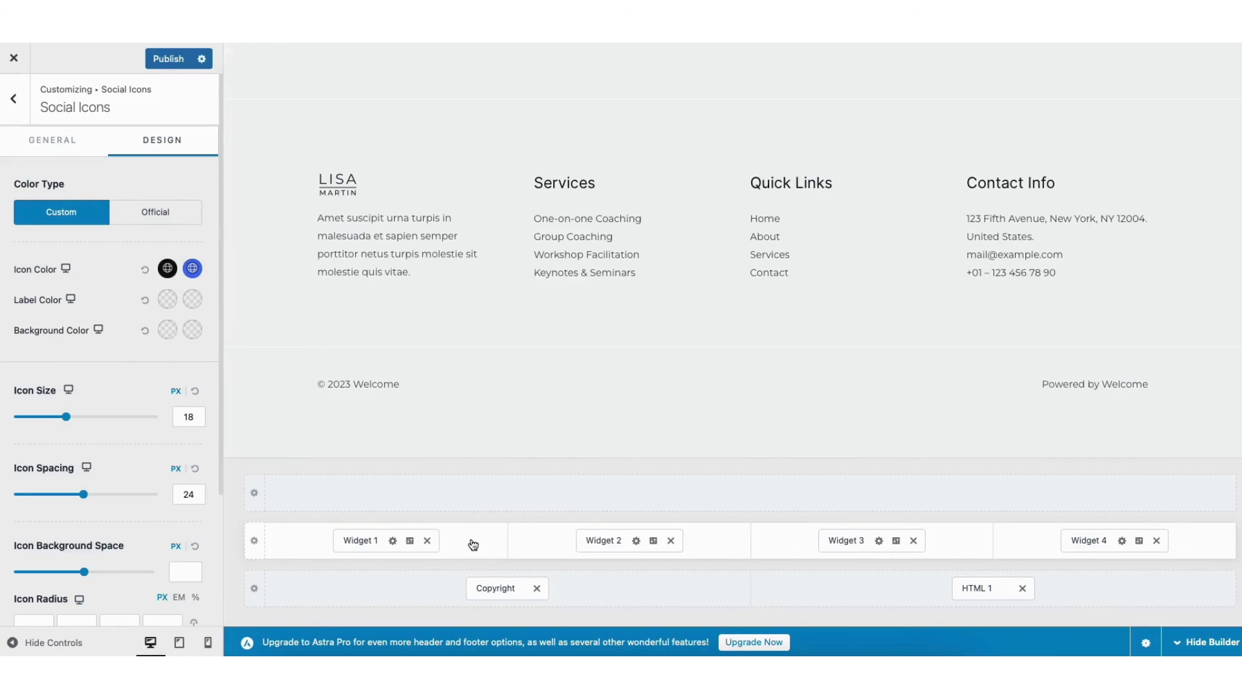
Set the Primary Footer to 3 columns and check which elements can be added to the empty row above it.
mouse_move(258, 215)
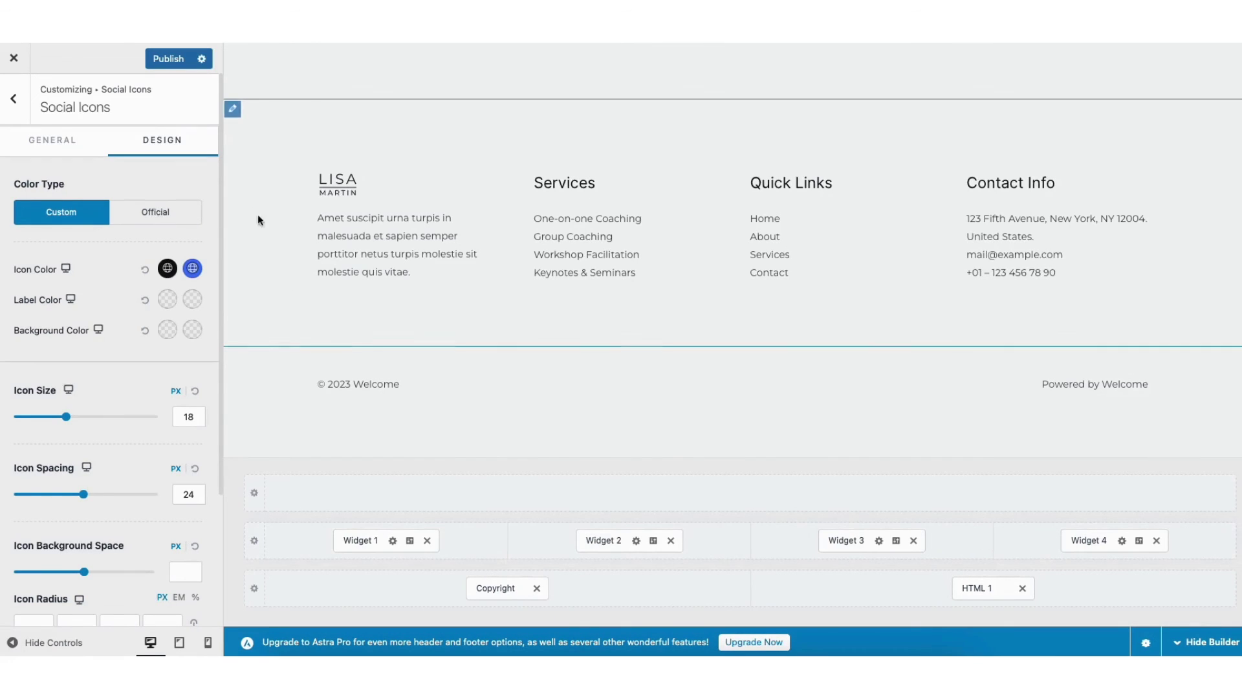
click(234, 113)
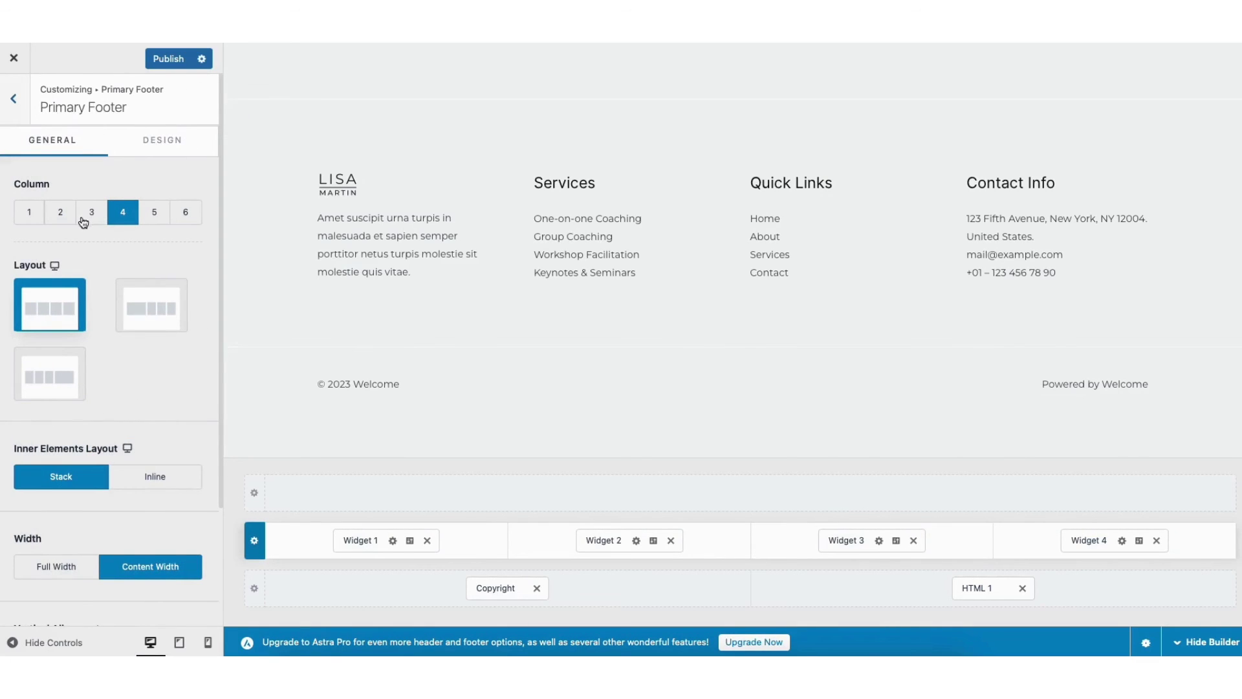
click(84, 217)
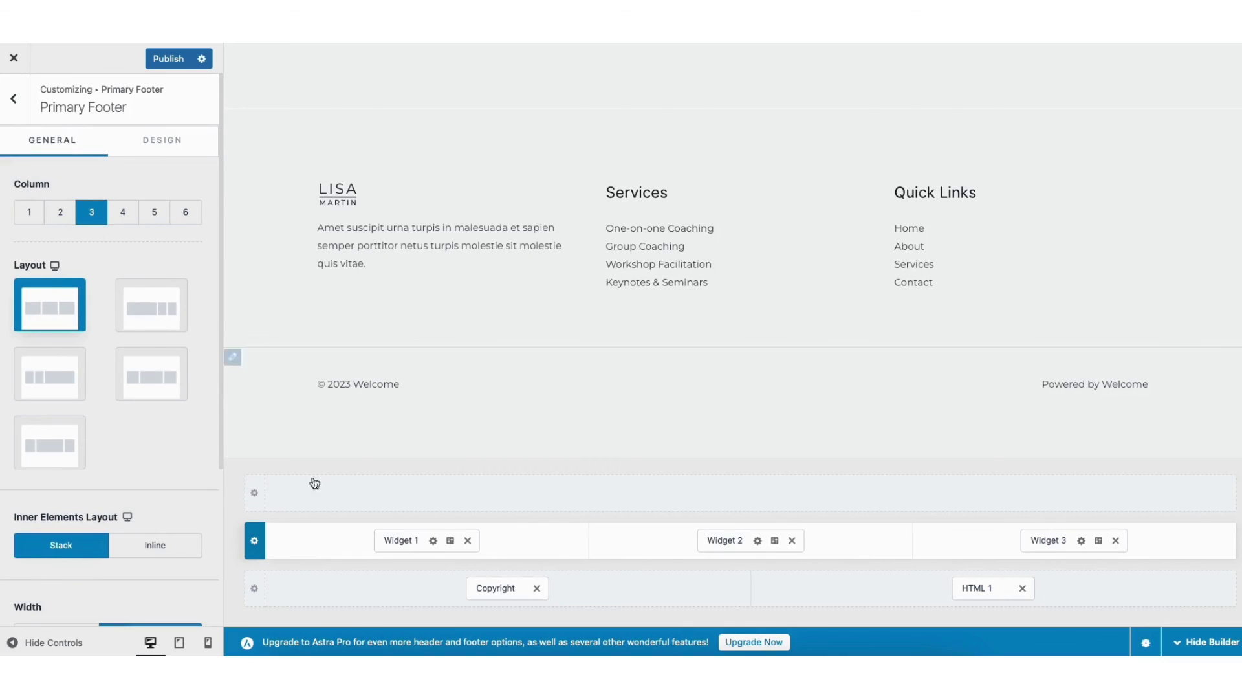
click(738, 494)
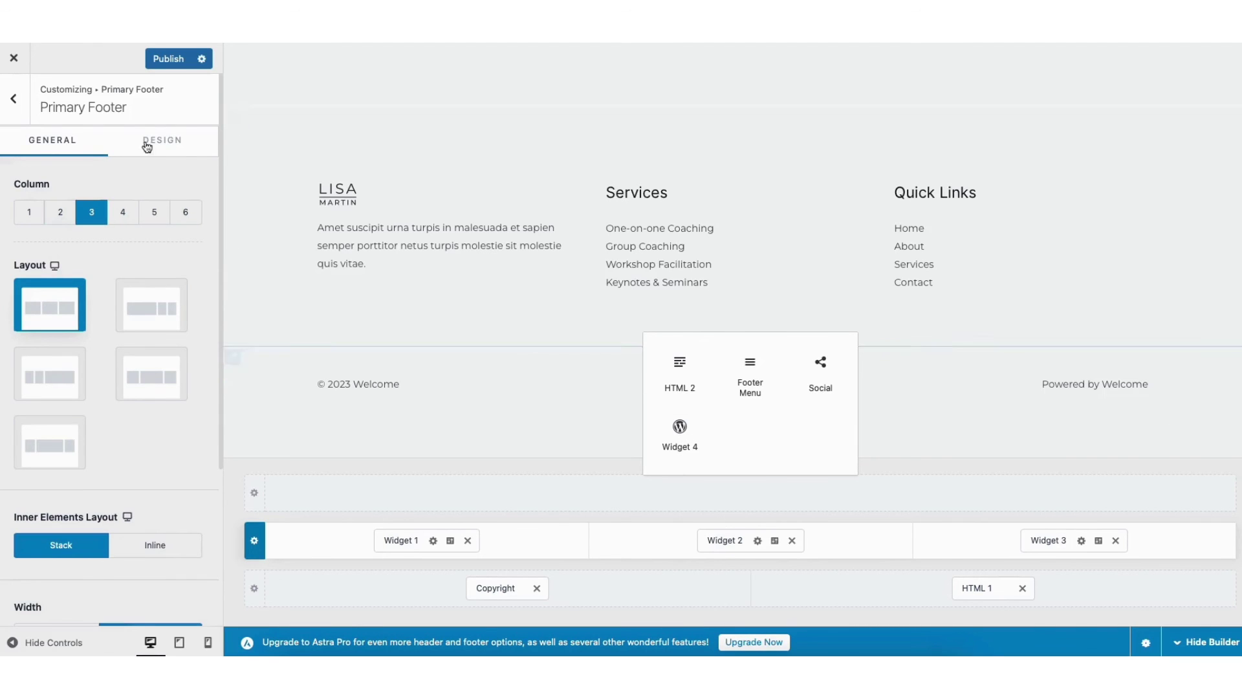
click(9, 102)
click(9, 101)
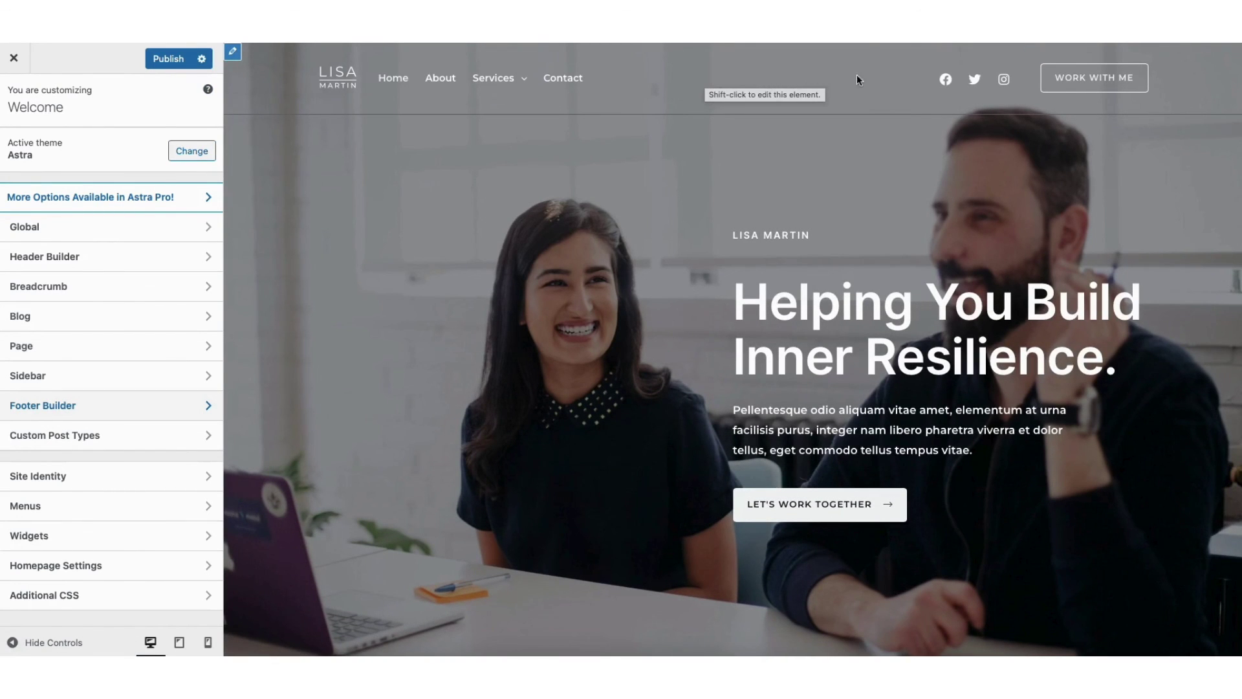
Remove the Social icons element from the header's primary row.
mouse_move(947, 81)
click(948, 59)
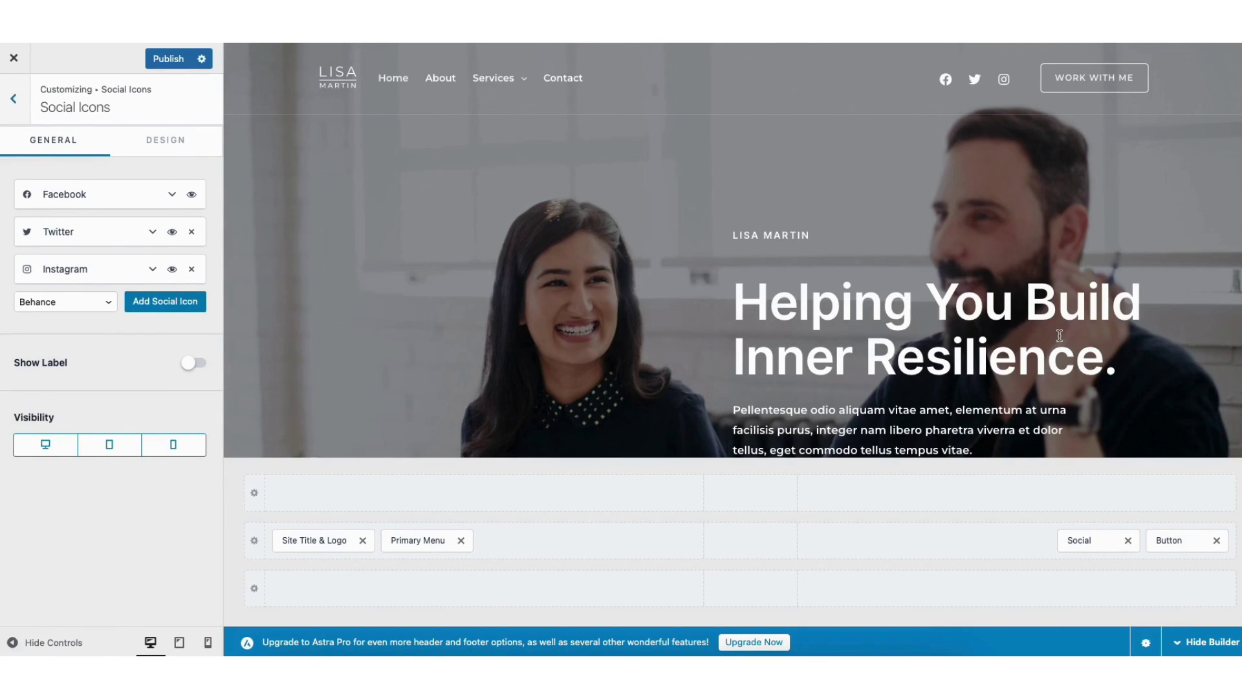
click(1128, 541)
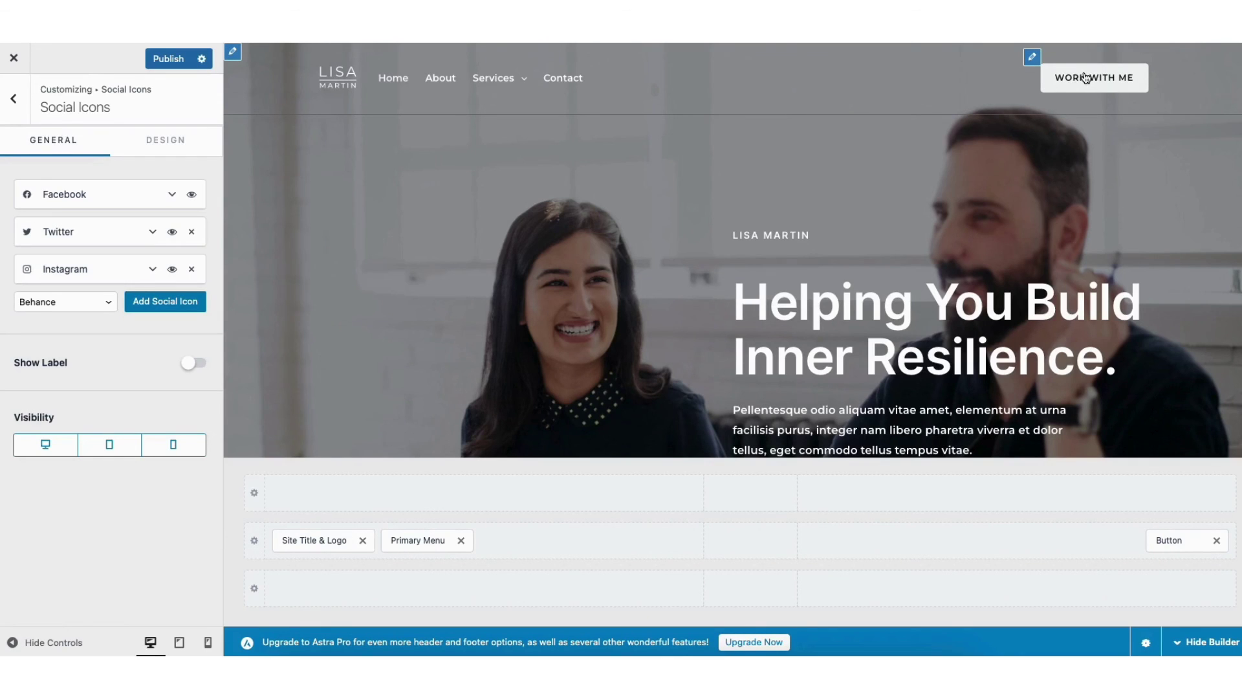
Remove the Work With Me button from the header and move the Primary Menu to the row's right-hand section.
click(1032, 57)
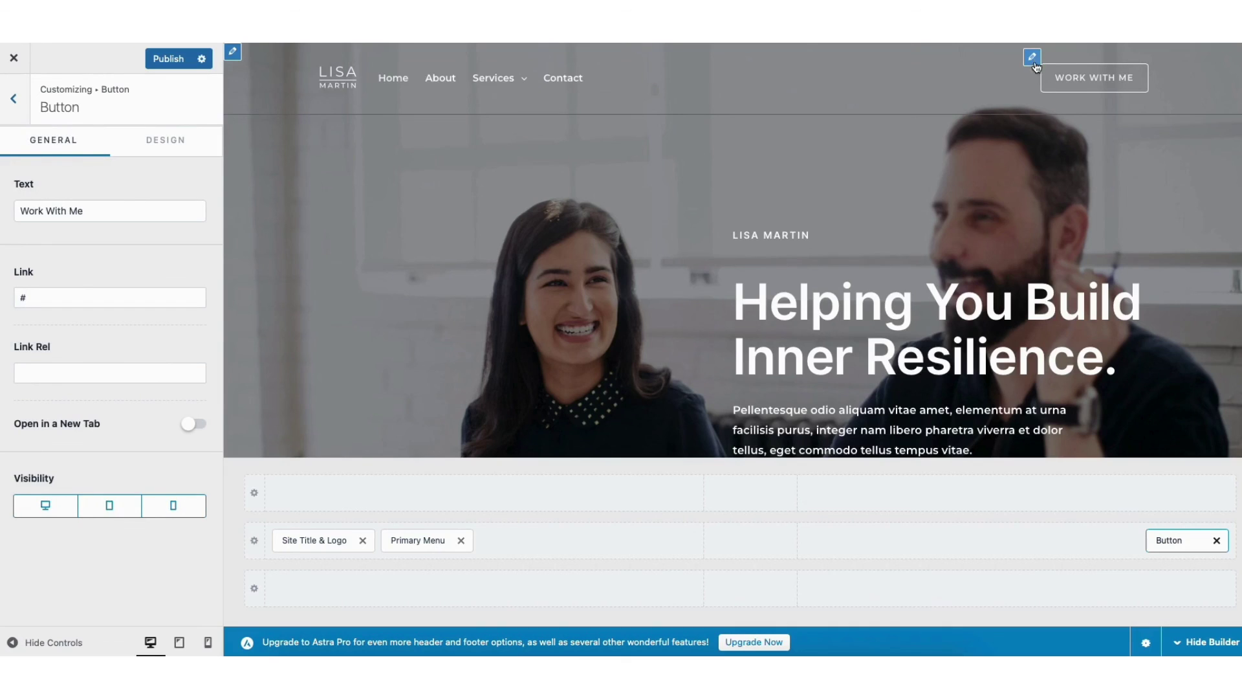
click(1217, 541)
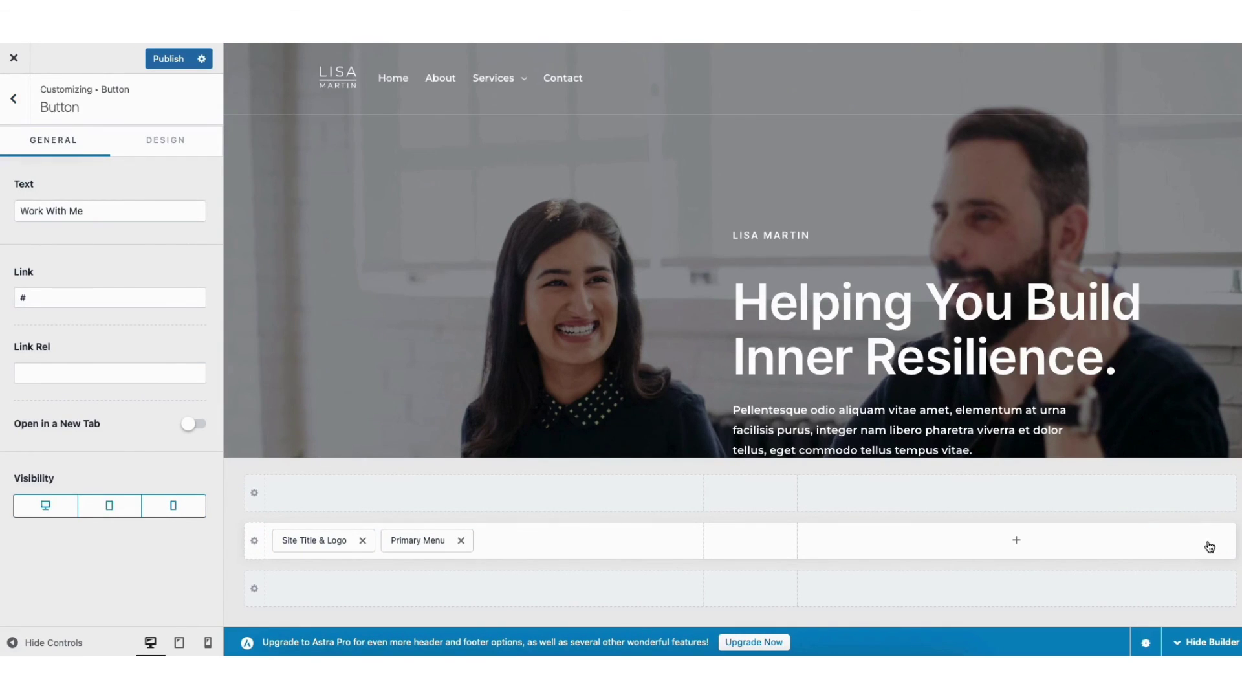
drag(420, 544, 865, 550)
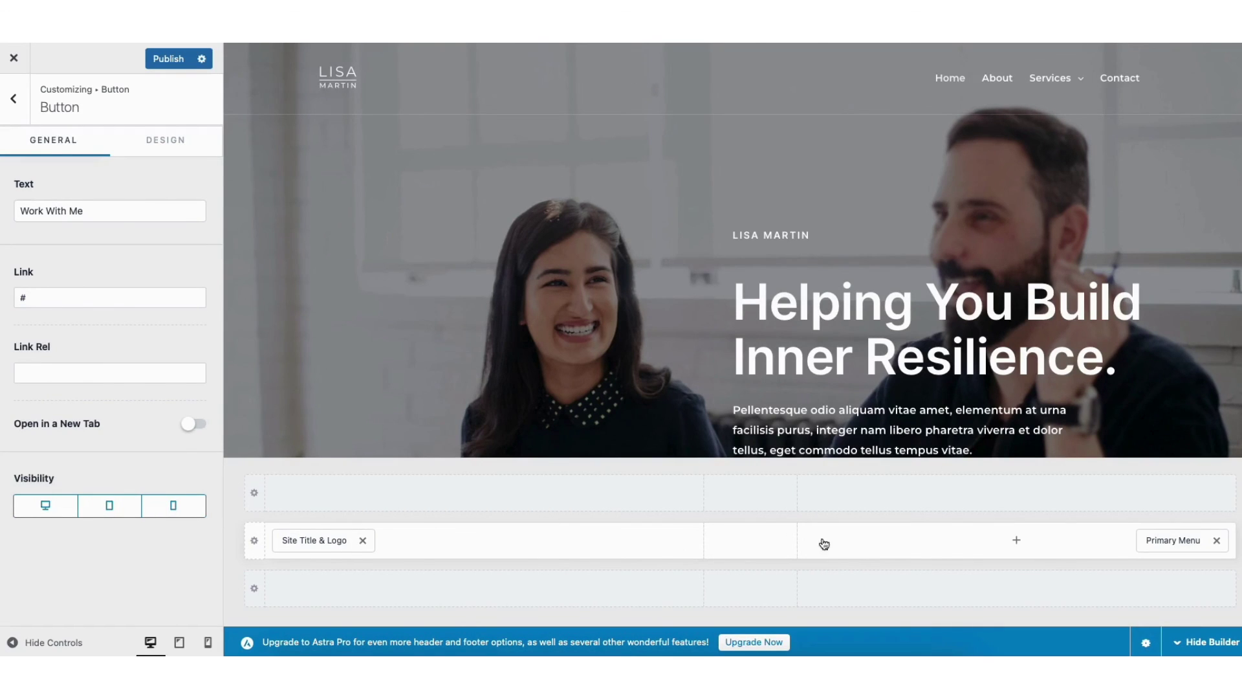
Review the header logo's general and design settings, including logo width, site title, tagline, colors and margin.
click(322, 73)
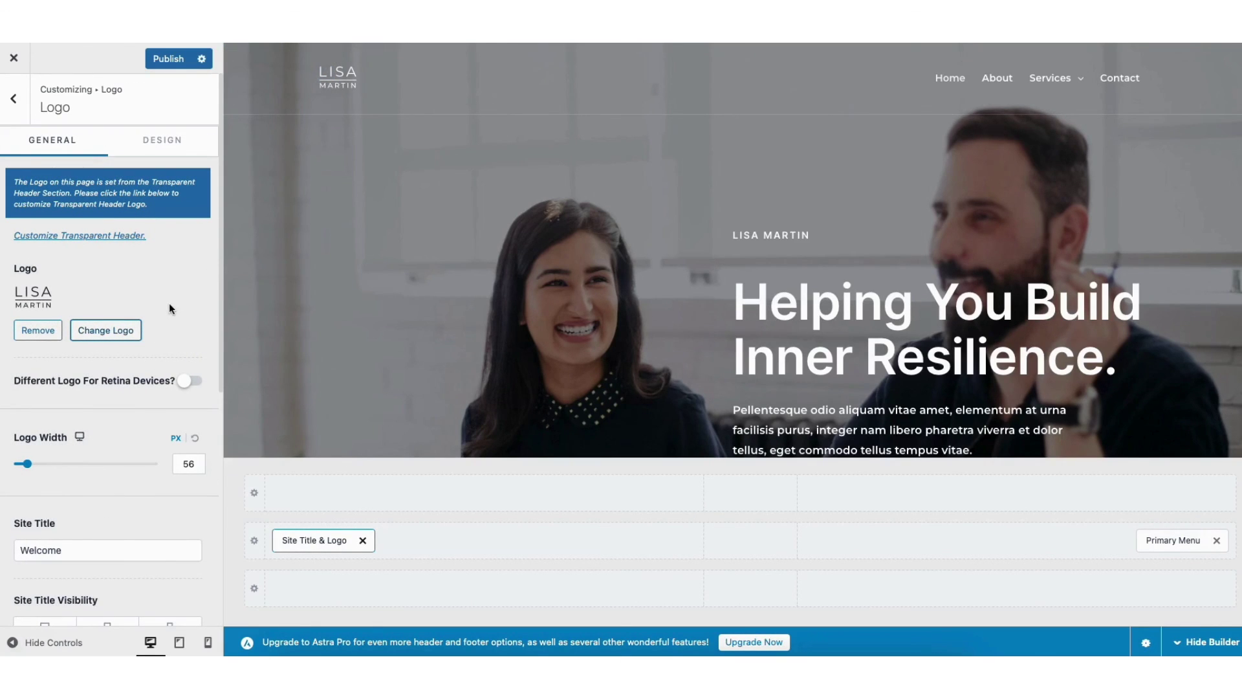
scroll(220, 289, down, 5)
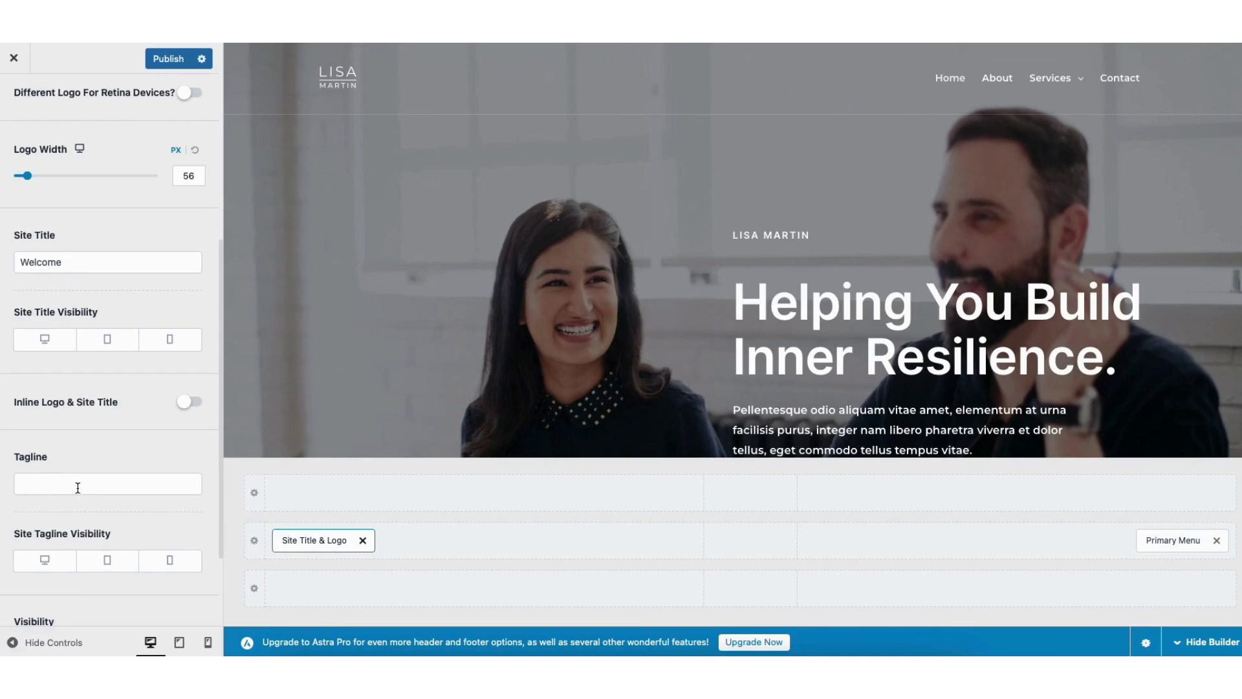
drag(222, 470, 242, 274)
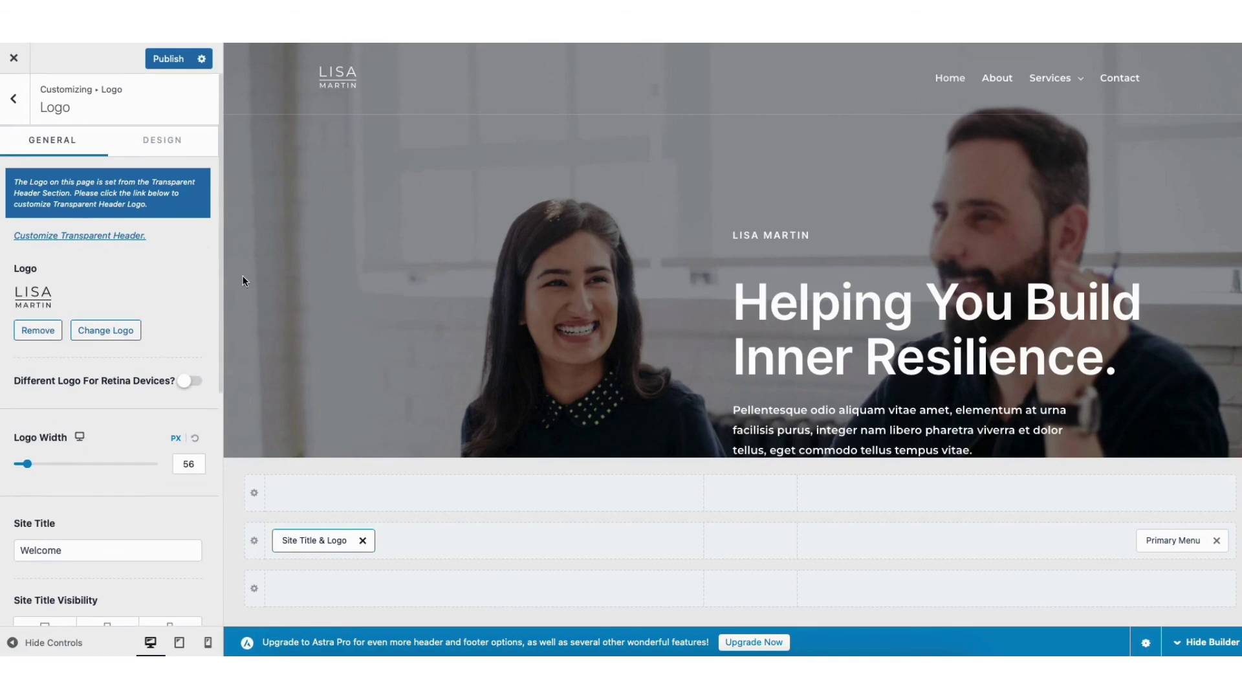
click(176, 146)
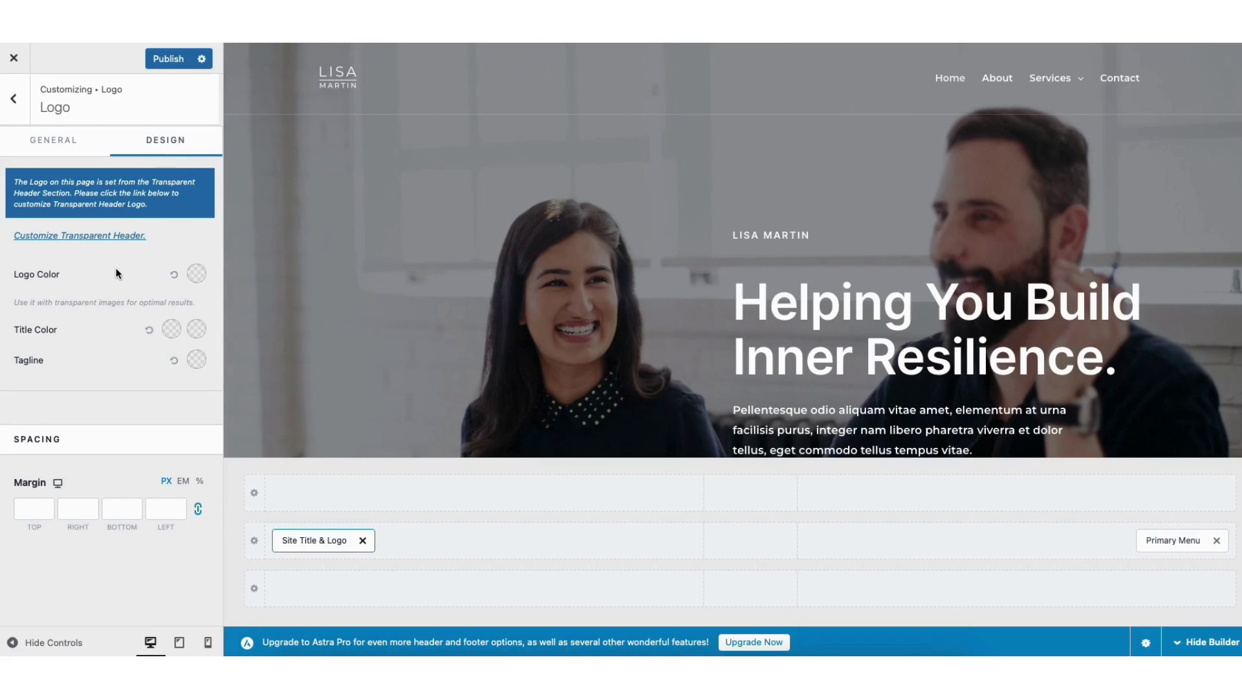
click(15, 100)
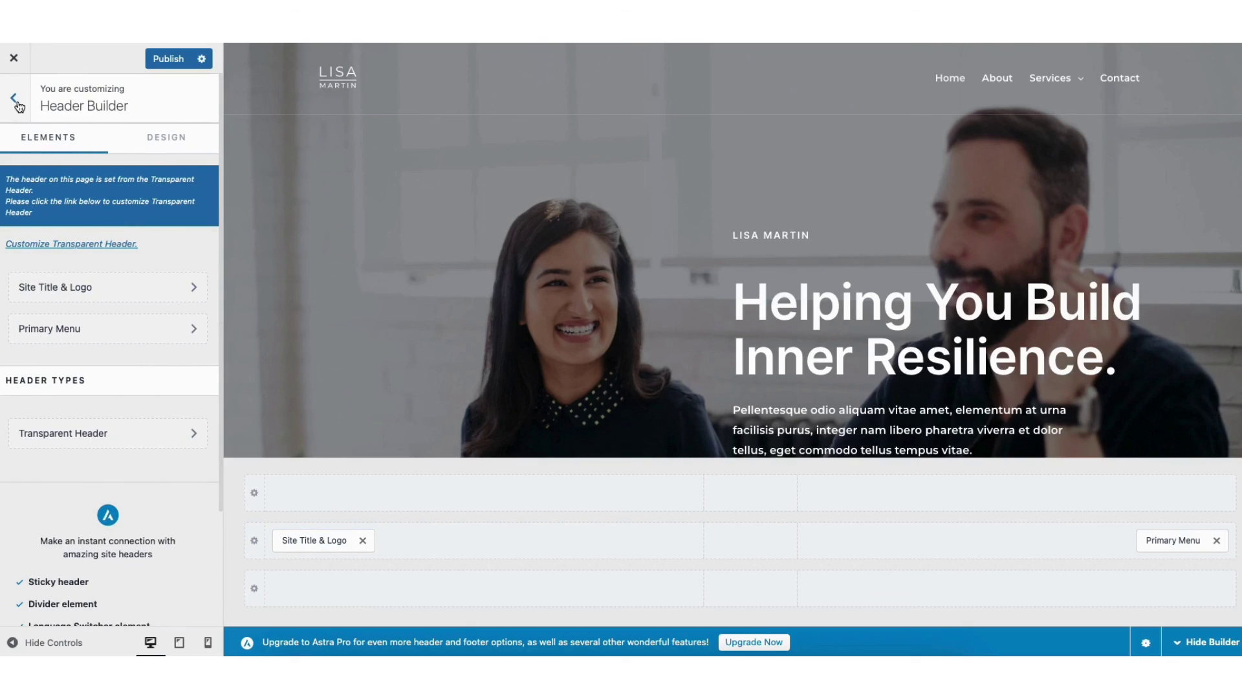
click(16, 100)
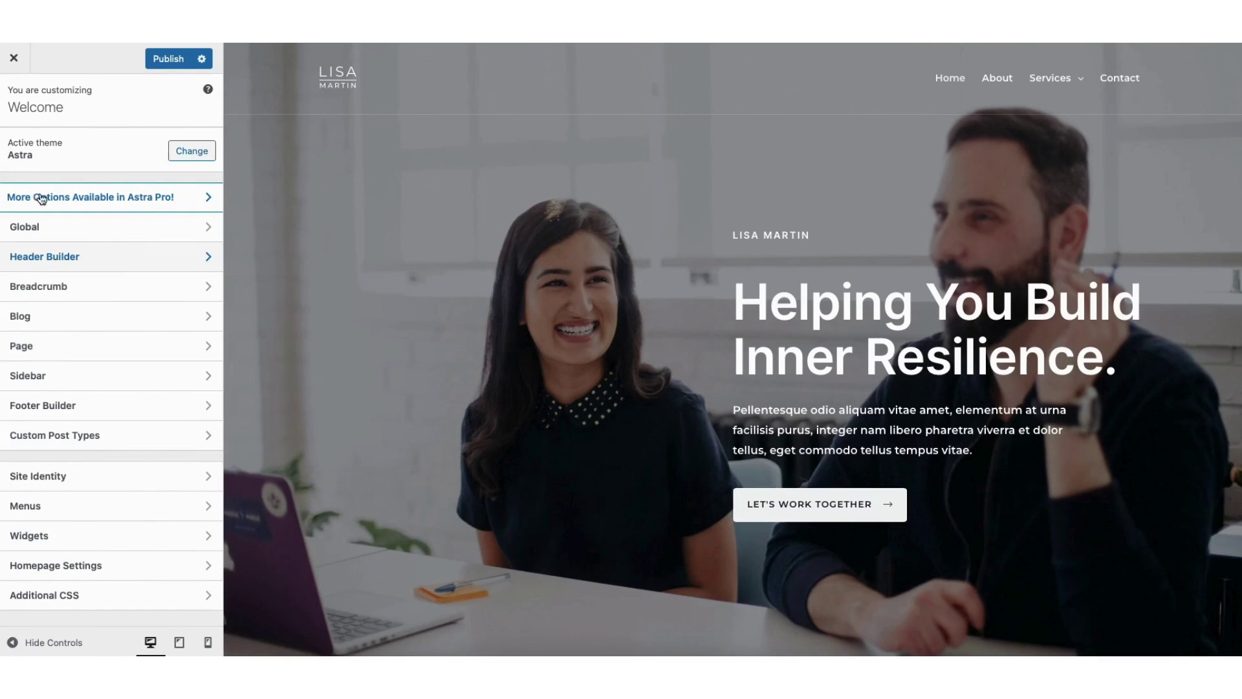
Examine the customizer's Site Identity settings and the global Typography and Colors options.
click(57, 481)
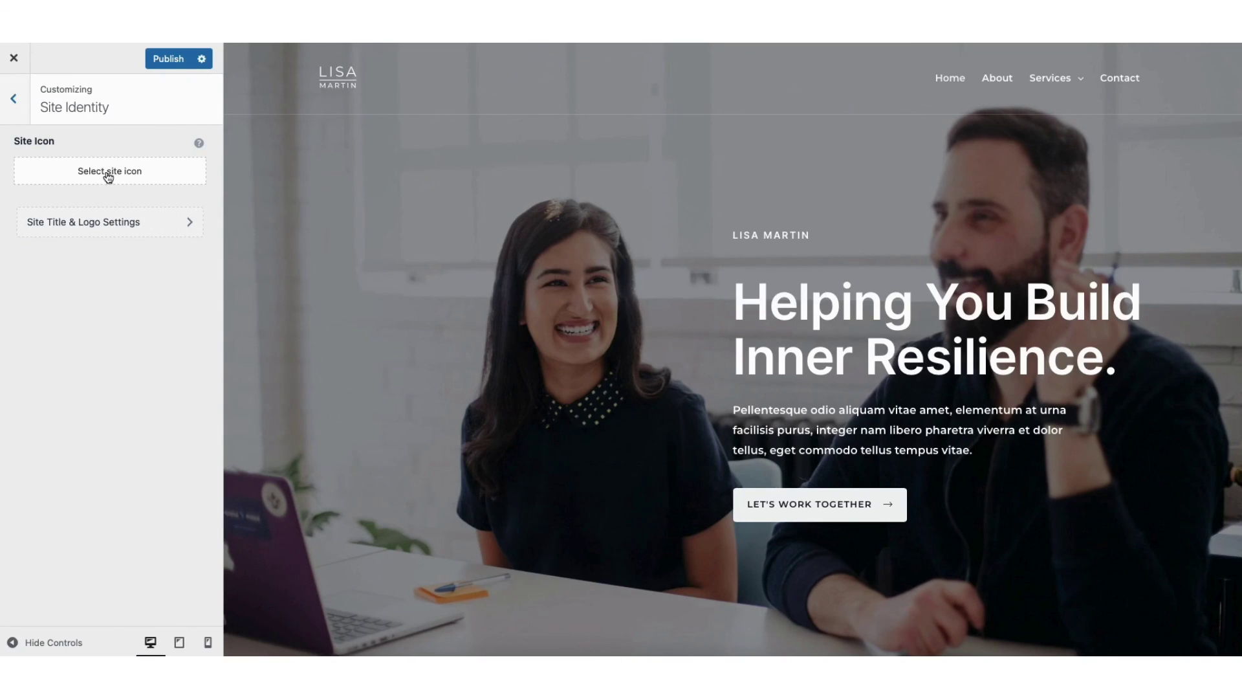
click(13, 100)
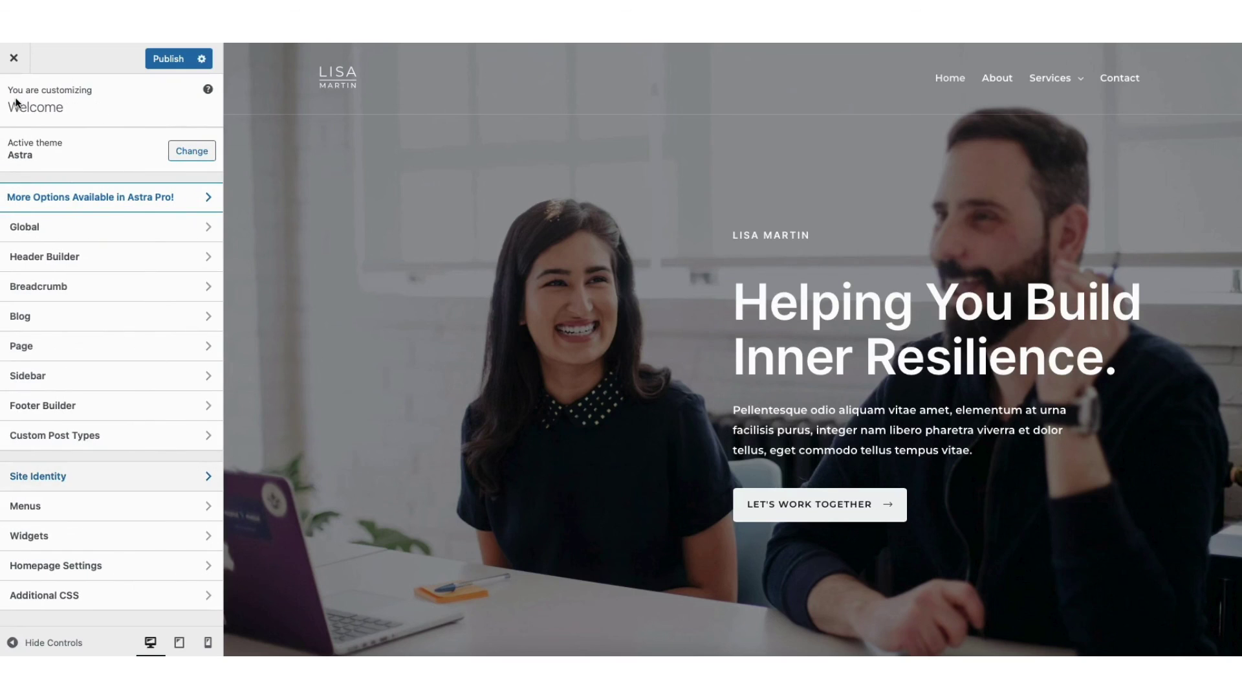
click(86, 227)
click(98, 142)
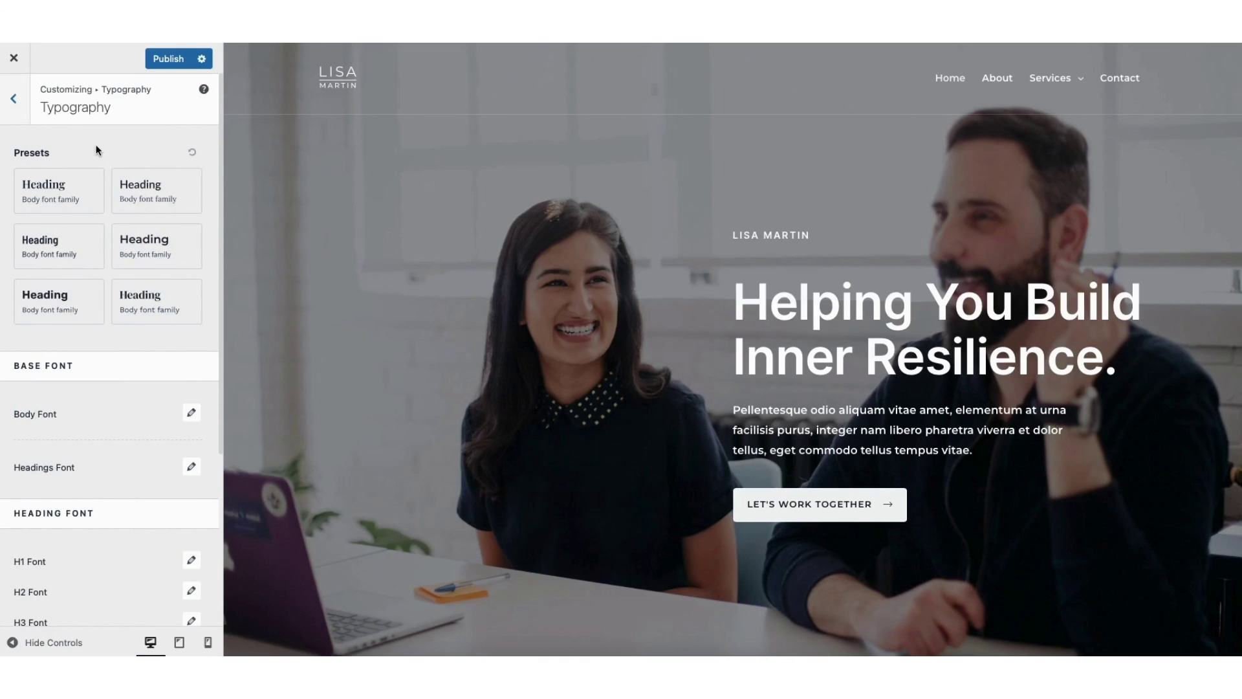
click(14, 100)
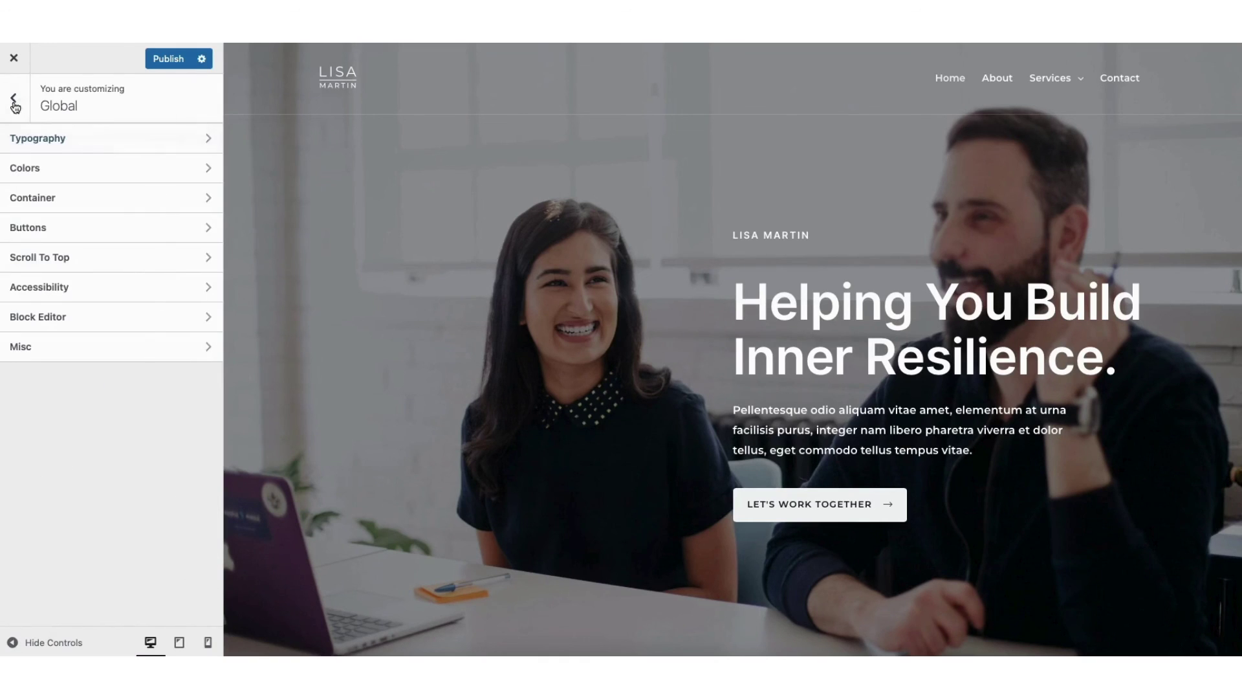
click(49, 165)
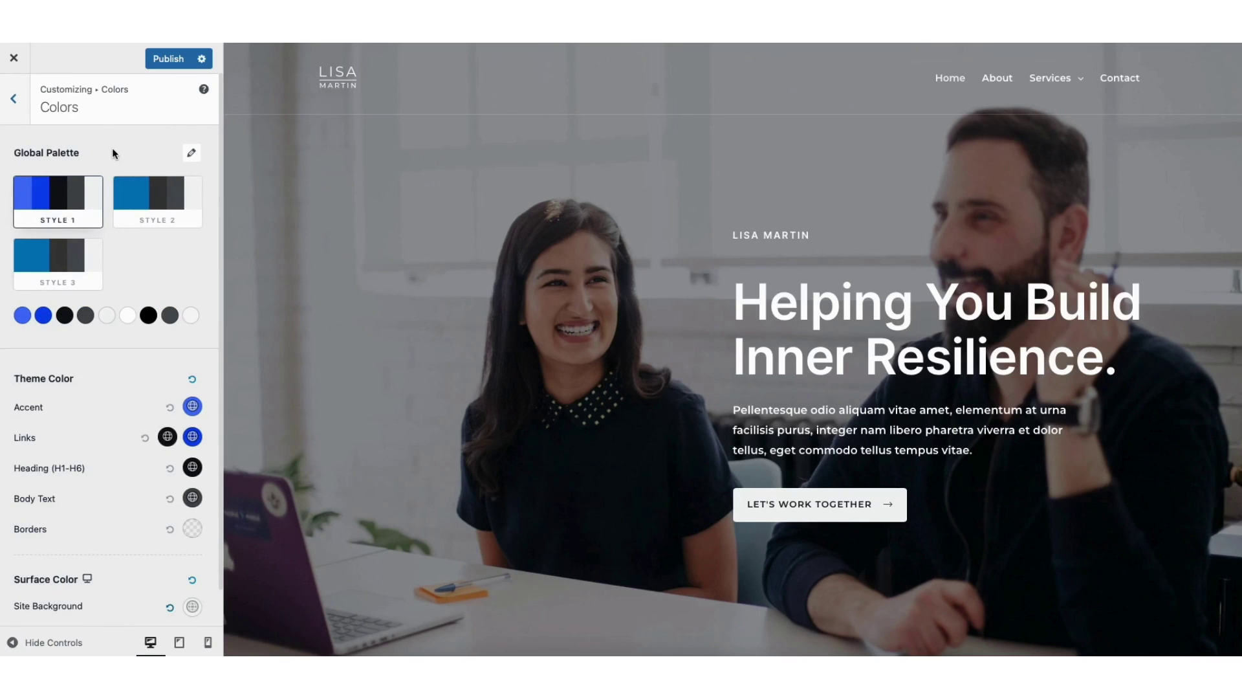
Leave the global Colors settings and open the global Buttons settings in the customizer.
click(13, 99)
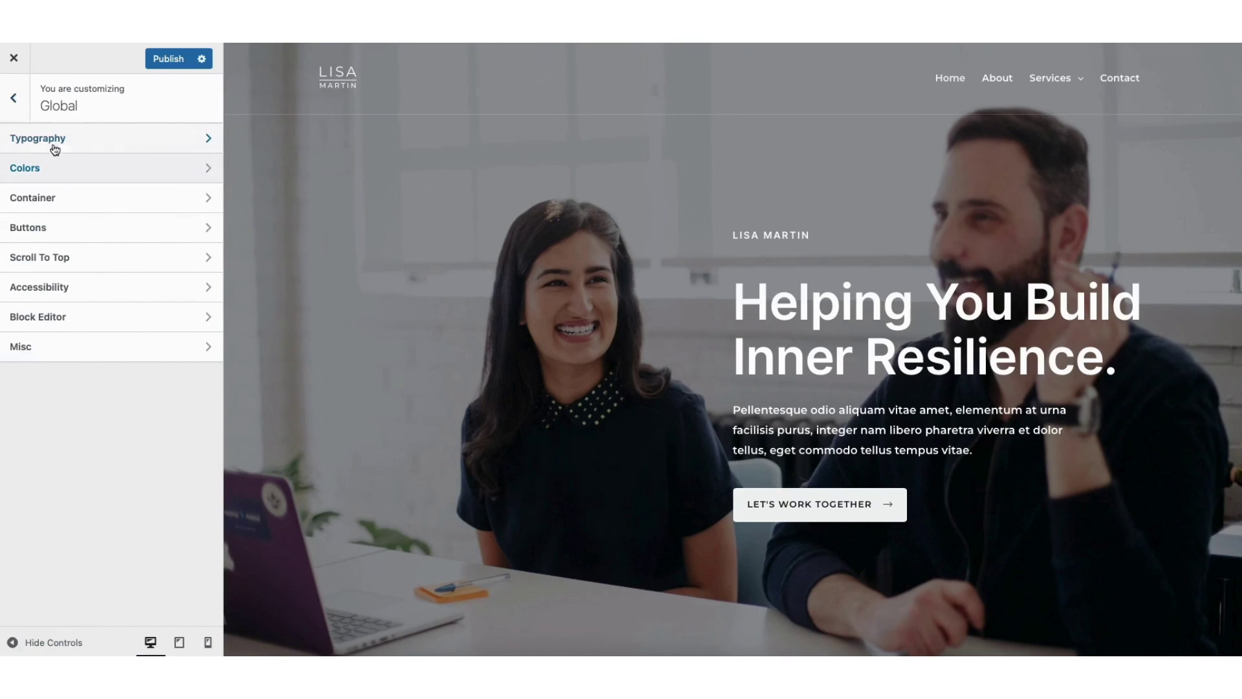
click(79, 227)
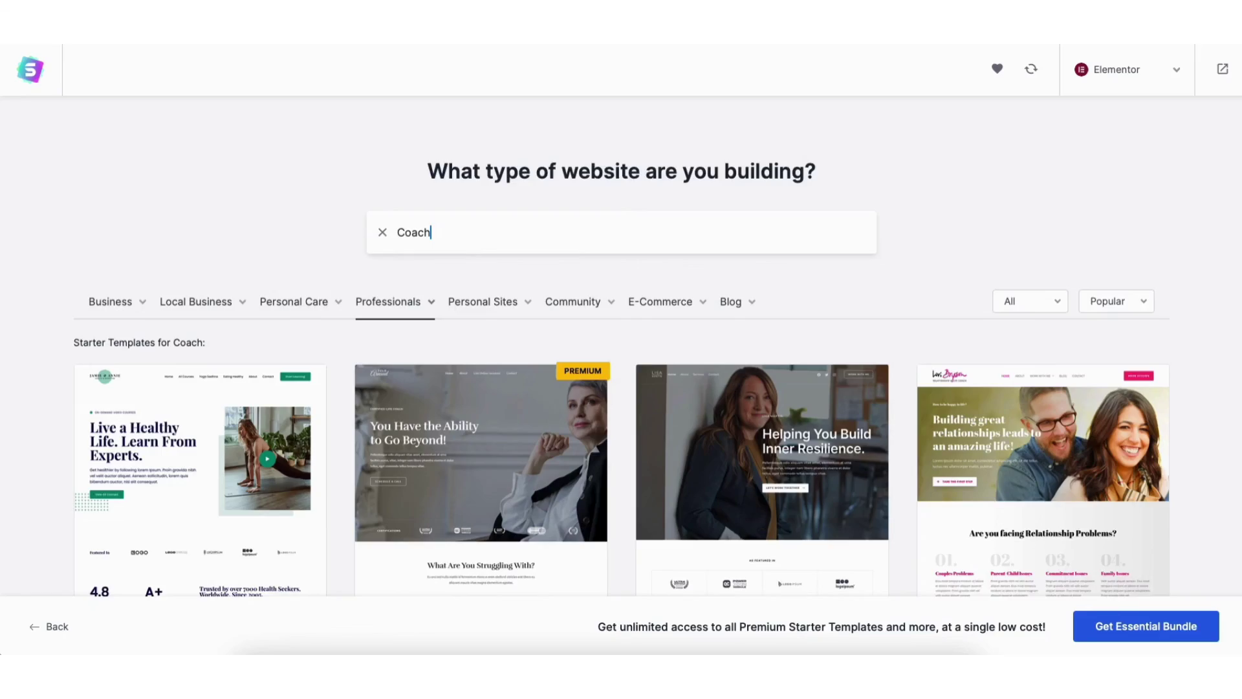
Browse the Elementor starter templates for Coach.
scroll(1240, 141, down, 3)
scroll(1239, 141, down, 3)
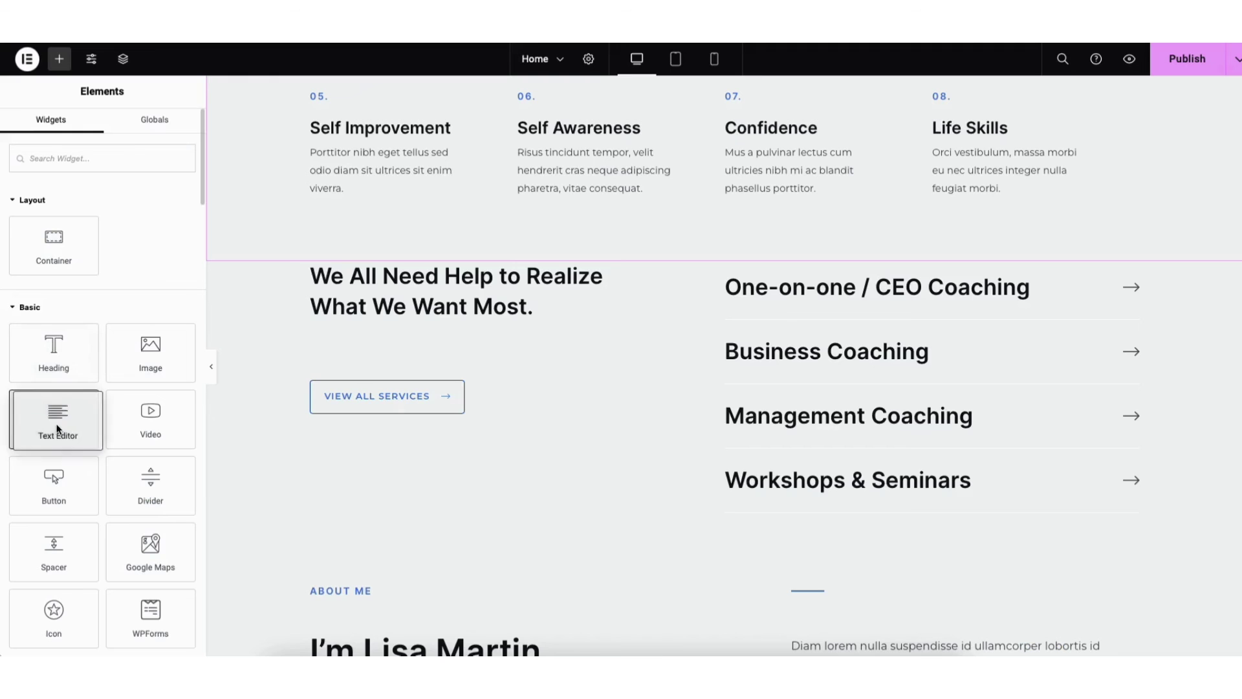
Place a Text Editor widget on the Home page in the area around the coaching services section.
drag(57, 428, 408, 350)
drag(616, 387, 582, 278)
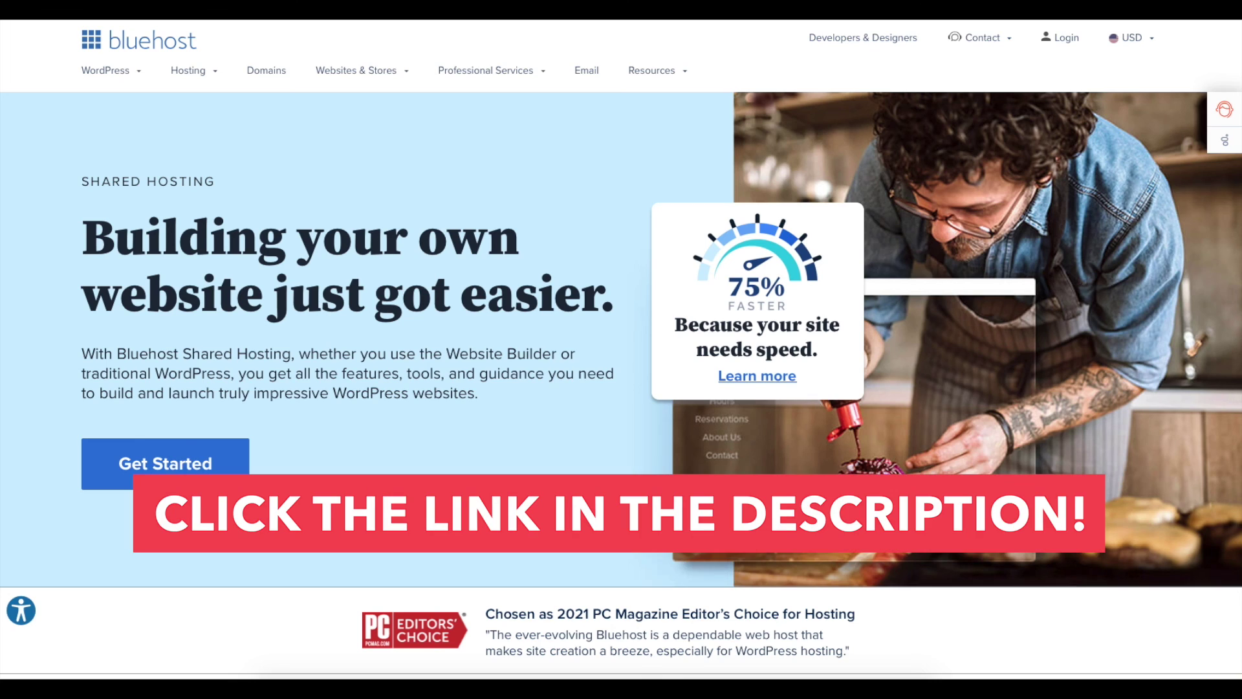
Switch to the Bluehost shared hosting page and examine its Basic, Plus, Choice Plus and Pro plans.
scroll(621, 350, down, 3)
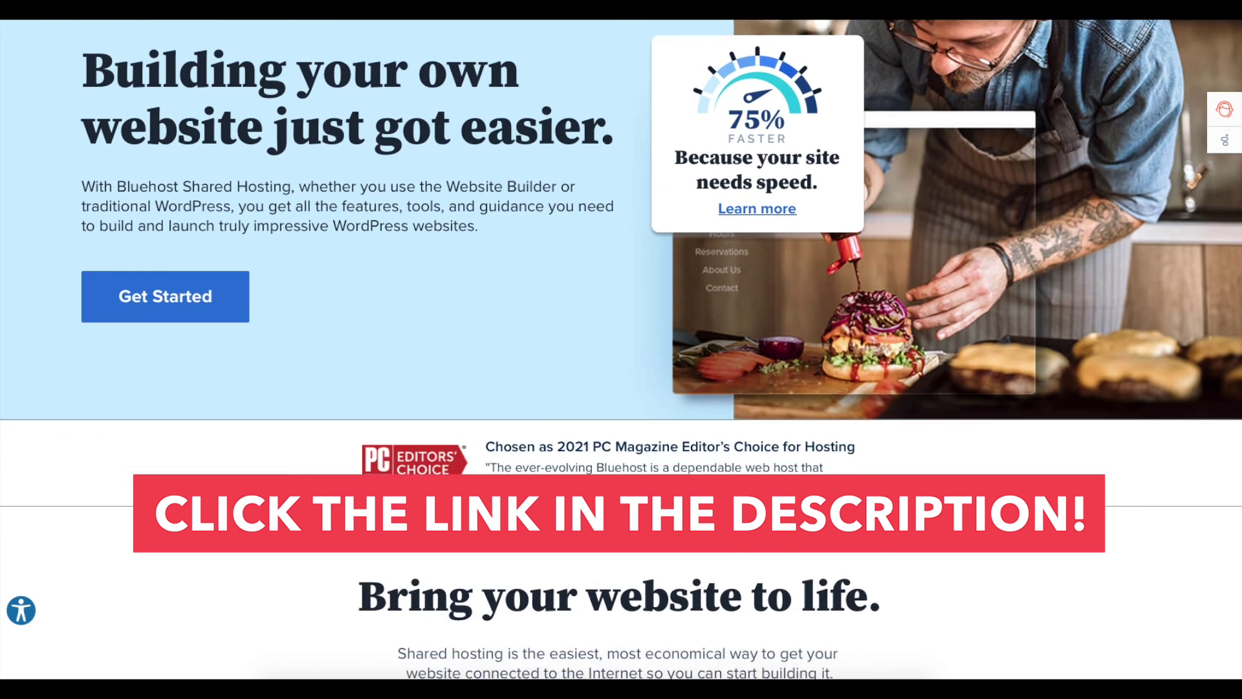
scroll(621, 350, down, 3)
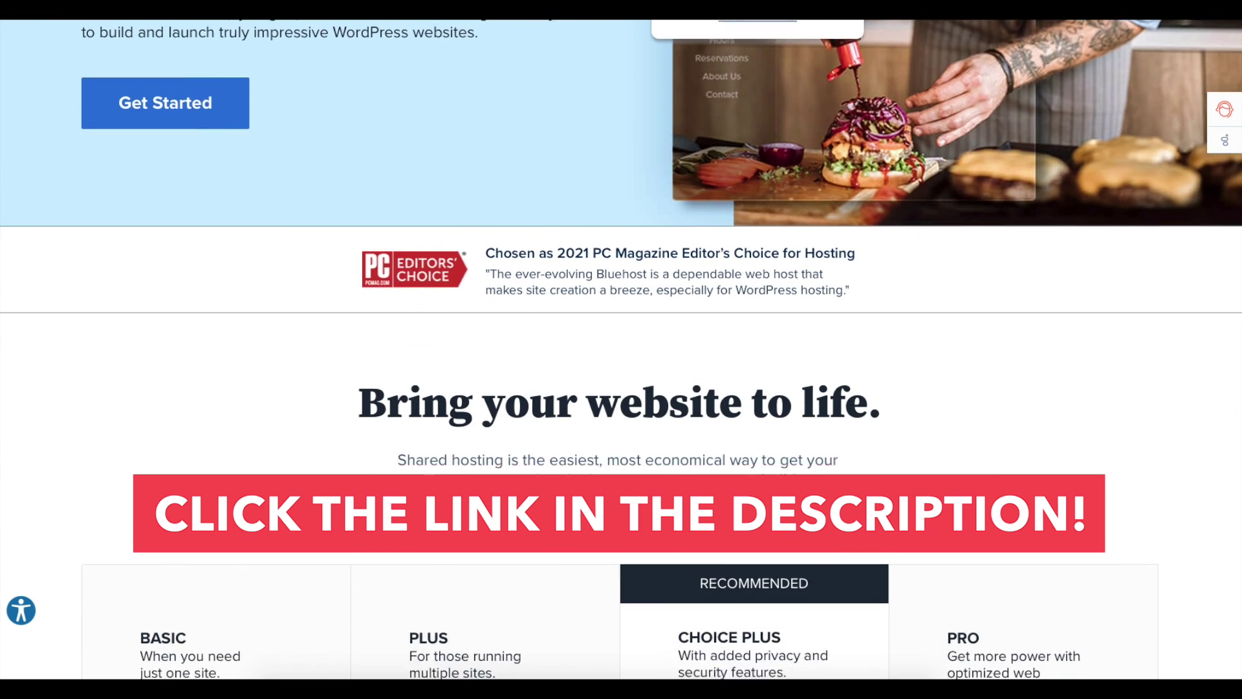
scroll(621, 349, down, 3)
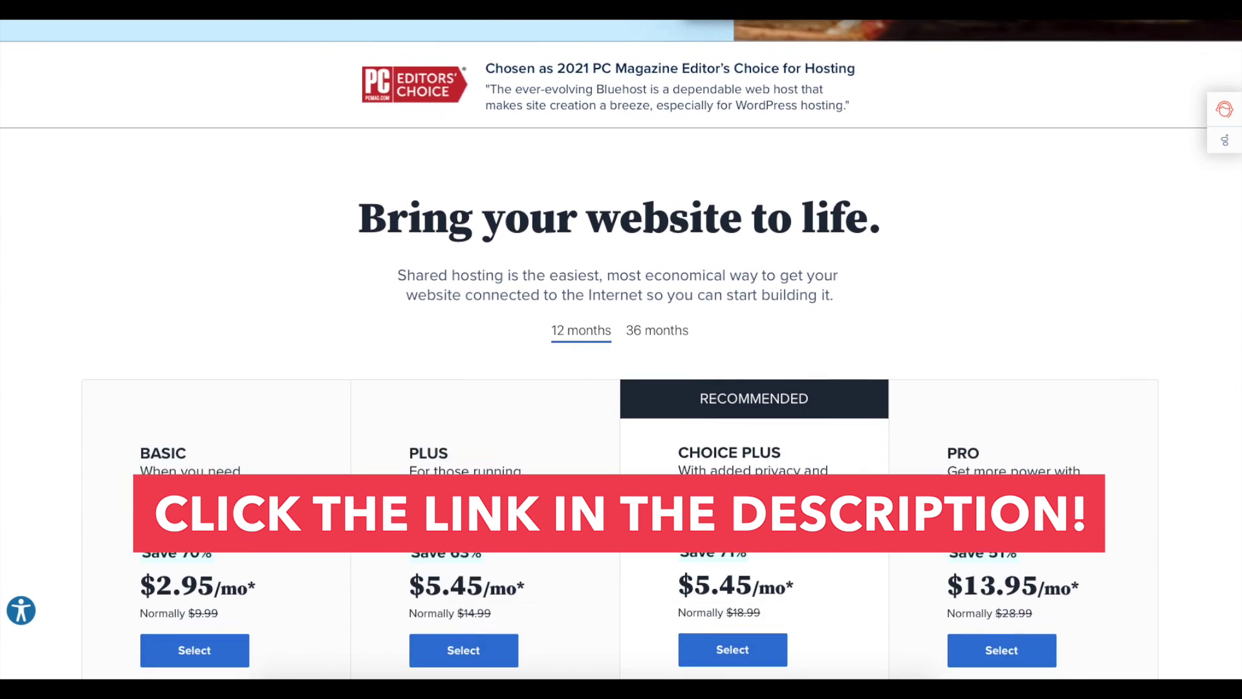
scroll(621, 349, down, 4)
scroll(621, 349, down, 4)
scroll(620, 350, down, 2)
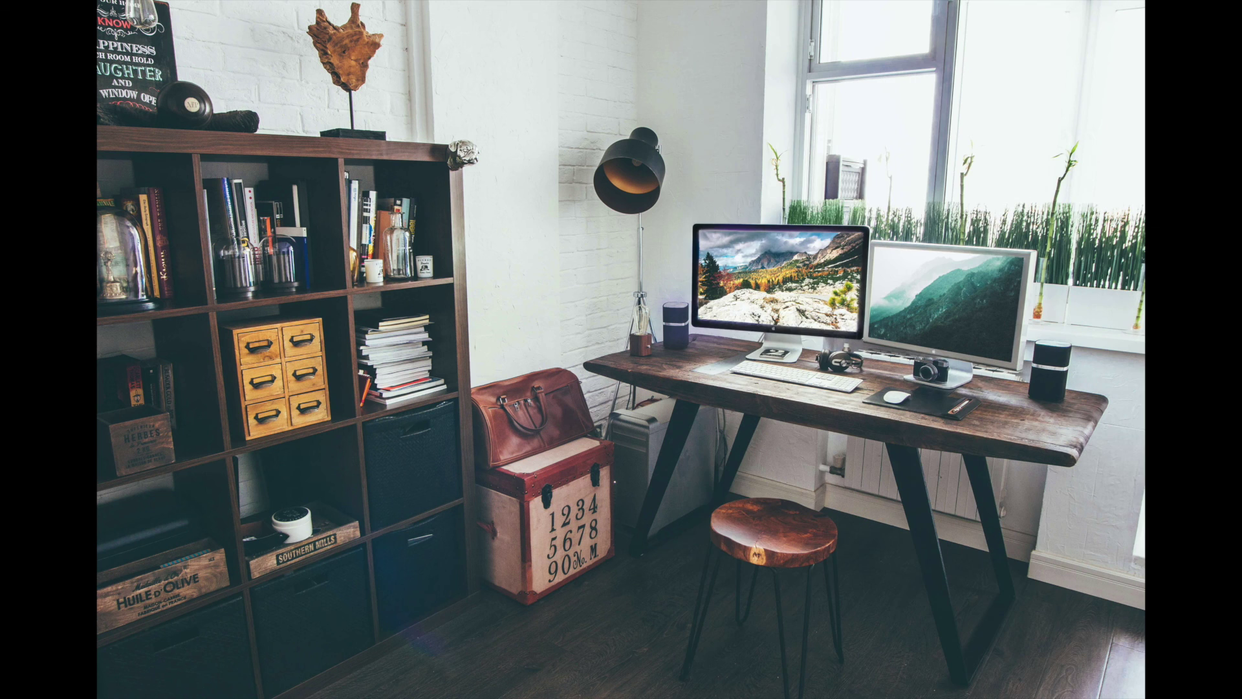